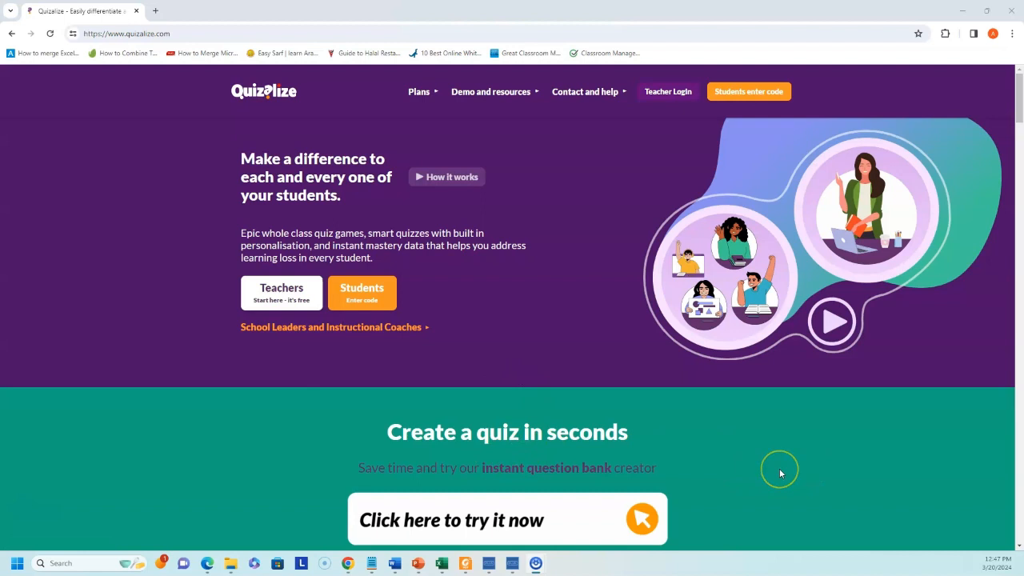
- Browse the Quizalize homepage and sign in
scroll(780, 473, down, 5)
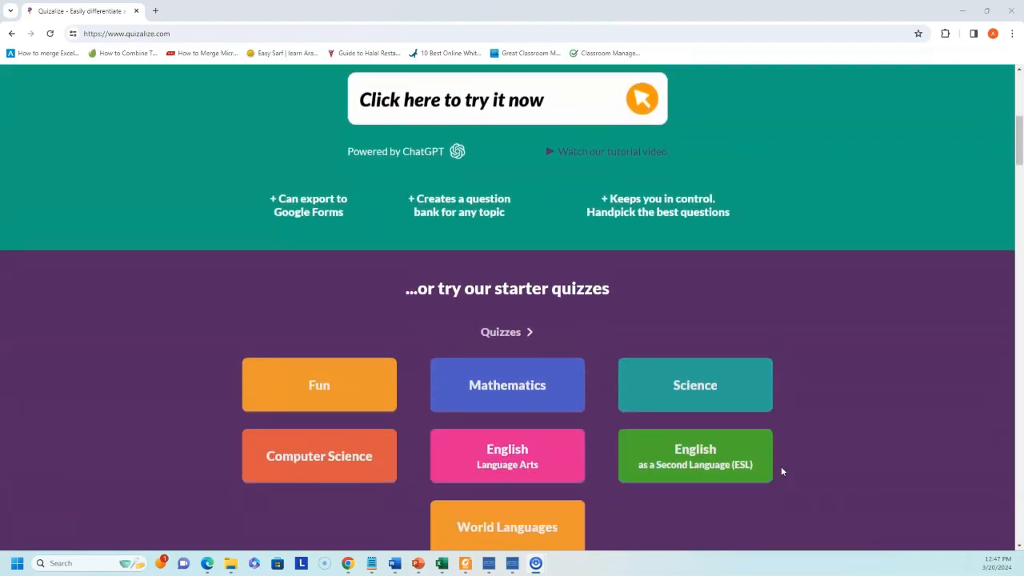
scroll(782, 472, up, 2)
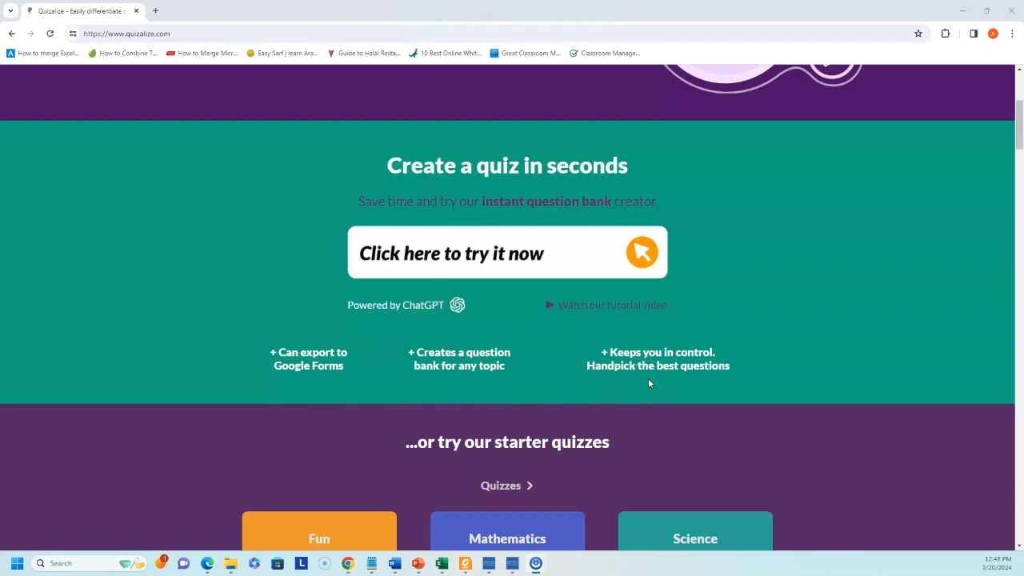
scroll(648, 379, down, 4)
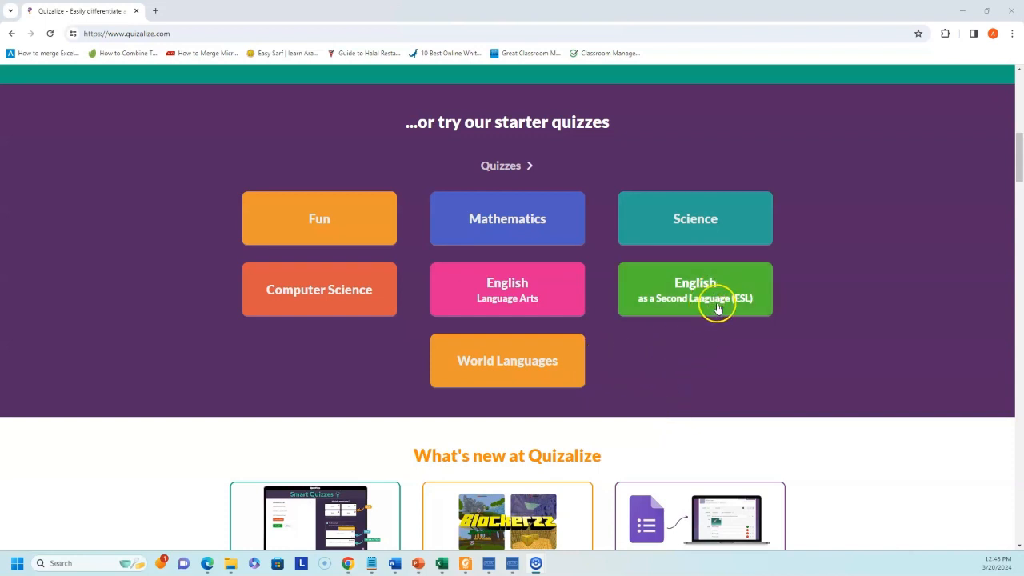
scroll(734, 296, down, 3)
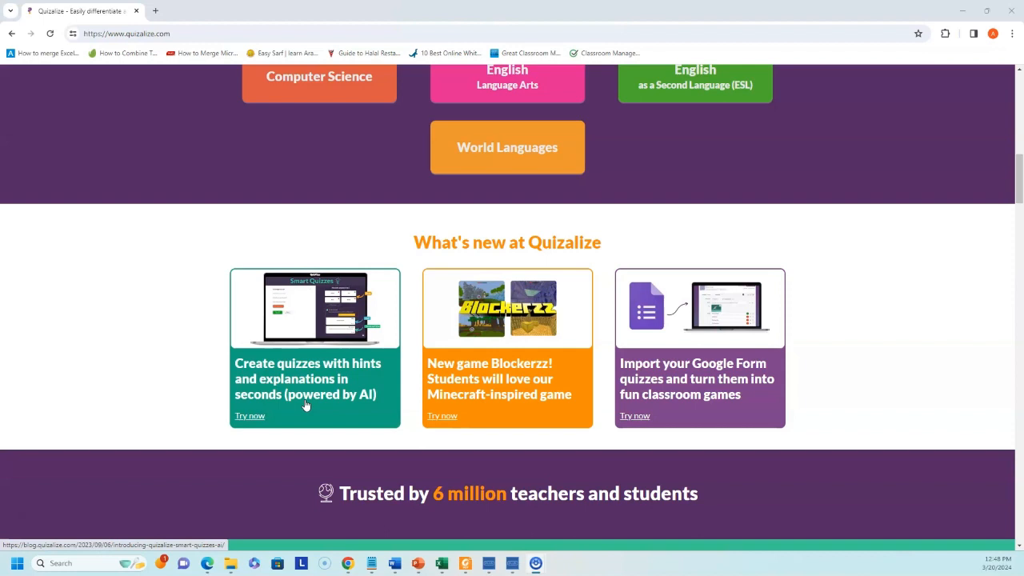
click(323, 419)
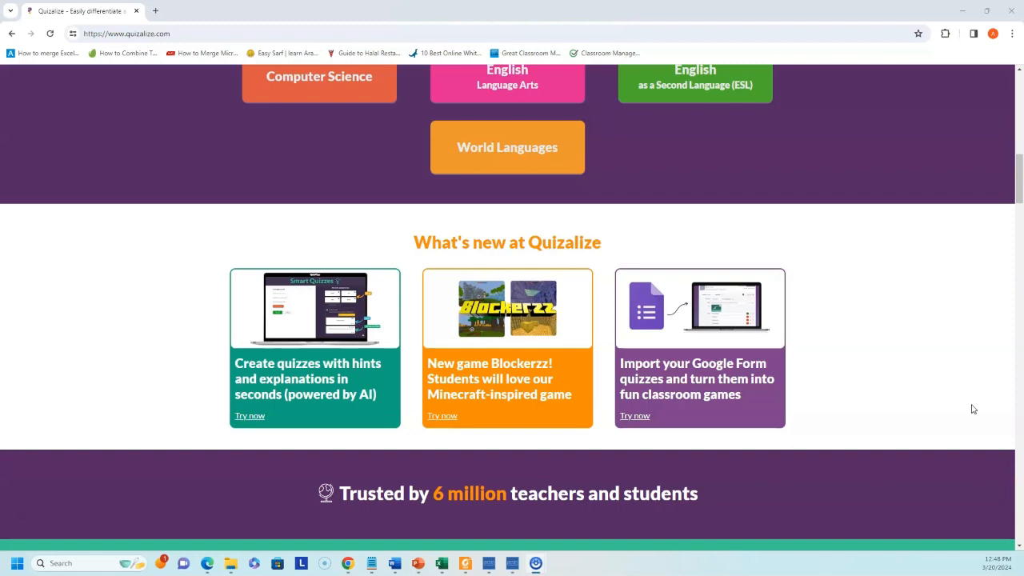
- Scroll through the resources page's My Library quizzes and quiz-creation options
scroll(1005, 446, down, 4)
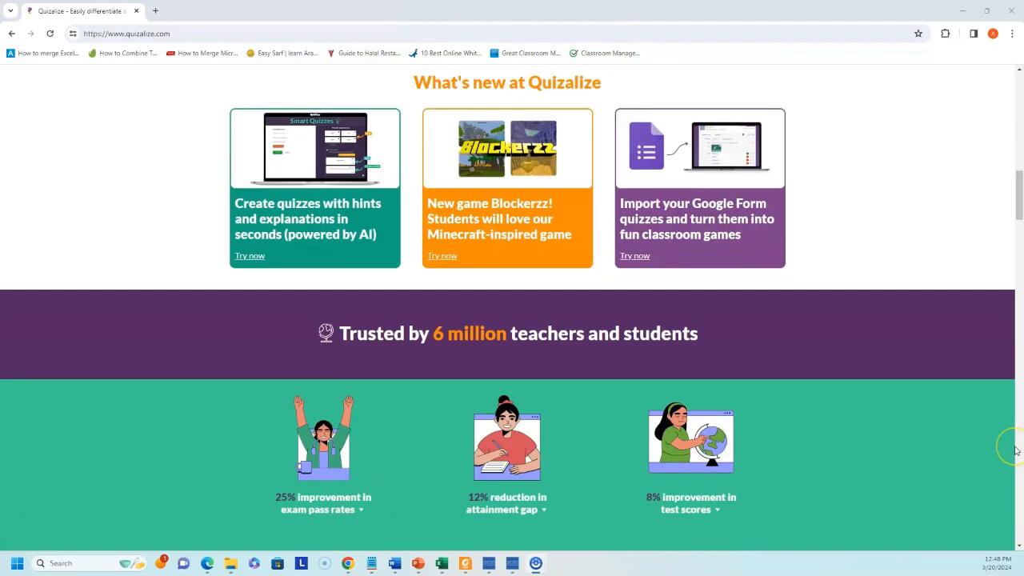
scroll(1016, 450, down, 1)
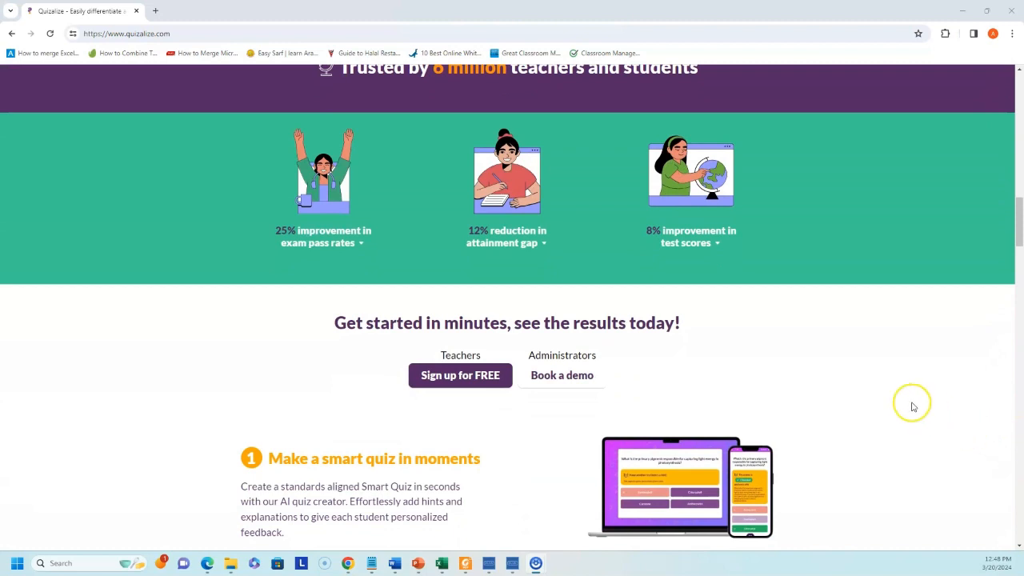
scroll(896, 396, down, 3)
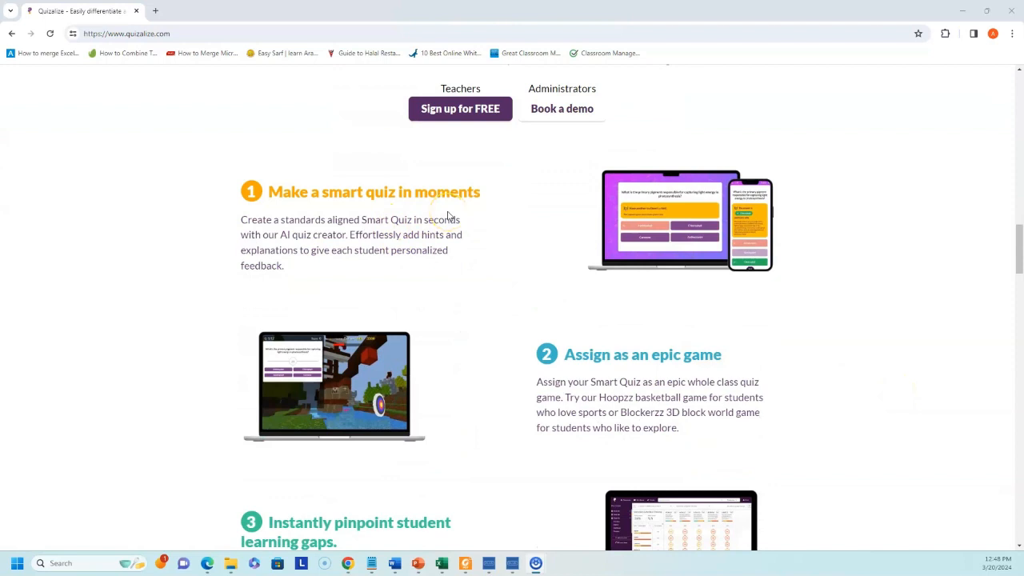
scroll(460, 224, down, 1)
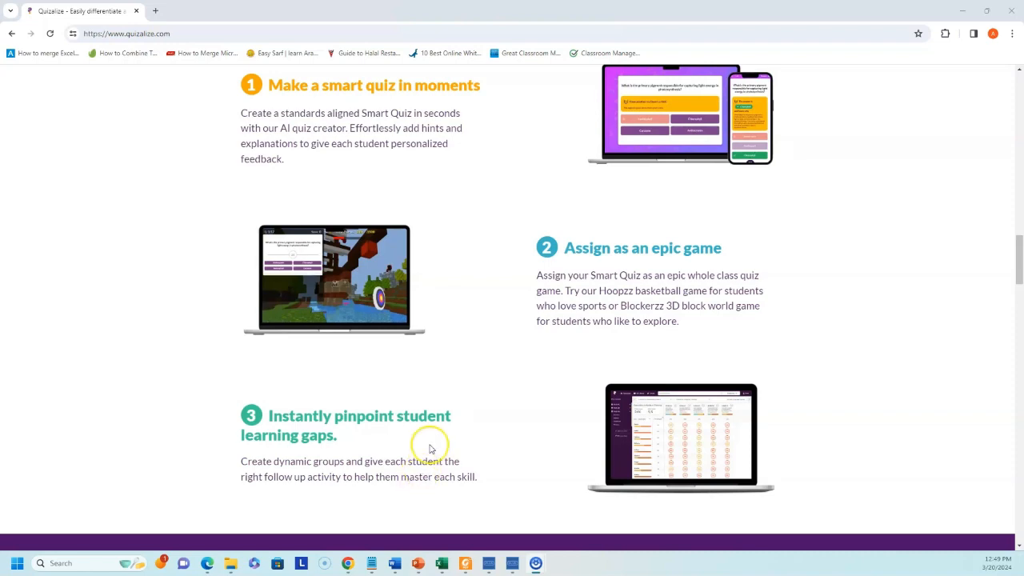
scroll(428, 444, down, 3)
scroll(430, 449, down, 3)
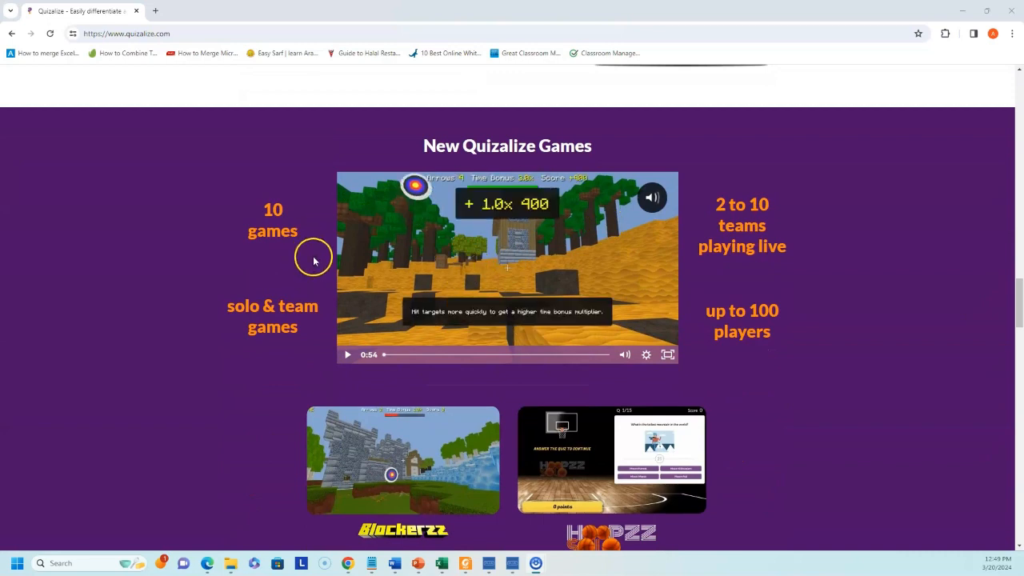
scroll(722, 236, down, 4)
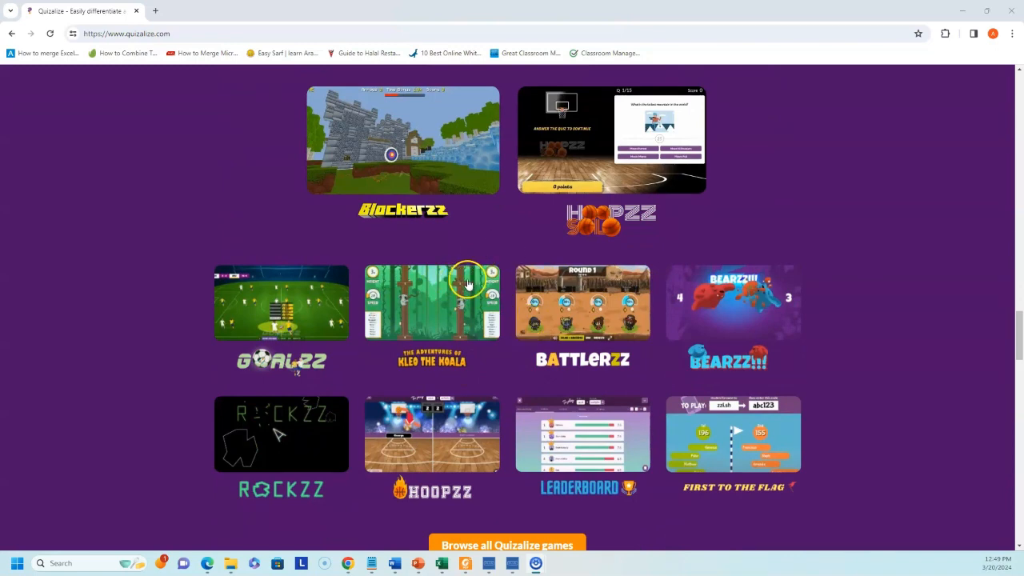
scroll(550, 259, down, 5)
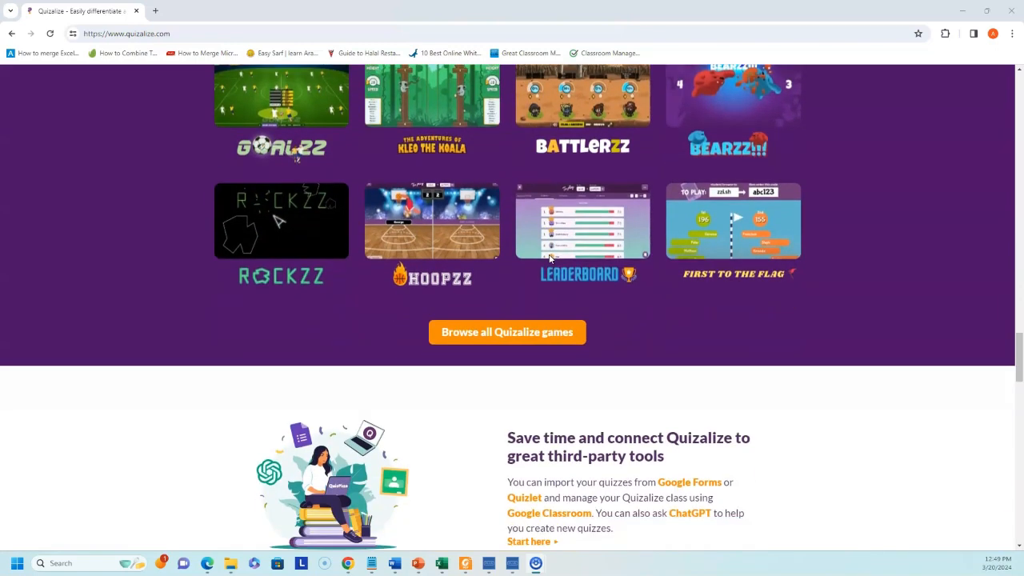
scroll(549, 258, down, 2)
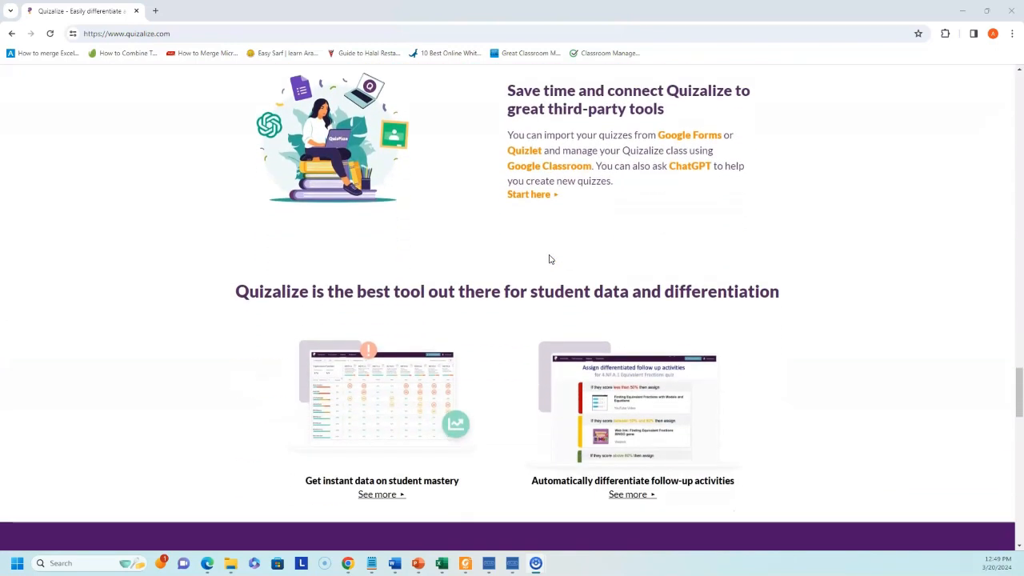
scroll(590, 201, up, 1)
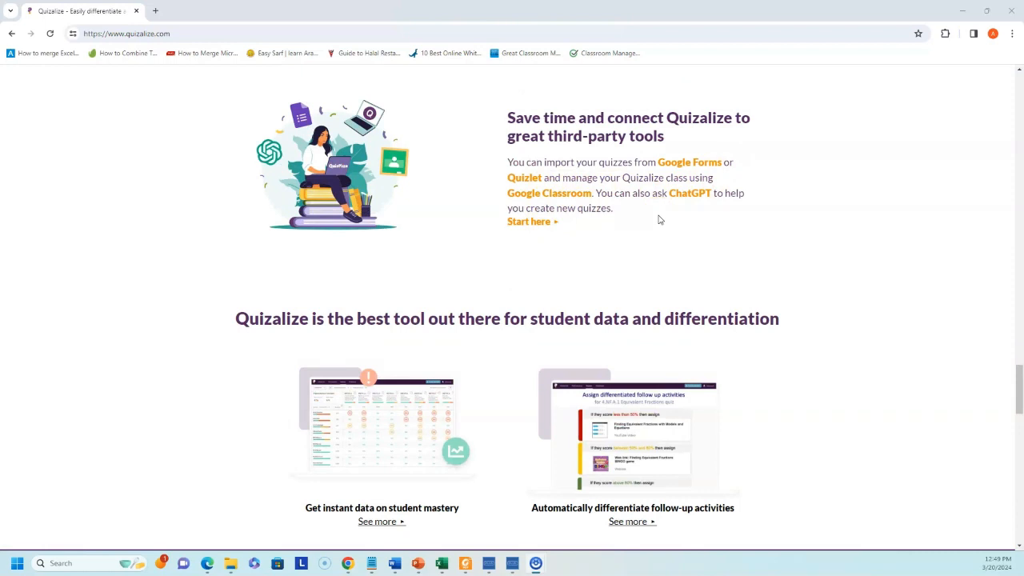
scroll(659, 220, down, 1)
scroll(468, 239, down, 1)
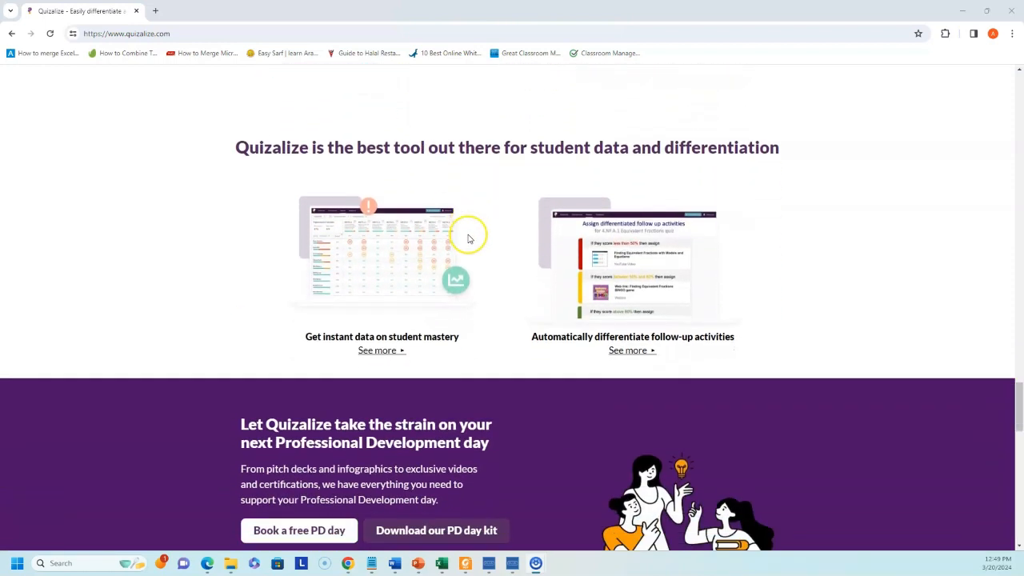
scroll(469, 238, down, 1)
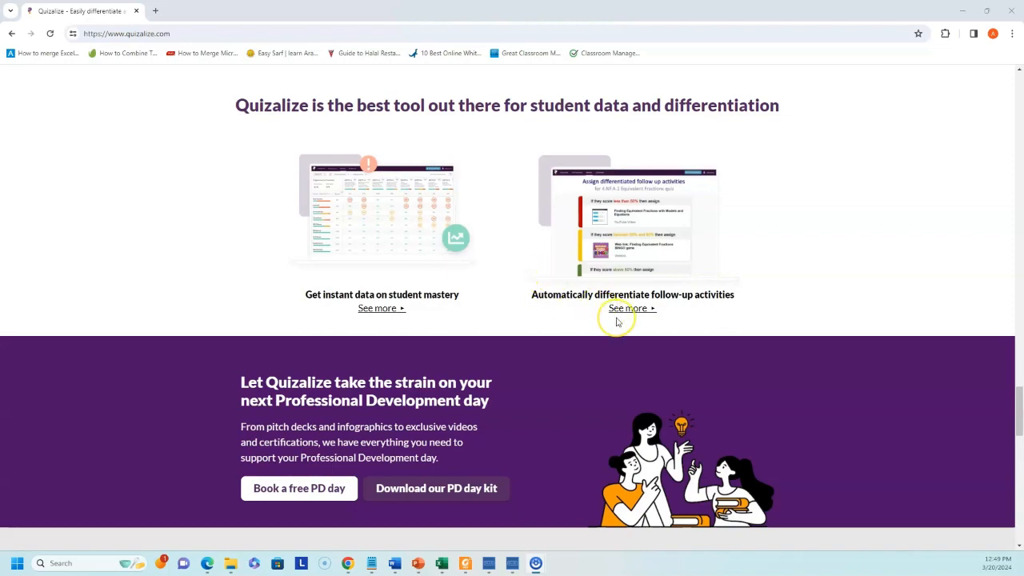
scroll(617, 323, down, 1)
scroll(617, 322, down, 1)
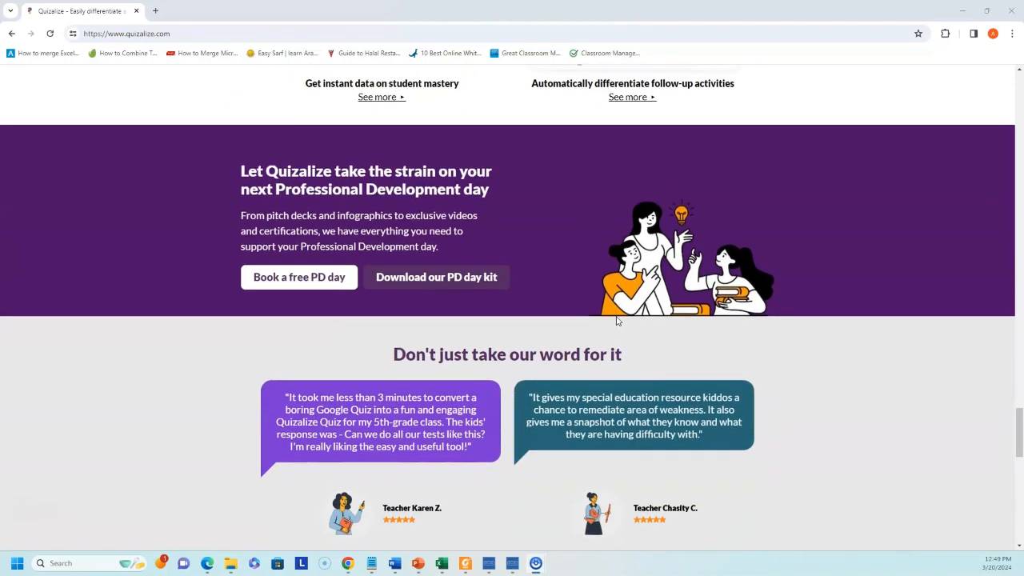
scroll(617, 321, up, 3)
scroll(617, 321, up, 15)
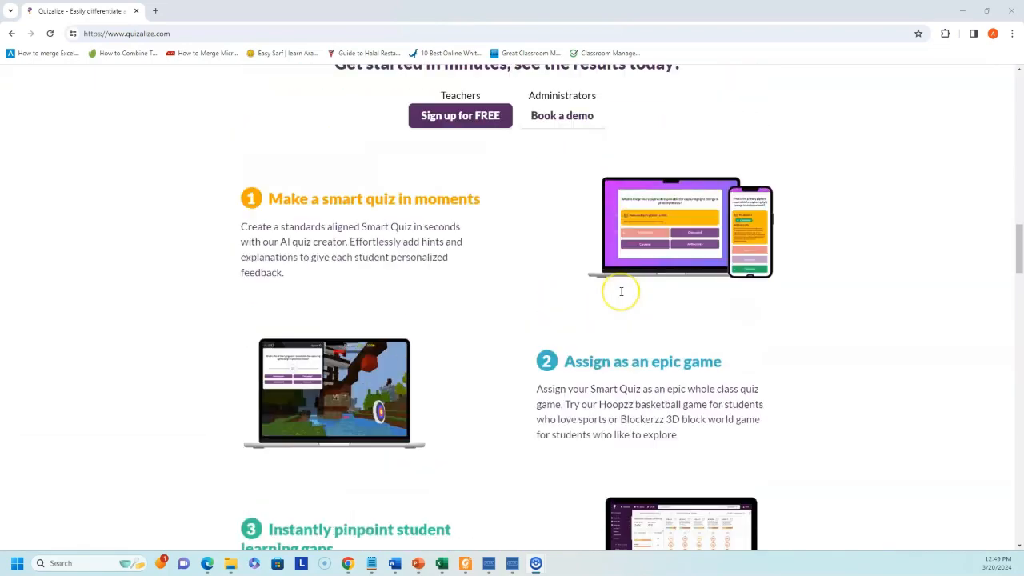
scroll(620, 291, up, 15)
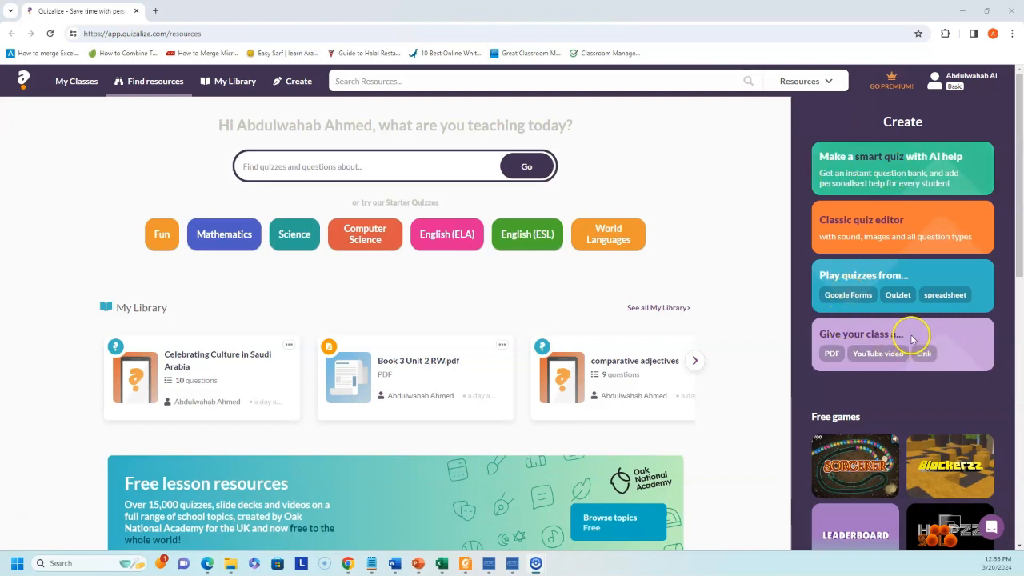
- Choose YouTube video as the resource to give the class
click(864, 360)
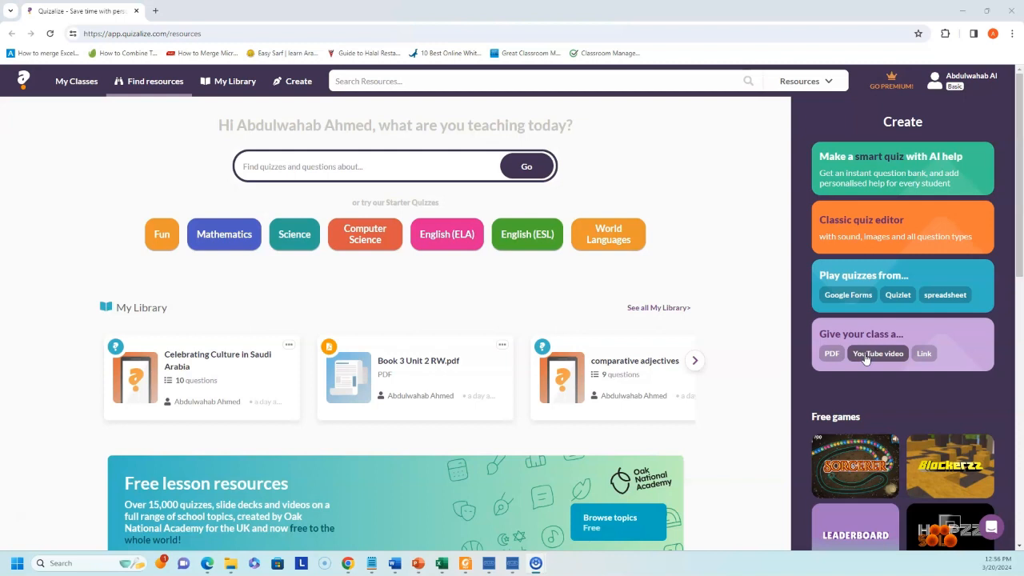
click(866, 360)
click(876, 349)
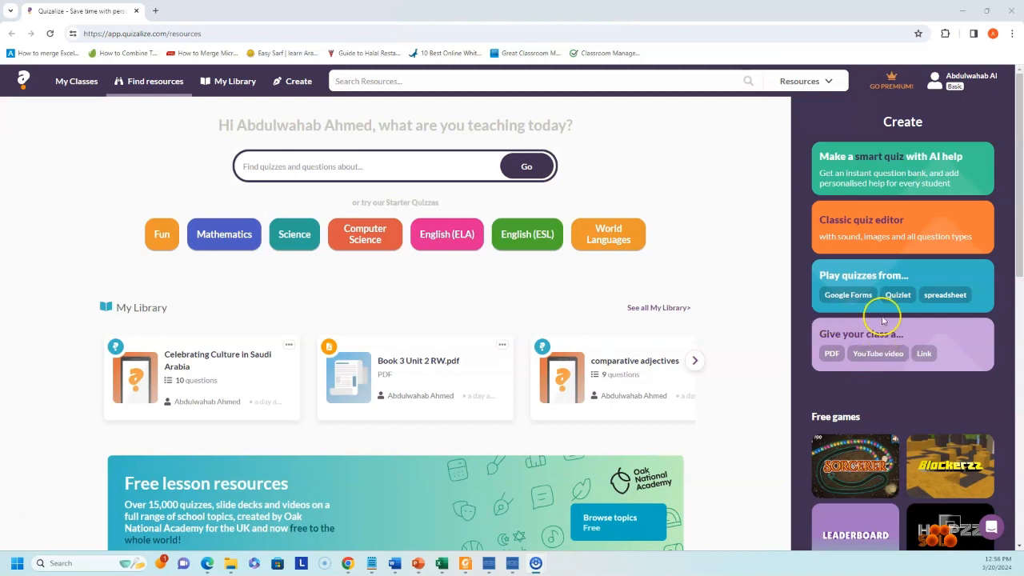
click(875, 358)
click(877, 358)
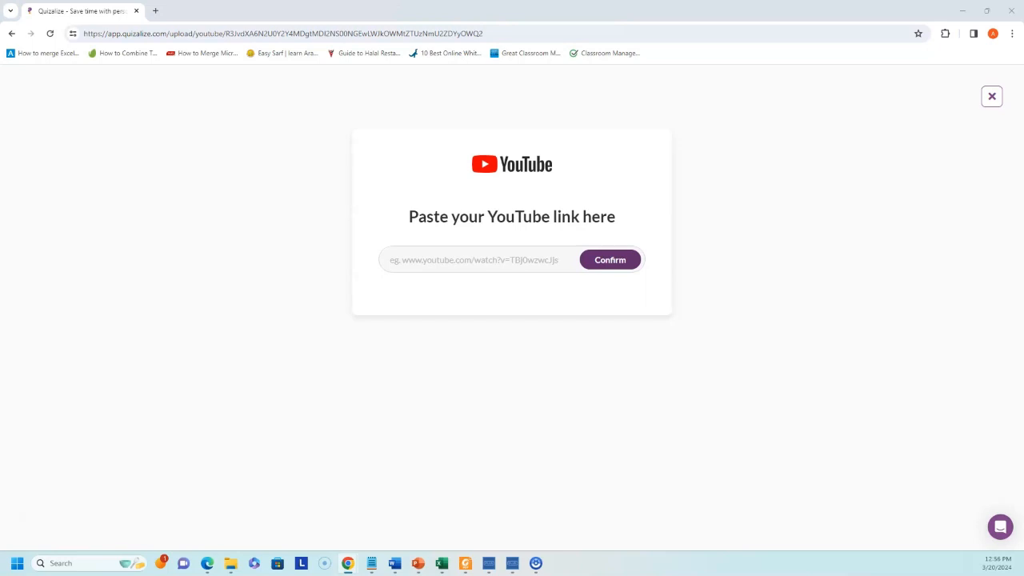
- Paste and confirm the Adverbs of Frequency video link, then proceed to give it to a class
click(438, 261)
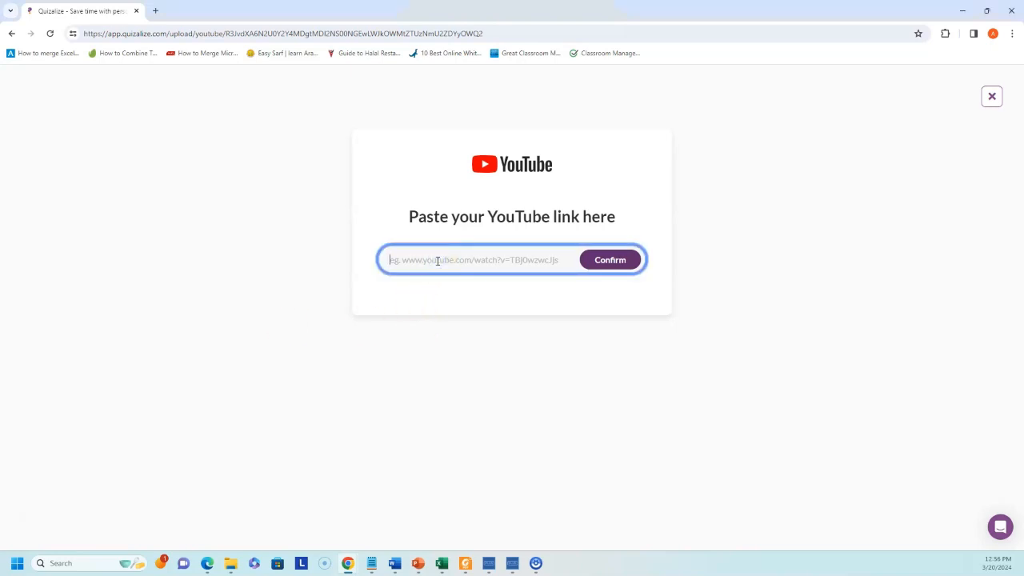
key(ctrl+v)
click(608, 259)
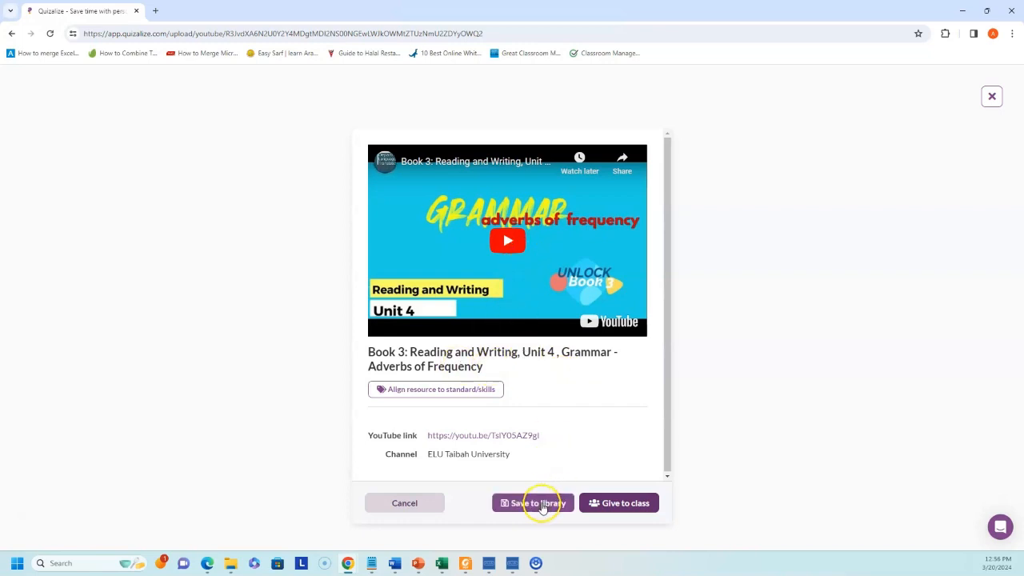
click(620, 509)
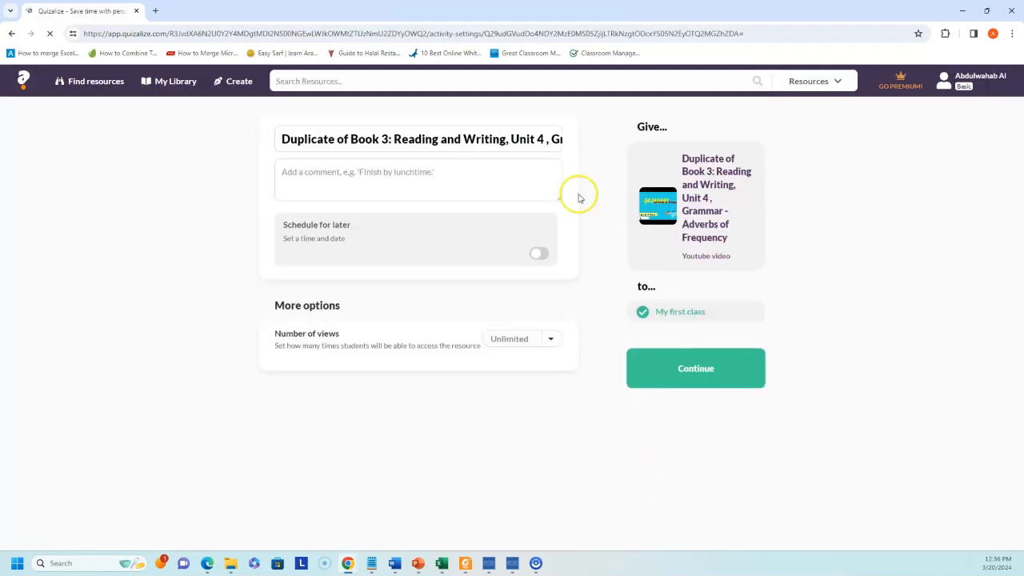
- Assign the video to My first class with no comment and Unlimited views
click(331, 173)
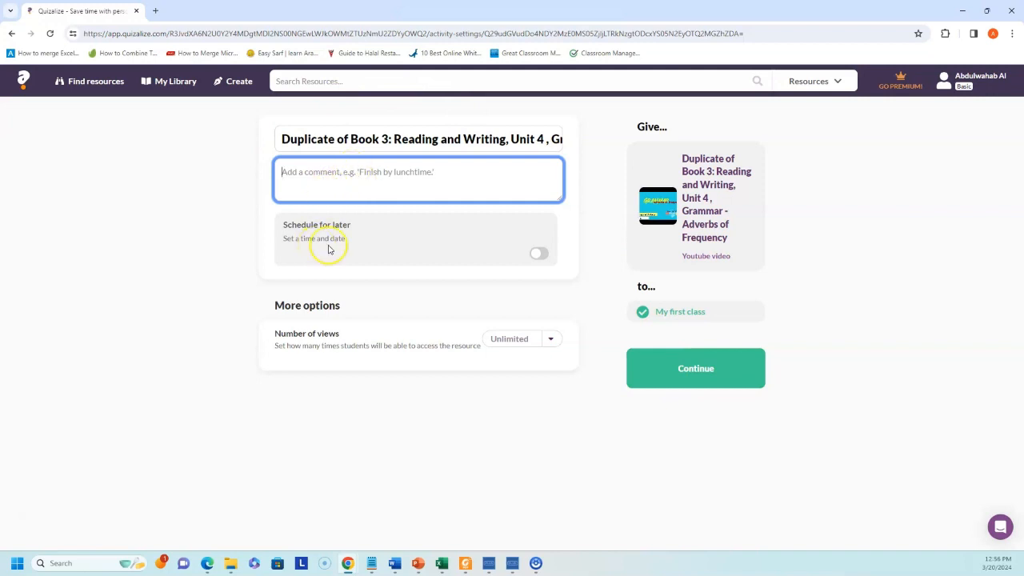
click(530, 340)
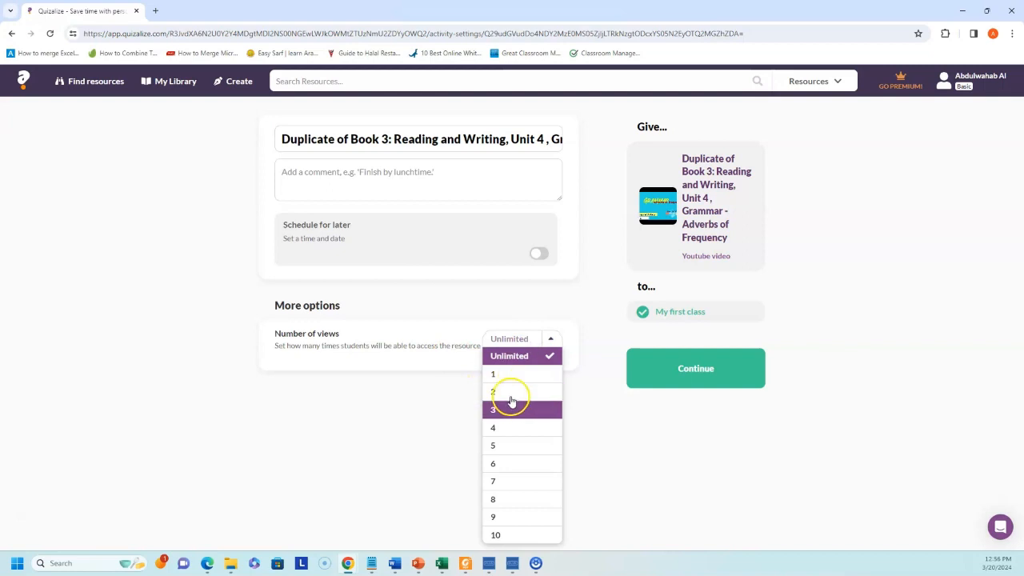
click(422, 365)
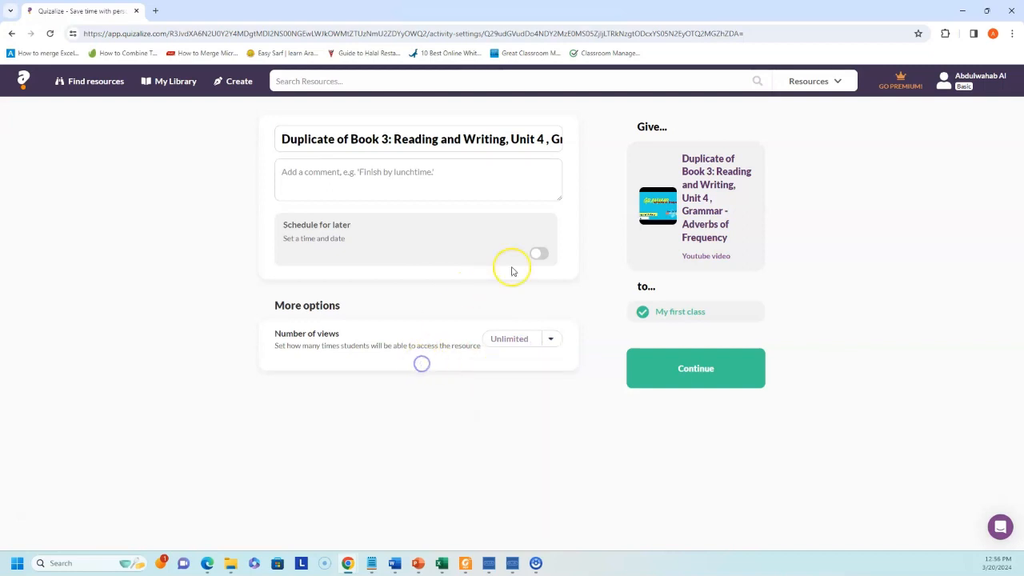
click(691, 375)
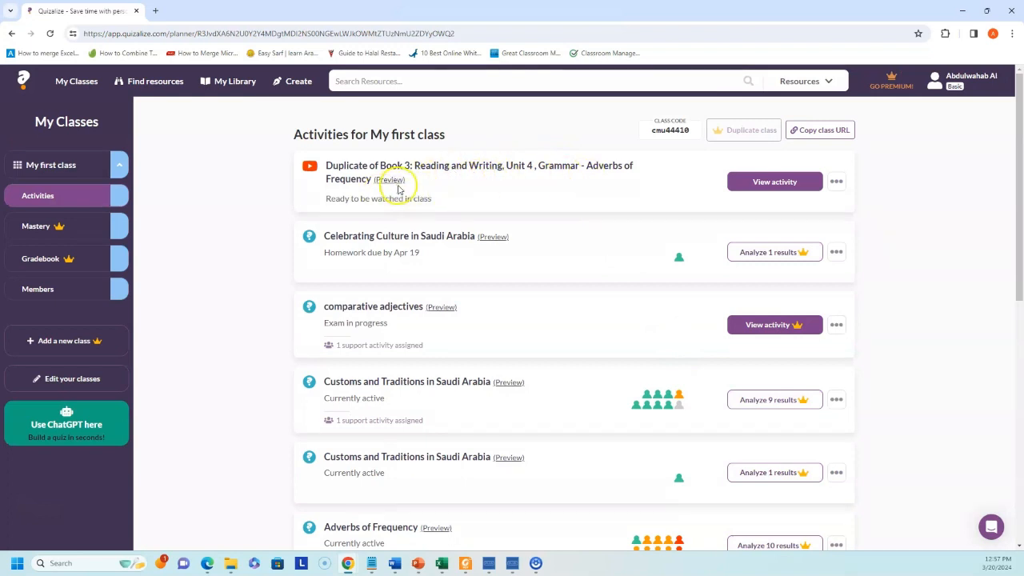
- Copy the class's direct link, view the new video activity, and return to Activities
click(832, 134)
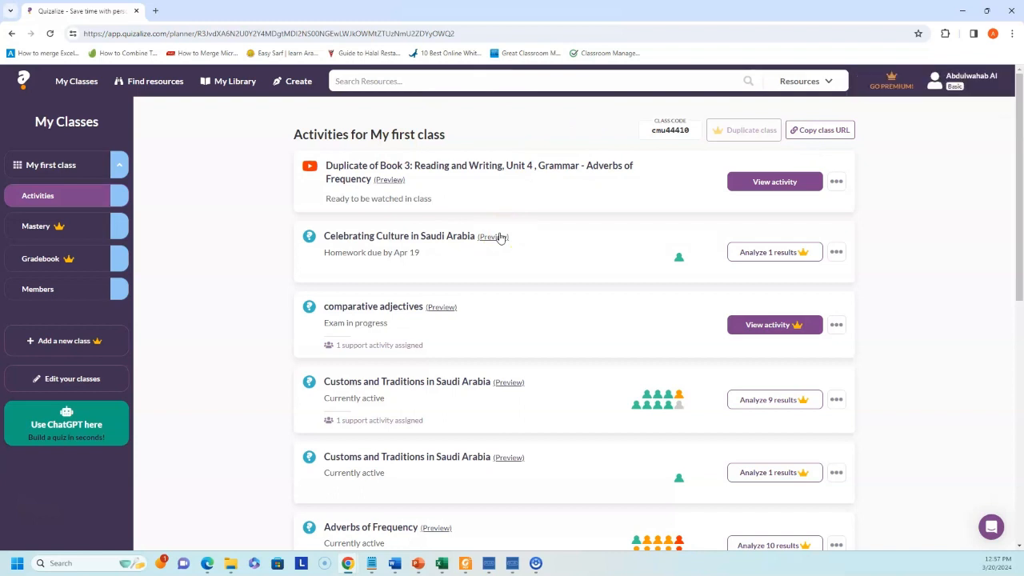
click(763, 183)
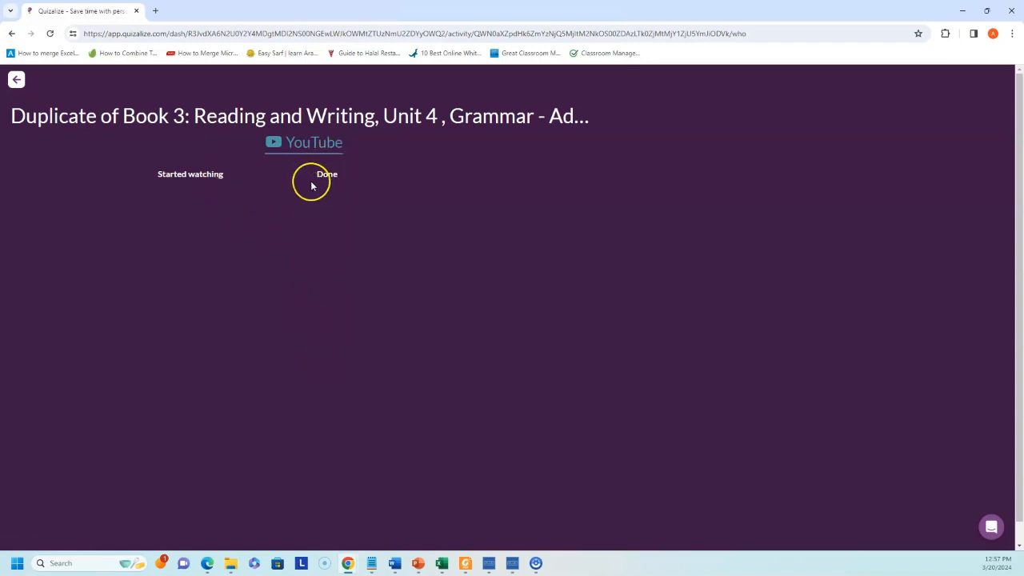
click(16, 81)
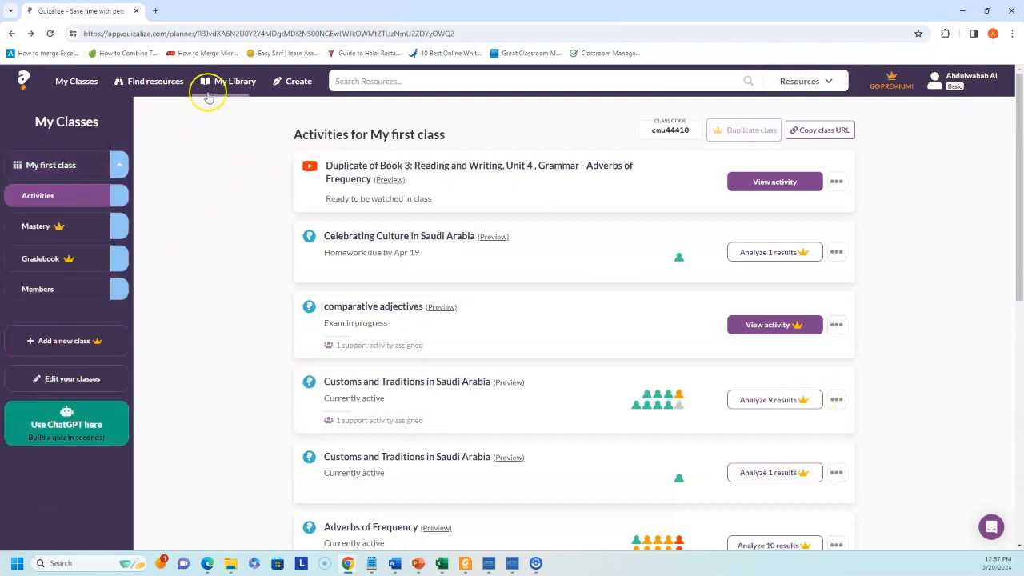
- Upload Book 3 Unit 2 RW.pdf as a new PDF resource
click(295, 86)
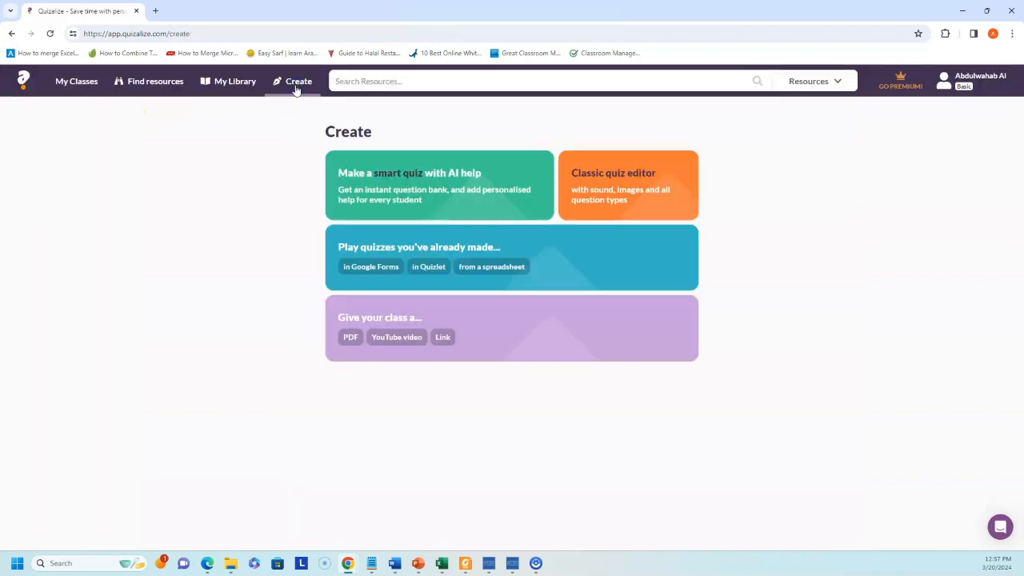
click(350, 337)
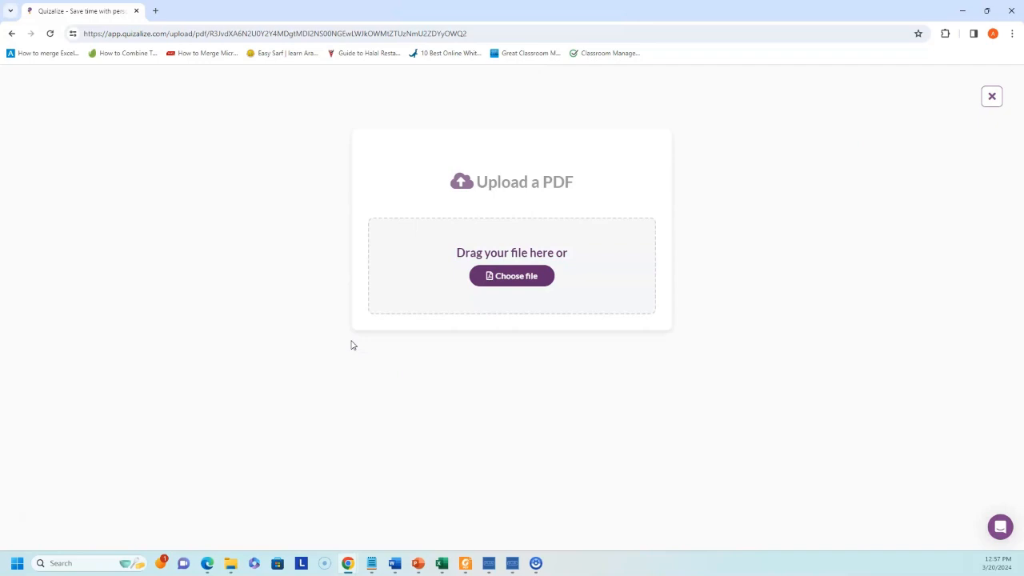
click(514, 285)
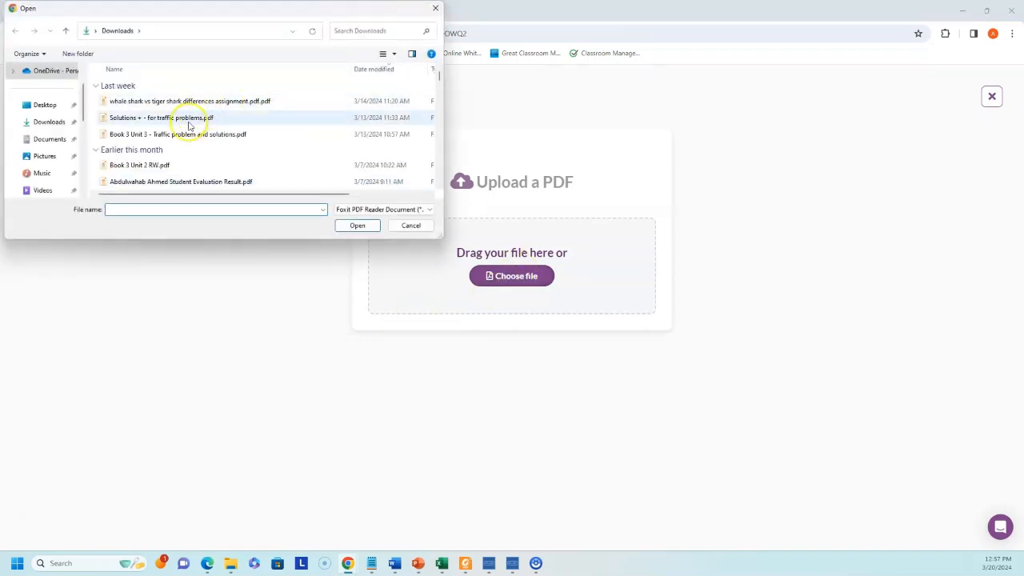
double_click(155, 167)
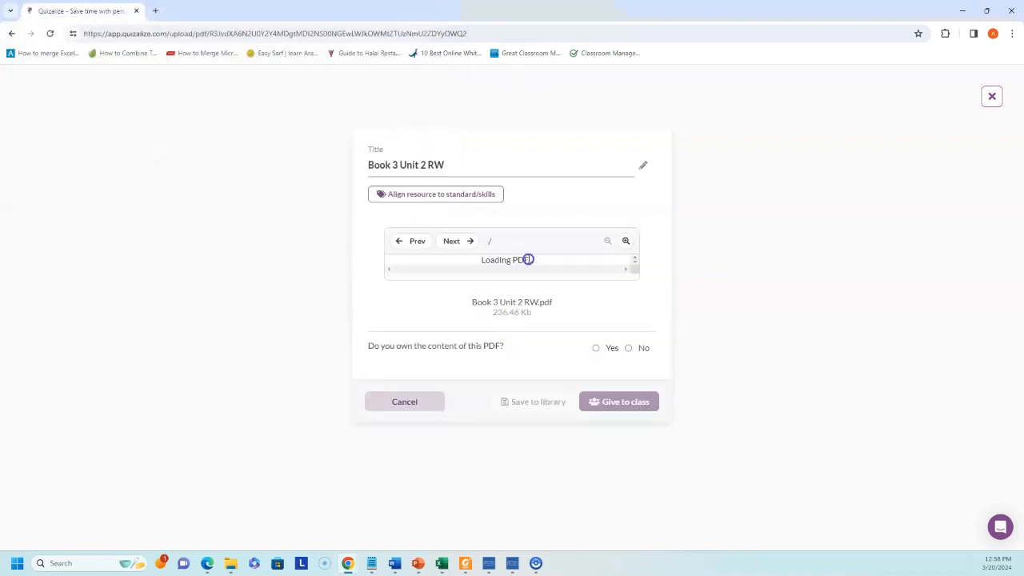
scroll(518, 338, down, 2)
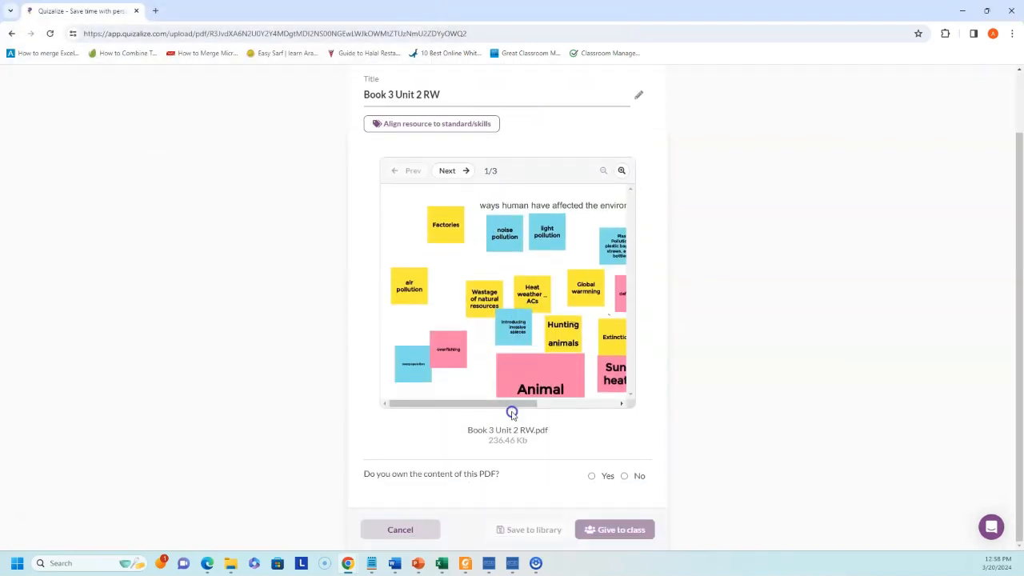
drag(512, 412, 403, 401)
- Confirm owning the PDF's content, keep it unshared, and proceed to give it to a class
click(595, 477)
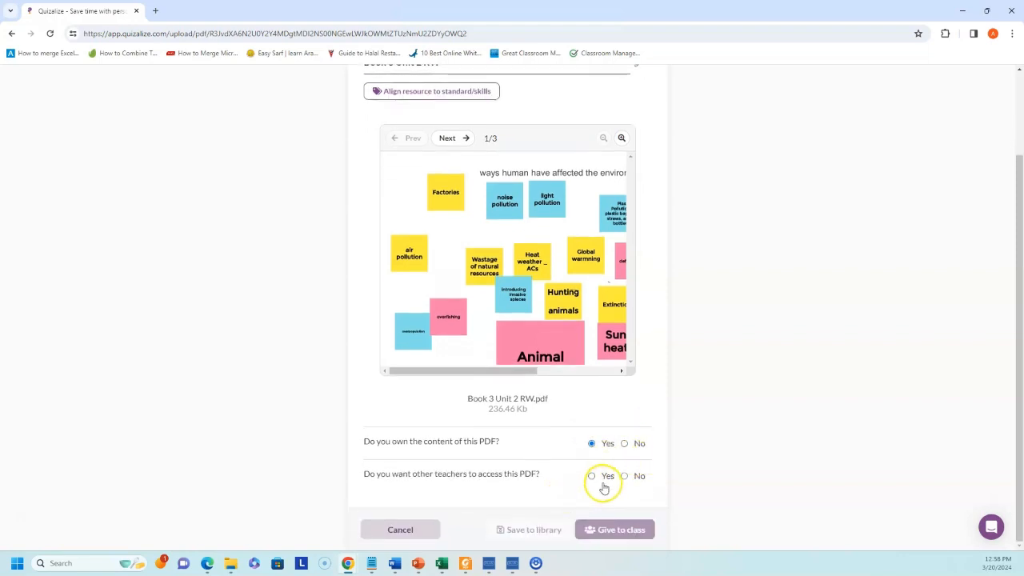
click(625, 476)
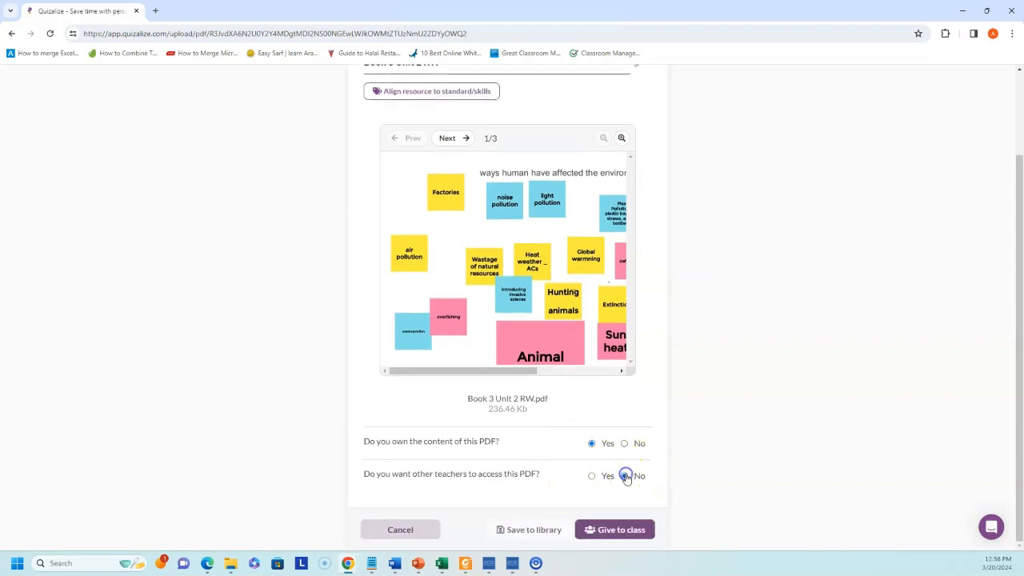
click(616, 533)
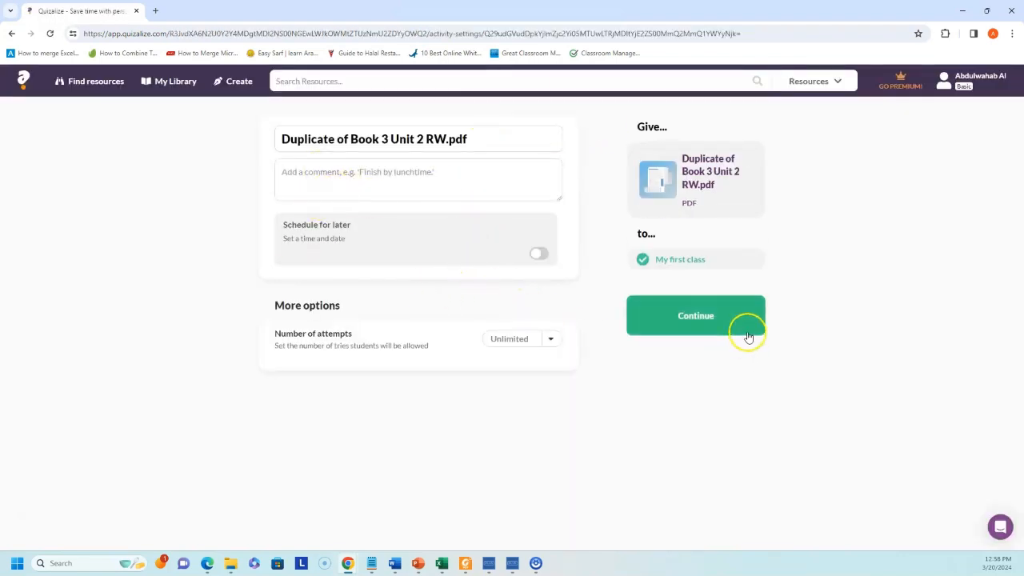
- Assign the PDF to My first class, view its activity, and return to the Activities list
click(718, 319)
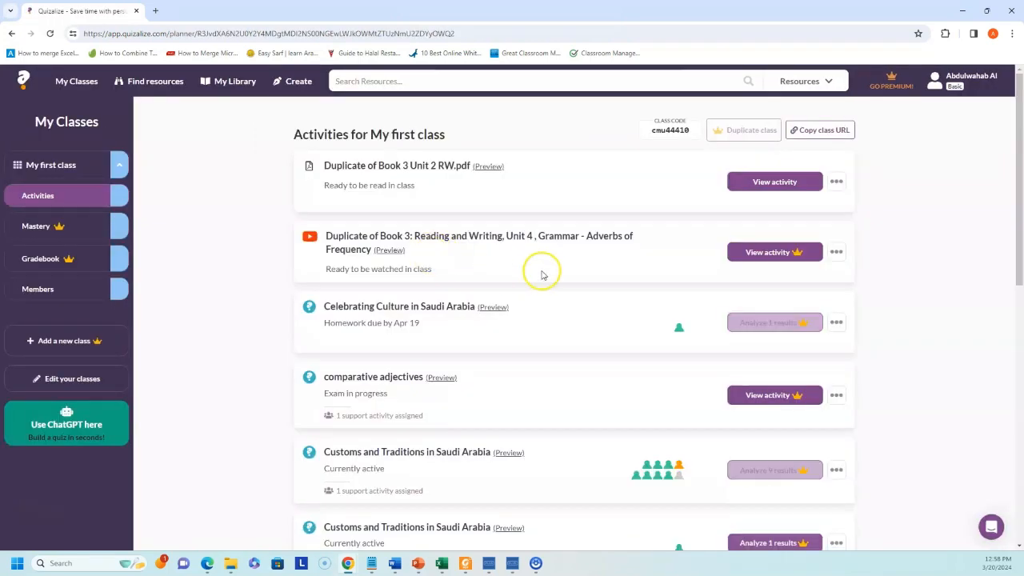
click(773, 188)
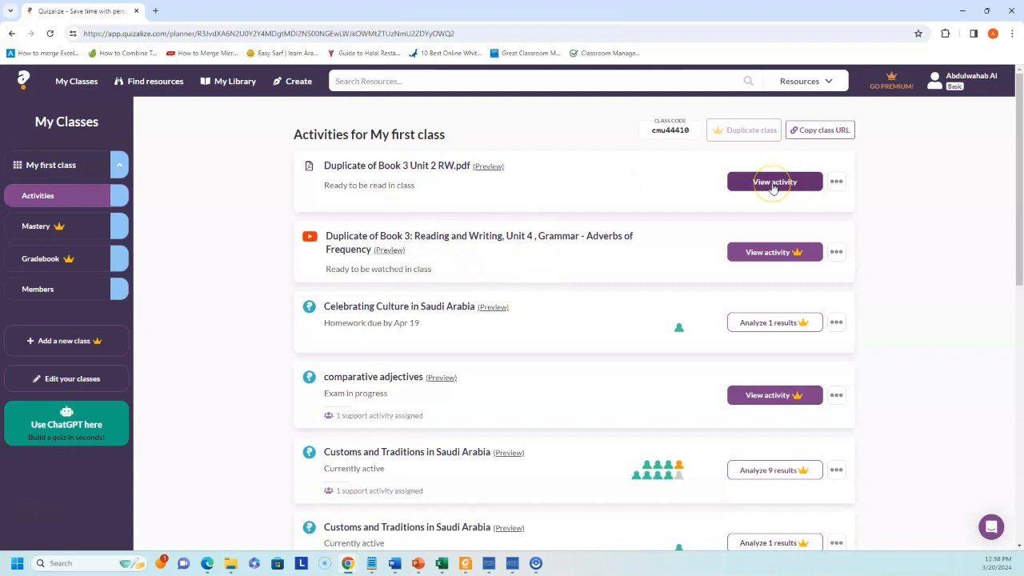
click(773, 187)
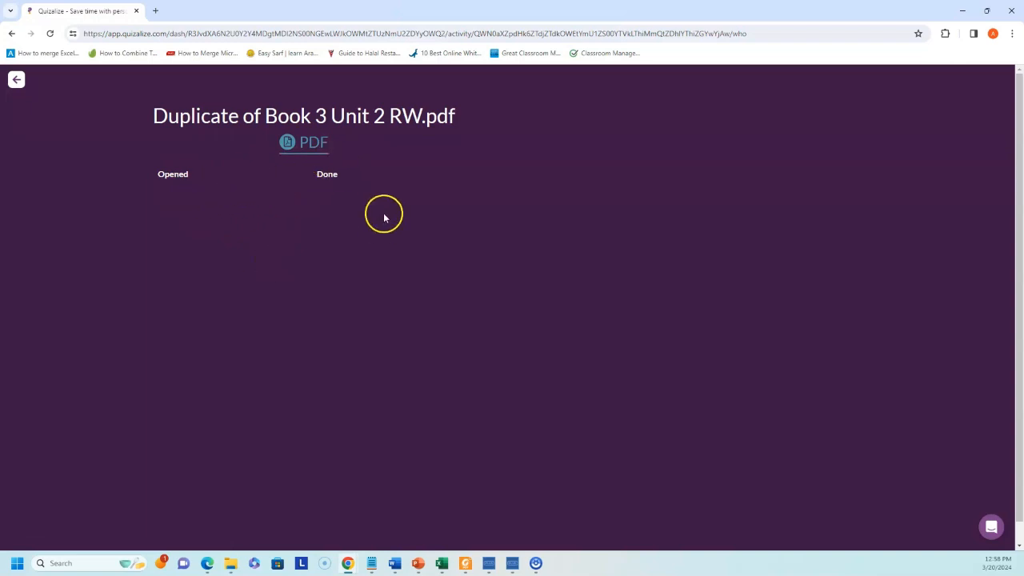
click(18, 82)
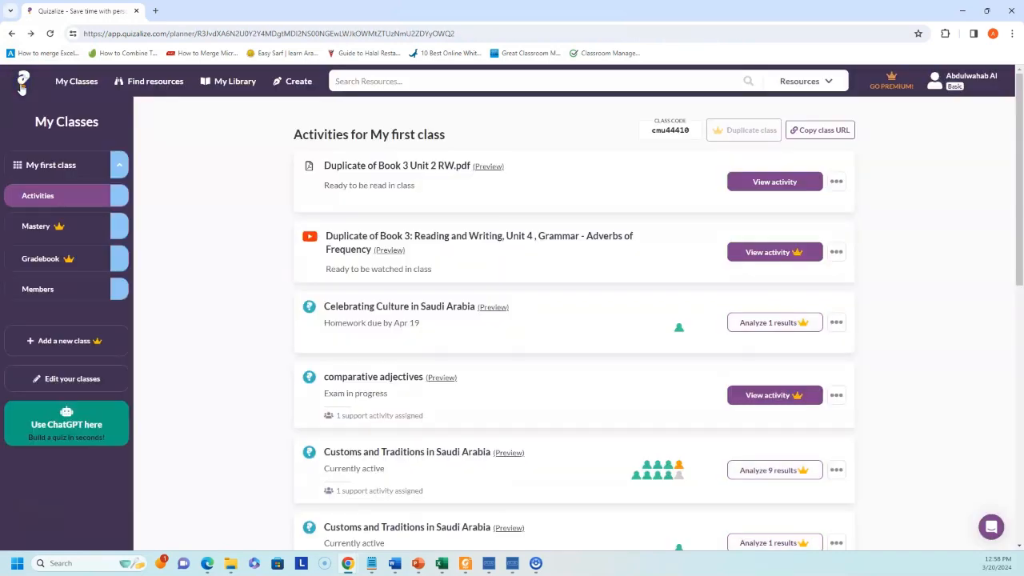
- Start a new quiz in the Classic quiz editor from the Create page
click(298, 82)
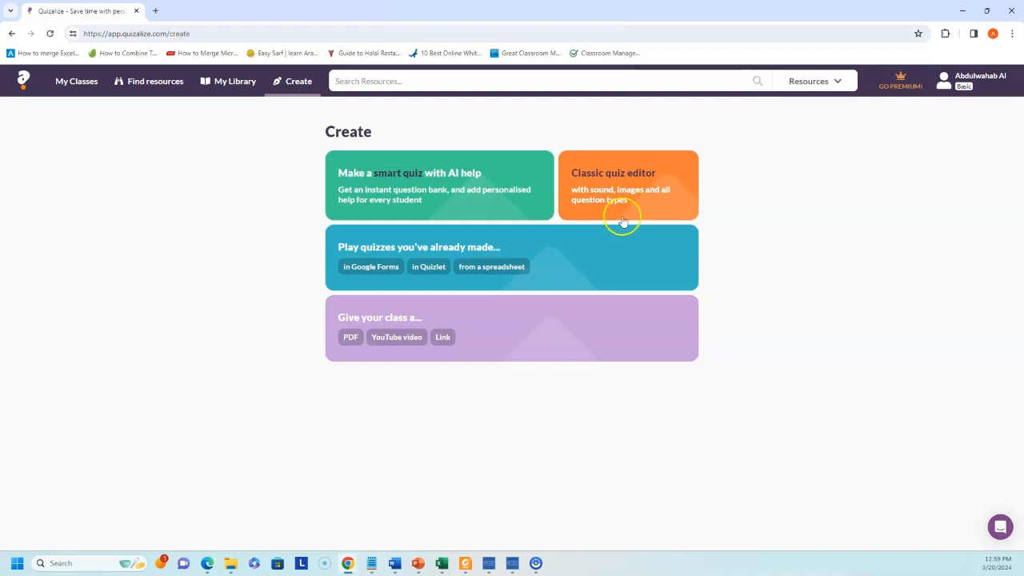
click(632, 193)
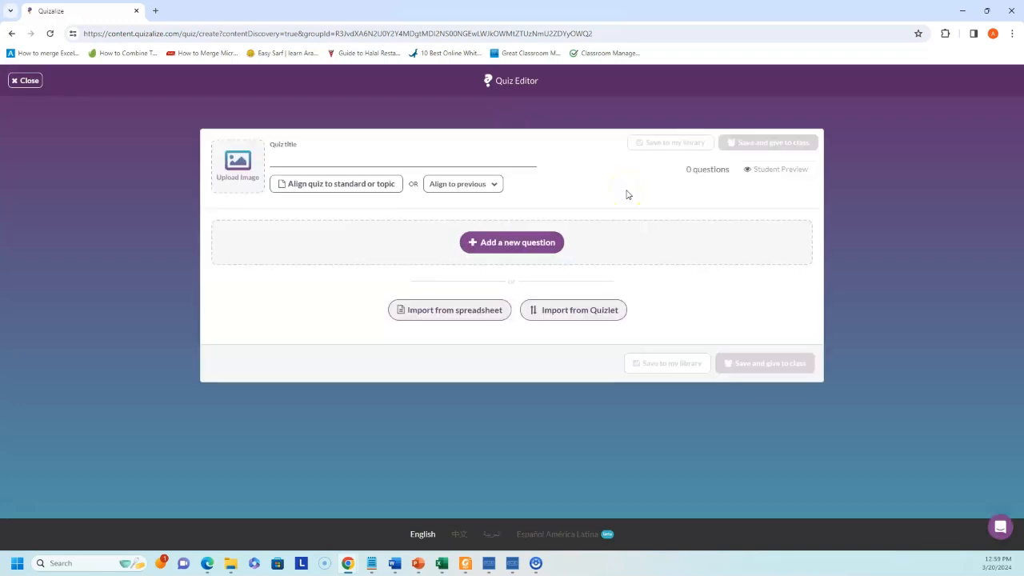
- Begin the quiz title with 'Demo for'
click(282, 162)
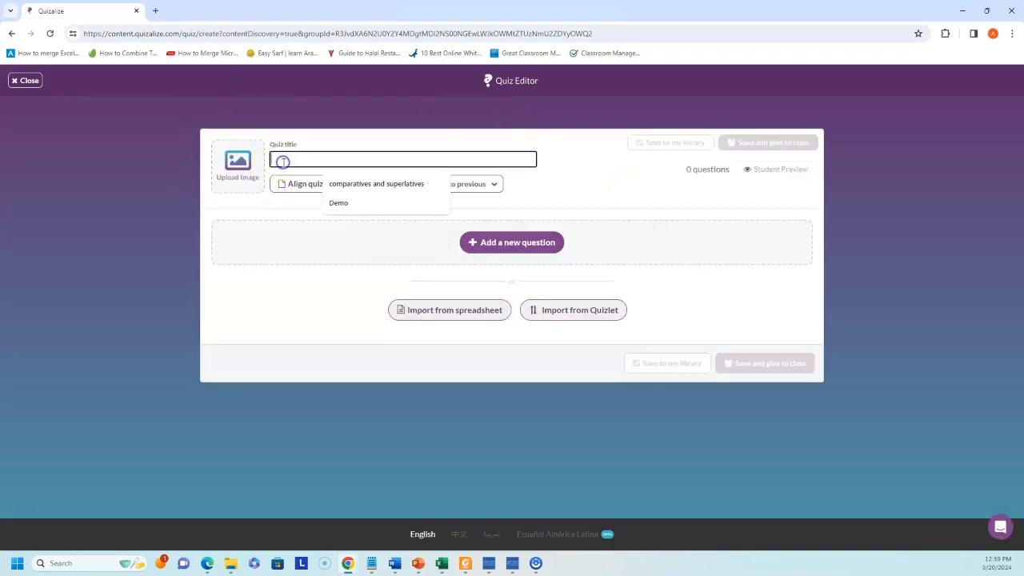
text(D)
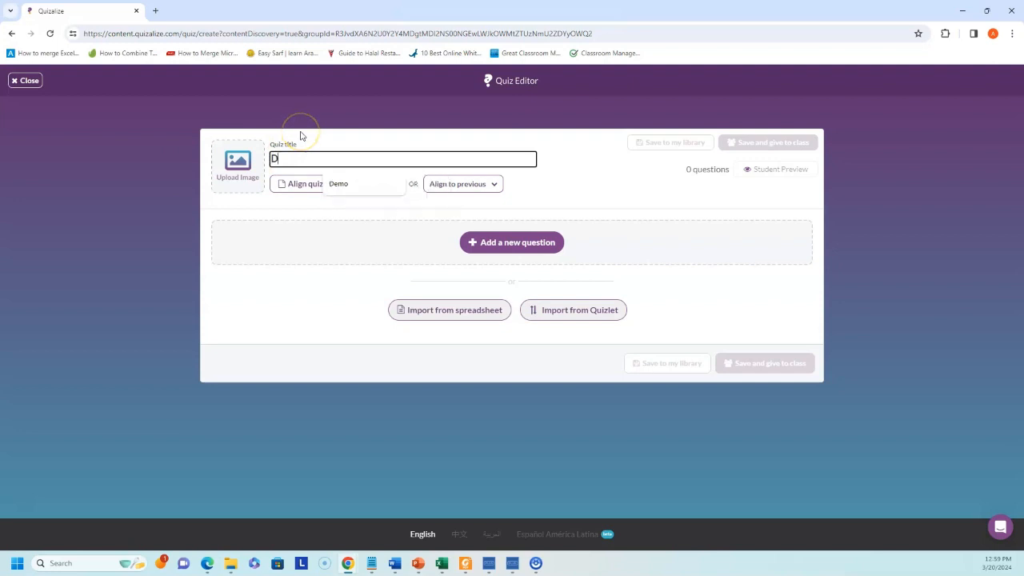
text(emo for teachers)
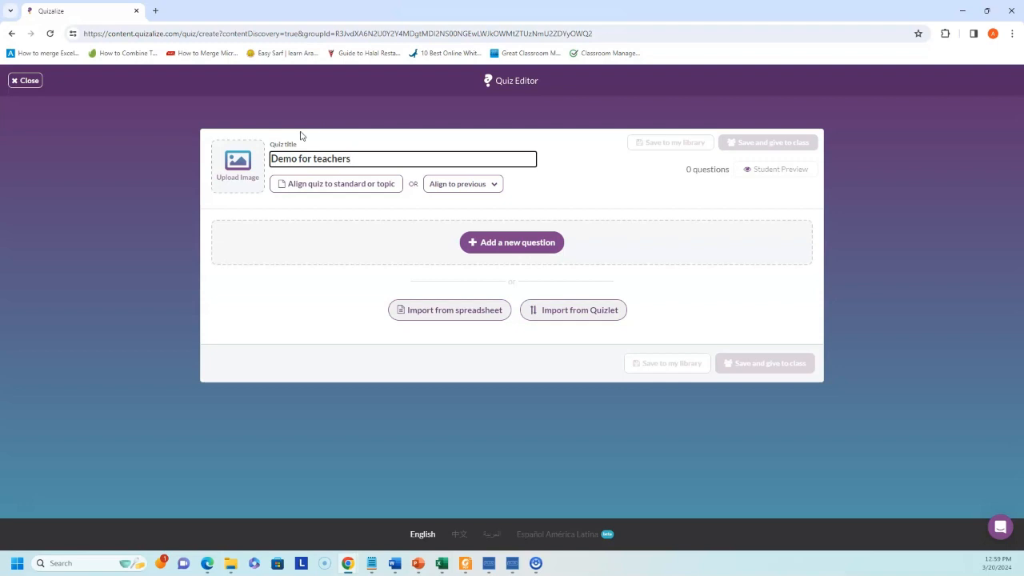
- Pick Common European Framework of Reference for Languages as the quiz's curriculum
click(327, 186)
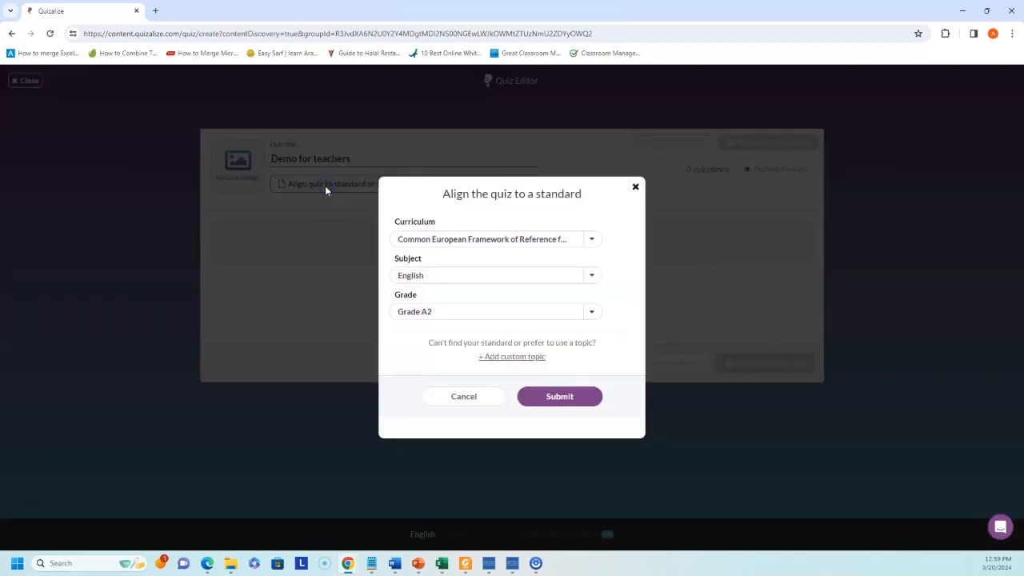
click(446, 240)
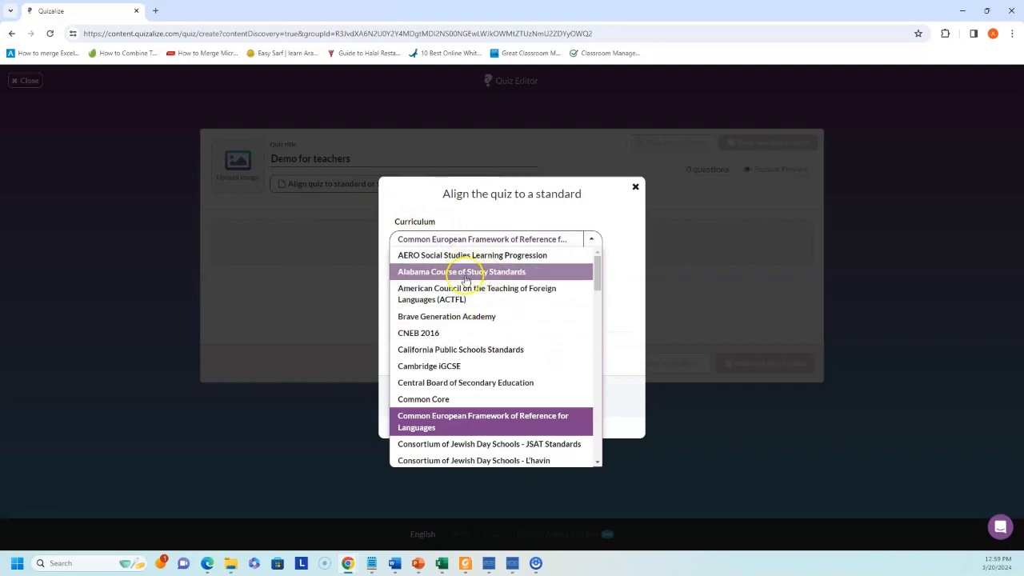
scroll(480, 280, down, 6)
scroll(464, 285, down, 10)
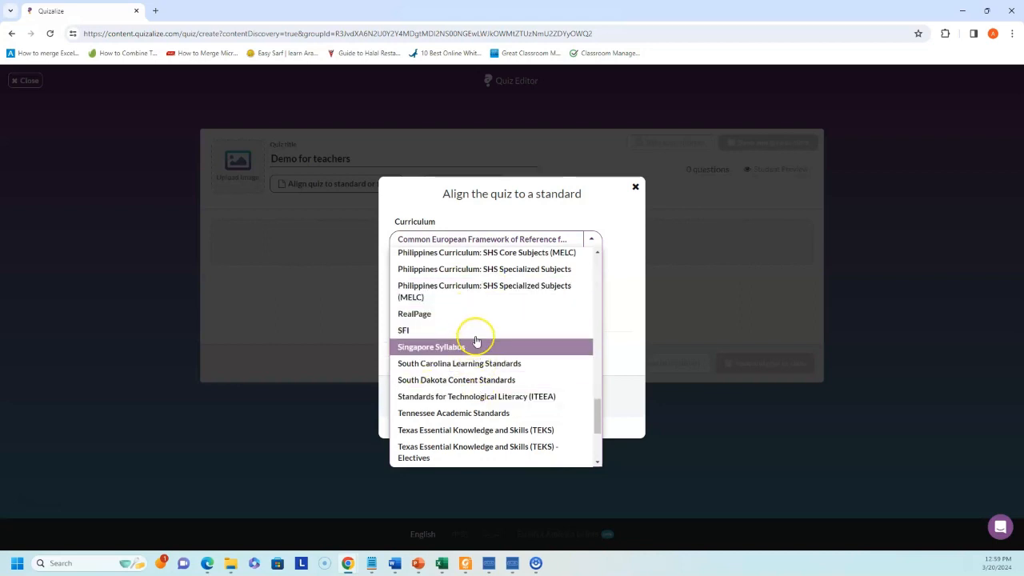
scroll(468, 352, down, 3)
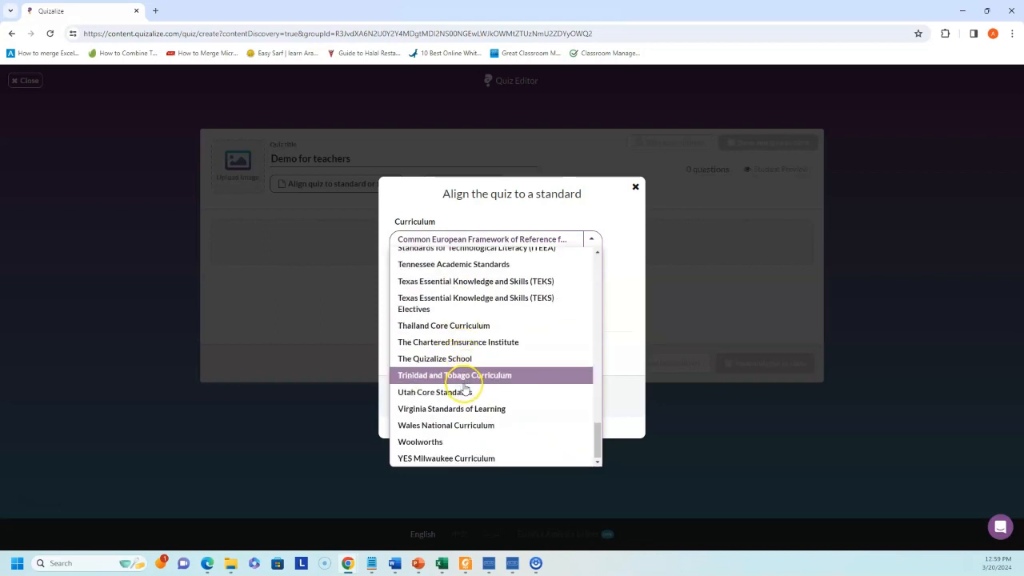
scroll(467, 390, up, 10)
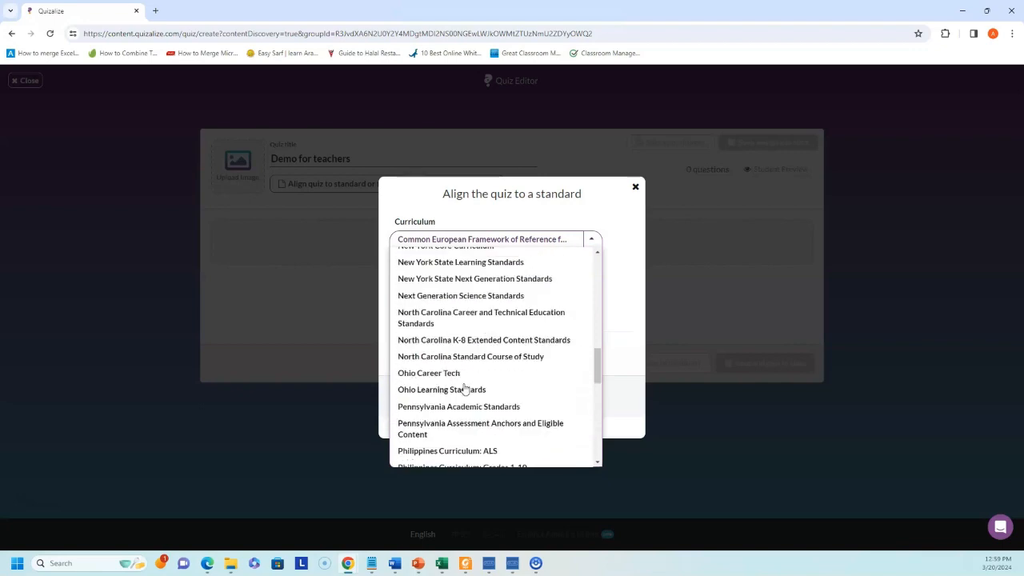
scroll(465, 389, up, 5)
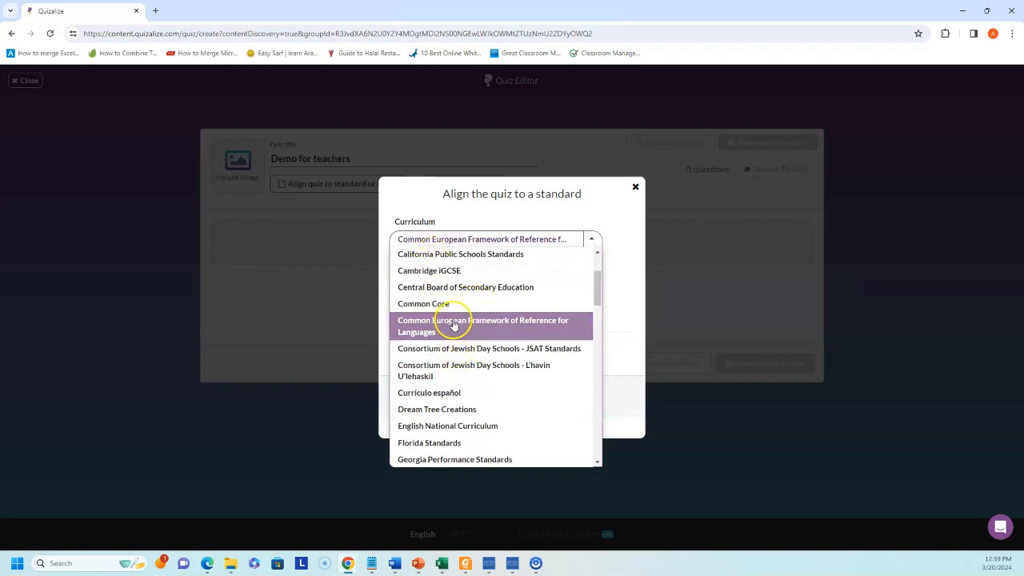
click(454, 322)
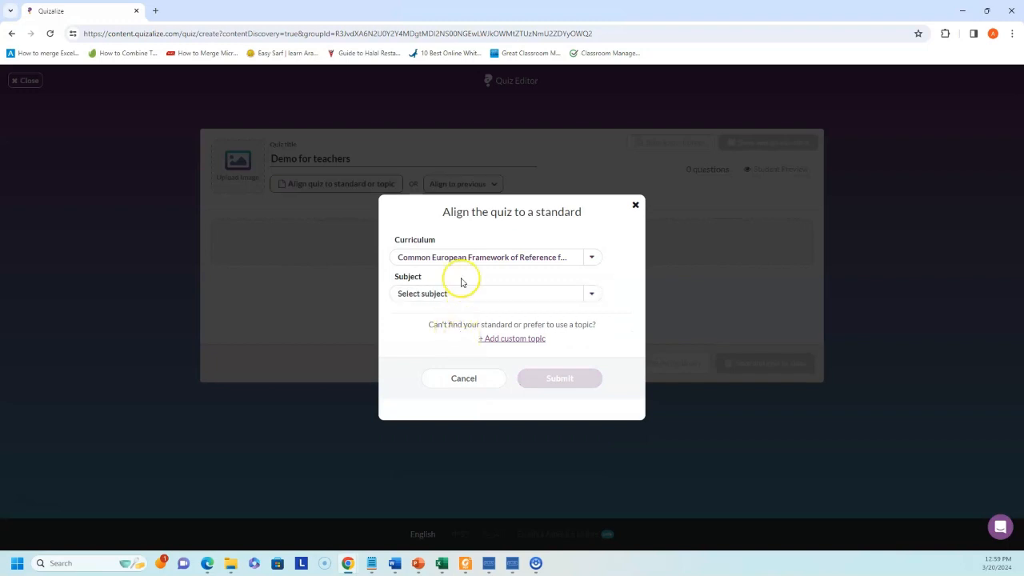
- Set subject English and grade A2, then submit the alignment
click(459, 295)
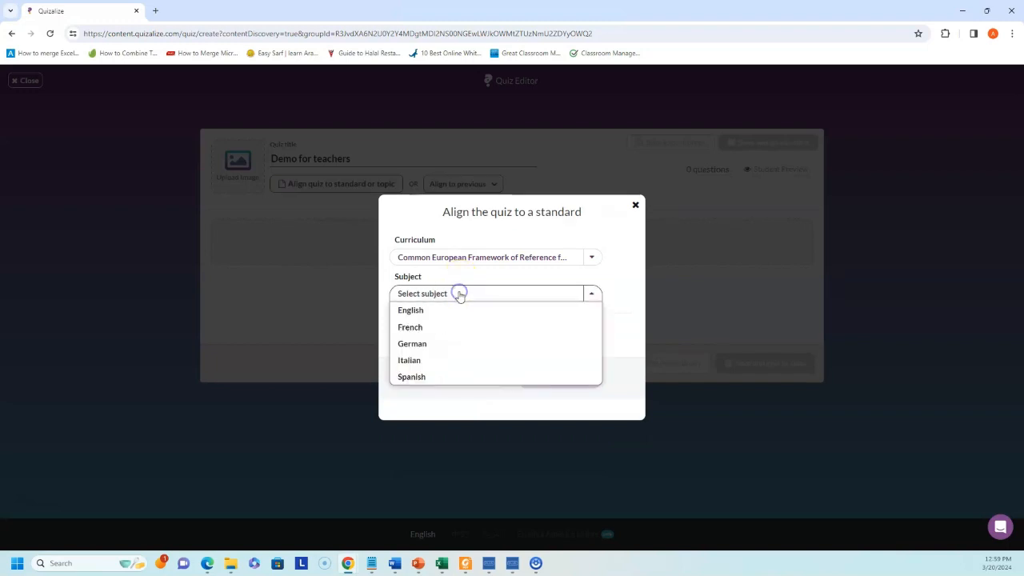
click(422, 313)
click(478, 315)
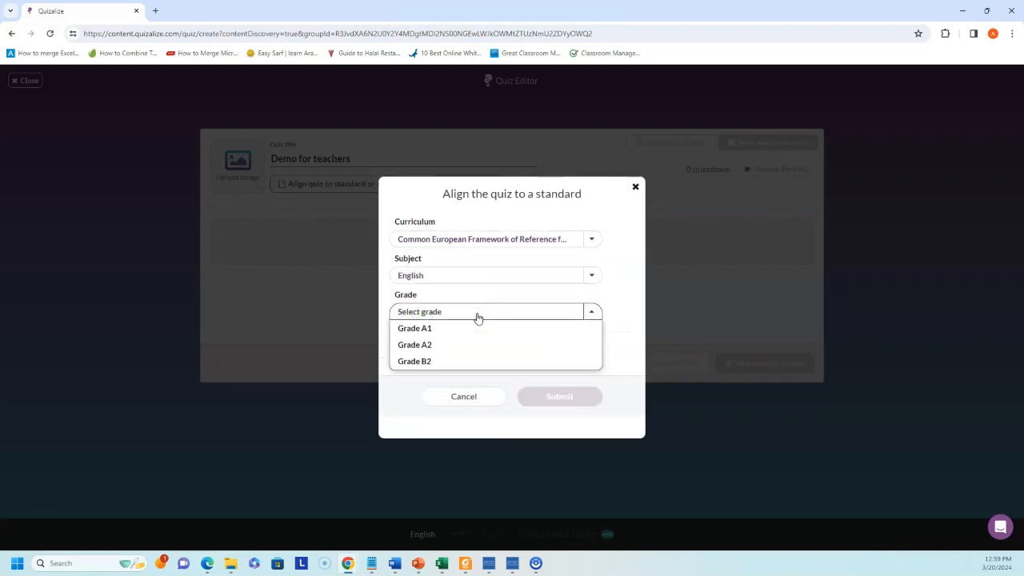
click(474, 327)
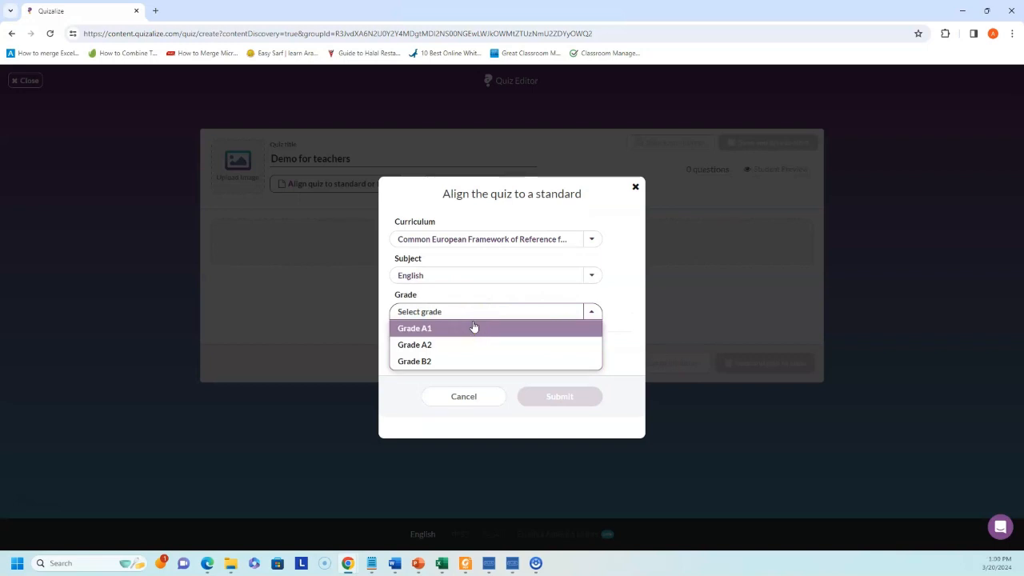
click(431, 342)
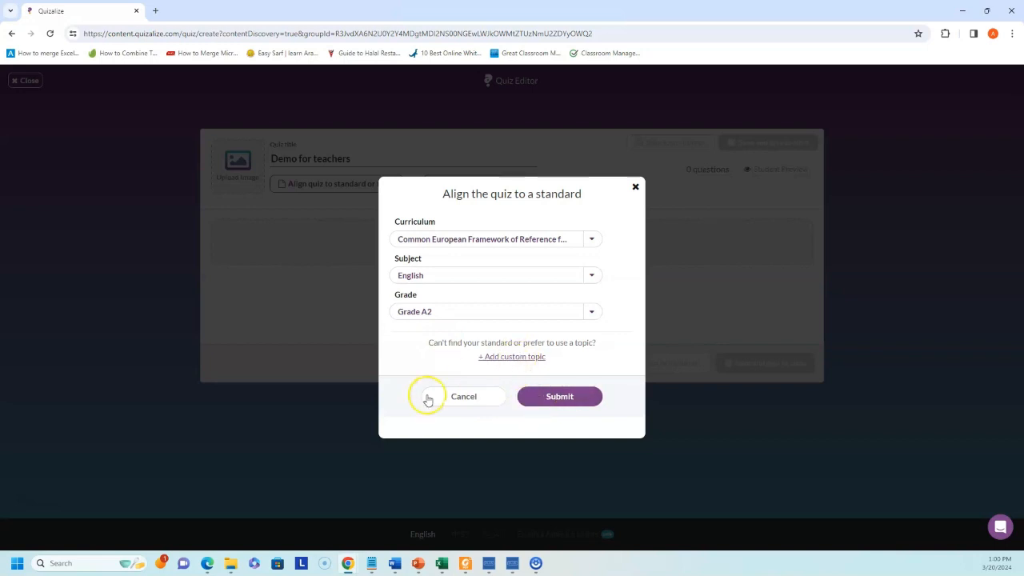
click(562, 396)
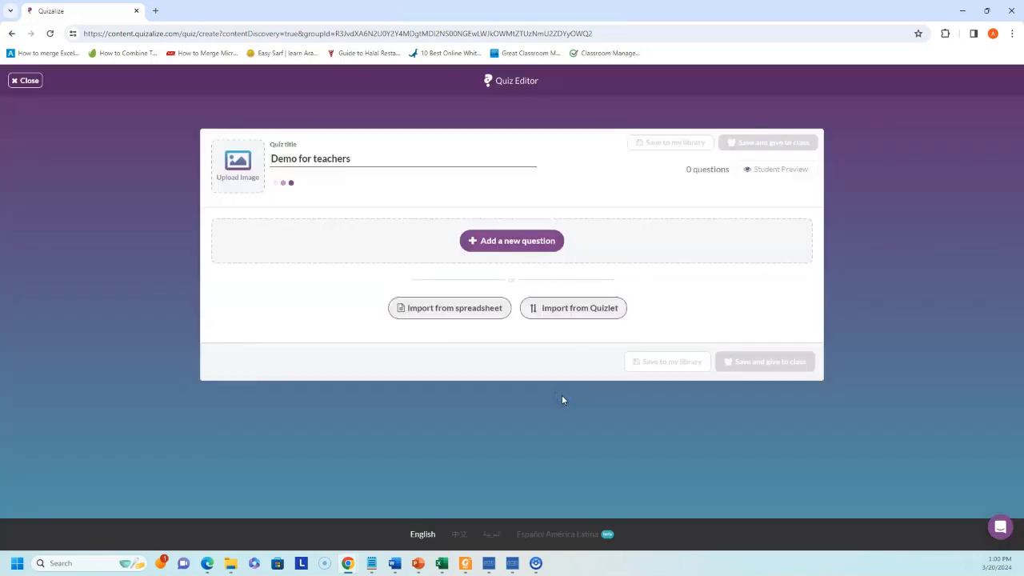
- Check the spreadsheet and Quizlet import options, then add a blank 30-second multiple-choice question
click(500, 259)
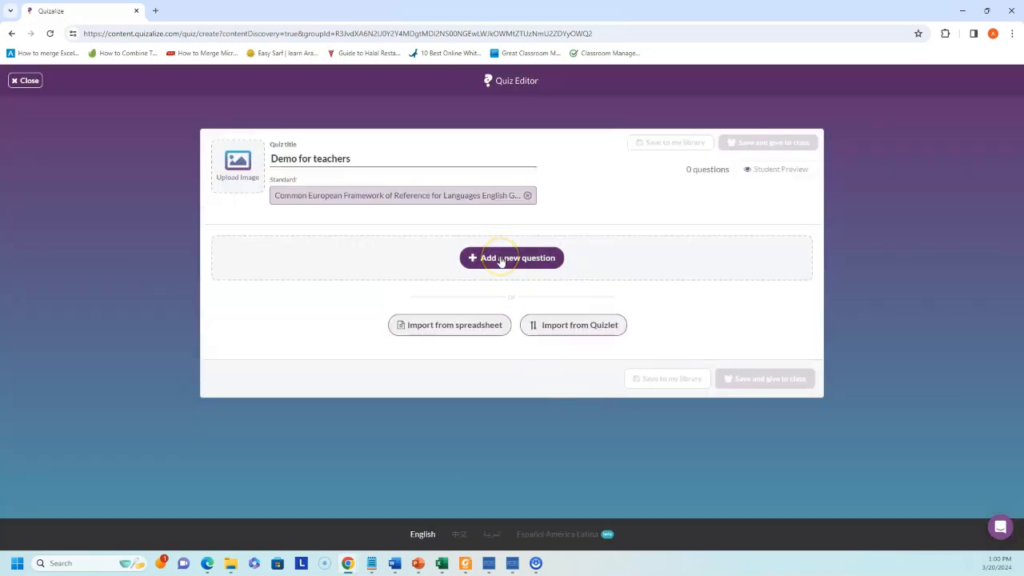
click(468, 330)
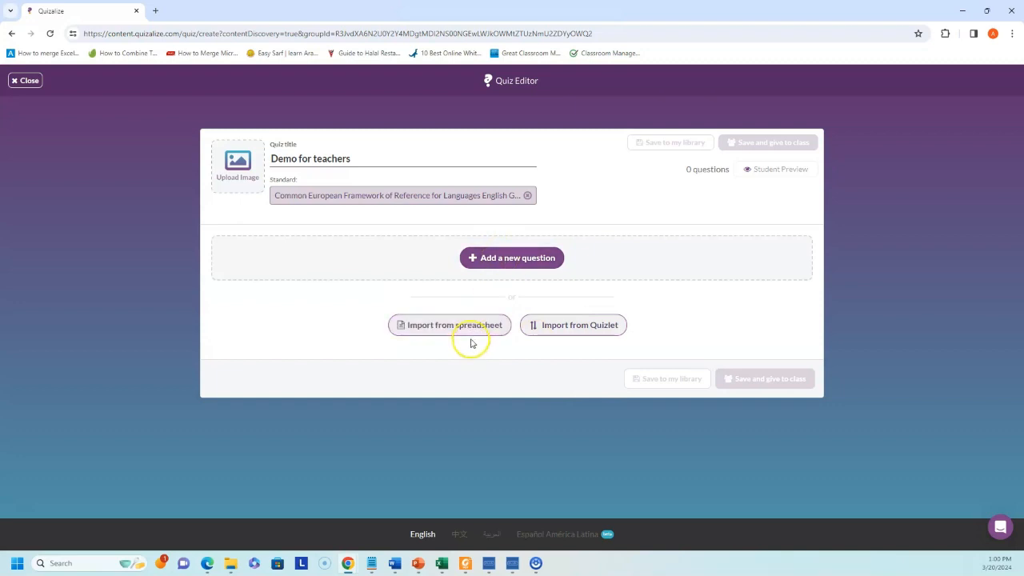
click(568, 329)
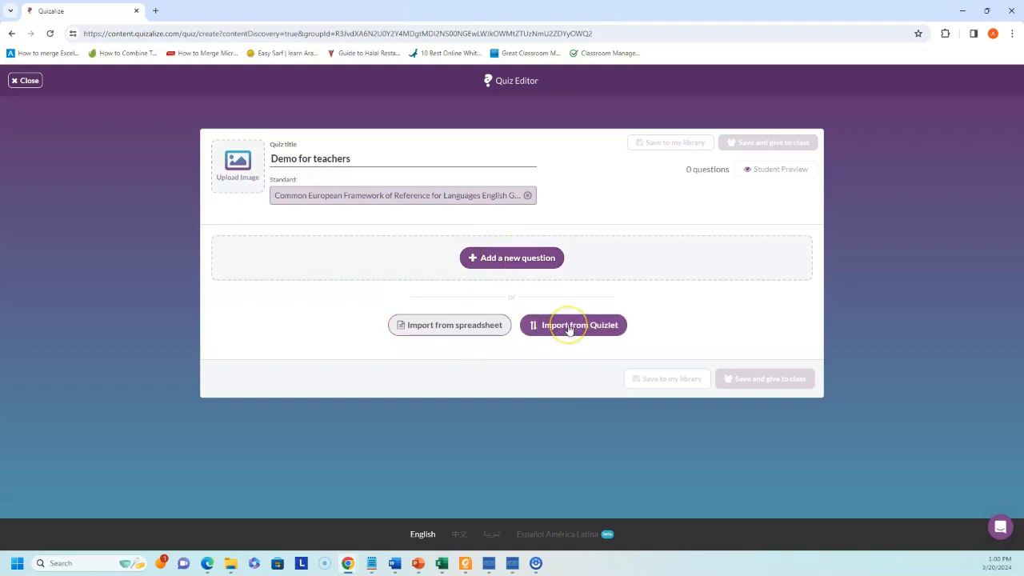
click(506, 258)
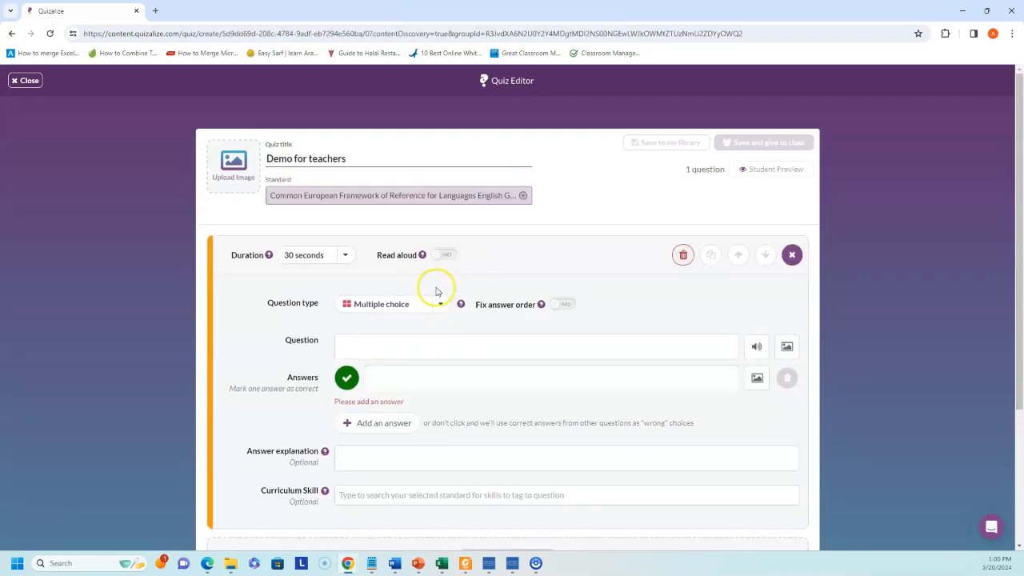
- Turn on read aloud for the question, leaving the duration at 30 seconds
click(349, 254)
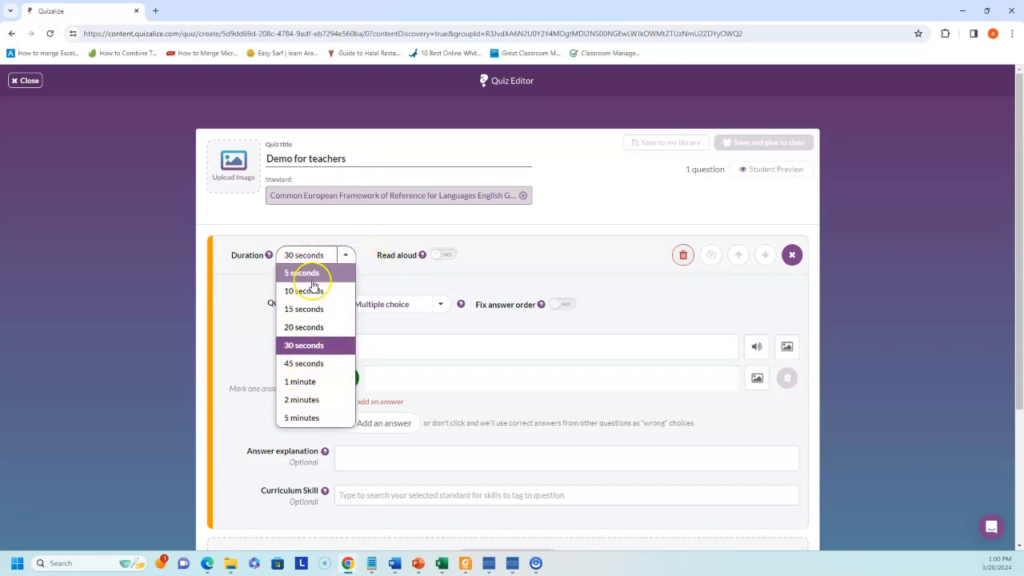
click(361, 265)
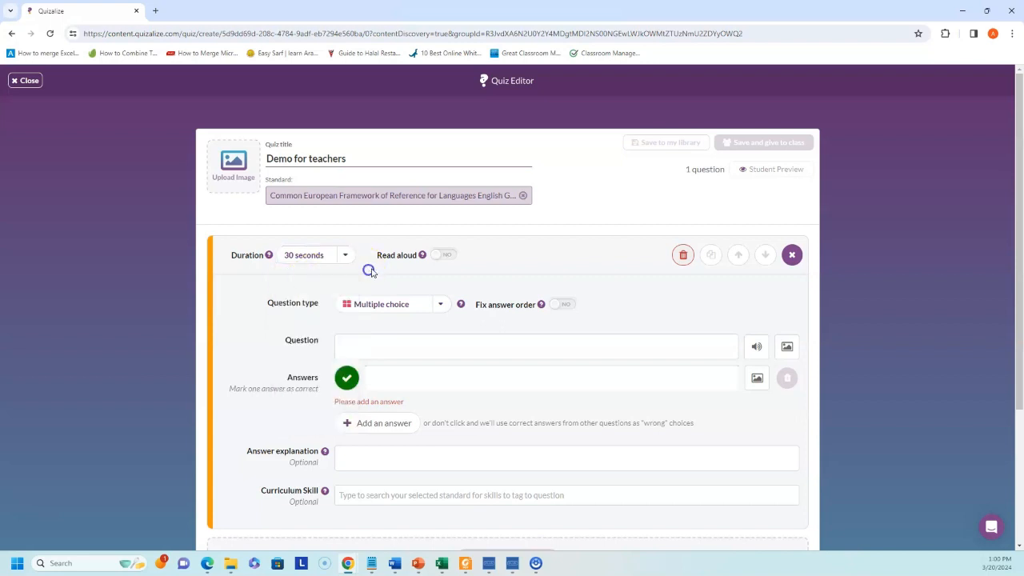
click(440, 255)
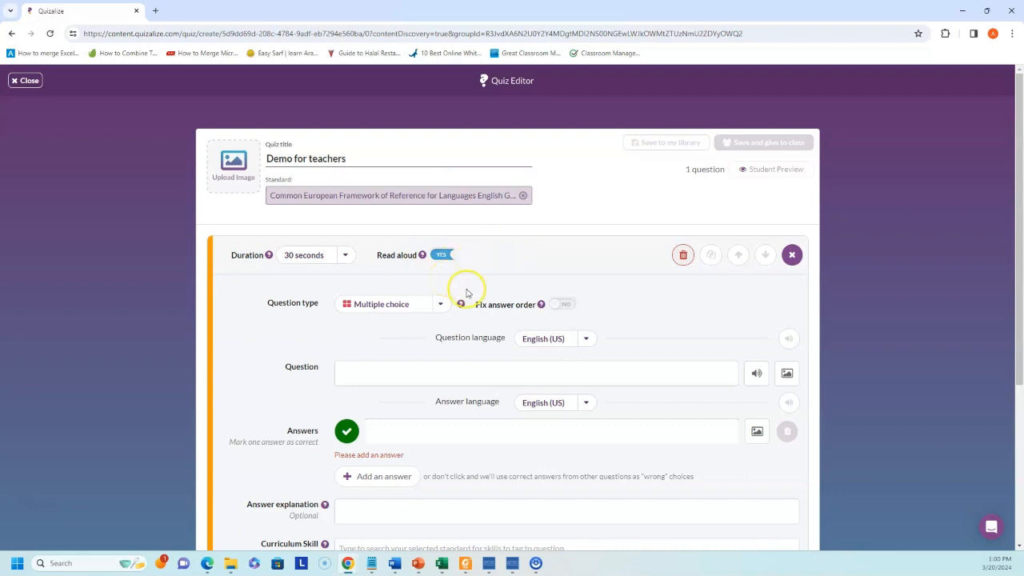
- Keep the question as multiple choice with English (US) as the question language
scroll(456, 300, down, 1)
click(441, 251)
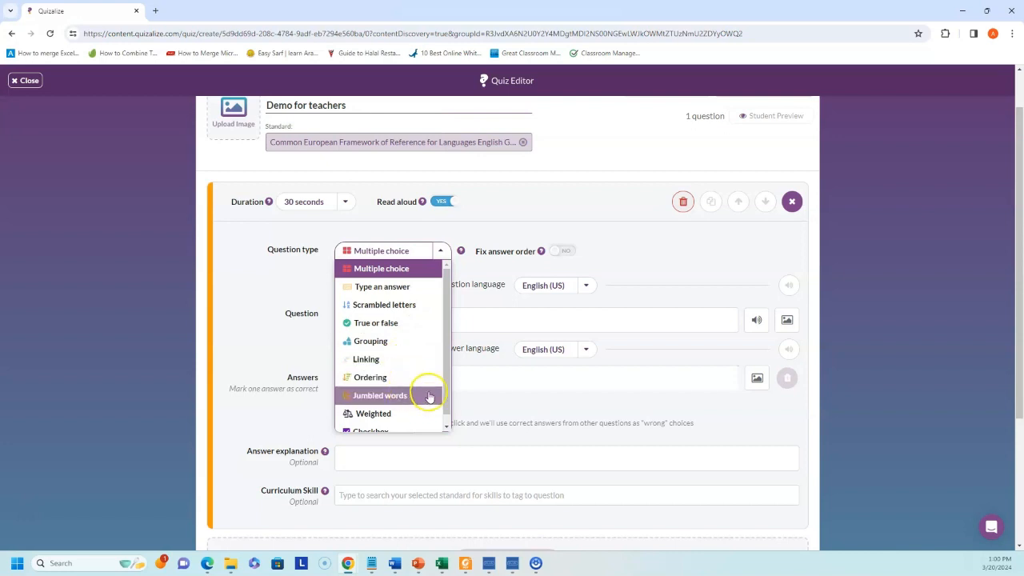
scroll(428, 393, down, 1)
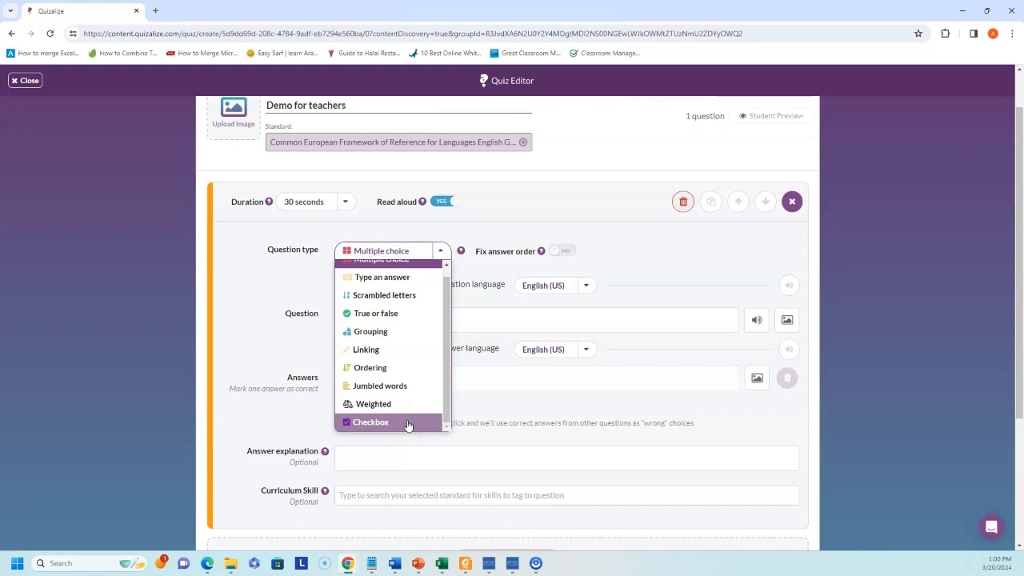
click(447, 230)
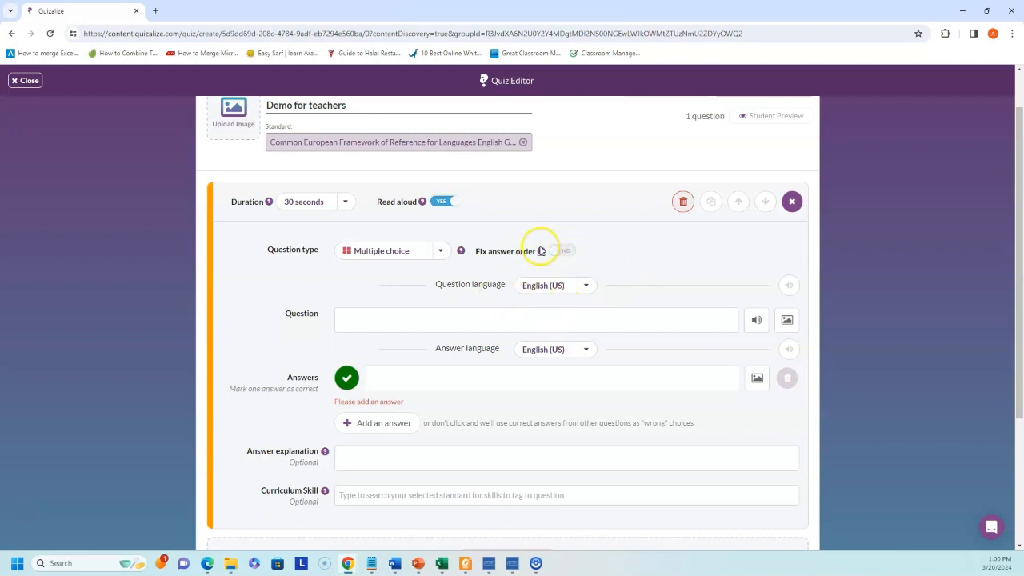
click(587, 286)
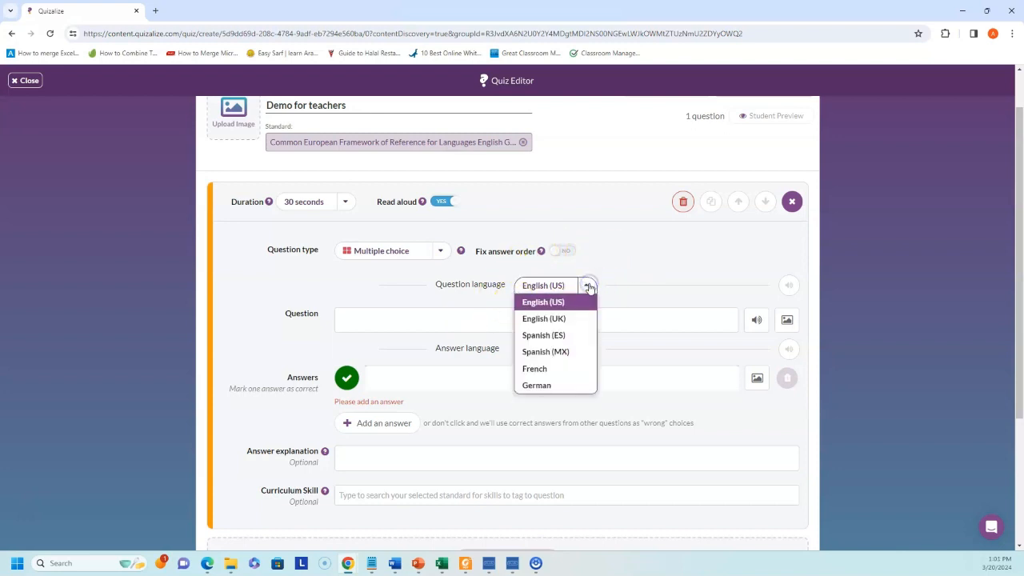
click(589, 287)
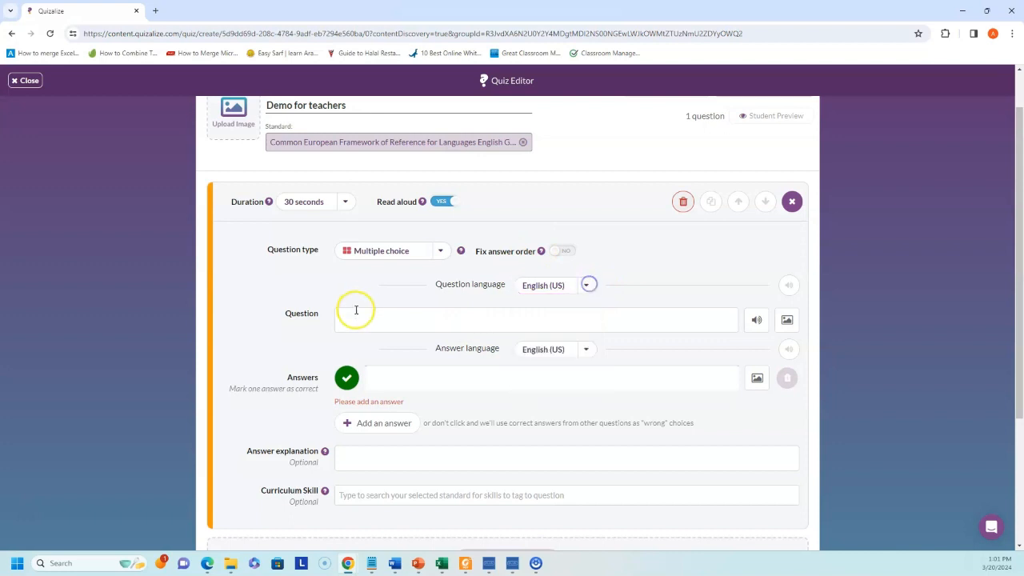
- Enter the question 'What is the capital of Saudi Arabia?' and bring up its audio recorder
click(359, 318)
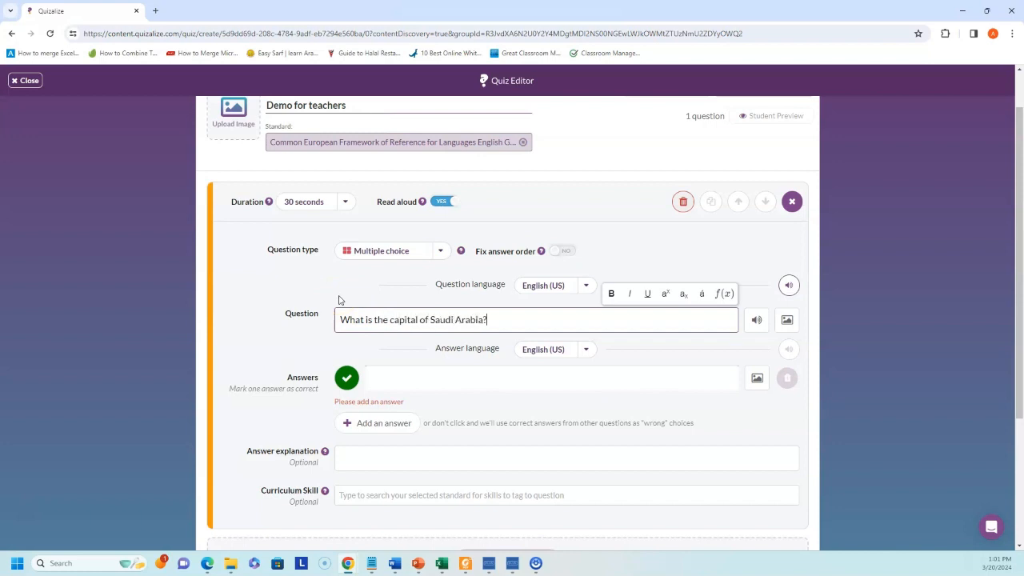
click(758, 320)
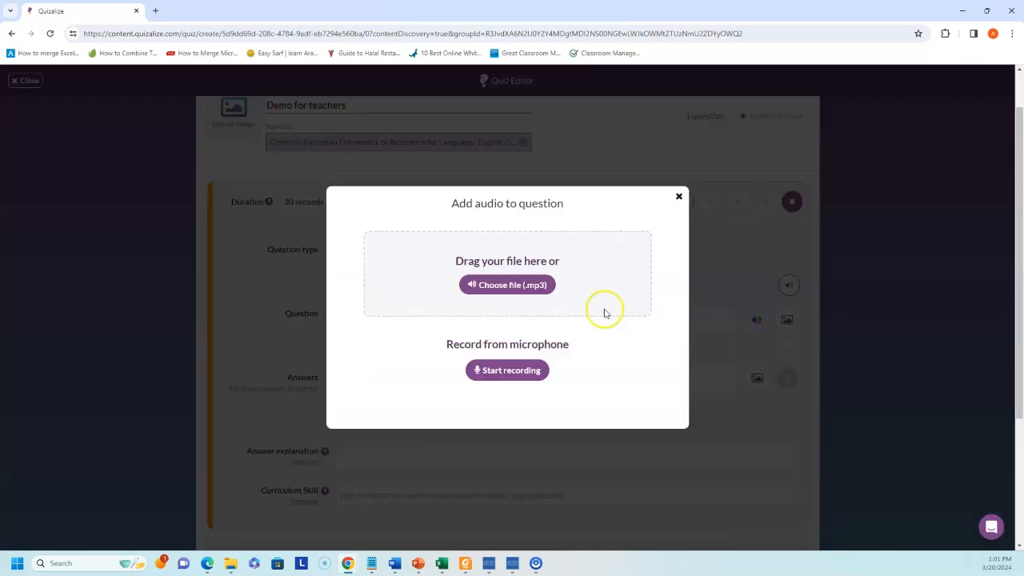
- Record question audio, discard the first take, and attach a re-recorded 4-second clip
click(511, 378)
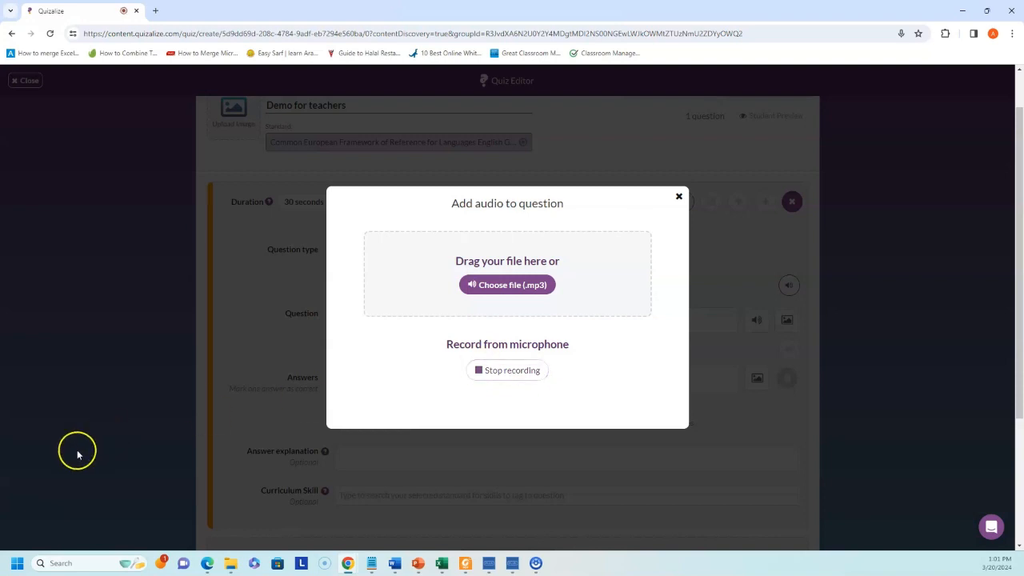
click(514, 372)
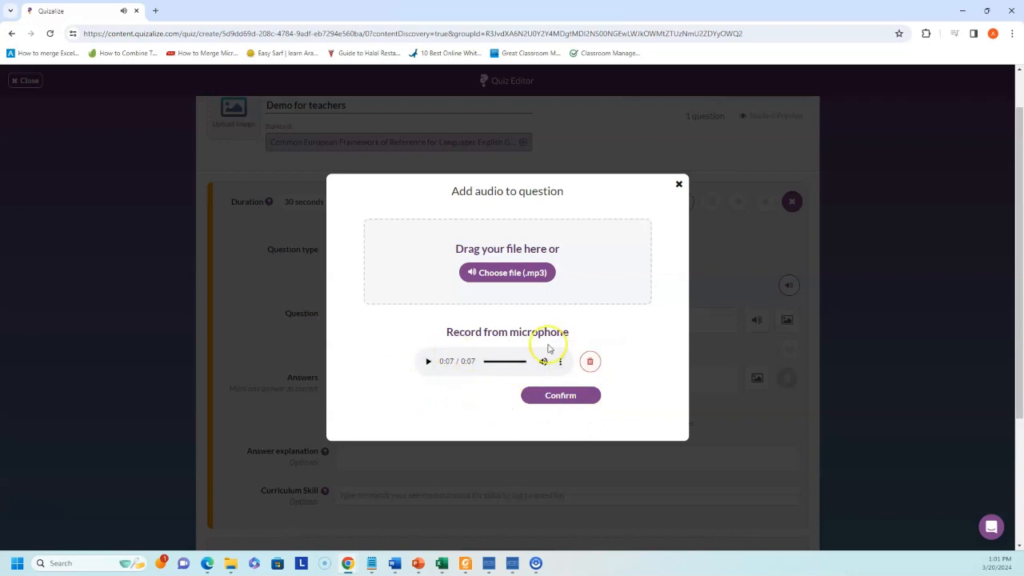
click(588, 364)
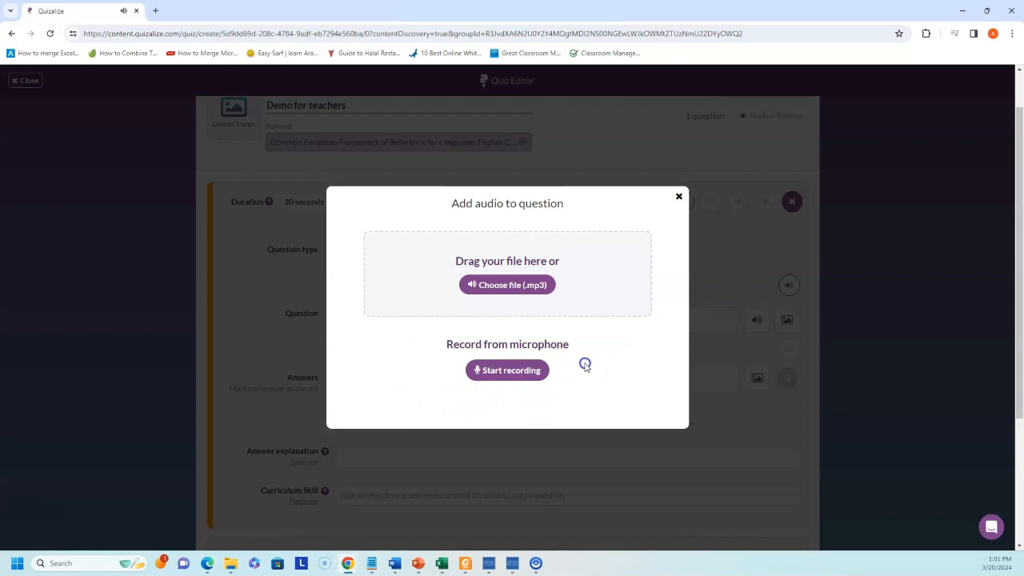
click(503, 371)
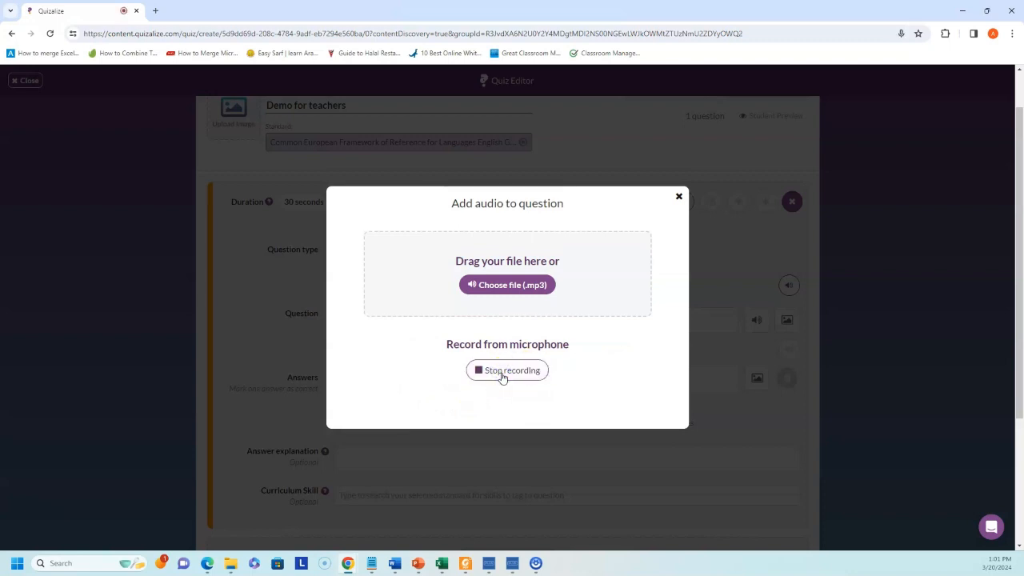
click(508, 390)
click(508, 377)
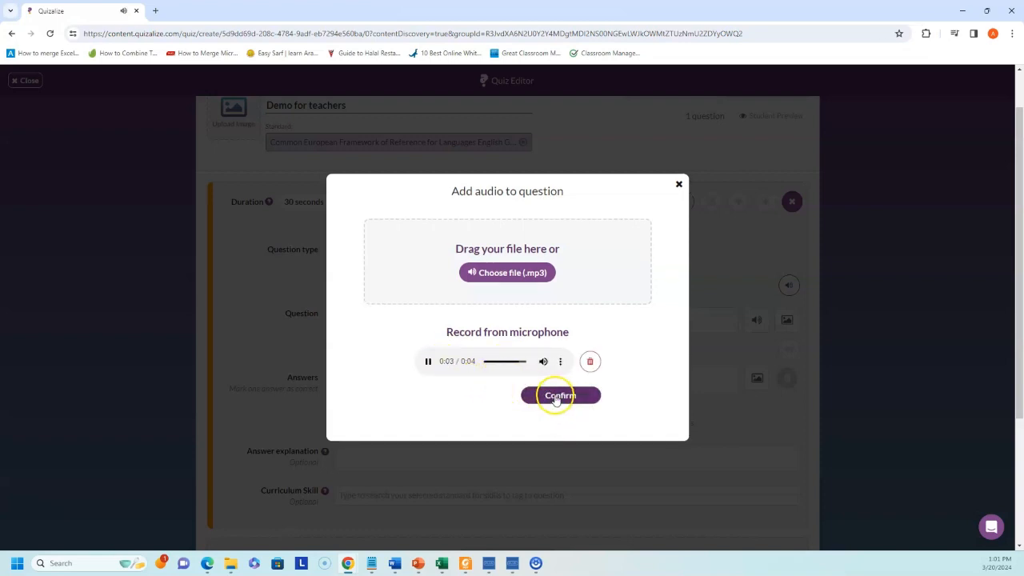
click(556, 397)
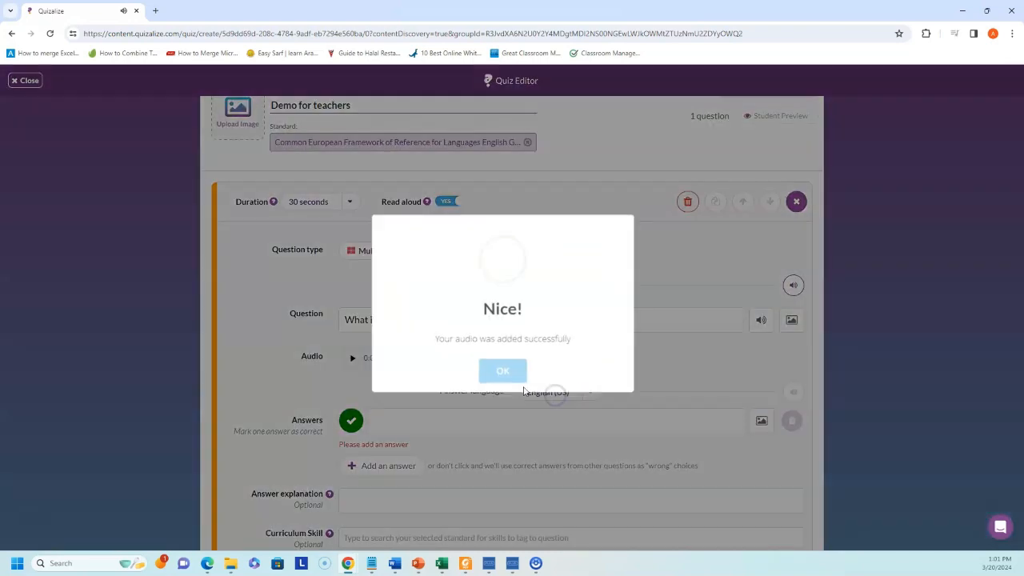
click(503, 371)
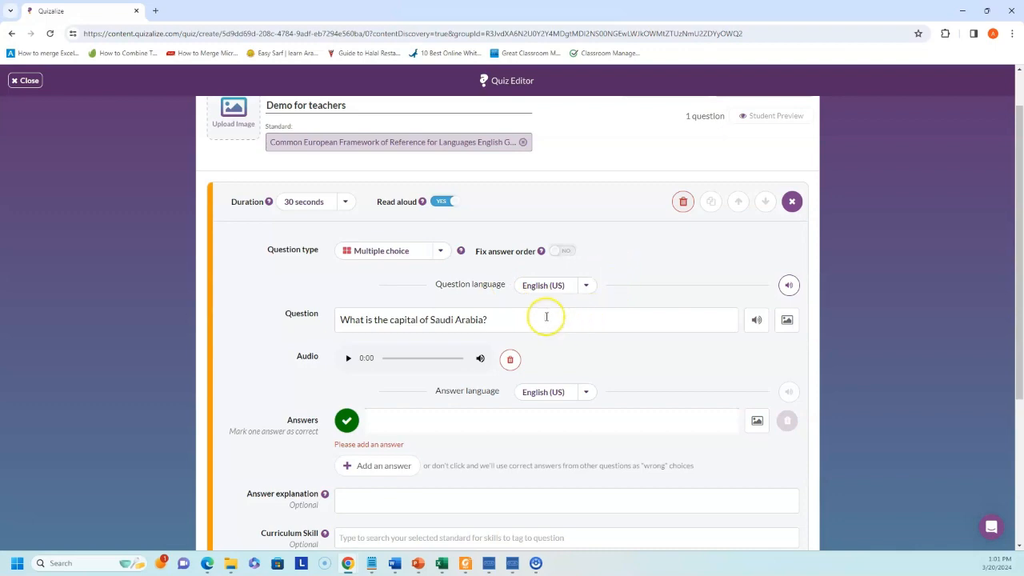
scroll(544, 315, down, 3)
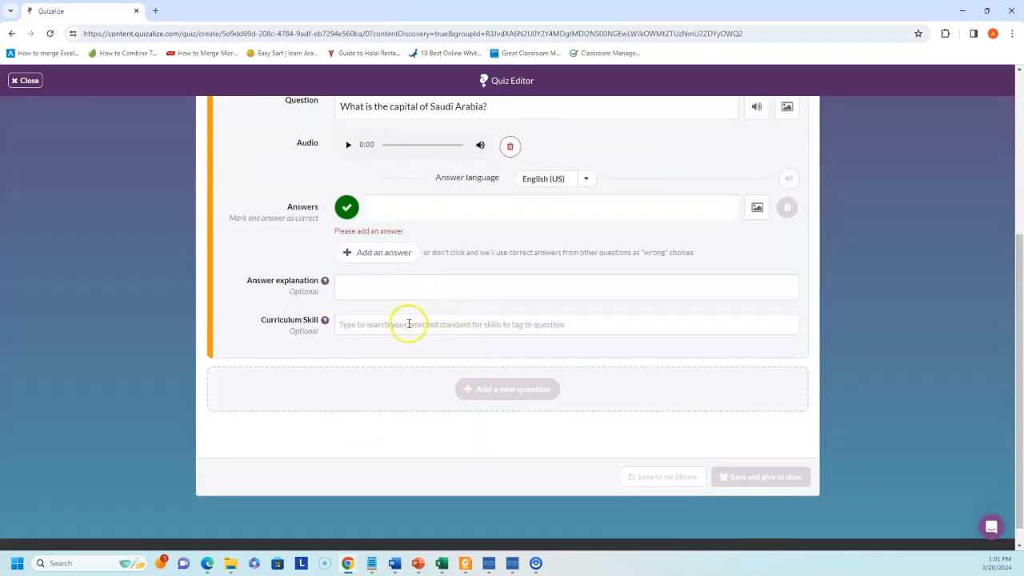
click(408, 323)
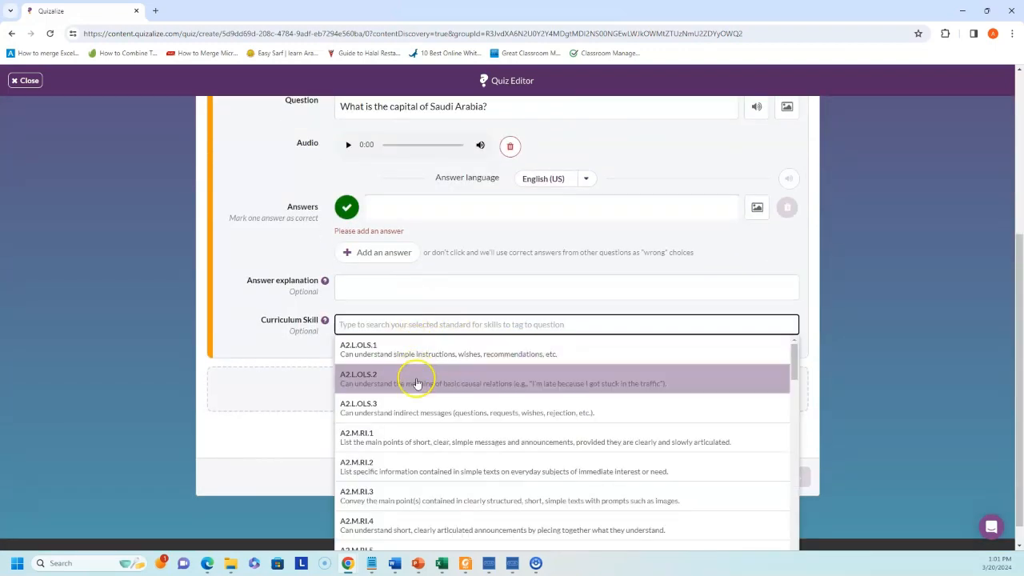
scroll(416, 383, down, 10)
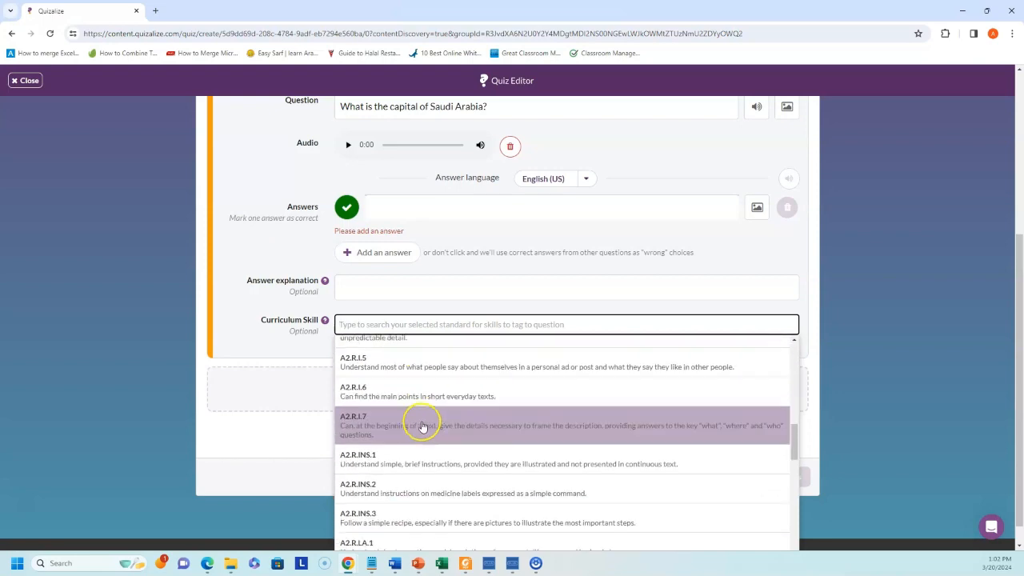
scroll(428, 464, down, 10)
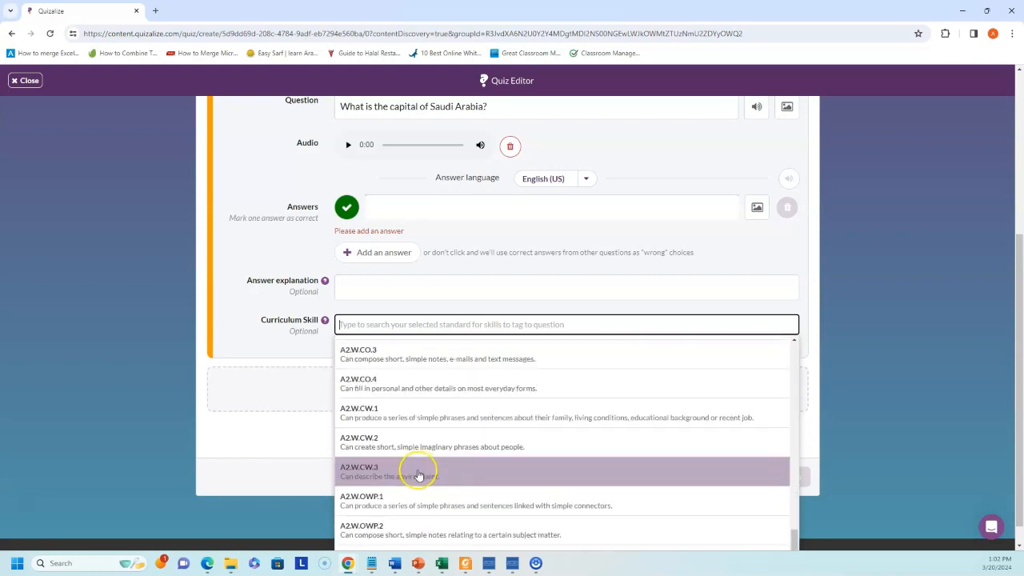
scroll(422, 476, down, 2)
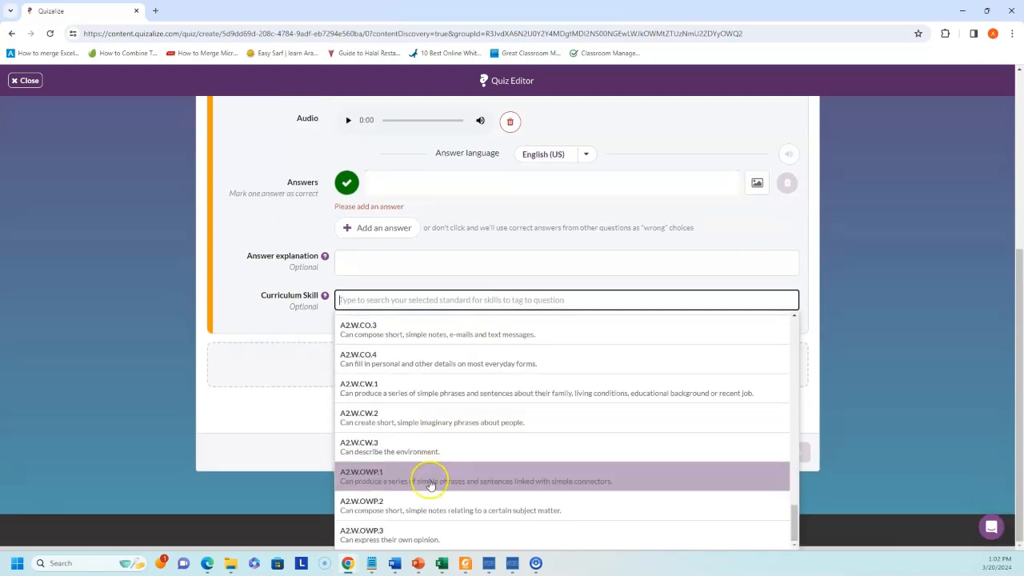
scroll(425, 480, up, 5)
scroll(424, 443, up, 10)
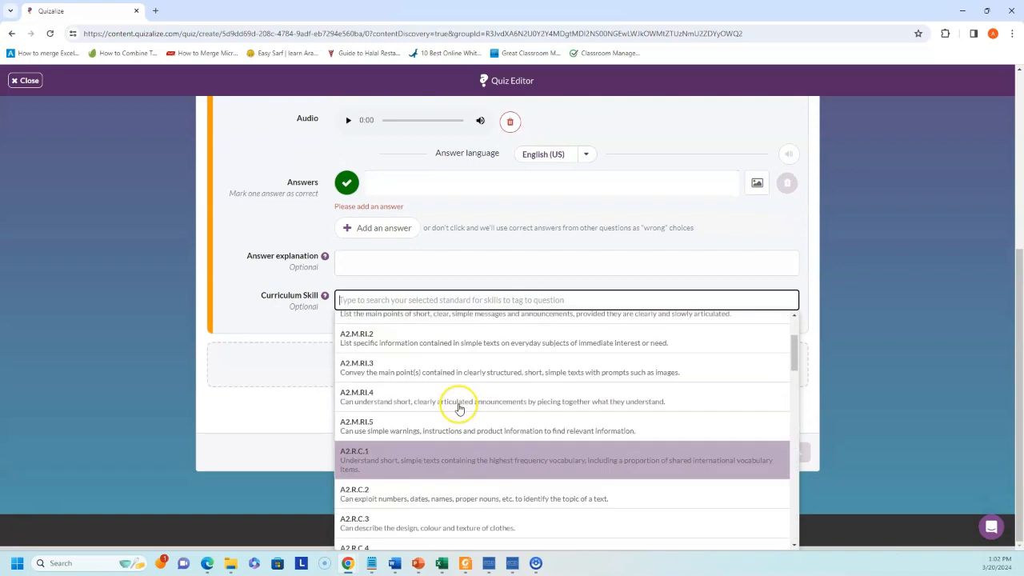
scroll(251, 377, up, 3)
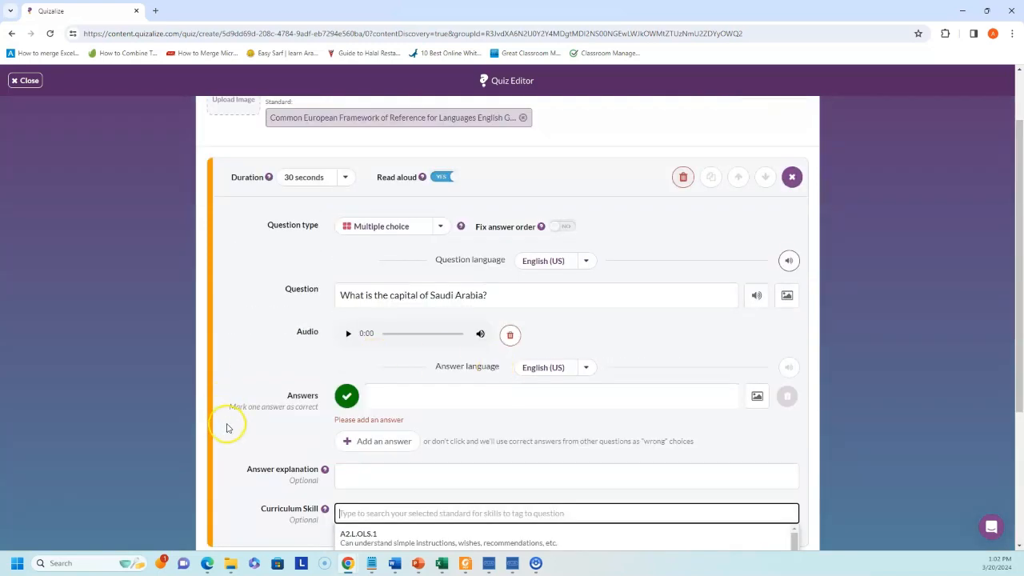
click(251, 423)
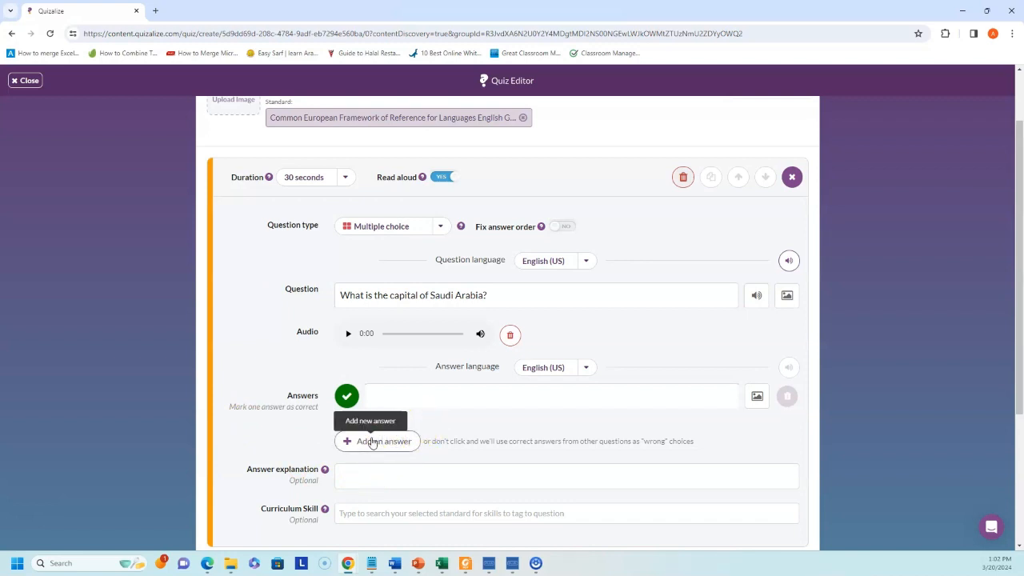
scroll(368, 452, down, 1)
scroll(365, 457, up, 2)
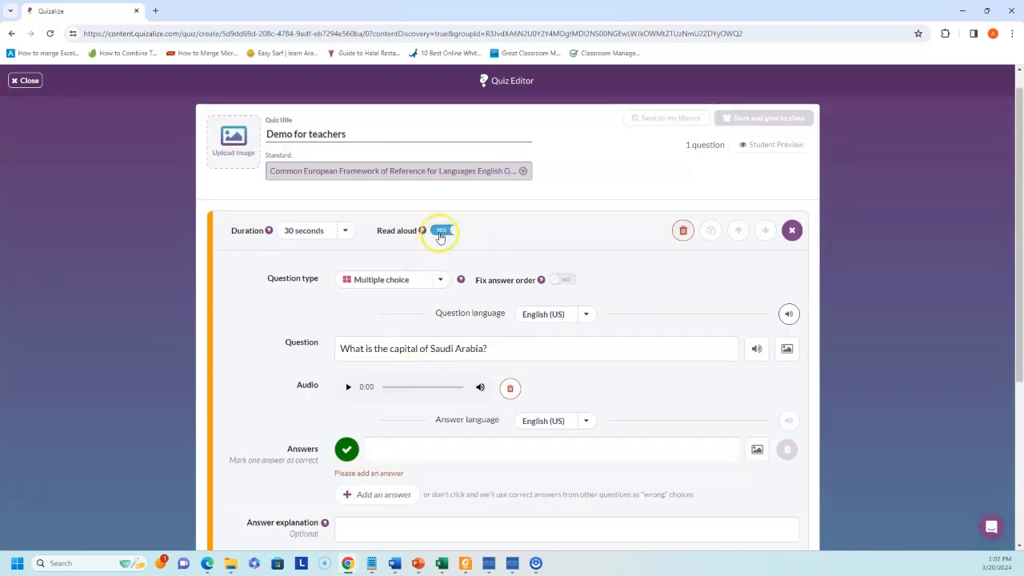
scroll(428, 400, down, 1)
- Enter the answers Riyadh (correct), Jeddah and Dammam
click(402, 342)
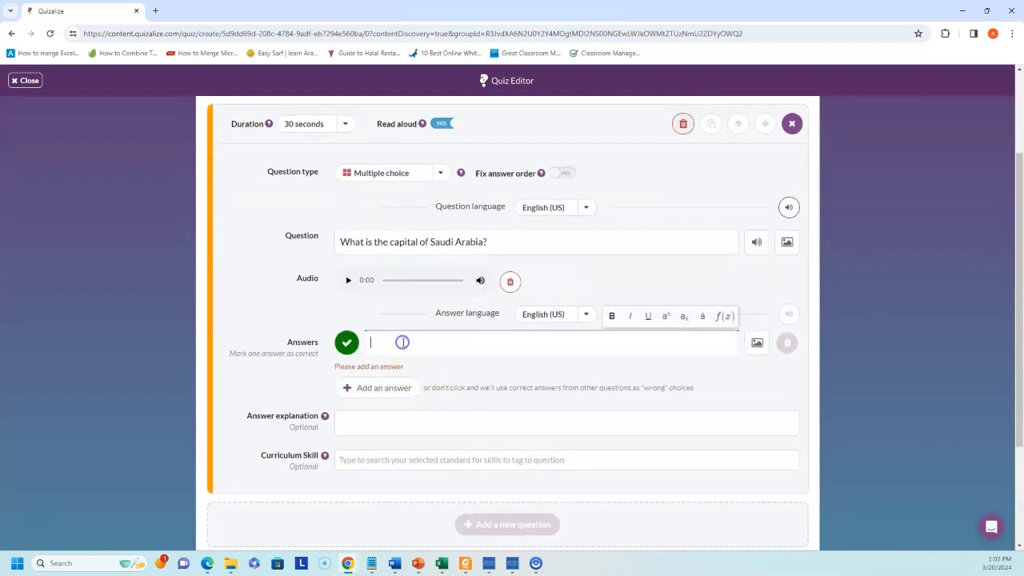
text(Ri)
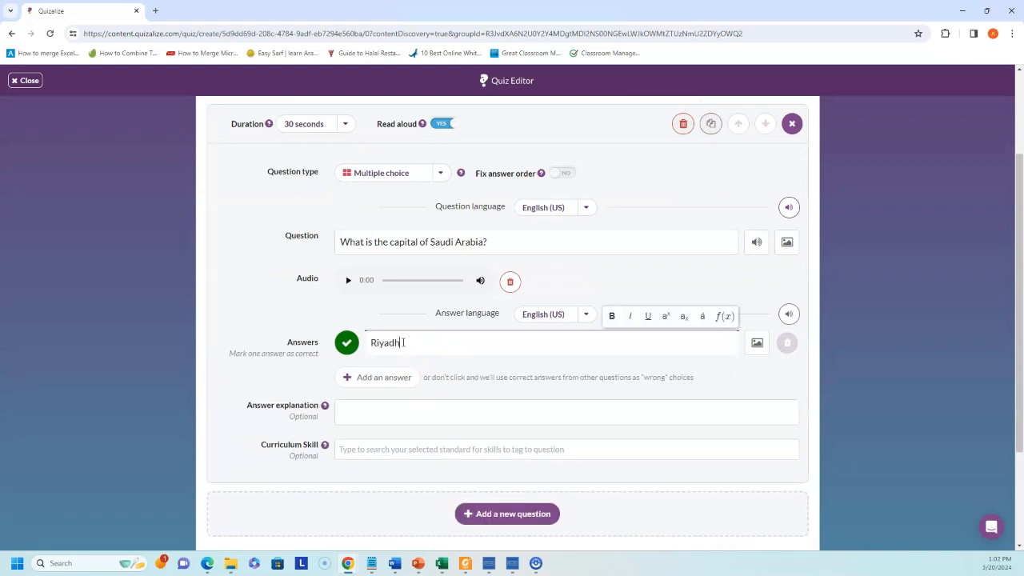
text(yadh)
click(393, 377)
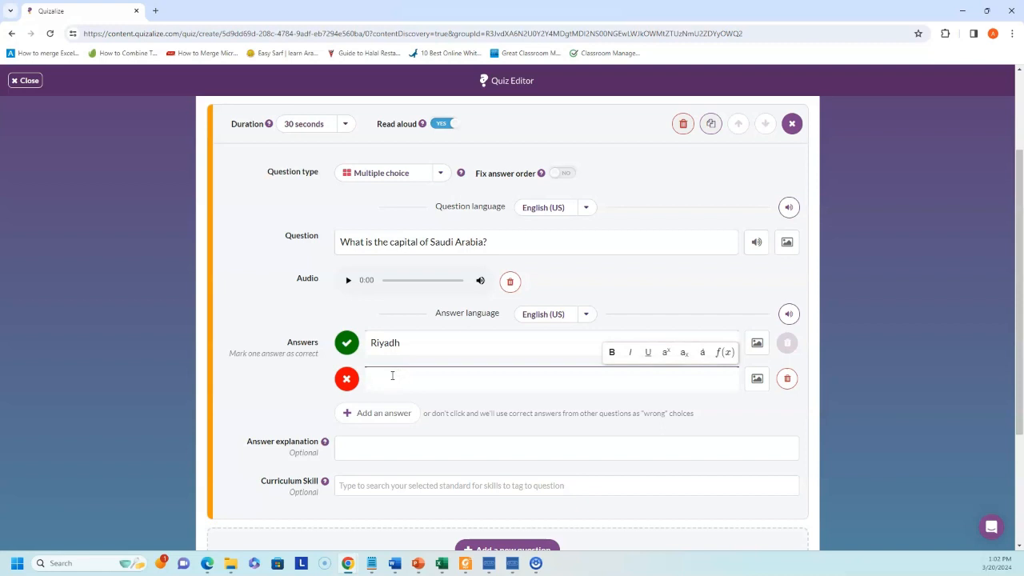
text(Jeddah)
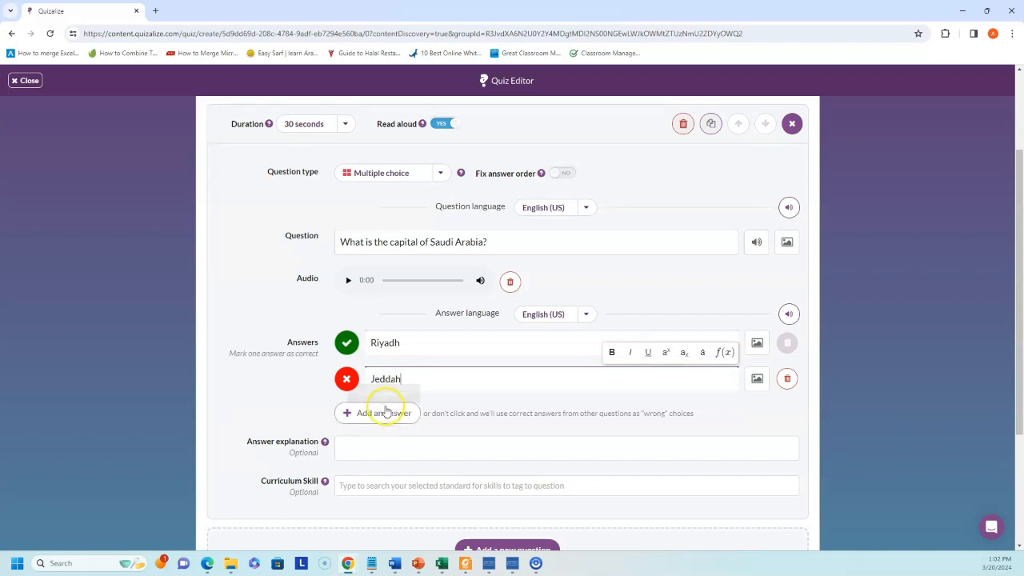
click(390, 412)
text(Dammam)
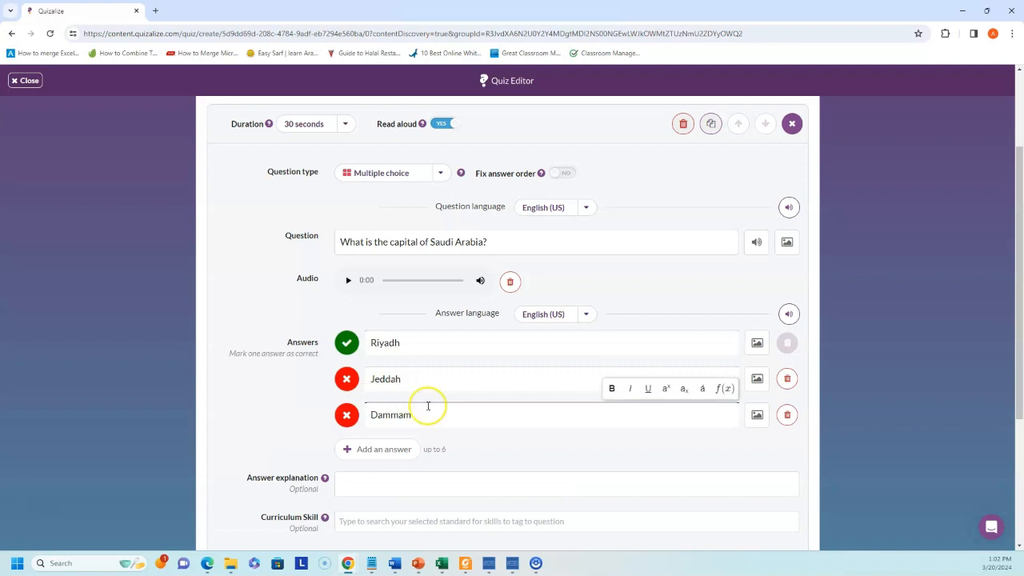
scroll(713, 376, down, 2)
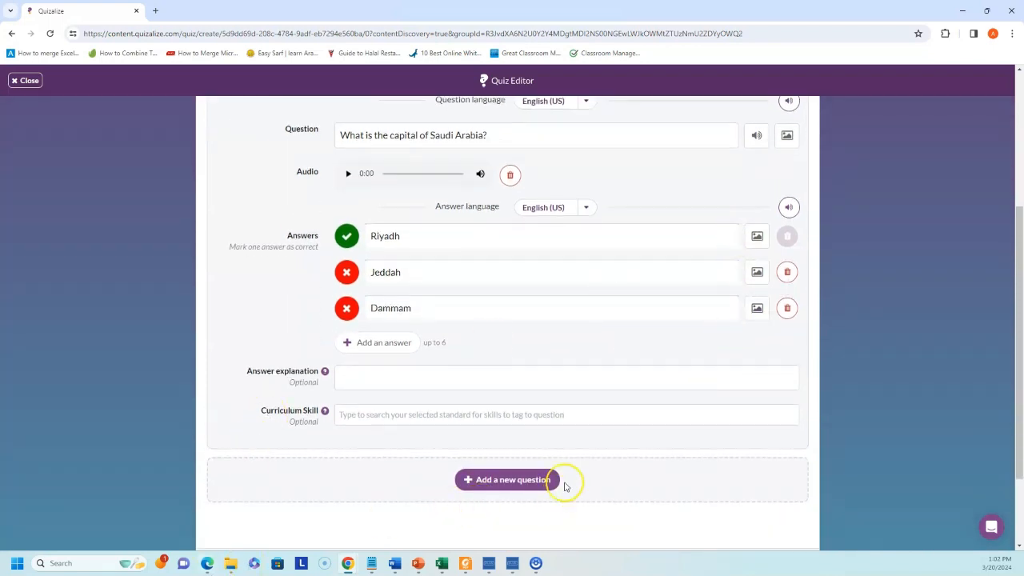
scroll(597, 447, down, 2)
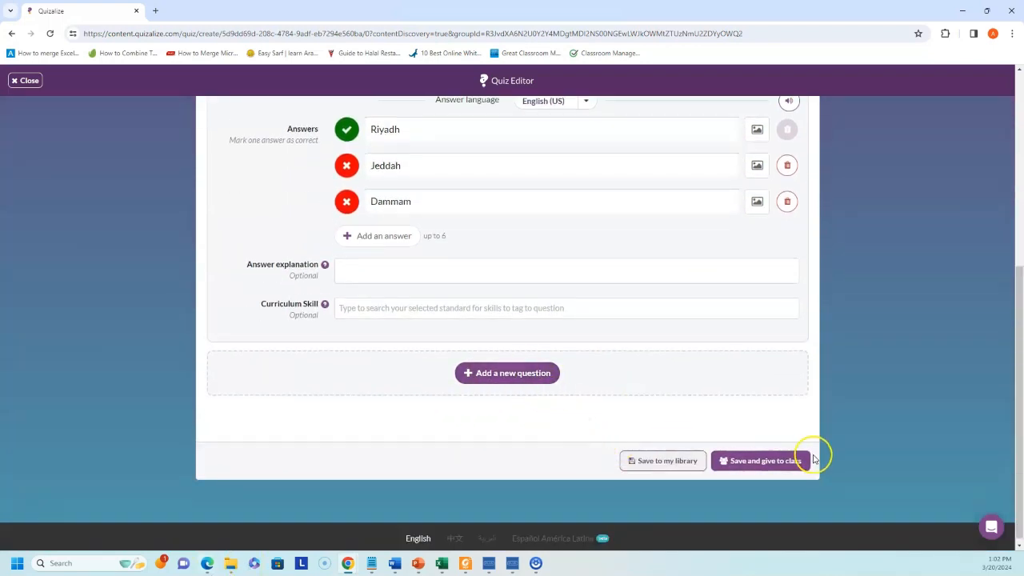
- Save the quiz for a class, skipping the skill-tagging prompt, and review the assignment settings
click(770, 462)
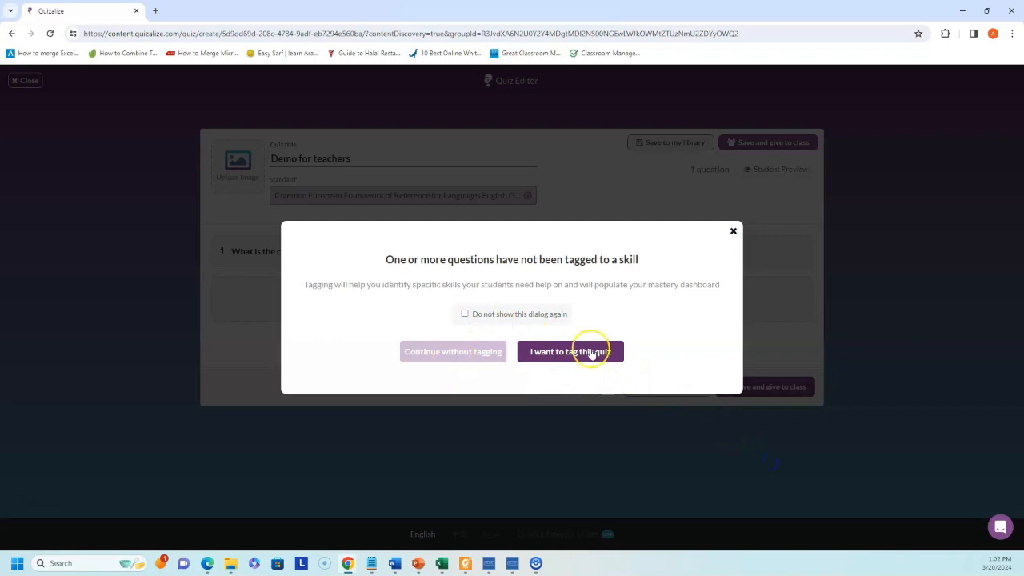
click(453, 353)
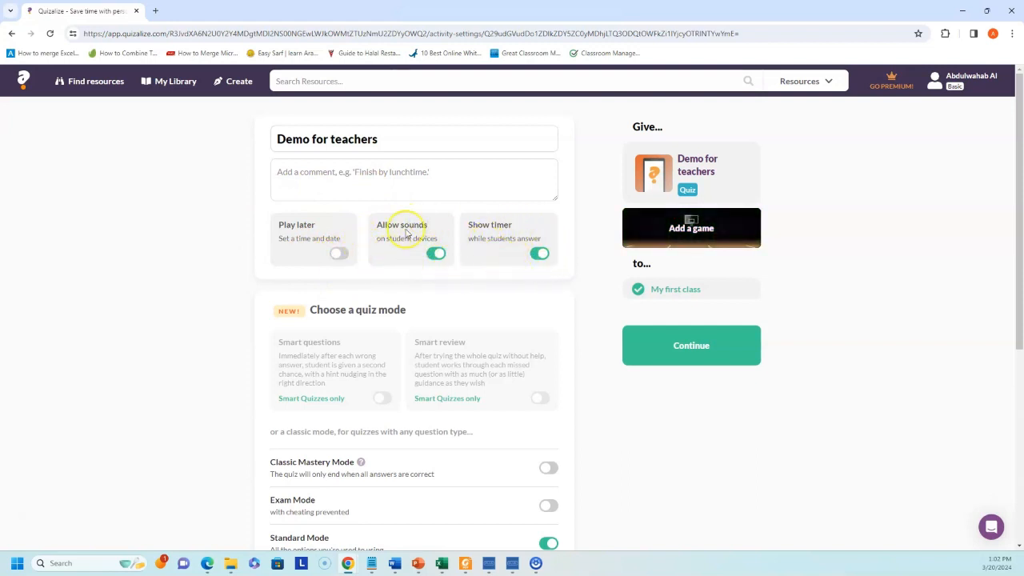
scroll(448, 264, down, 1)
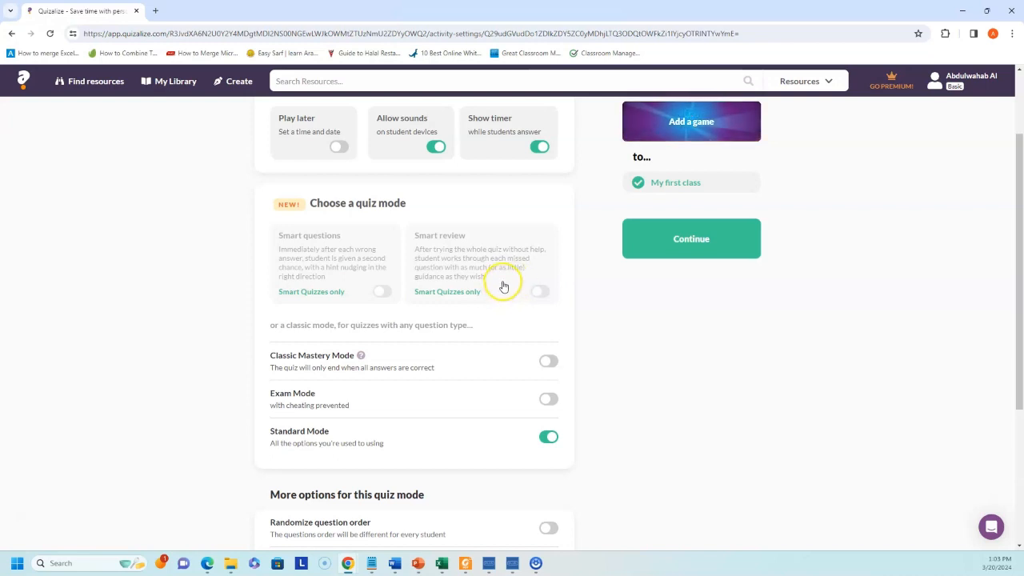
scroll(503, 285, down, 1)
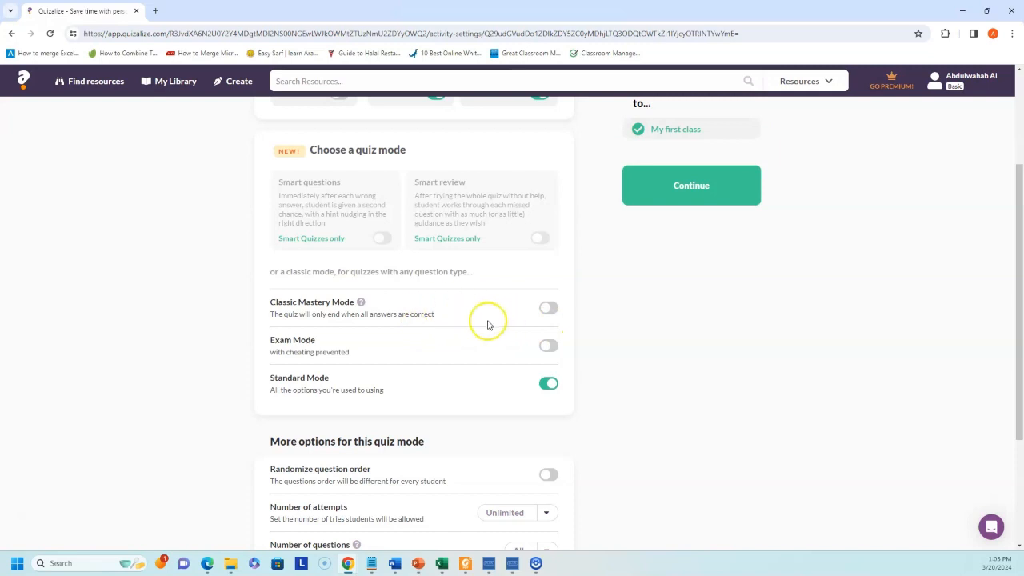
scroll(511, 309, down, 2)
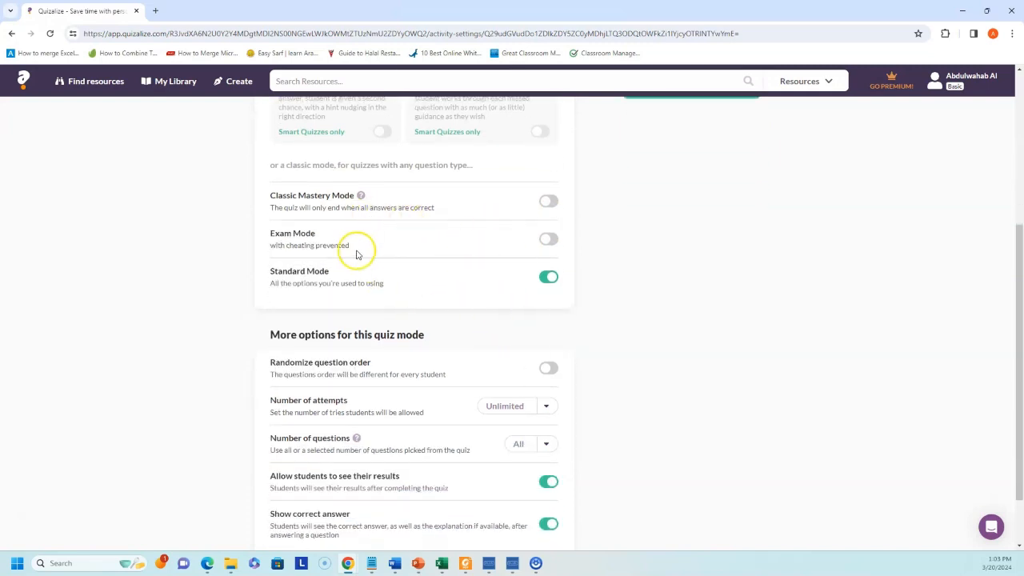
scroll(528, 296, down, 1)
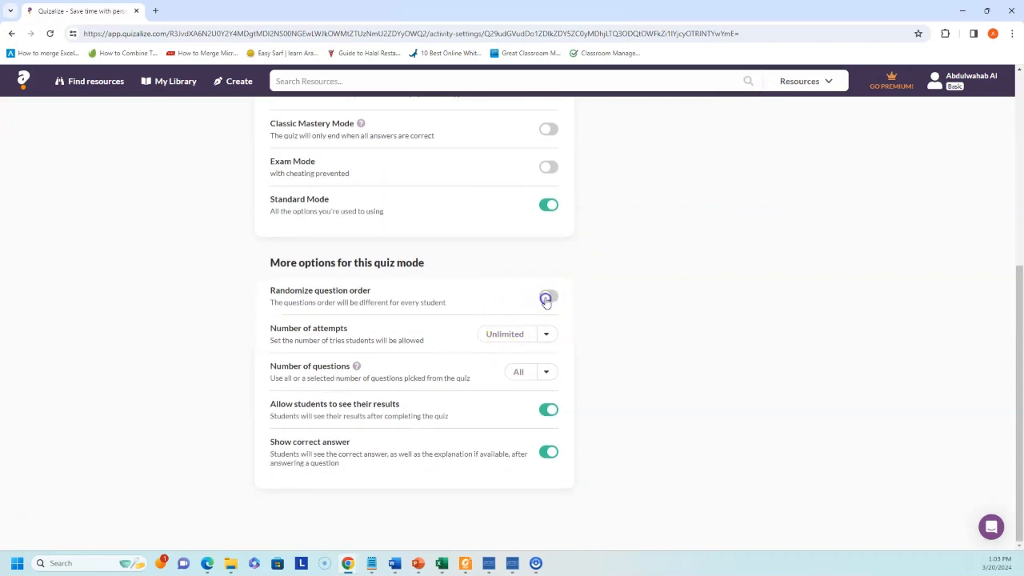
- Switch on Randomize question order, keeping attempts at Unlimited
click(547, 298)
click(545, 338)
click(545, 335)
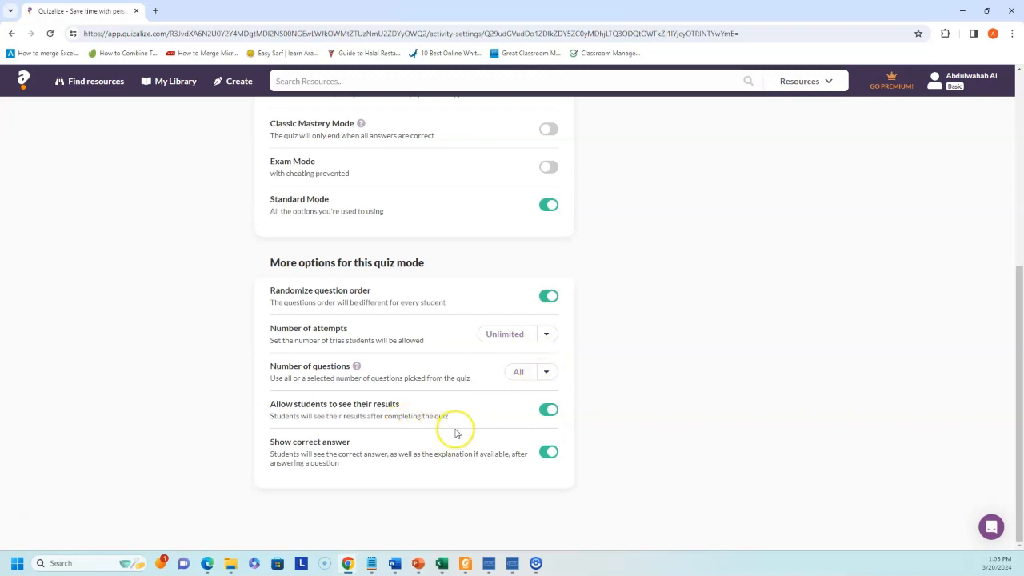
scroll(506, 427, up, 5)
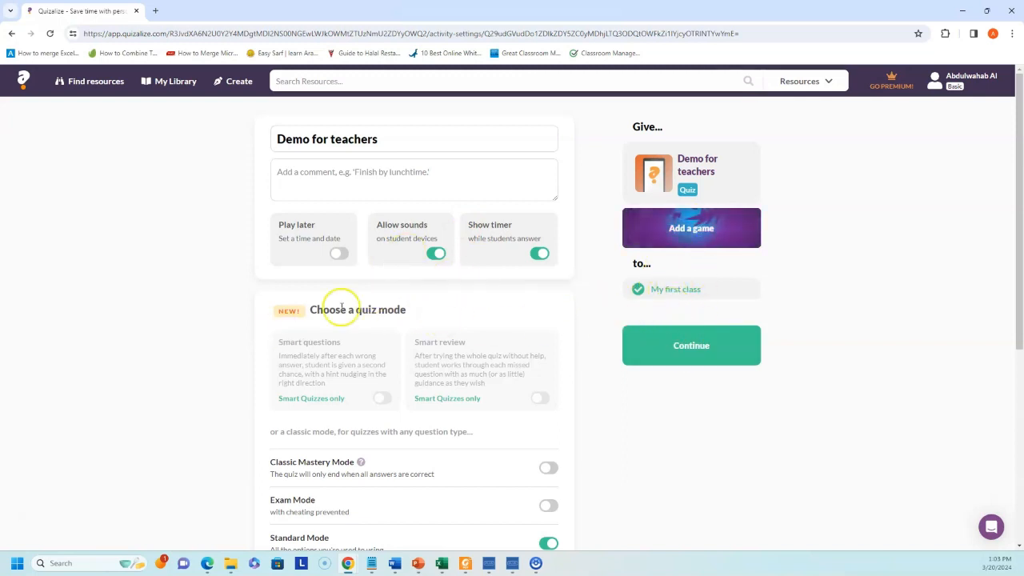
- Open the game picker for the quiz and look through the on-device games
click(698, 232)
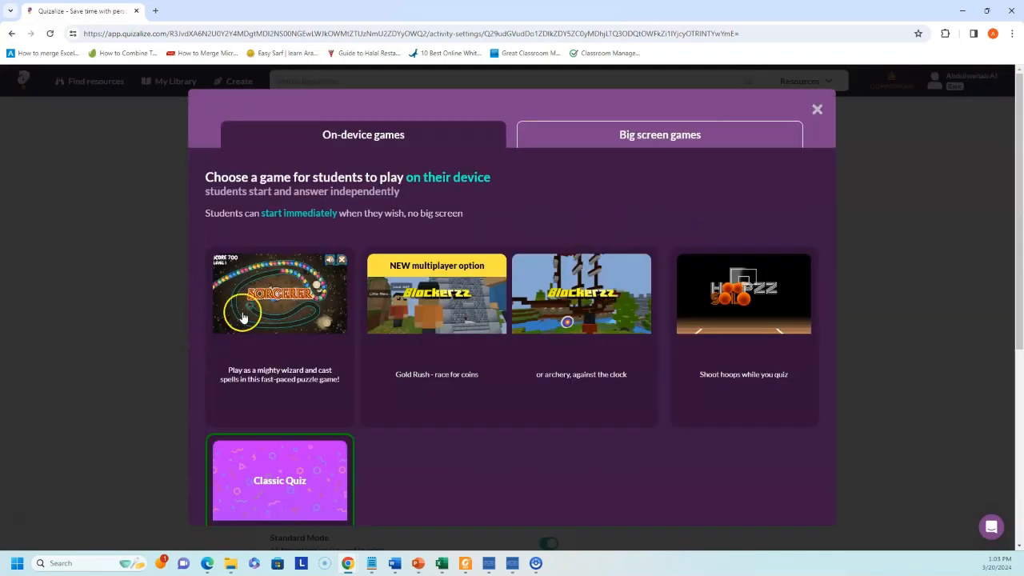
scroll(308, 338, down, 2)
scroll(316, 379, up, 2)
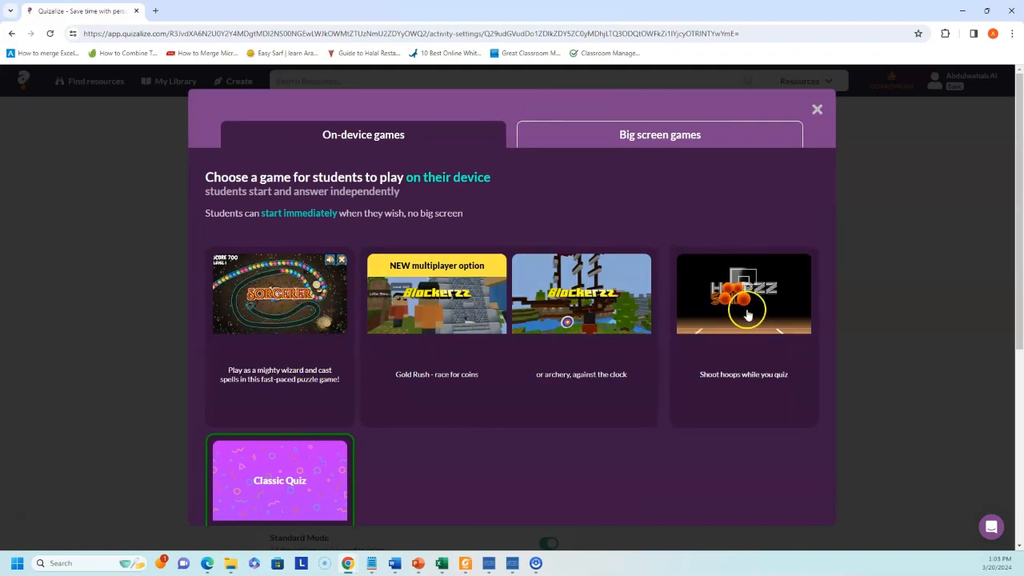
scroll(656, 352, down, 2)
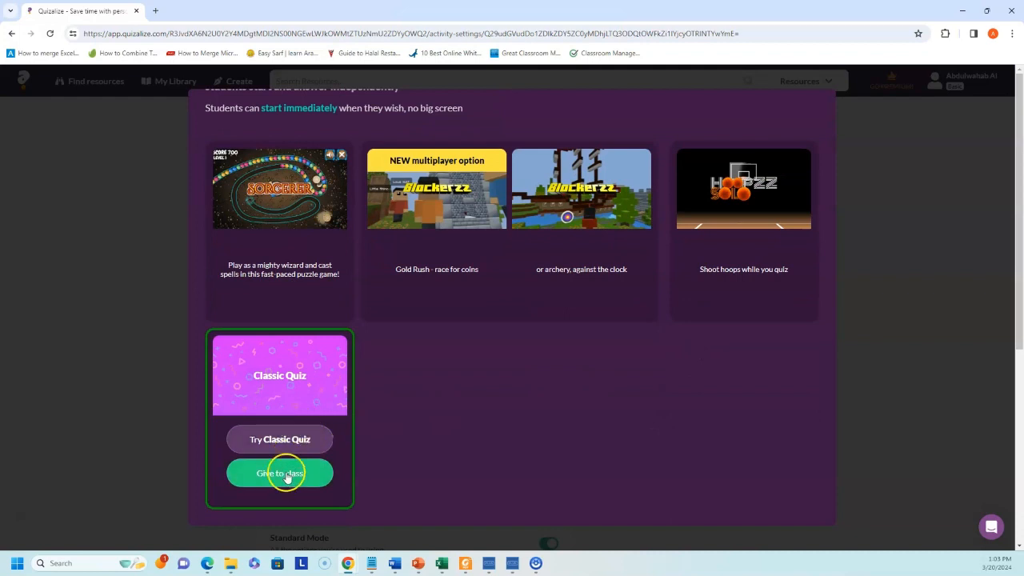
scroll(318, 432, up, 2)
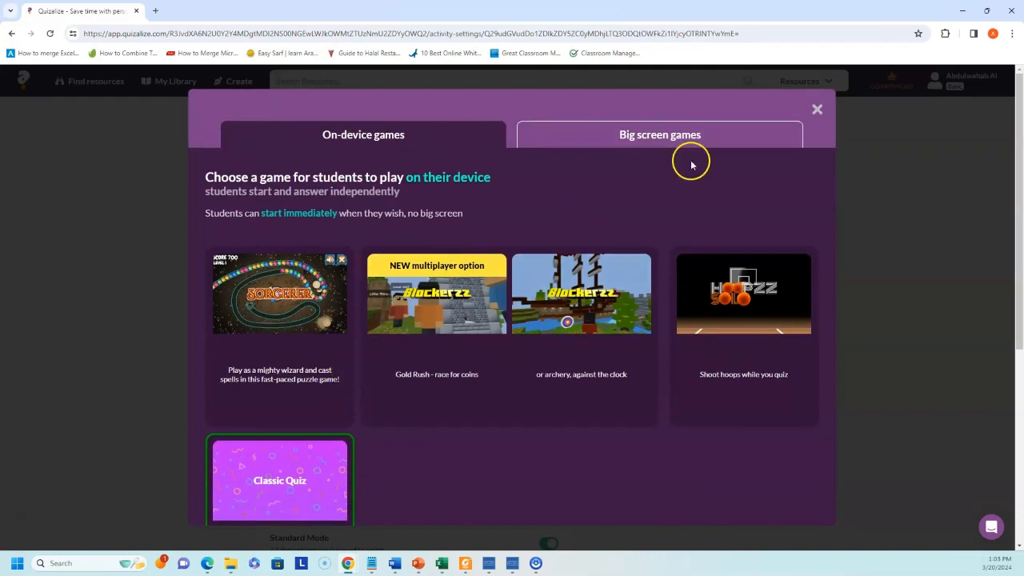
- Browse the Big screen games, then go back to on-device games like Hoopzz Solo
click(675, 138)
scroll(659, 304, down, 4)
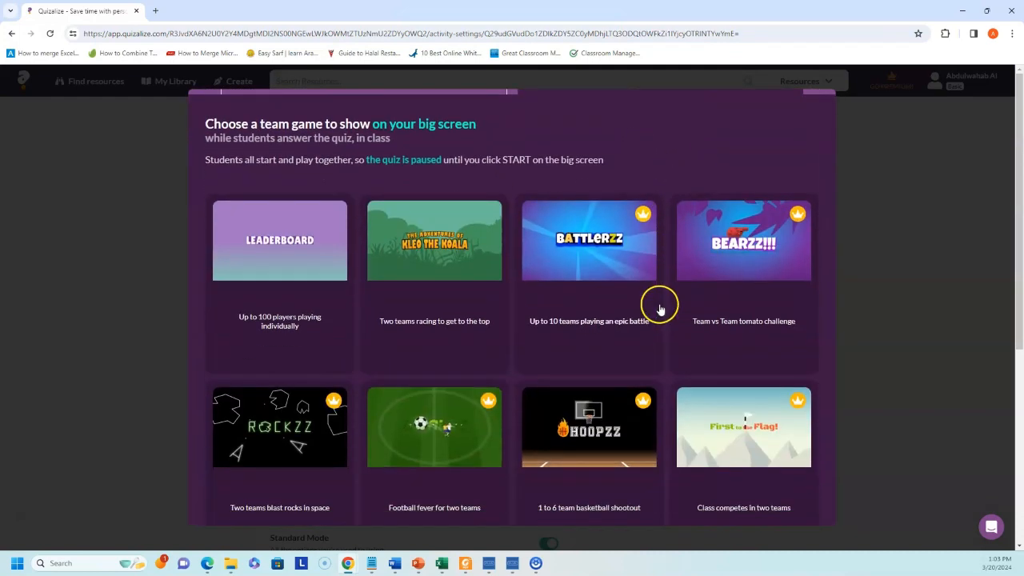
scroll(654, 357, up, 4)
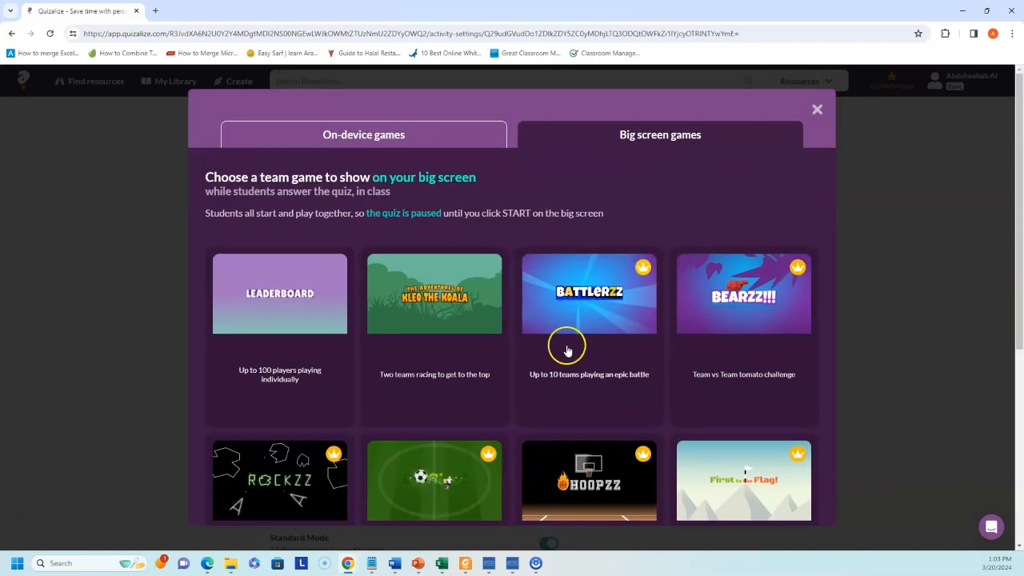
scroll(564, 345, down, 1)
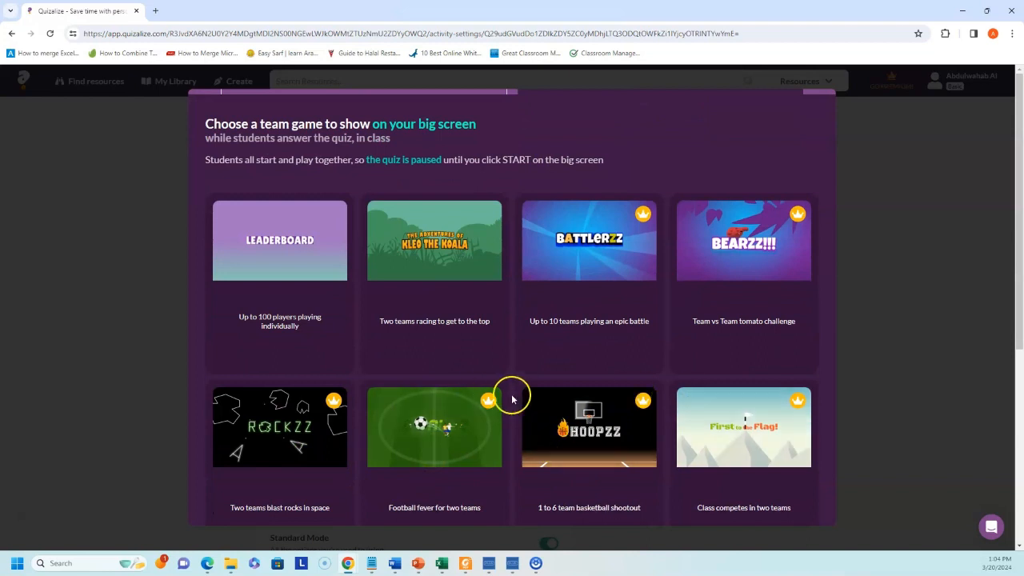
scroll(512, 395, up, 1)
click(361, 138)
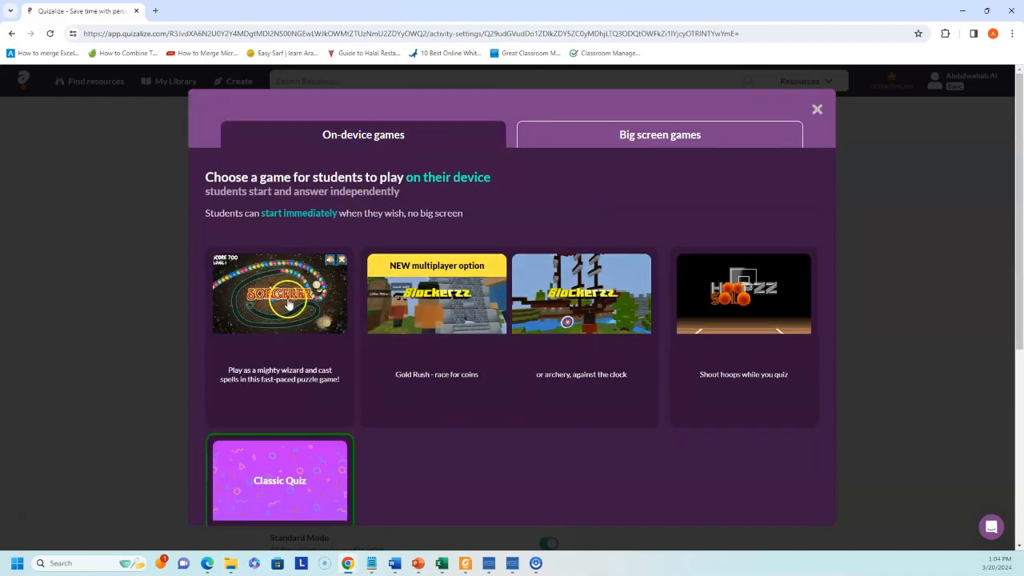
scroll(320, 319, down, 1)
mouse_move(277, 411)
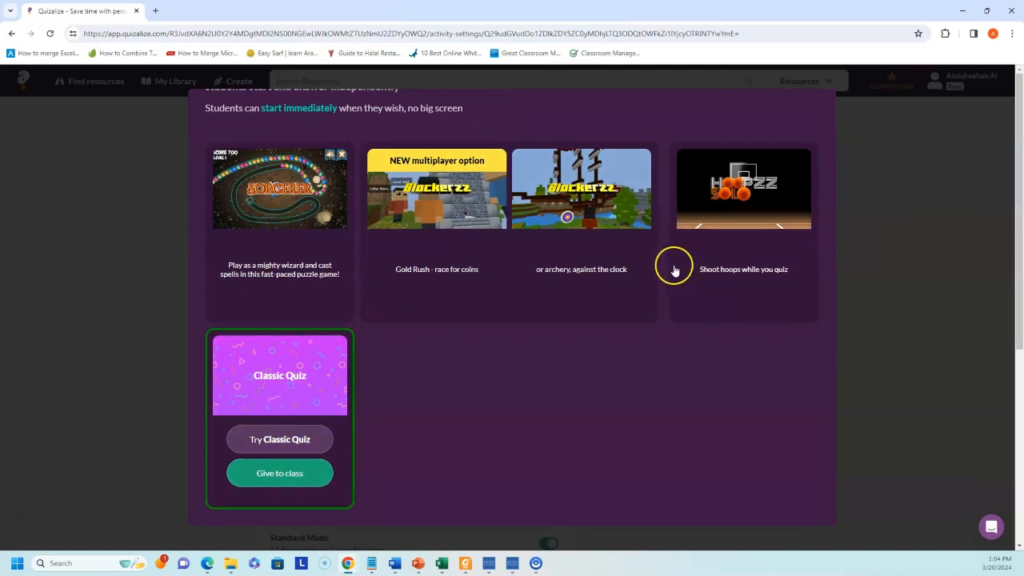
mouse_move(747, 214)
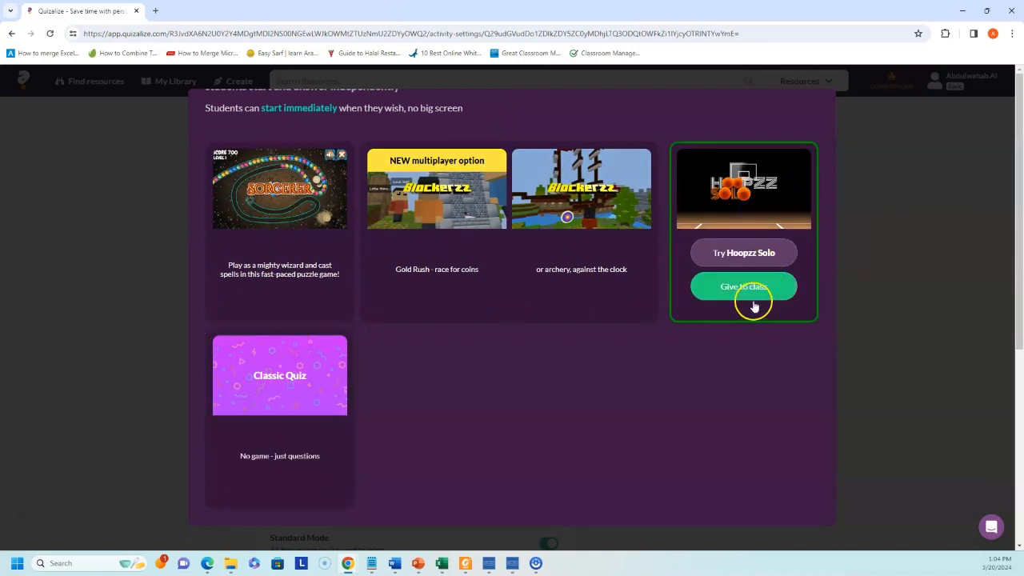
- Try Hoopzz Solo on Easy, answer Riyadh and shoot three basketballs
click(744, 253)
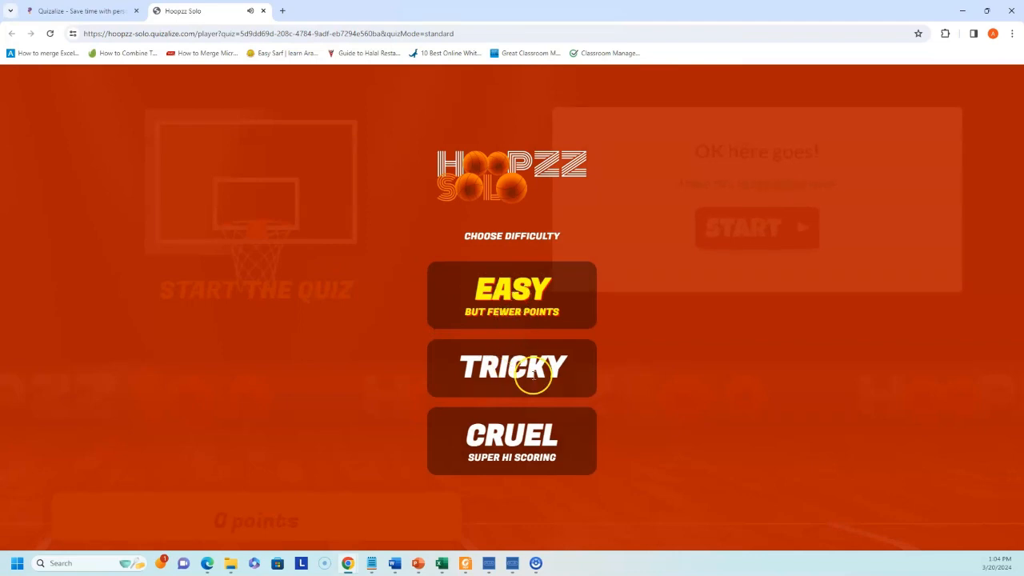
click(524, 299)
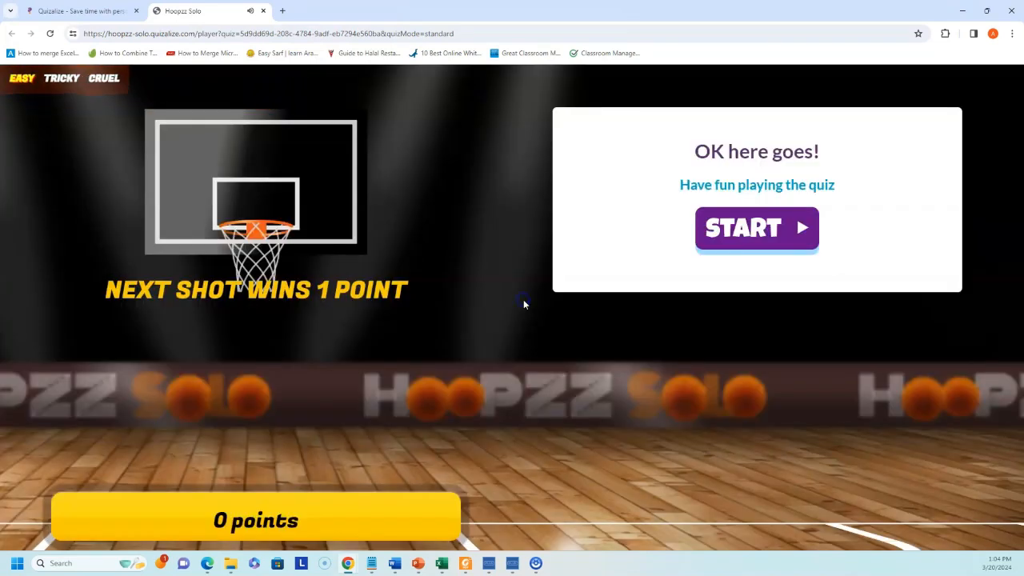
click(759, 231)
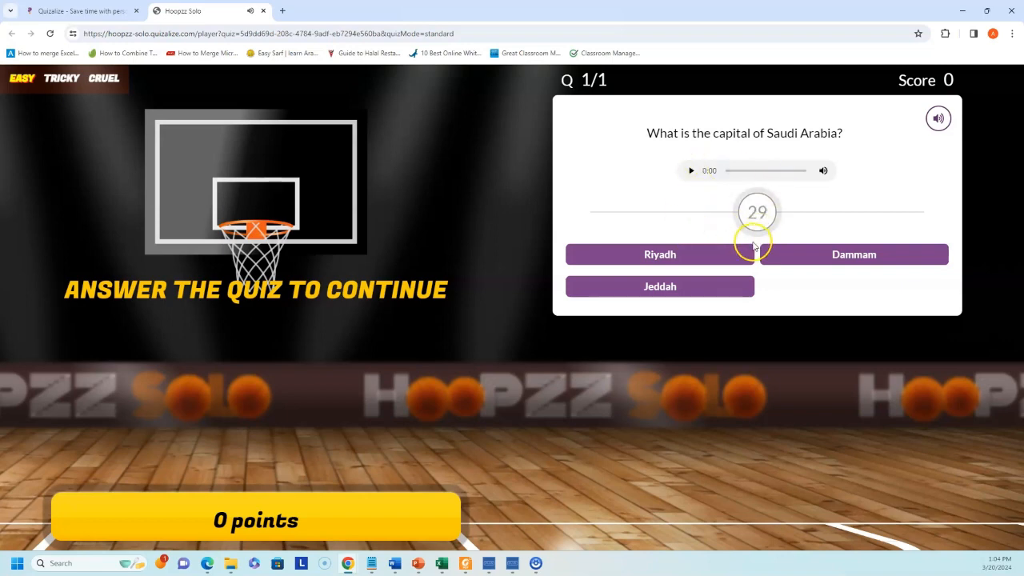
click(686, 258)
drag(92, 405, 133, 454)
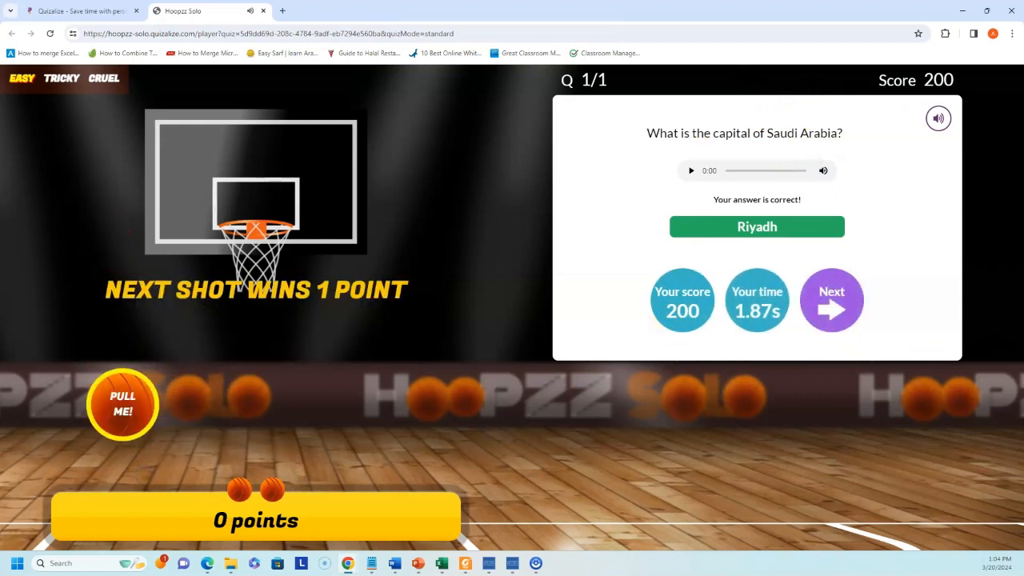
drag(122, 404, 107, 483)
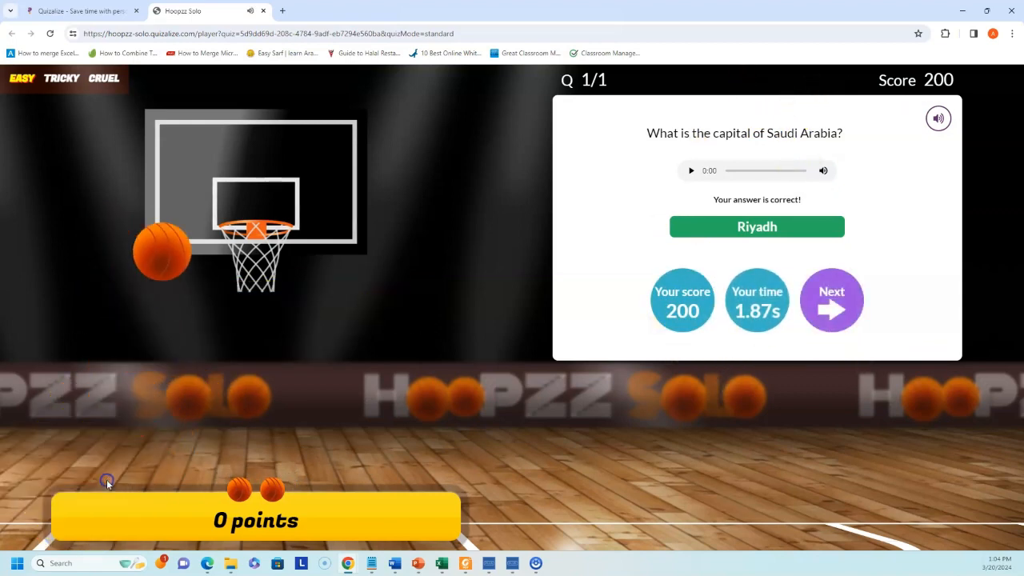
drag(120, 404, 87, 514)
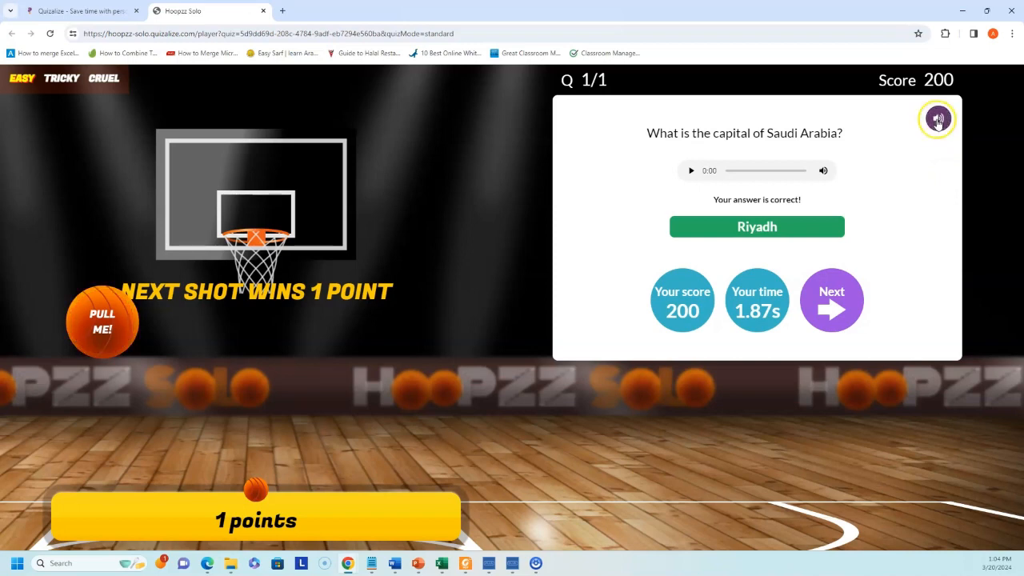
- Play the question's audio, finish the game with 1 point, and restart the quiz
click(698, 171)
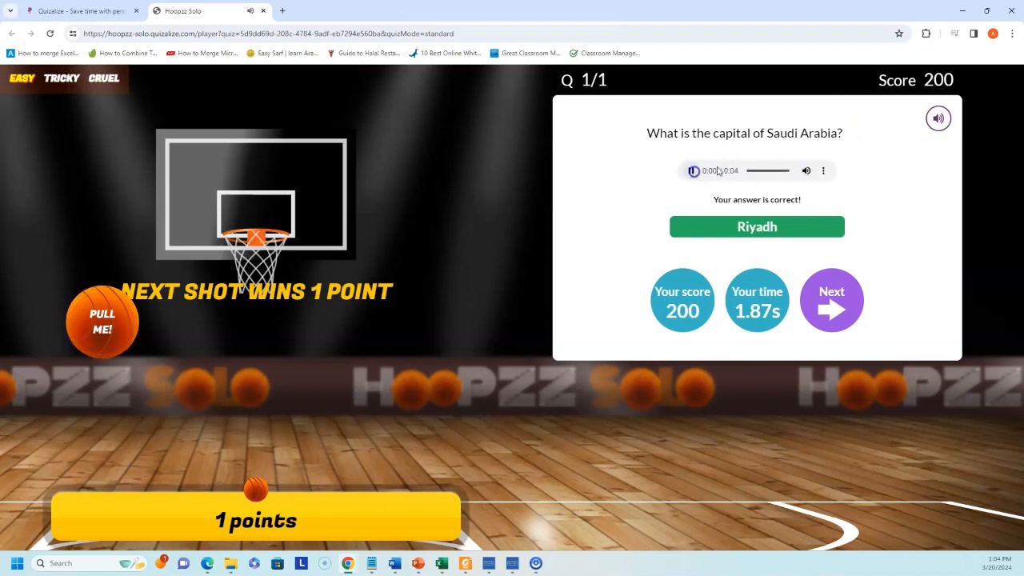
click(830, 203)
click(930, 119)
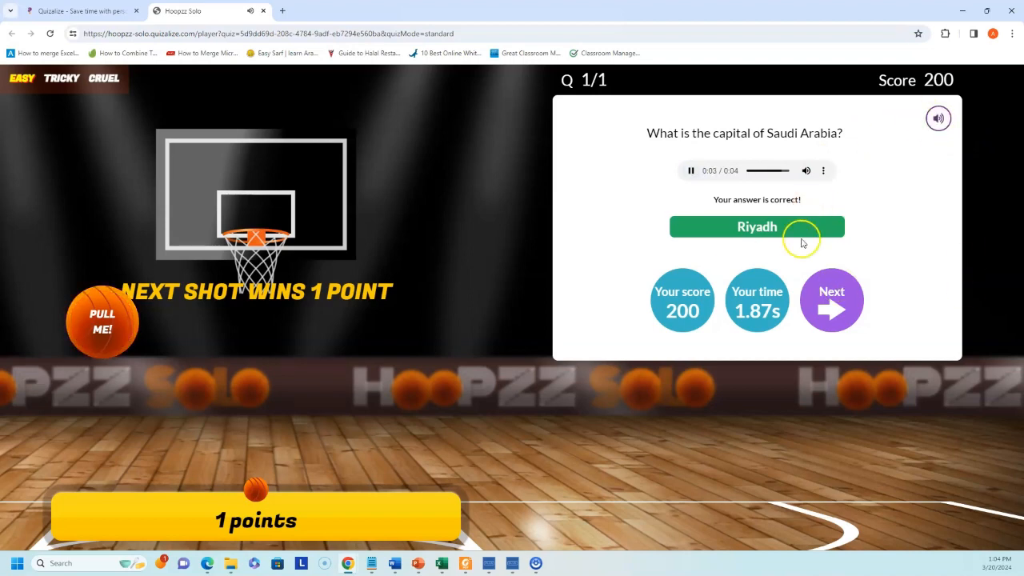
click(846, 316)
click(725, 274)
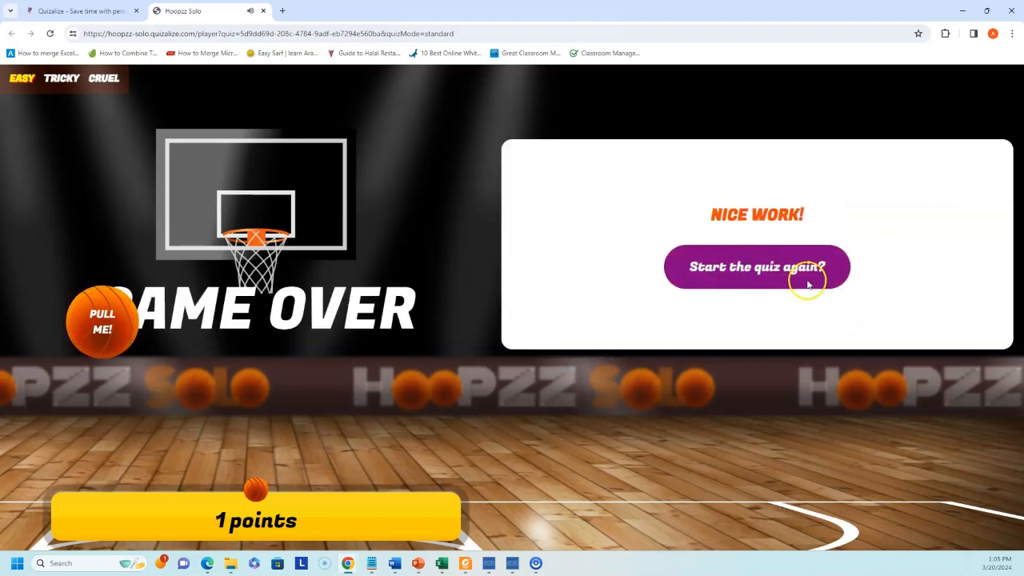
click(749, 264)
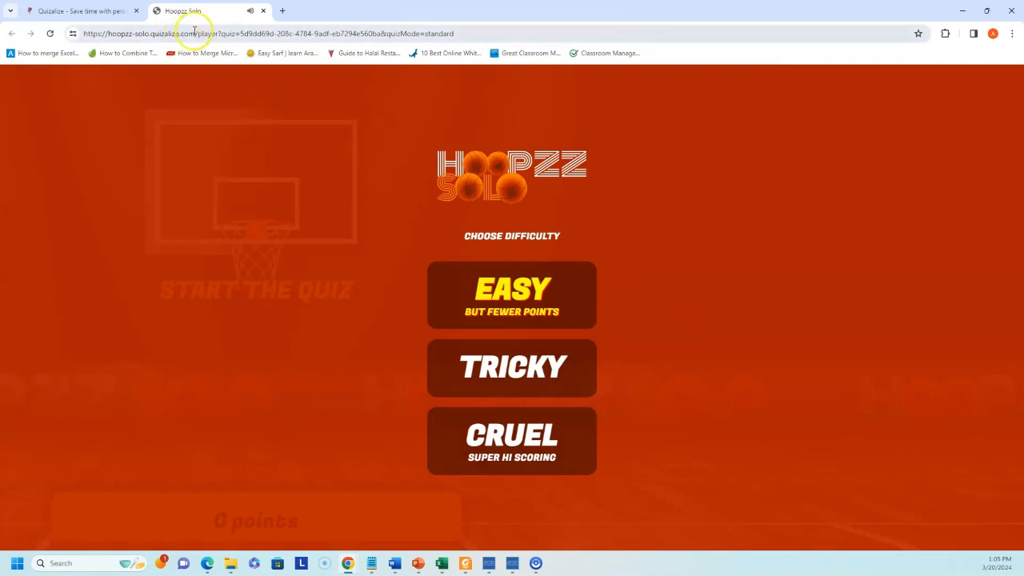
- Close Hoopzz Solo and give the quiz to My first class as Classic Quiz
click(264, 10)
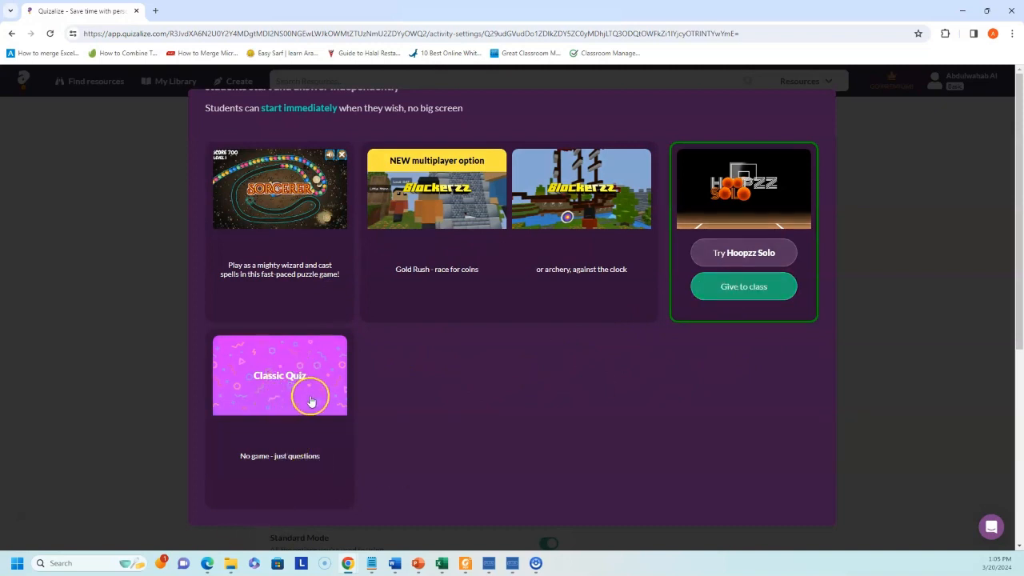
mouse_move(298, 437)
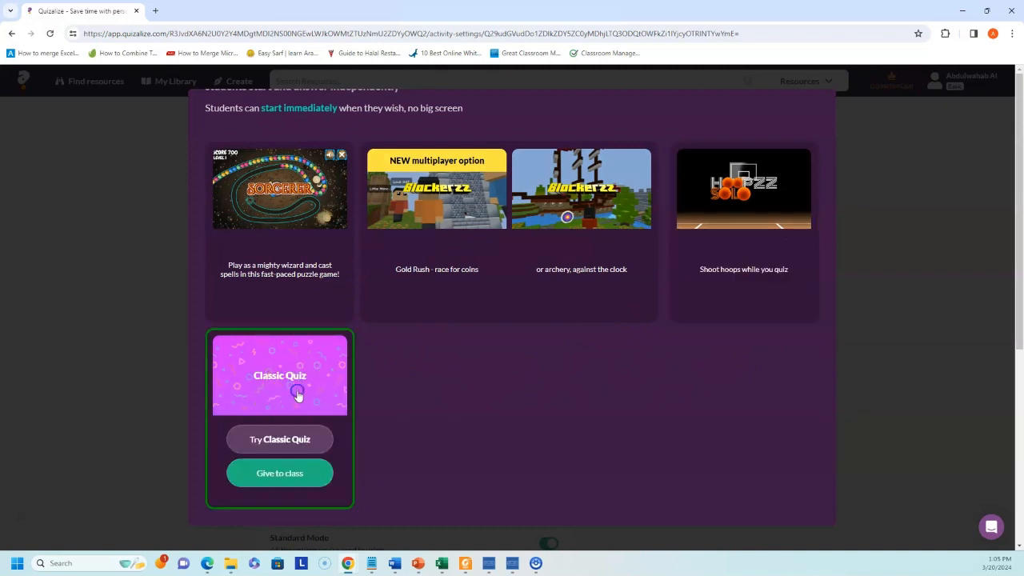
click(286, 475)
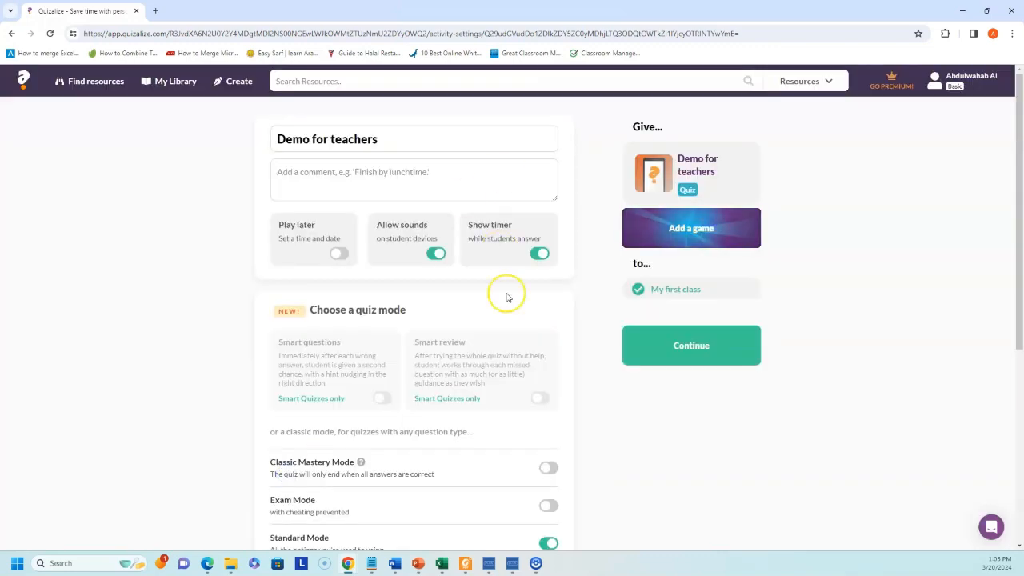
scroll(560, 336, down, 4)
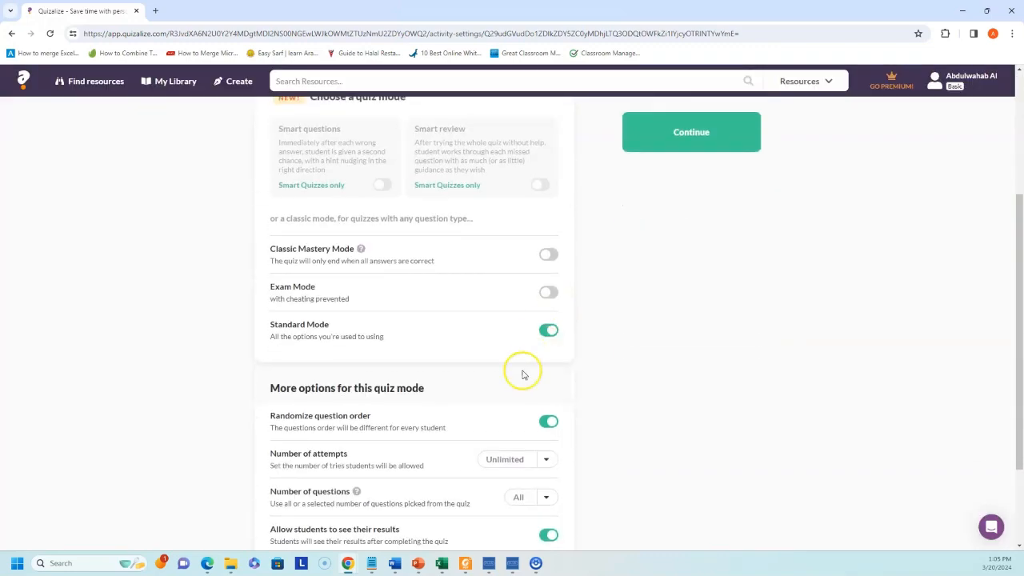
scroll(640, 336, up, 4)
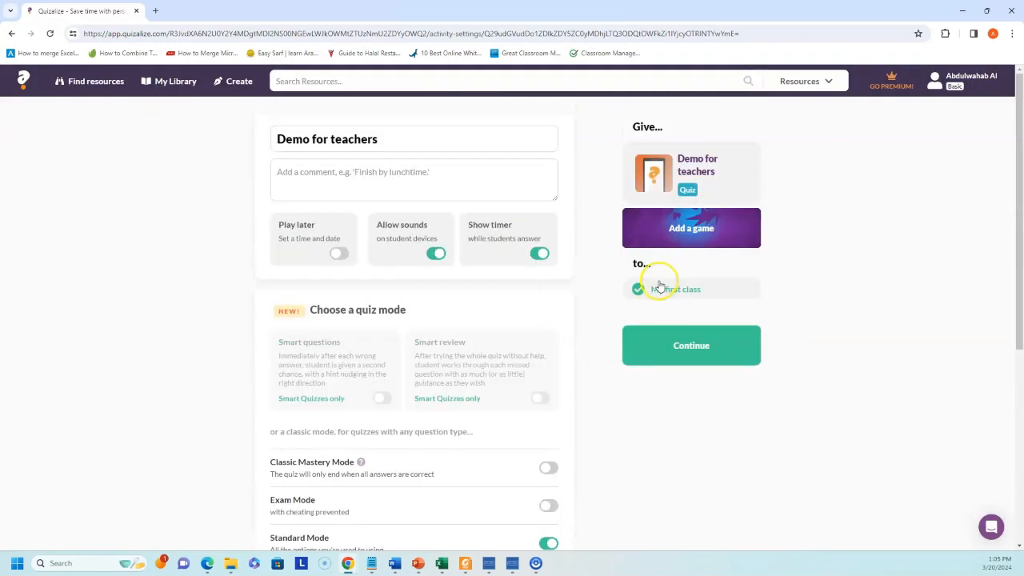
click(693, 361)
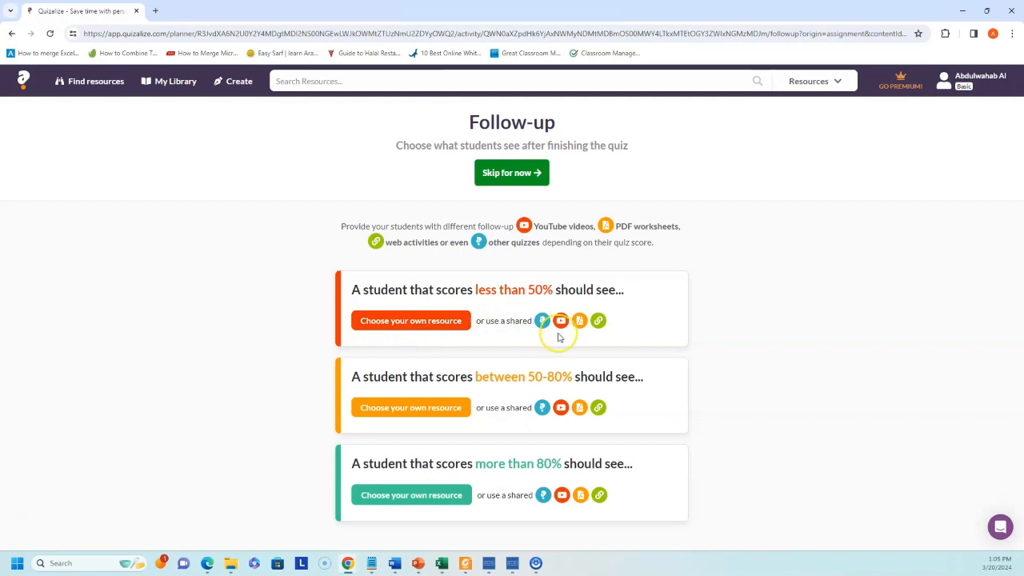
- Upload Book 3 Unit 2 RW.pdf, kept private, as the follow-up for scores under 50%
click(579, 321)
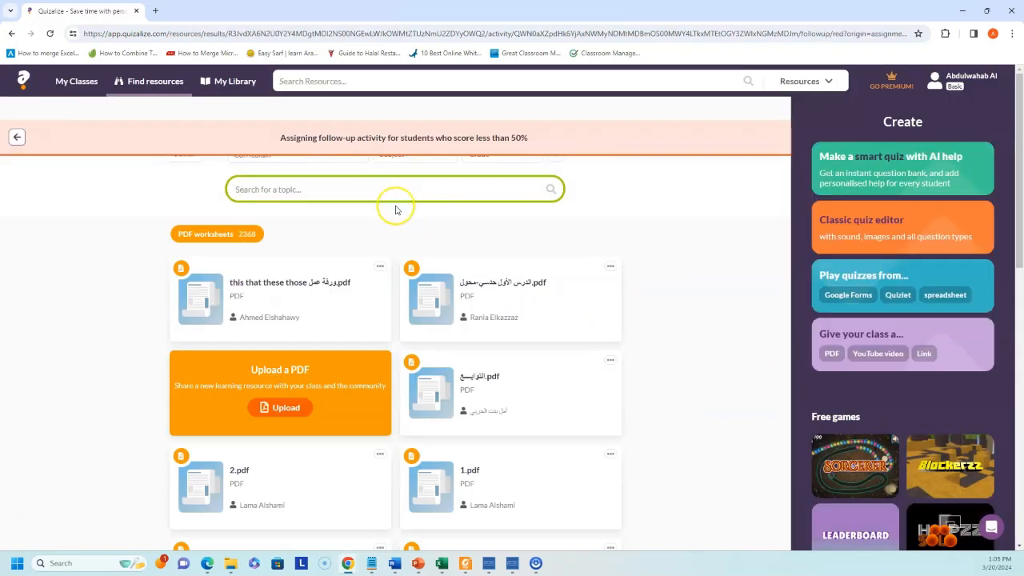
click(311, 421)
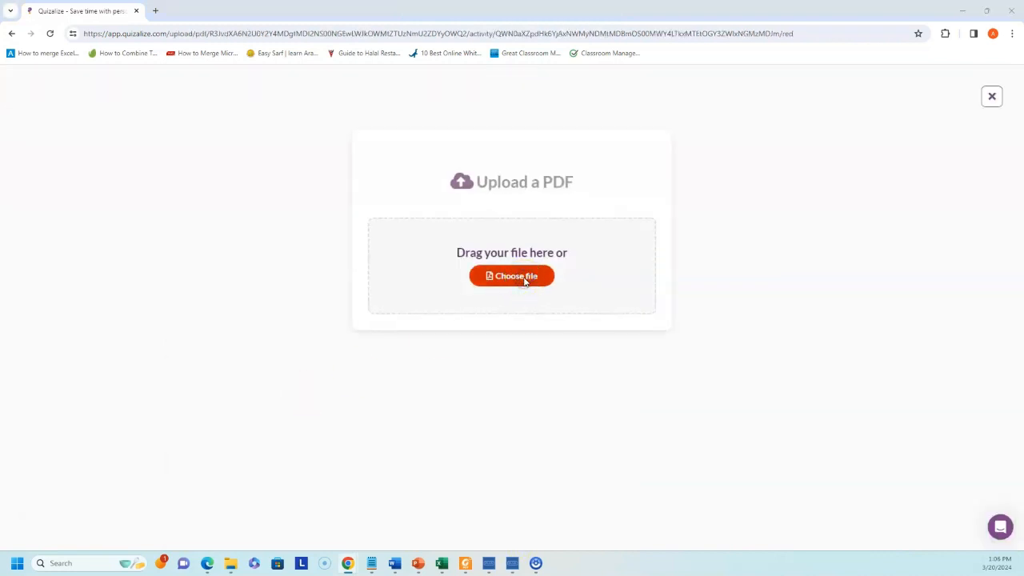
click(525, 278)
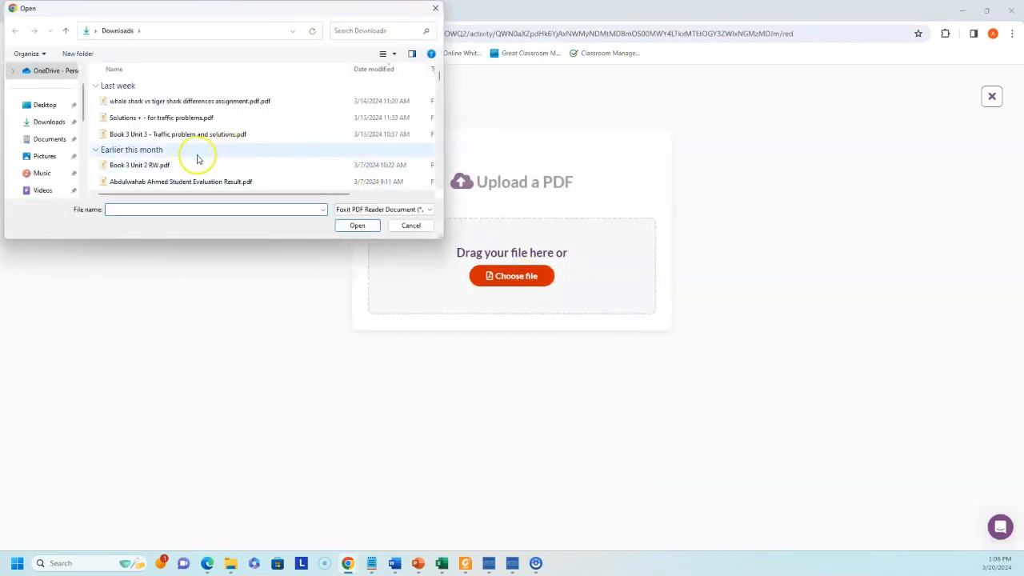
double_click(160, 165)
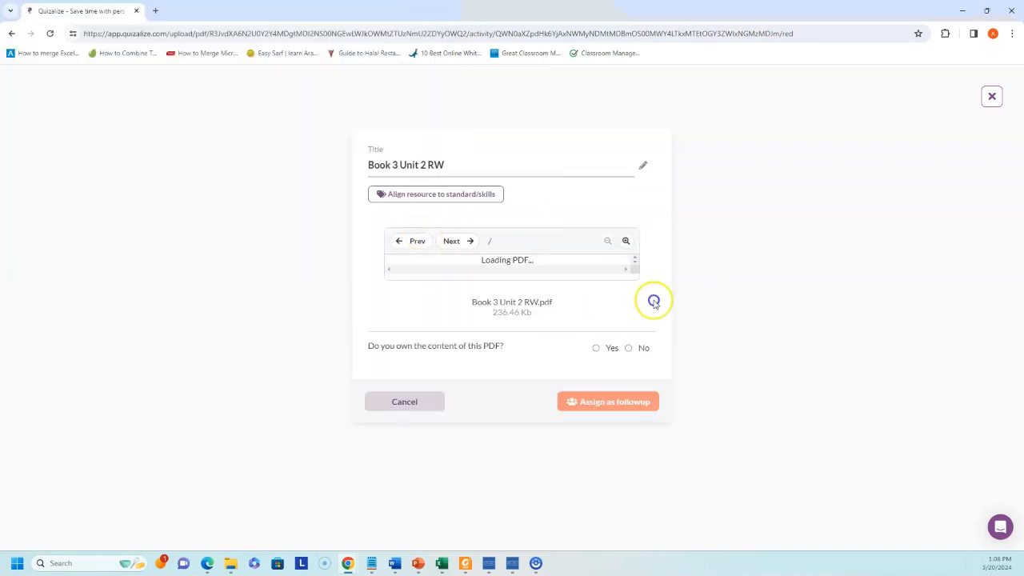
scroll(600, 456, down, 1)
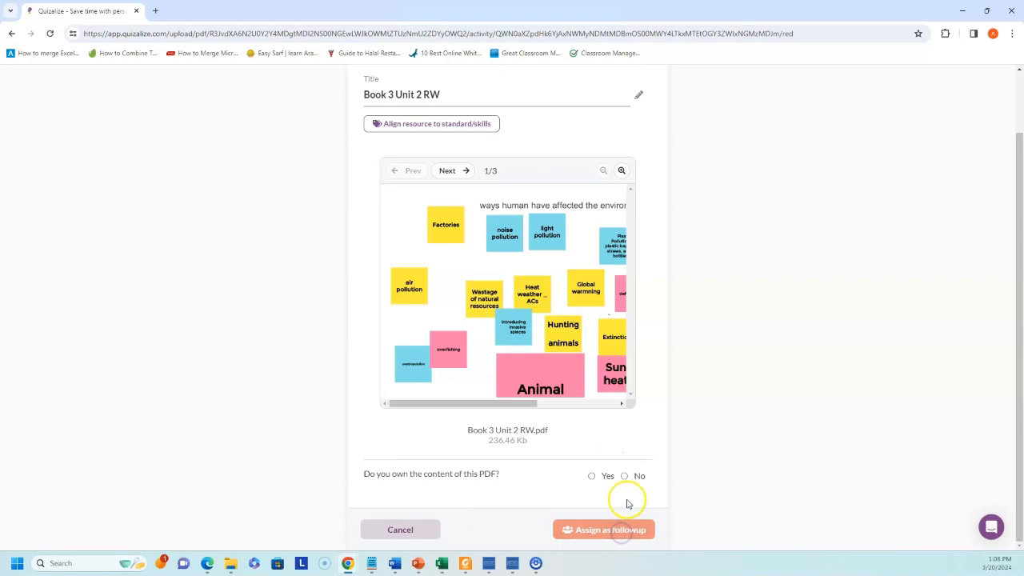
click(591, 475)
scroll(632, 508, down, 1)
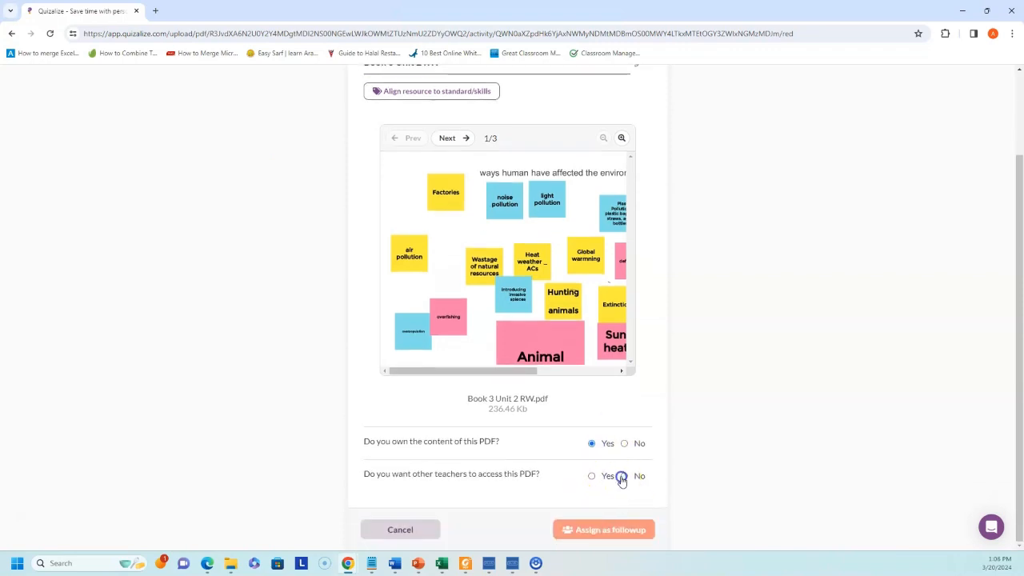
click(624, 476)
click(631, 536)
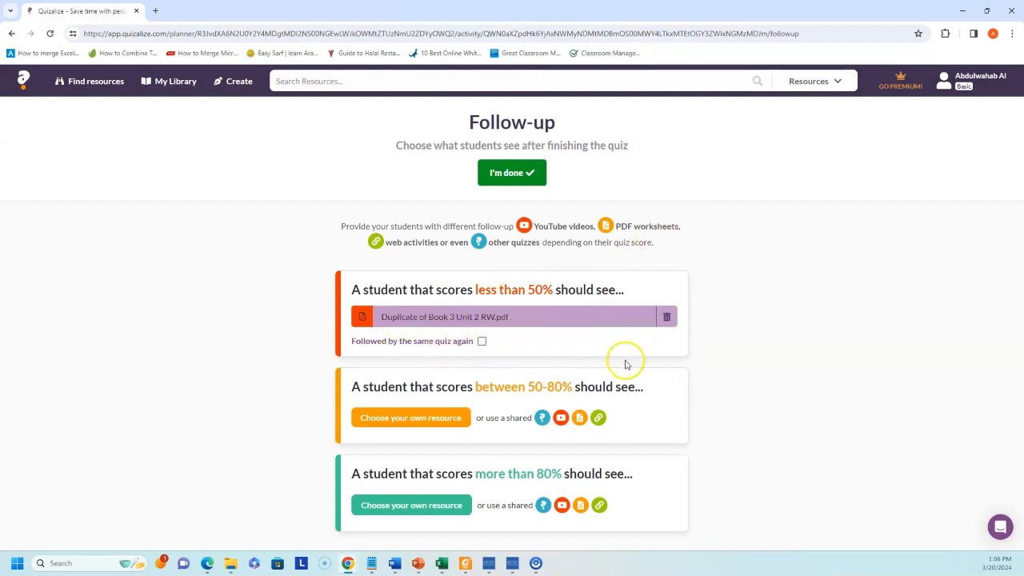
click(502, 173)
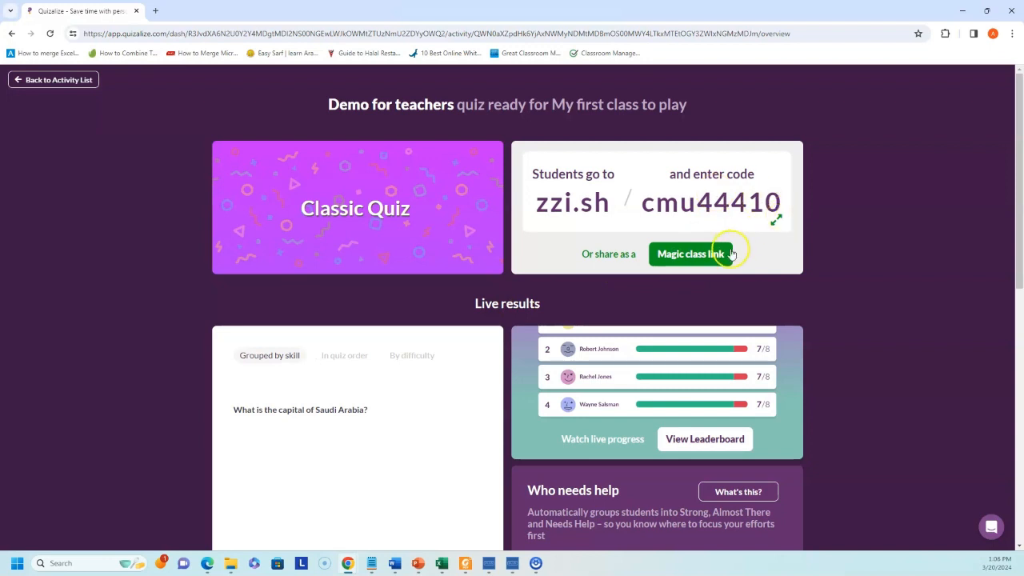
click(709, 254)
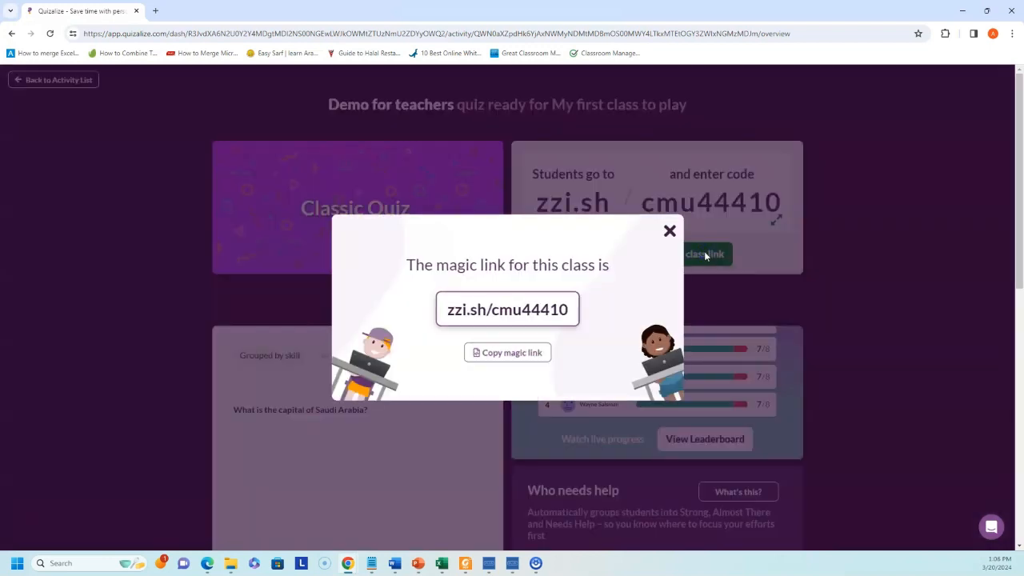
click(528, 354)
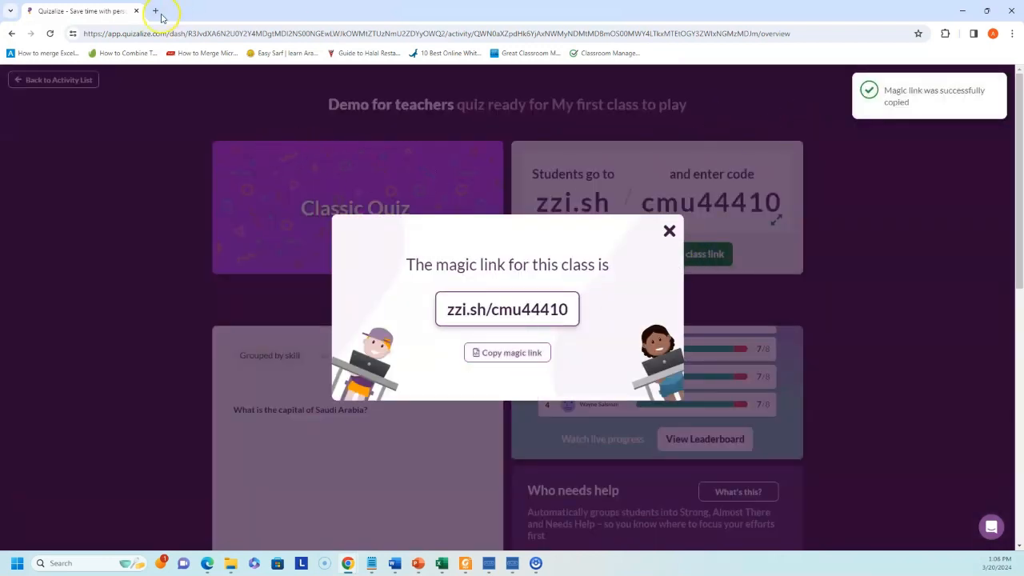
- Open the copied class link in a new tab and join My first class as new student 'Demo'
click(157, 12)
key(ctrl+v)
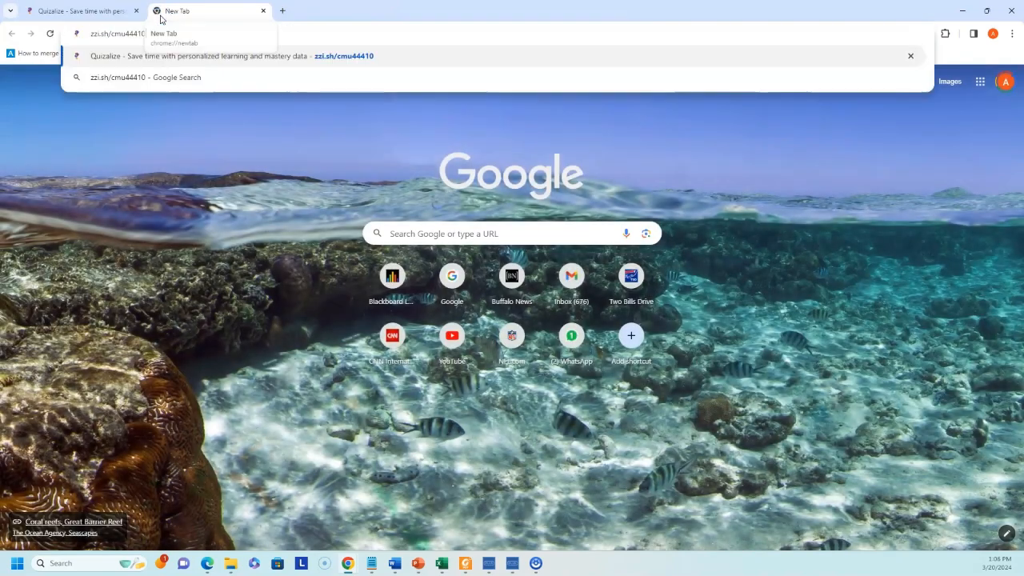
key(Return)
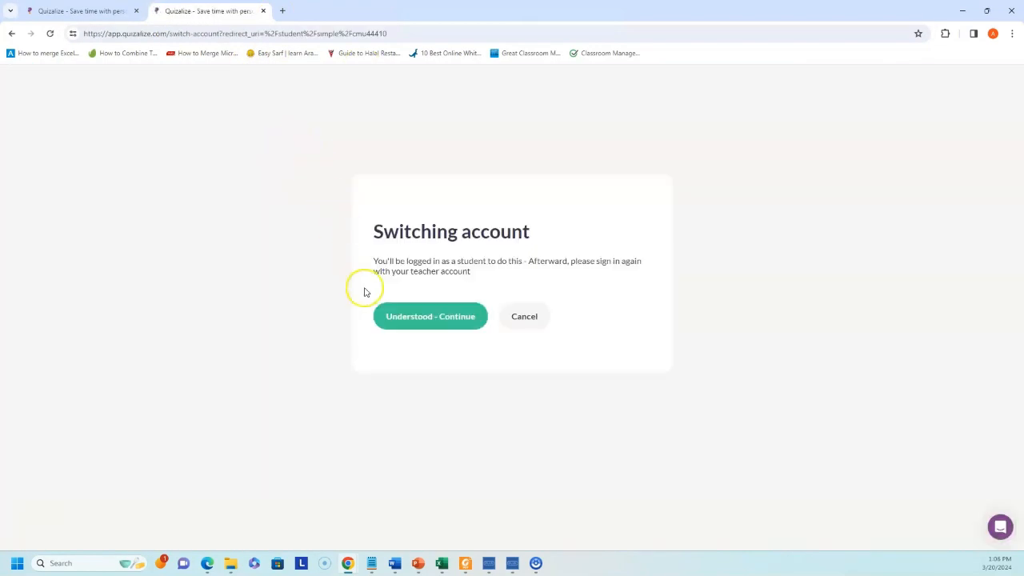
click(442, 319)
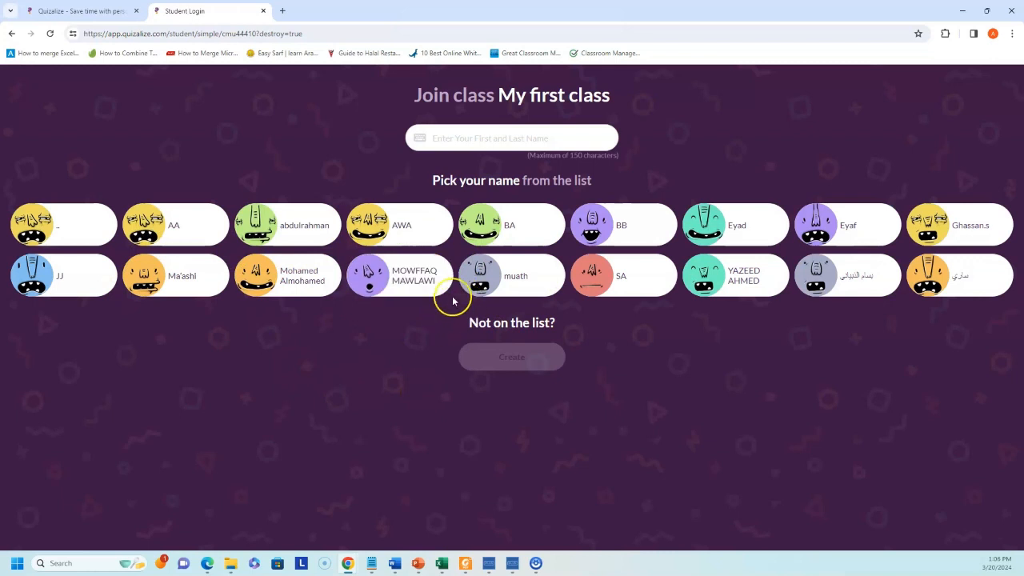
click(474, 131)
click(473, 138)
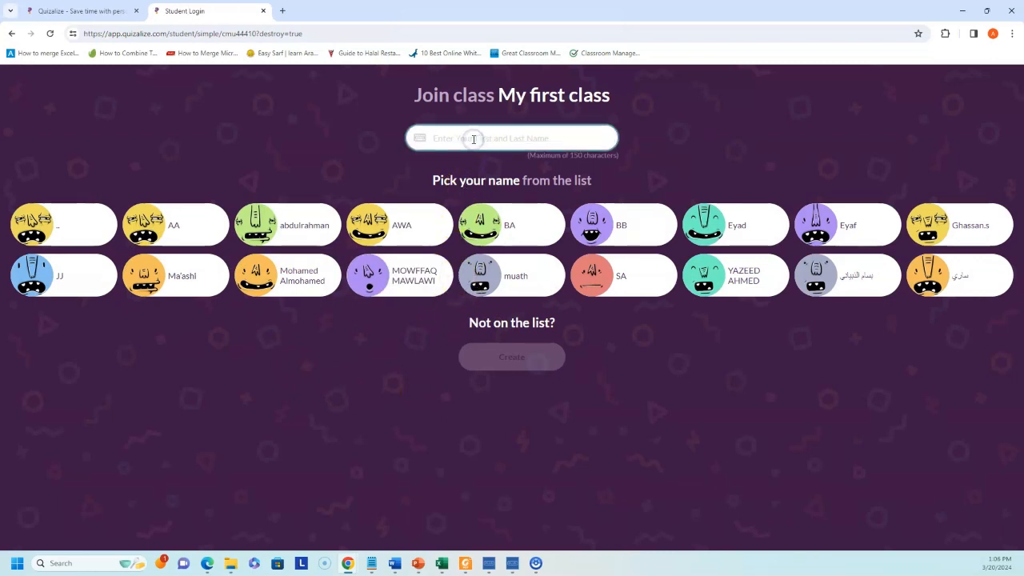
text(Demo)
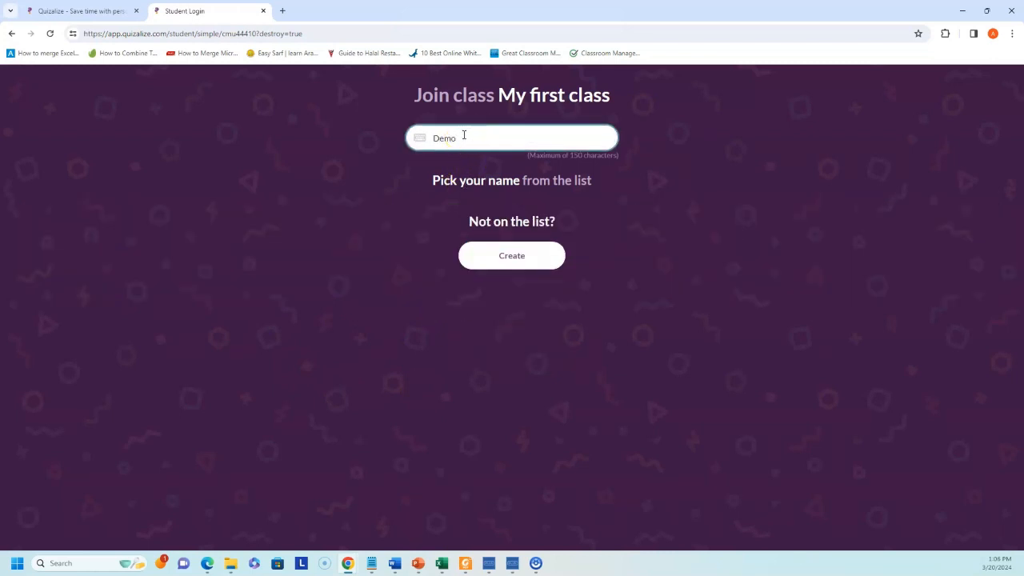
click(514, 261)
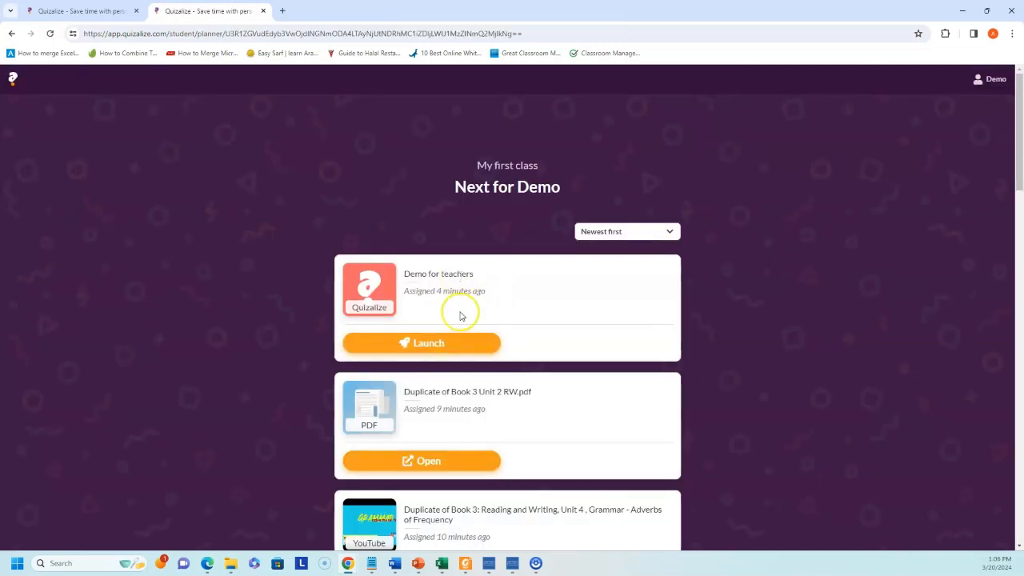
- Play Demo for teachers, hear the question audio, and answer Riyadh for 81 points
scroll(464, 312, down, 5)
scroll(484, 432, up, 5)
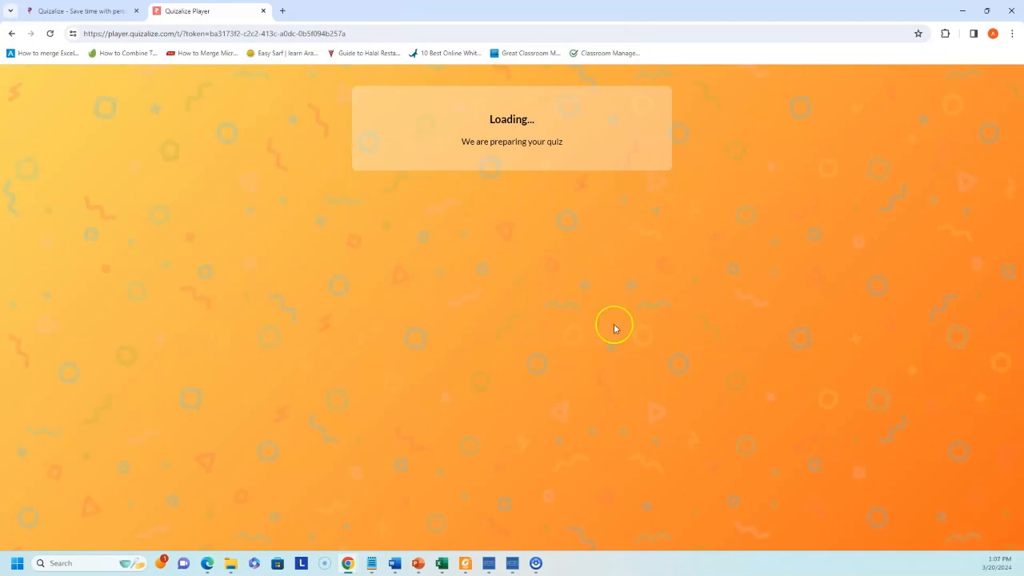
click(502, 220)
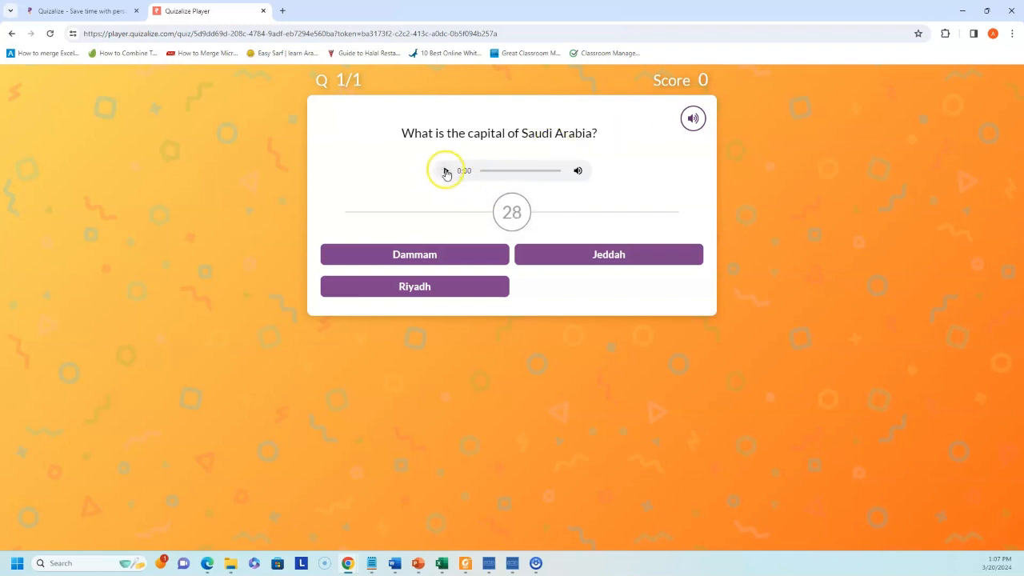
click(692, 119)
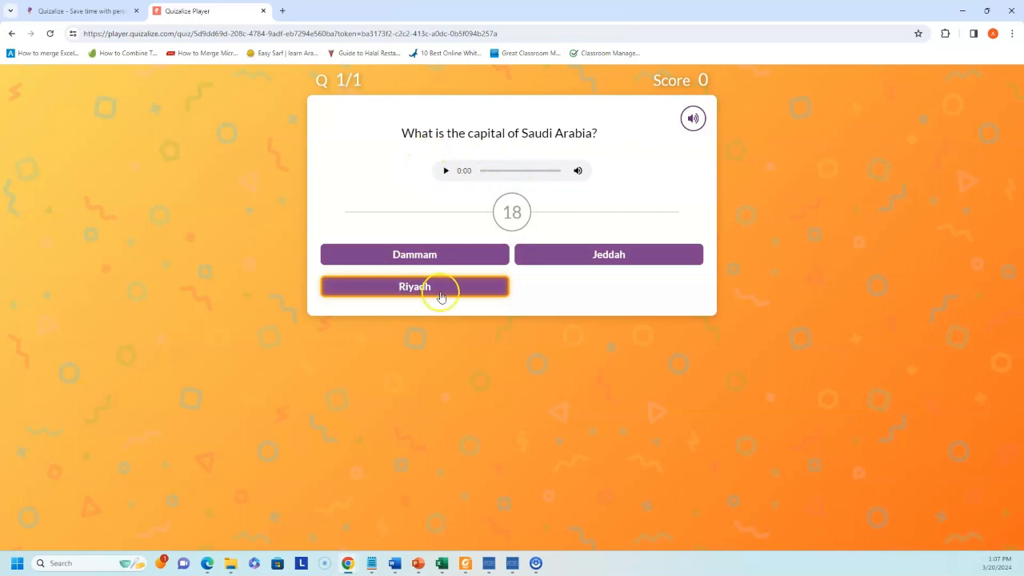
click(444, 172)
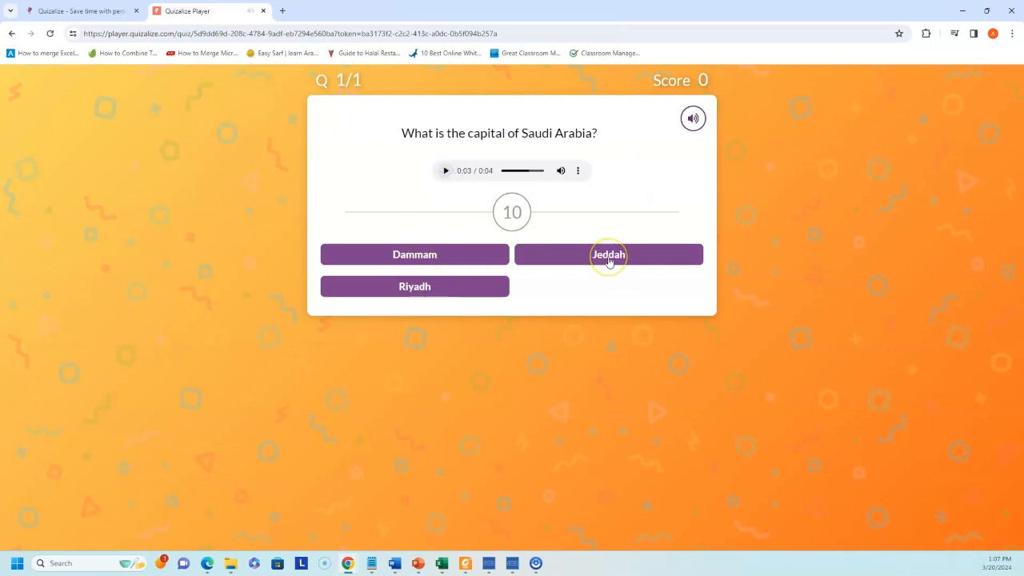
click(425, 285)
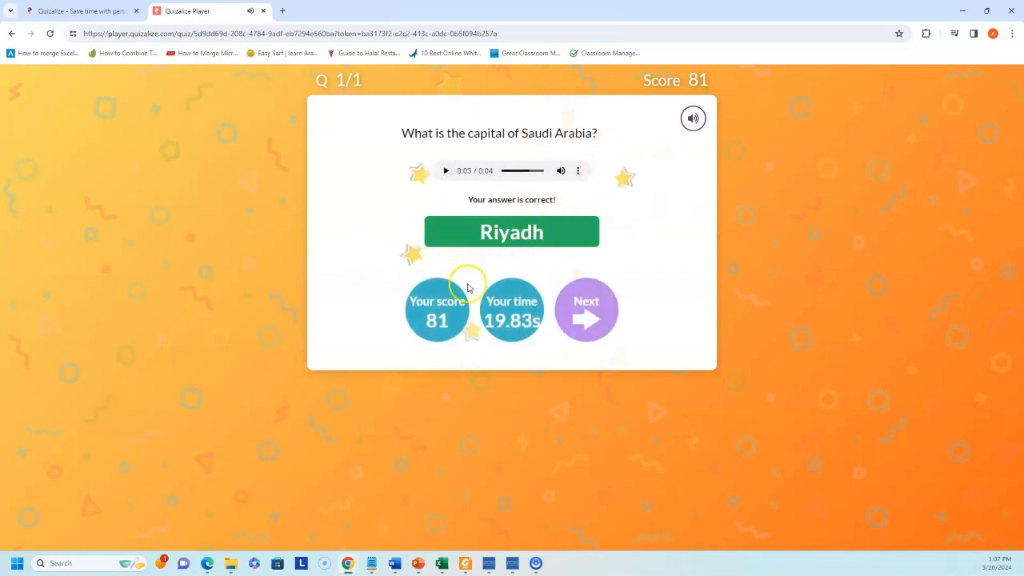
click(605, 313)
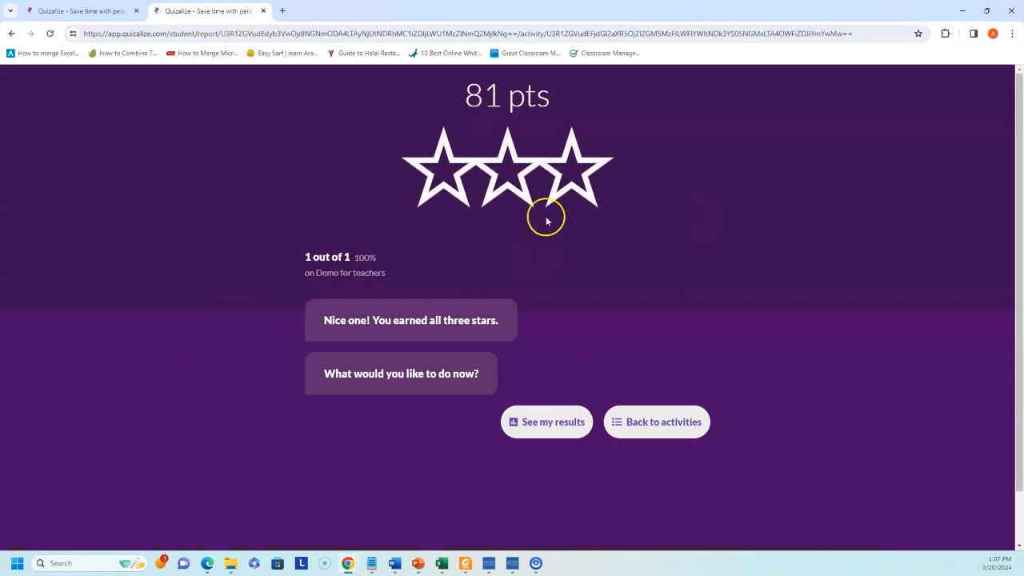
- Return to student Demo's activity list and scroll to the assigned quizzes
click(662, 422)
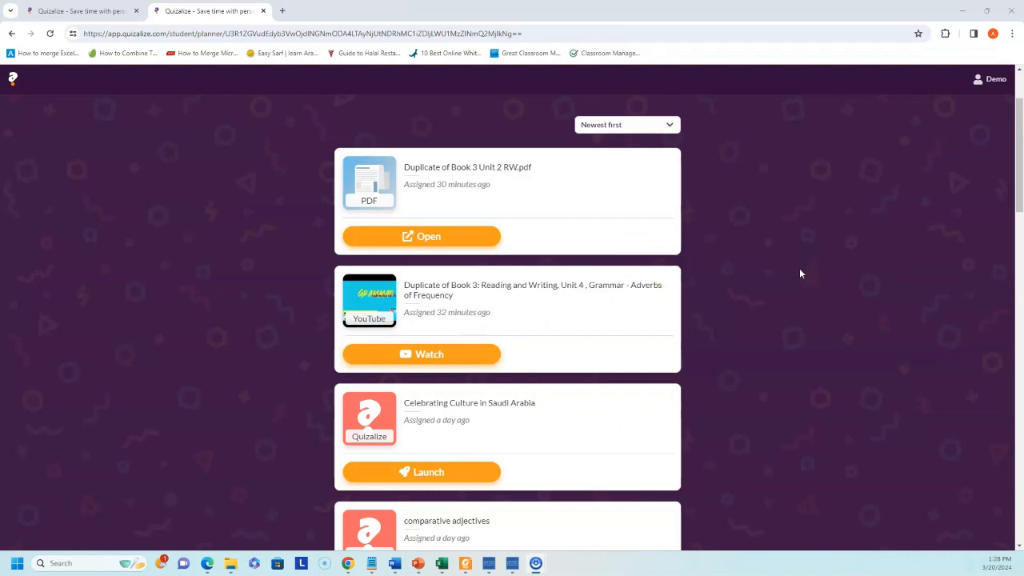
scroll(797, 232, down, 10)
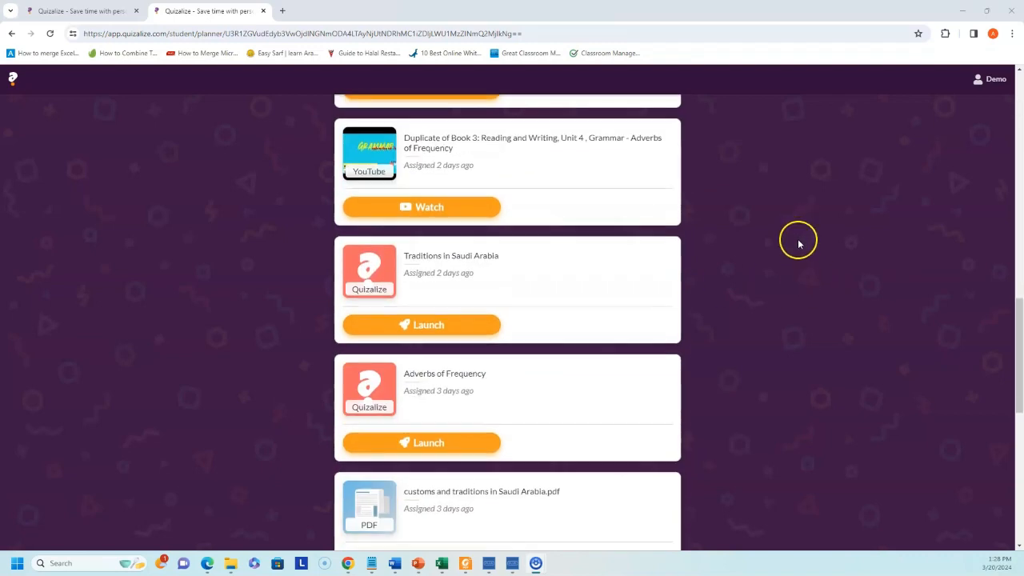
scroll(797, 242, down, 7)
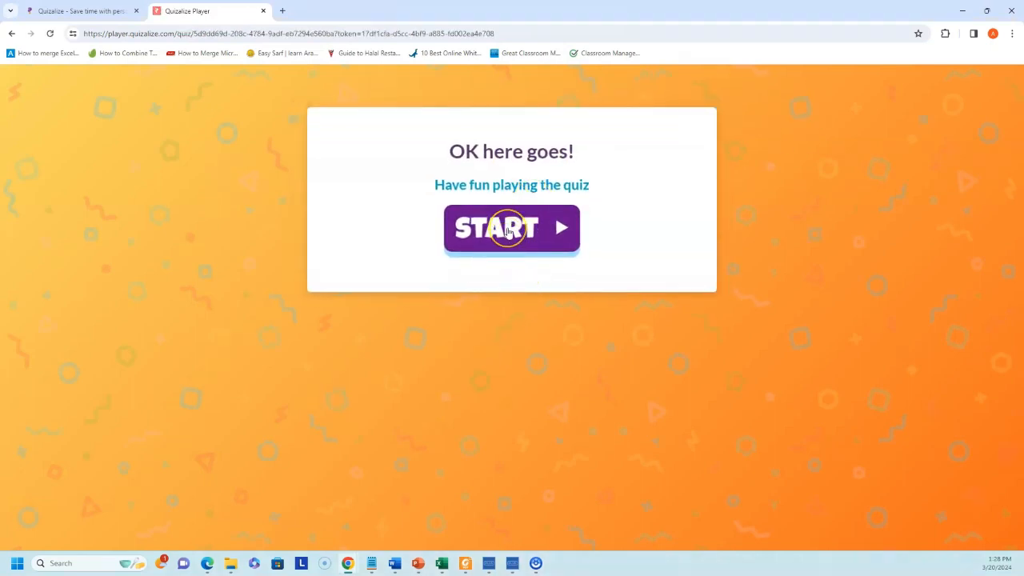
- Start the quiz again and answer the capital question wrongly with Dammam
click(520, 250)
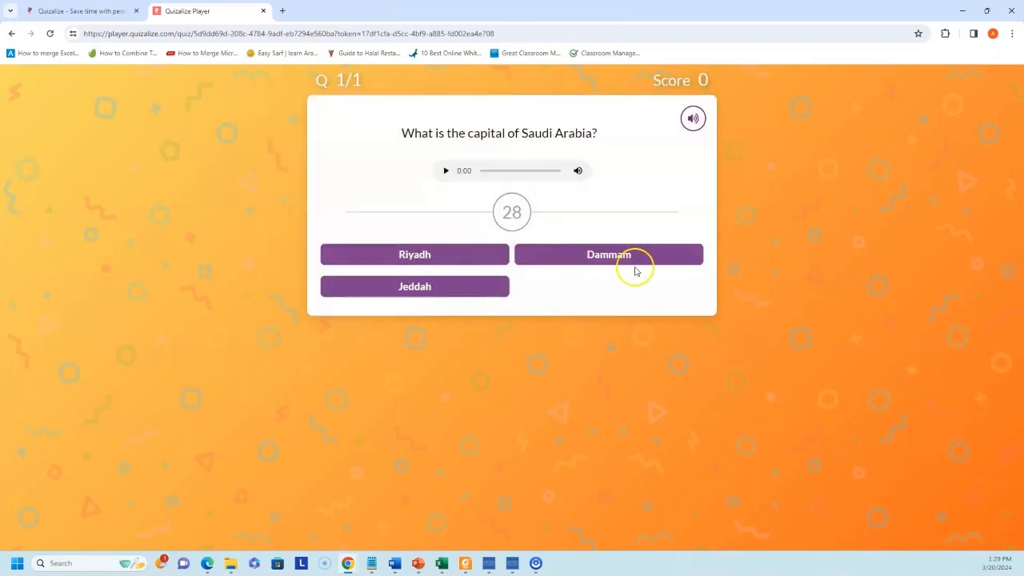
click(613, 253)
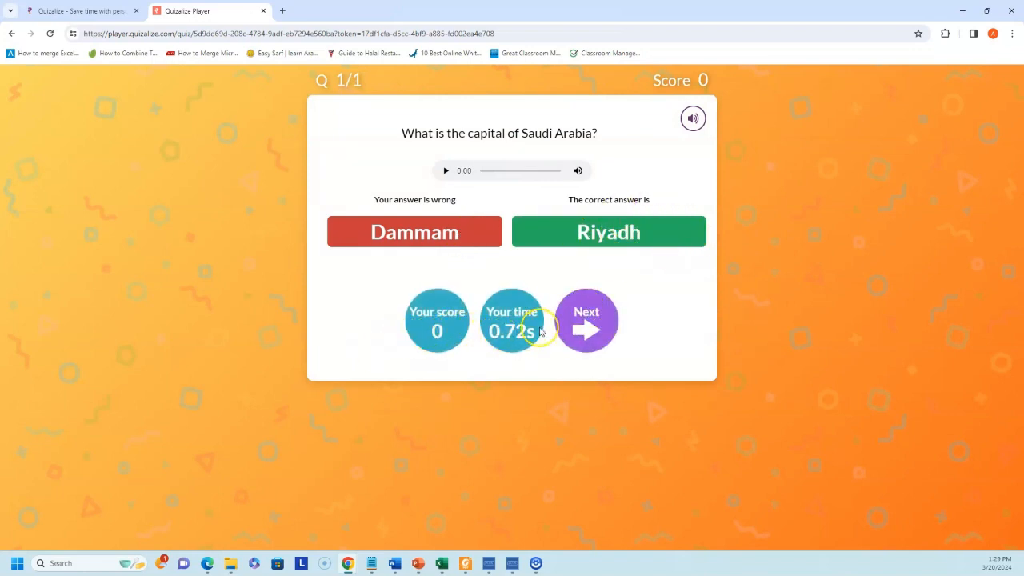
click(589, 320)
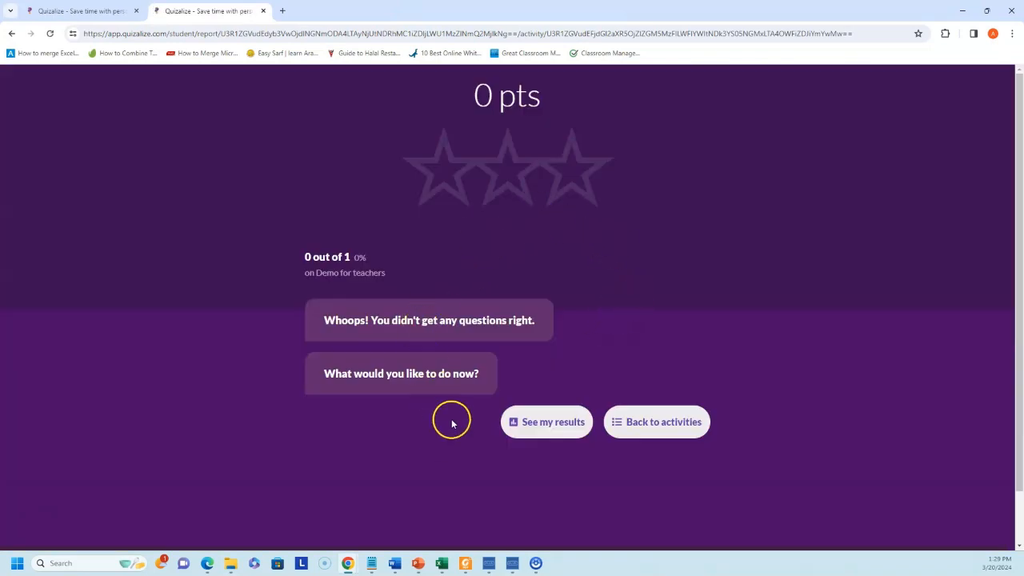
- View the 0 out of 1 results, then finish and return to the class planner
click(552, 423)
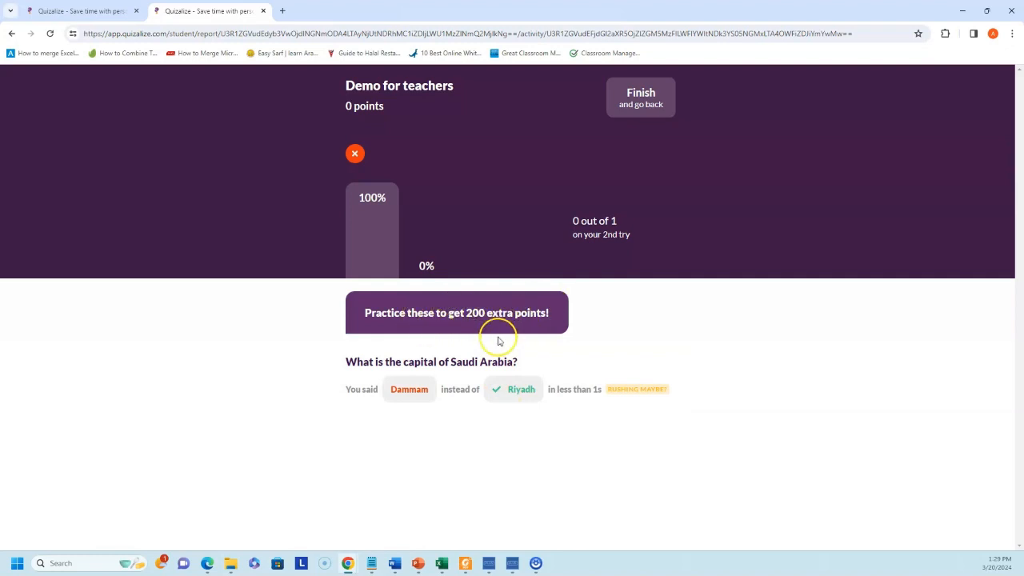
click(644, 99)
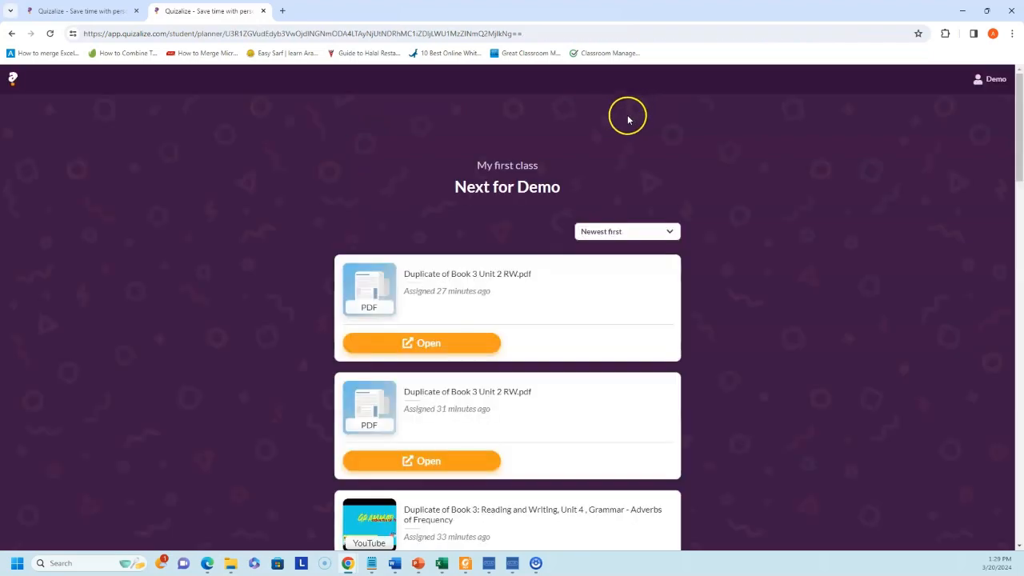
scroll(613, 237, down, 5)
scroll(660, 292, down, 3)
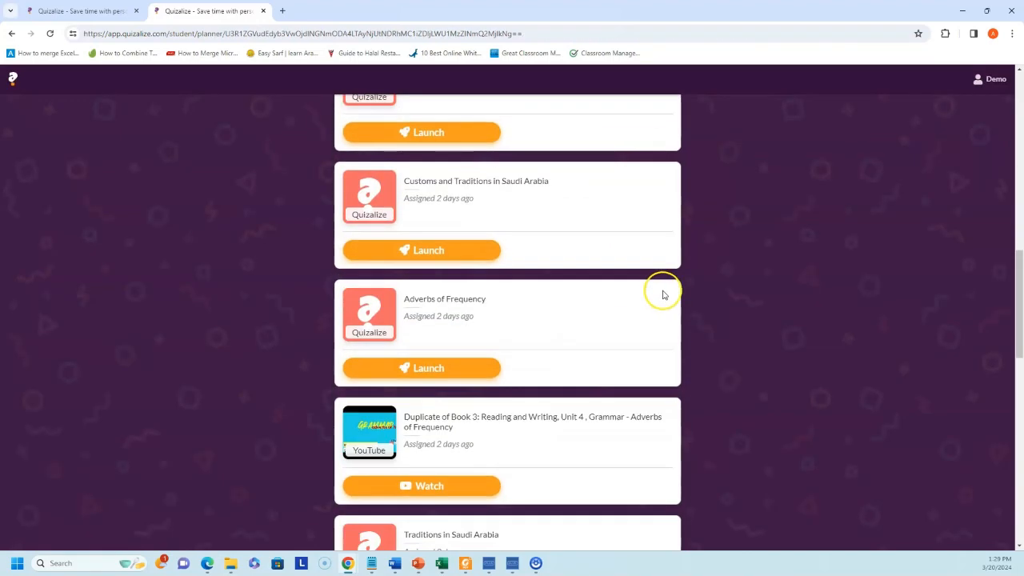
scroll(704, 304, up, 10)
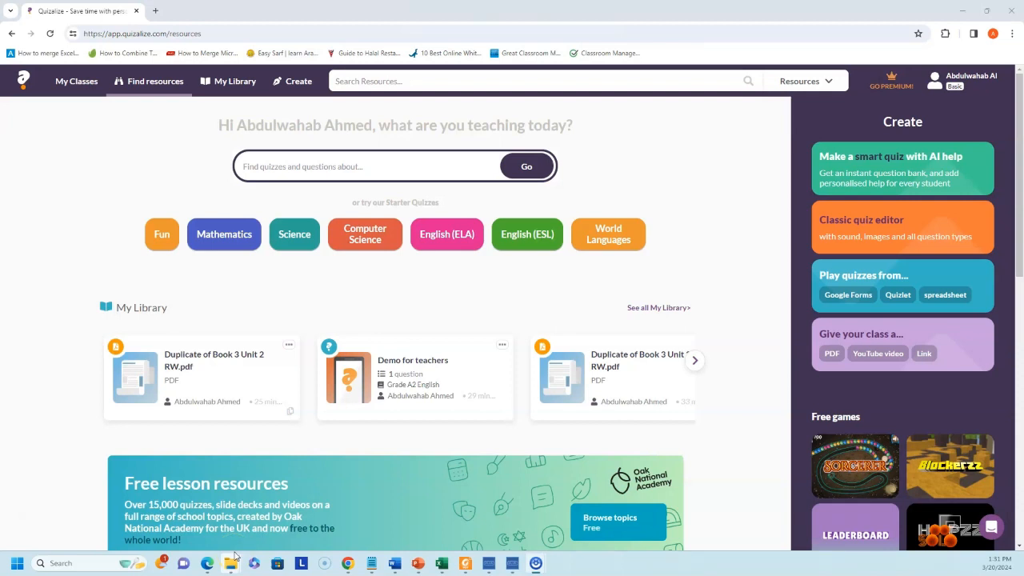
- Start an AI smart quiz and choose to build it from a YouTube link
click(887, 164)
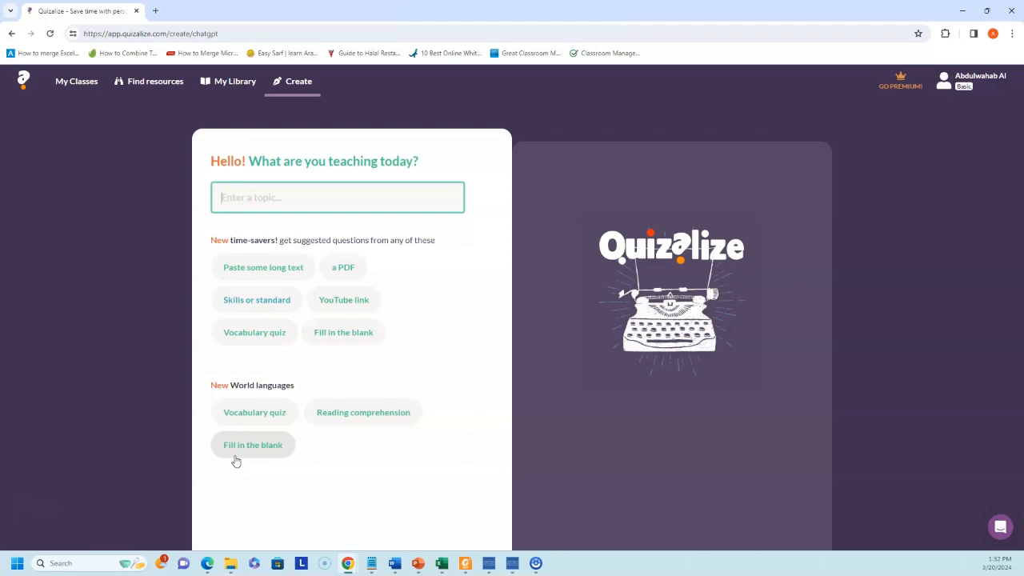
click(341, 309)
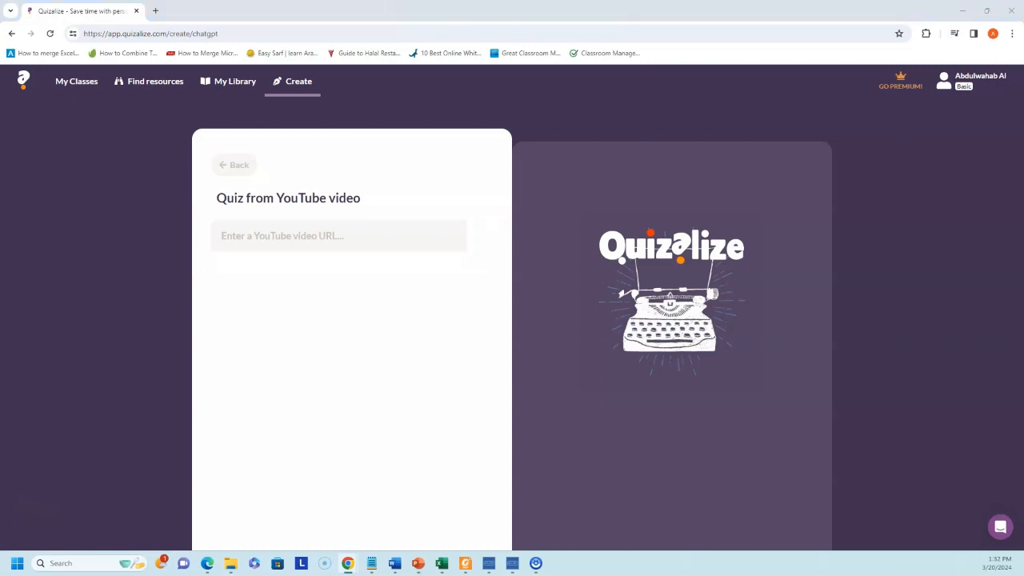
- Load the adverbs of frequency YouTube video, select all four topics, and continue
click(286, 238)
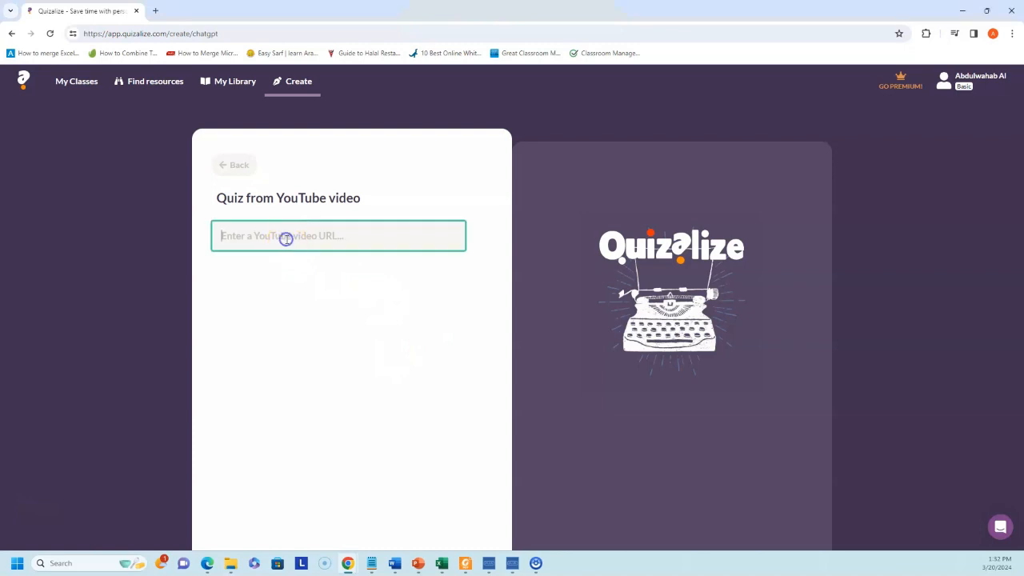
key(ctrl+v)
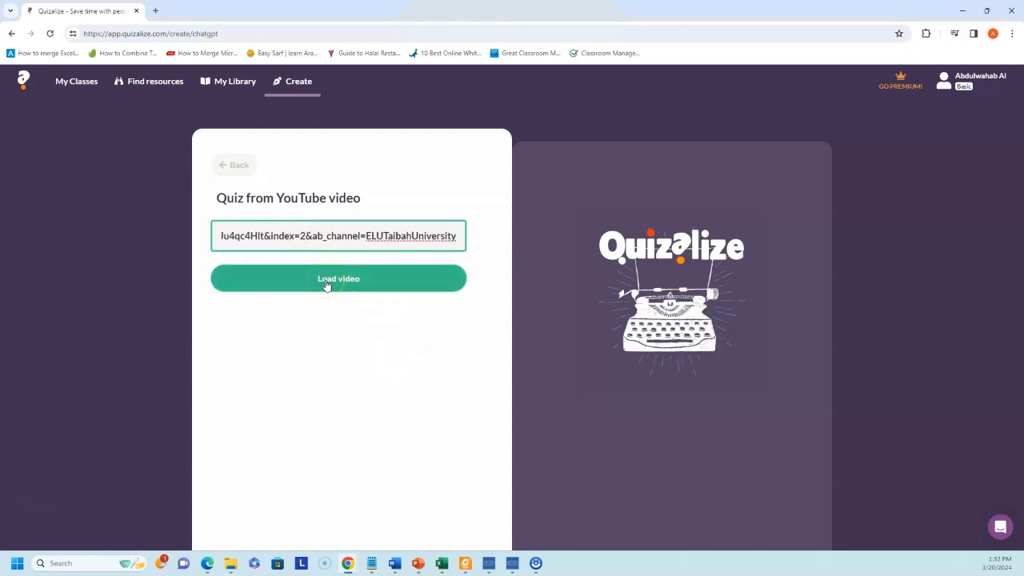
click(325, 281)
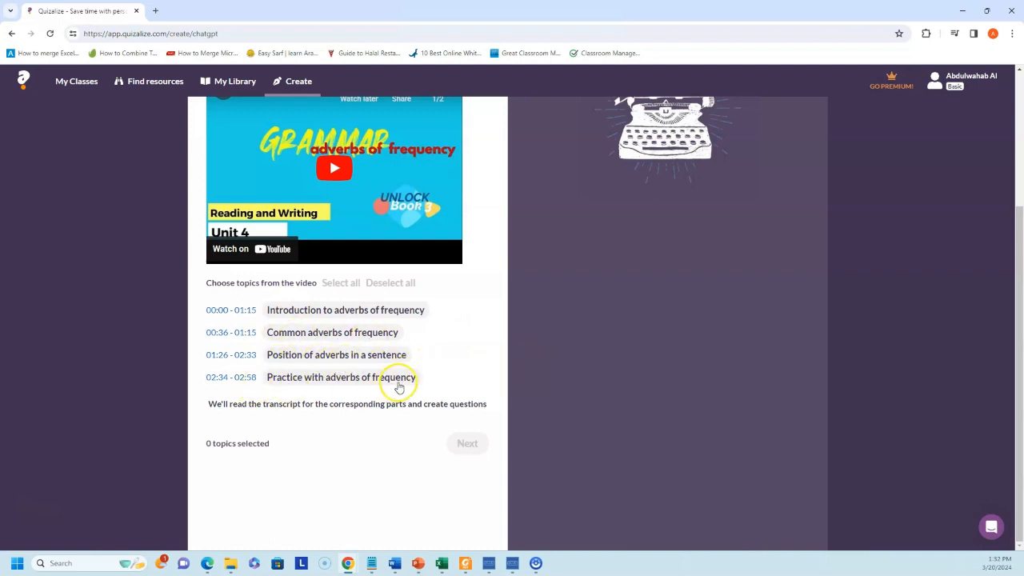
click(342, 282)
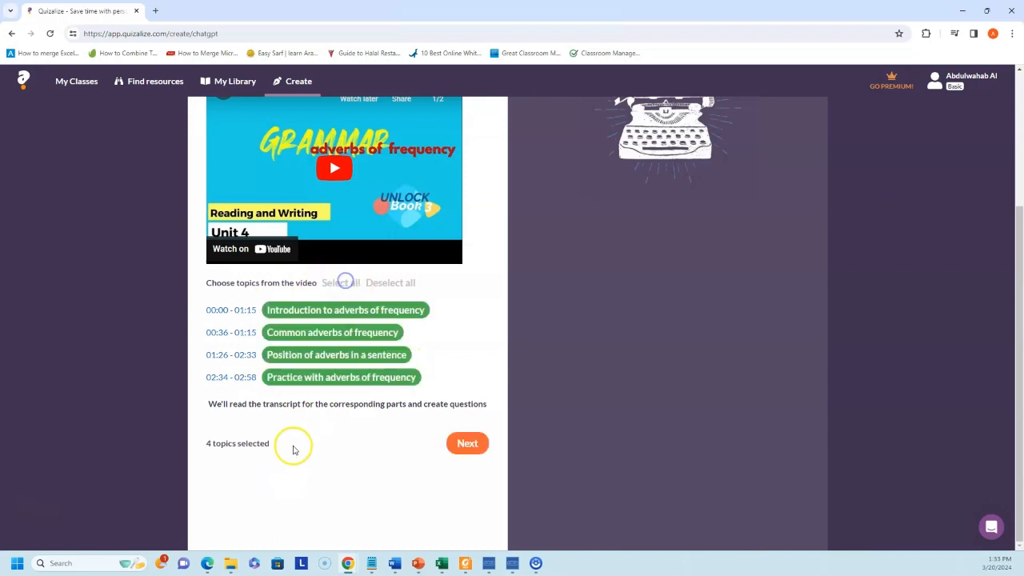
click(389, 283)
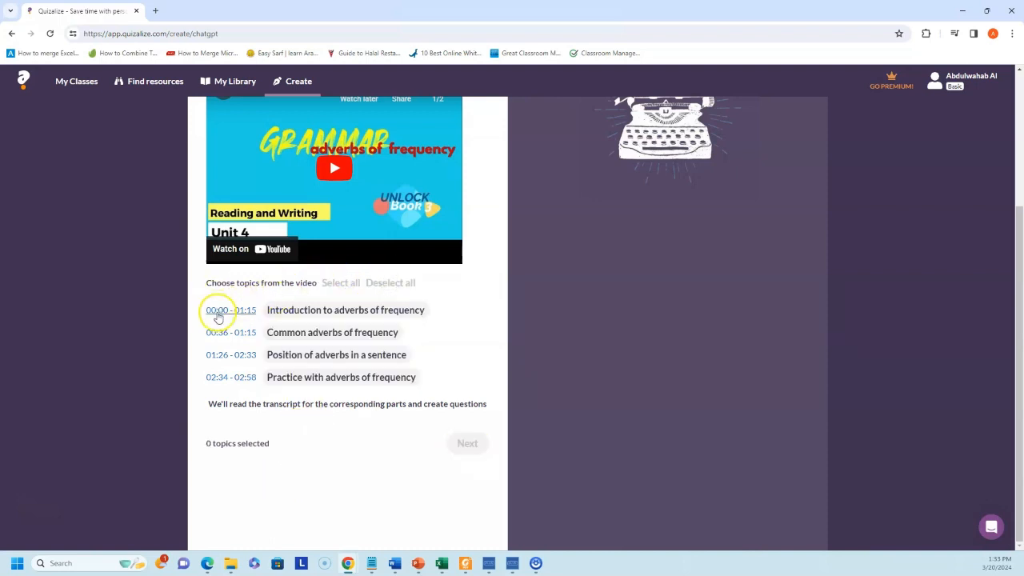
click(340, 284)
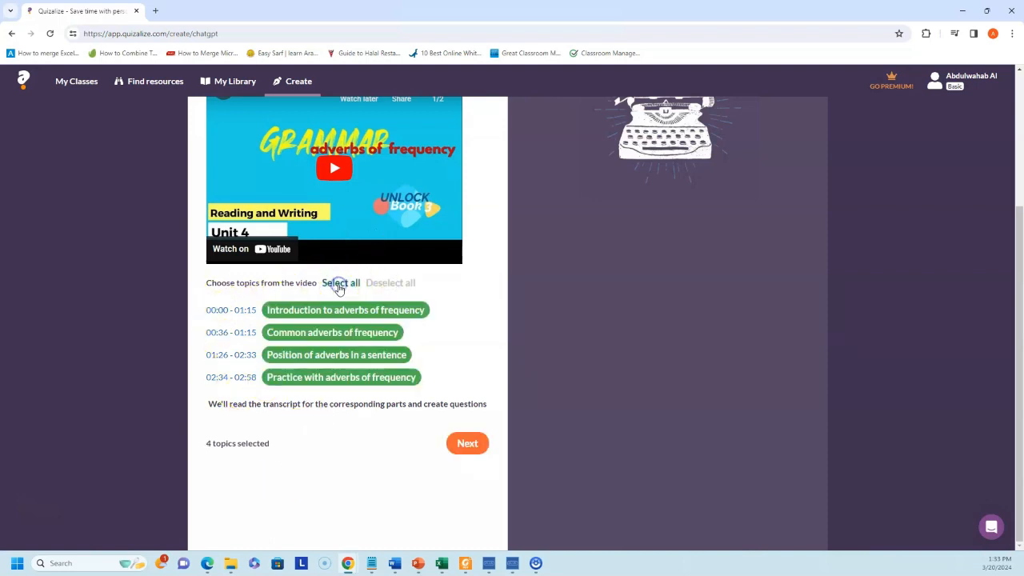
scroll(469, 344, up, 2)
scroll(472, 456, down, 1)
click(468, 497)
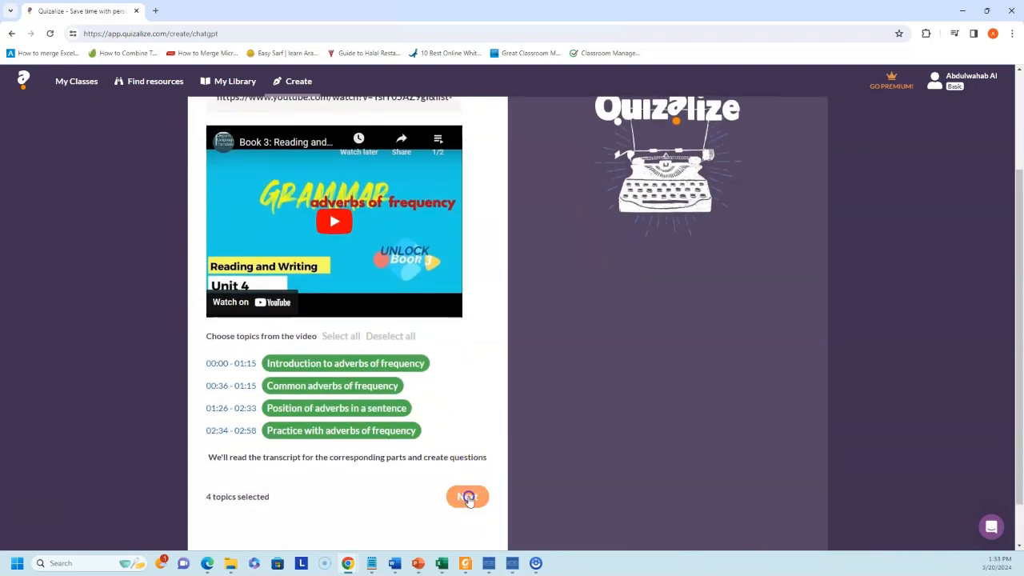
scroll(393, 423, down, 1)
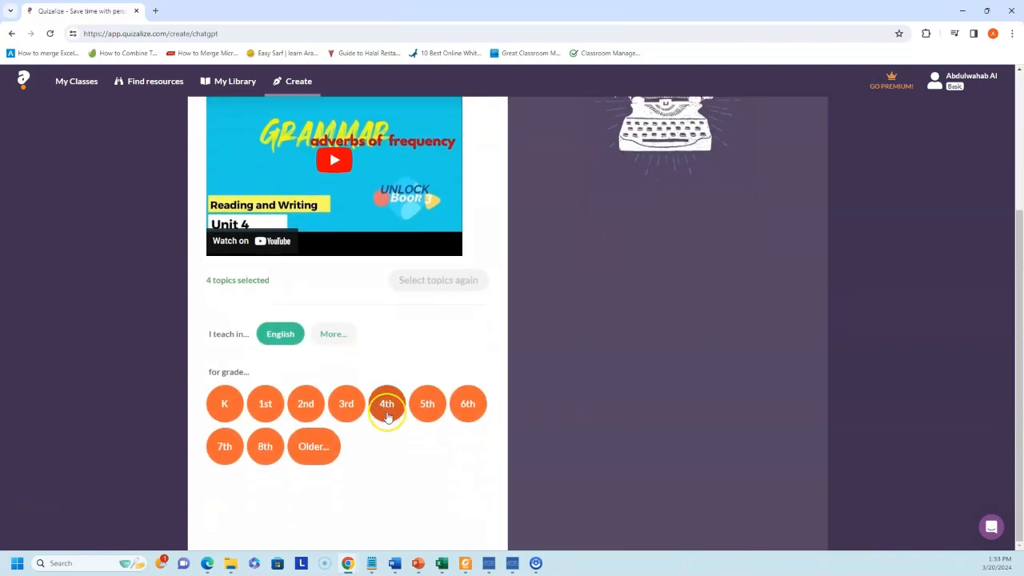
- Set the grade level to College and review the generated question suggestions
click(309, 448)
click(291, 488)
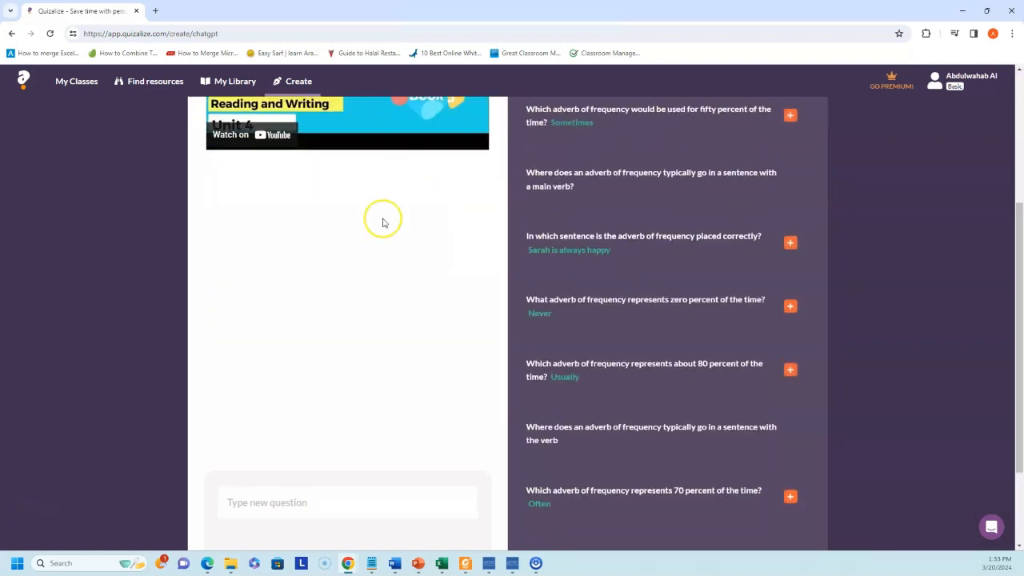
scroll(298, 224, up, 3)
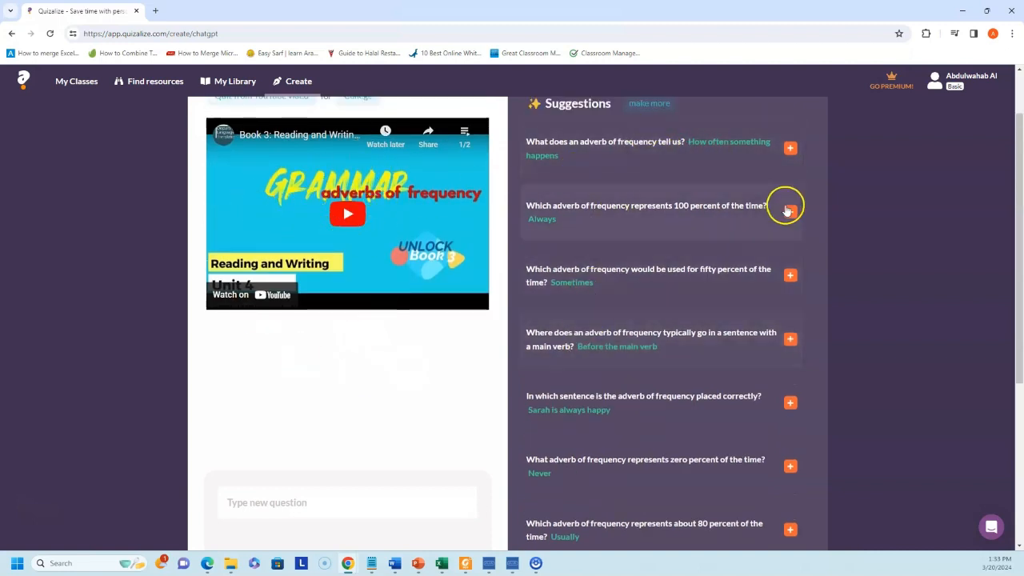
scroll(666, 251, up, 1)
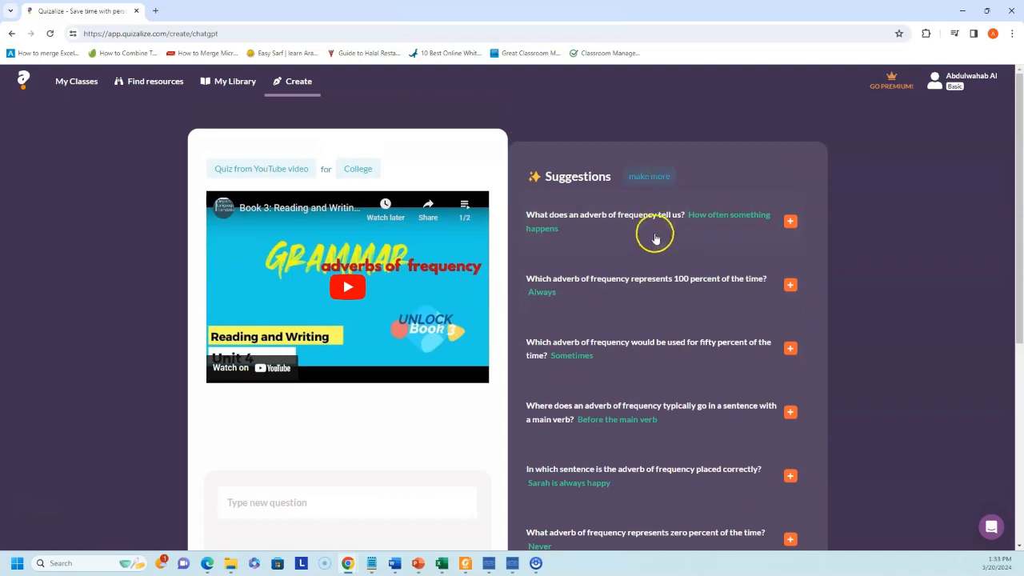
scroll(653, 233, down, 4)
scroll(680, 336, up, 5)
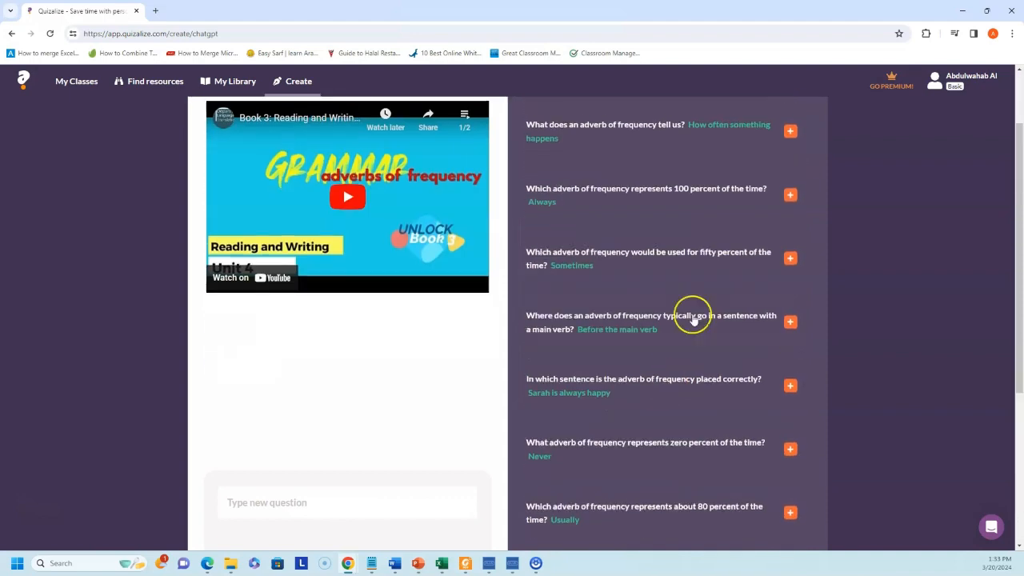
- Add all AI-suggested questions (100%, 50%, 0%, 80%, 70%, verb position) to the quiz
click(791, 221)
click(790, 284)
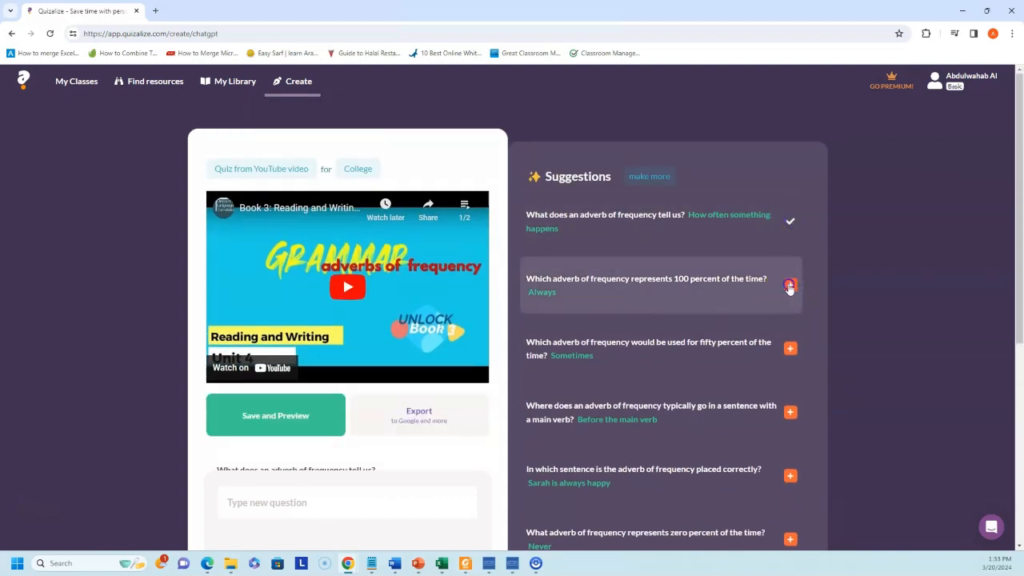
click(790, 348)
click(797, 411)
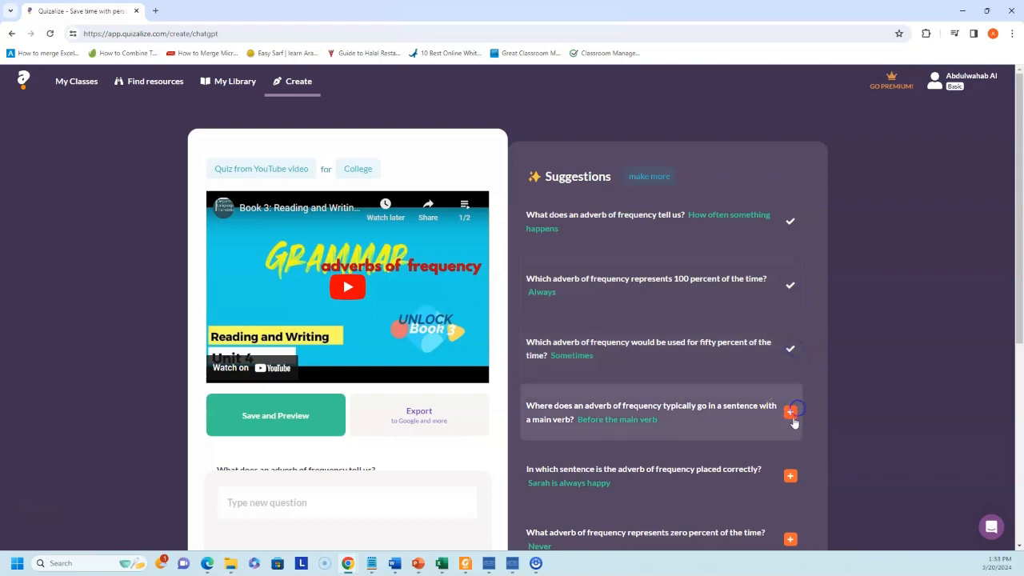
click(791, 475)
scroll(794, 460, down, 3)
click(789, 274)
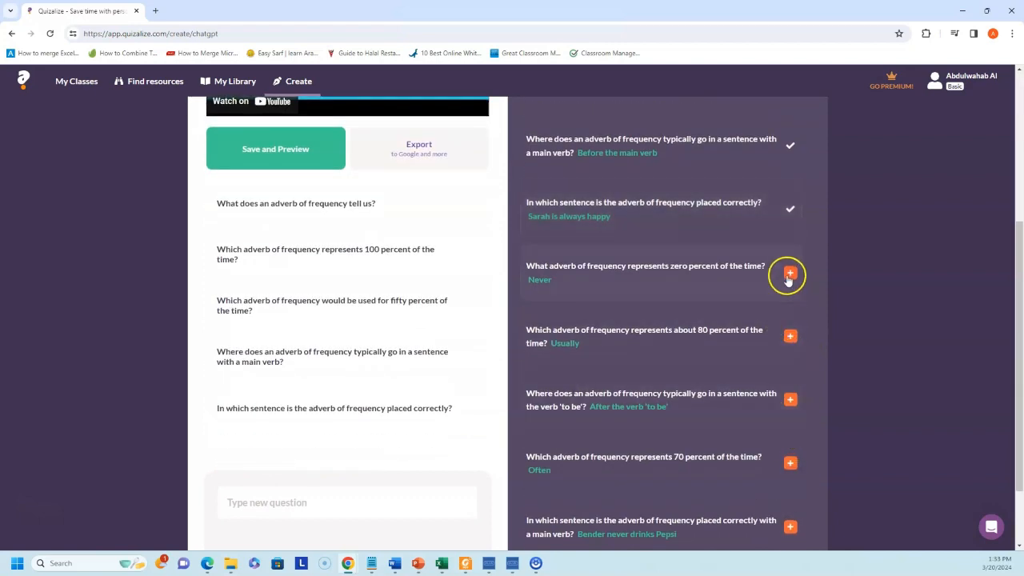
click(790, 336)
click(790, 399)
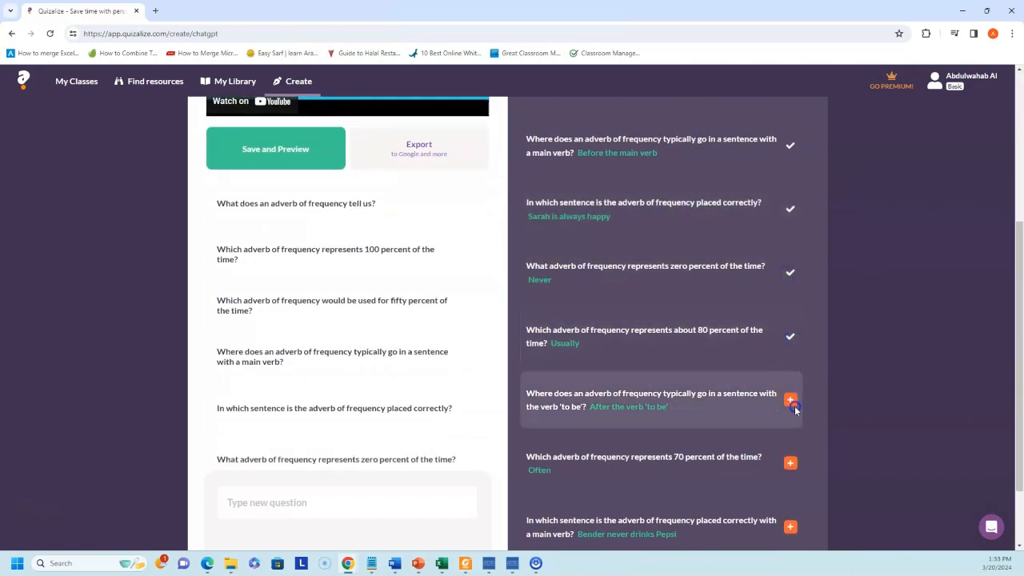
click(790, 463)
scroll(793, 456, down, 1)
click(791, 422)
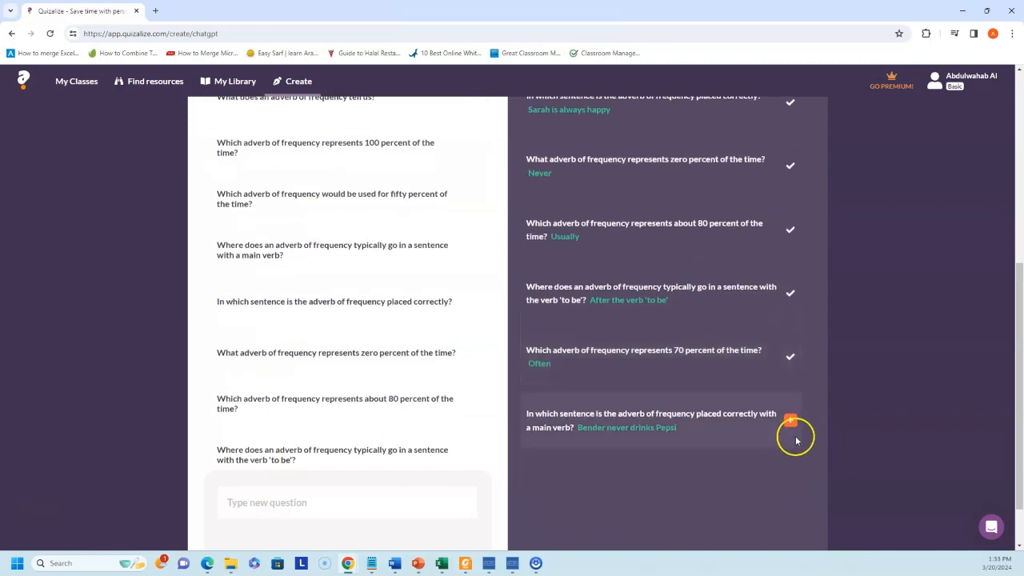
scroll(571, 354, up, 5)
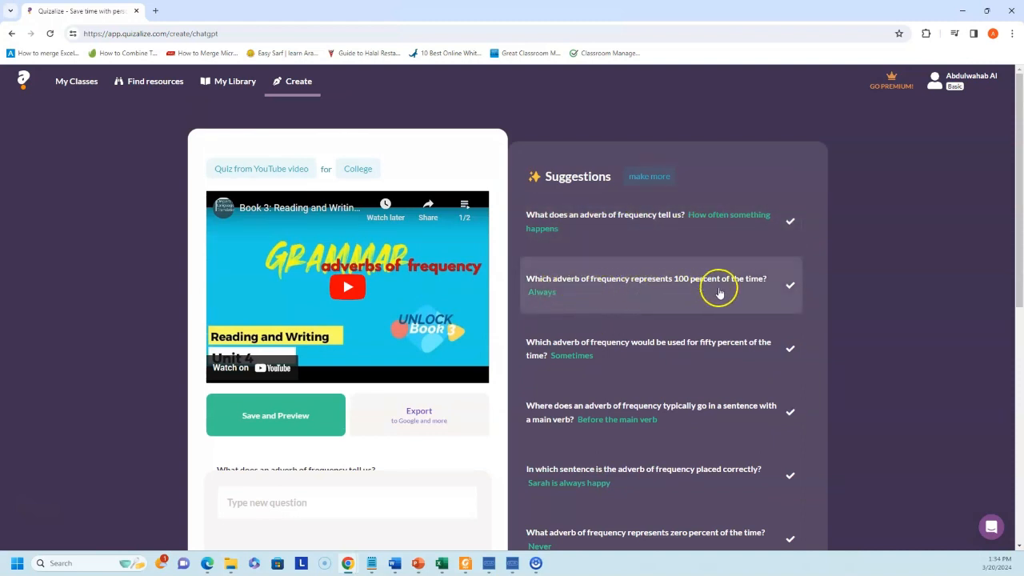
scroll(629, 320, down, 2)
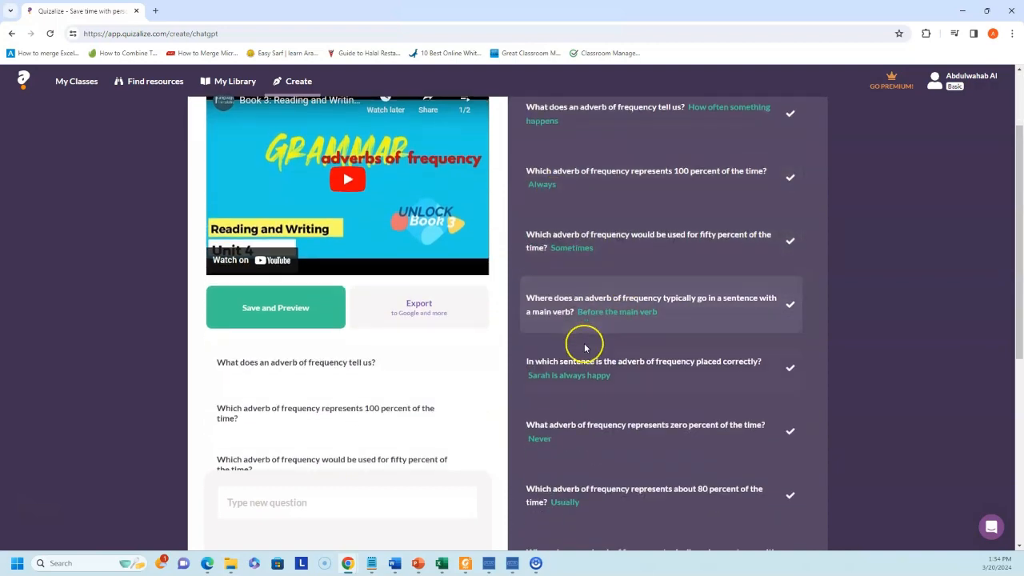
scroll(355, 306, down, 2)
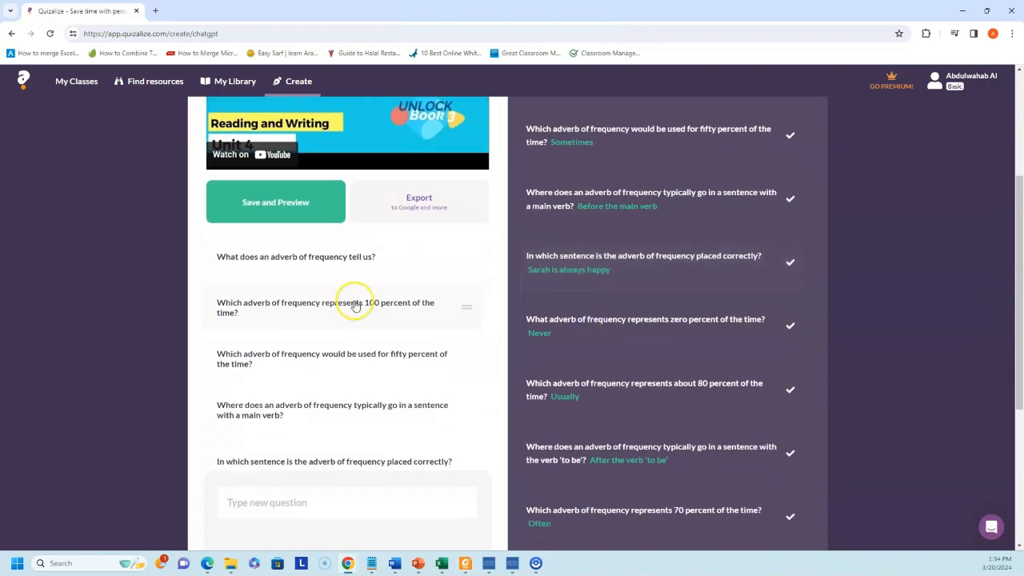
- Save the 10-question quiz titled 'Adverbs of frequency (teacher demo)' and preview it
click(435, 211)
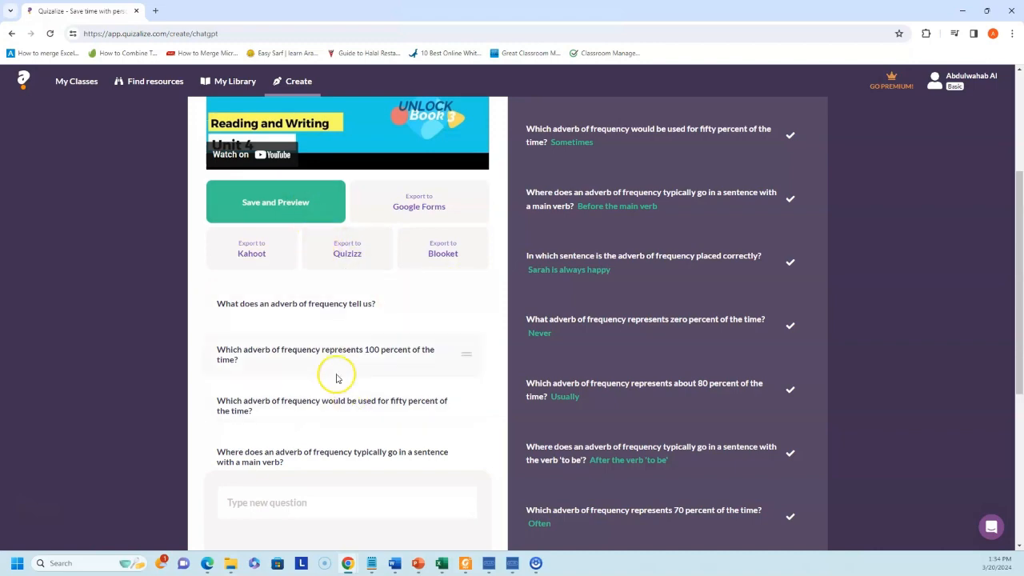
scroll(334, 368, down, 1)
scroll(334, 366, up, 3)
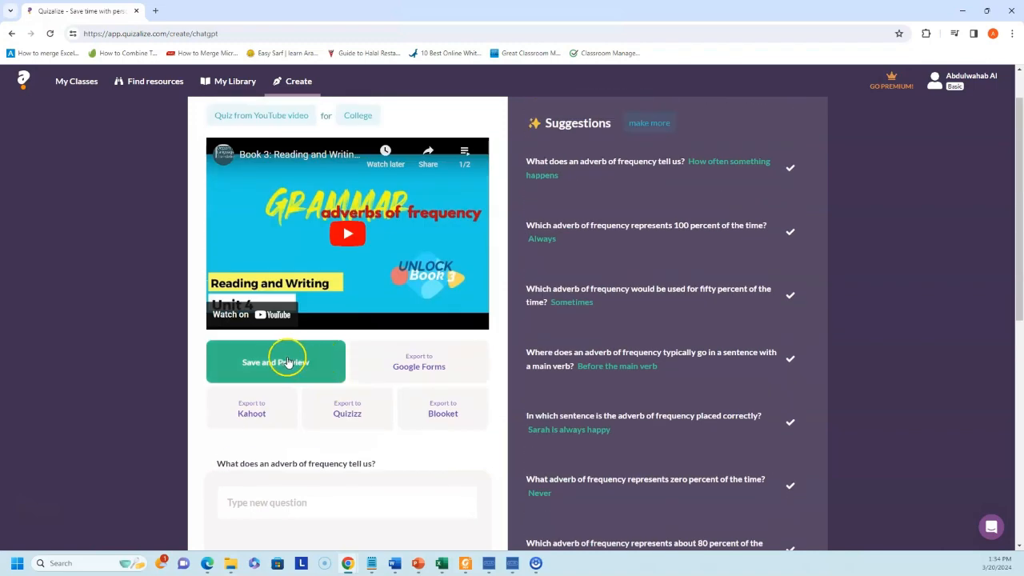
click(288, 376)
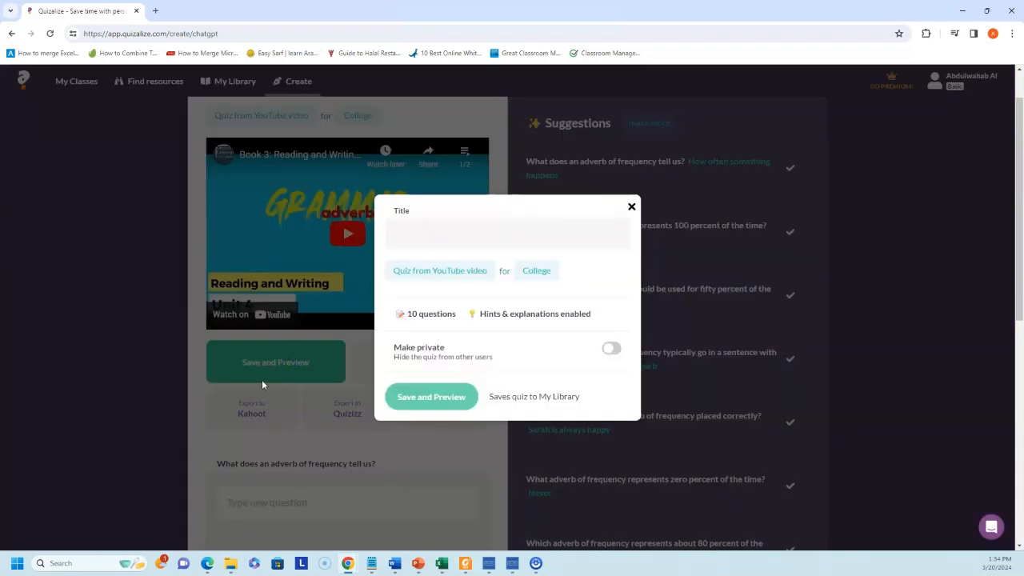
click(429, 234)
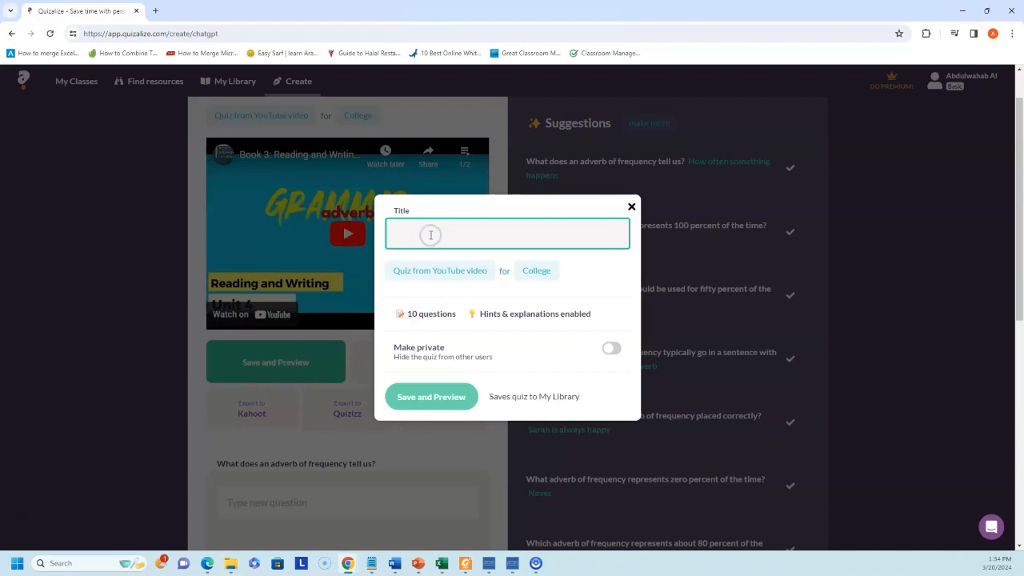
text(A)
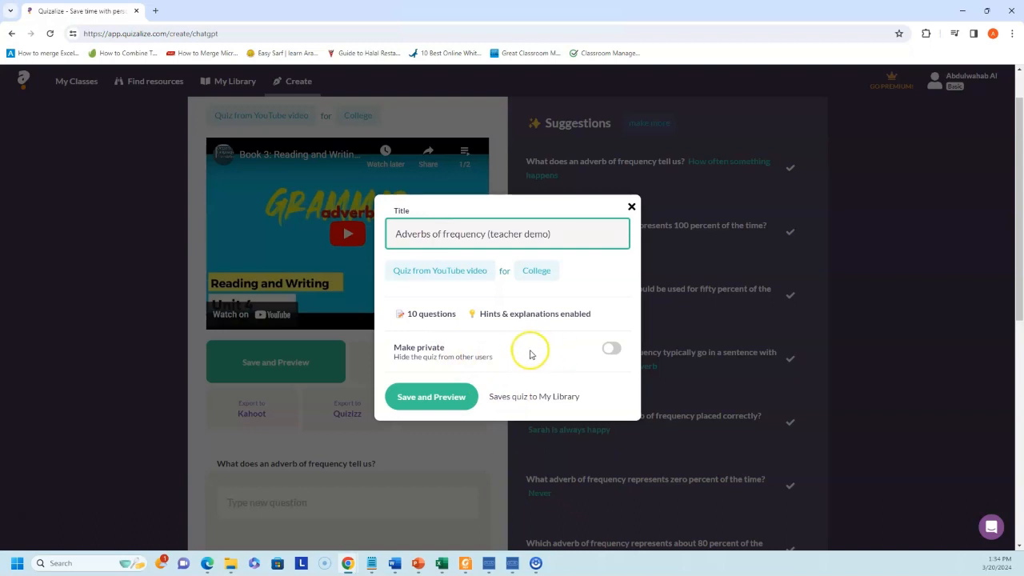
click(442, 406)
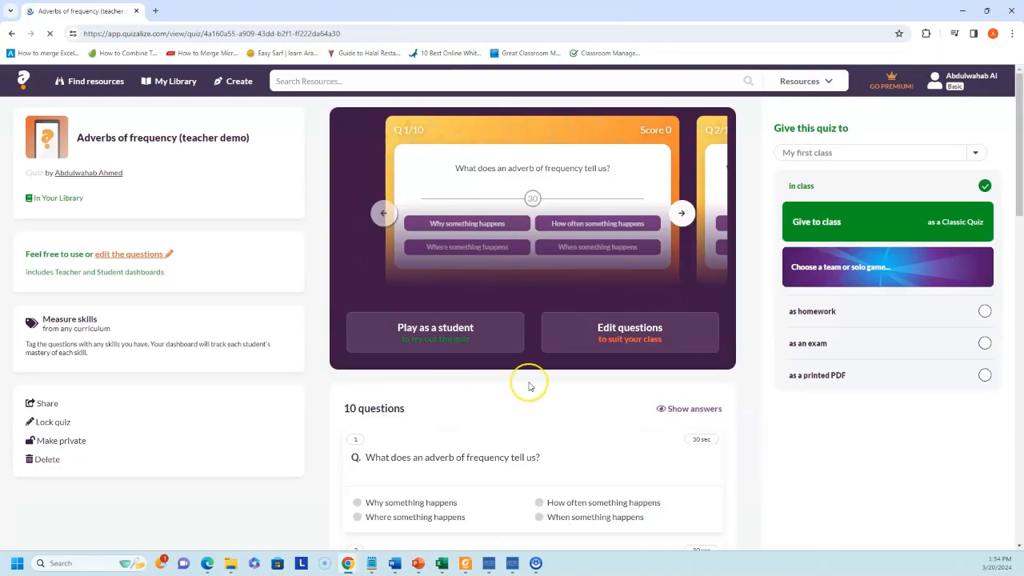
scroll(564, 326, down, 2)
scroll(502, 313, down, 1)
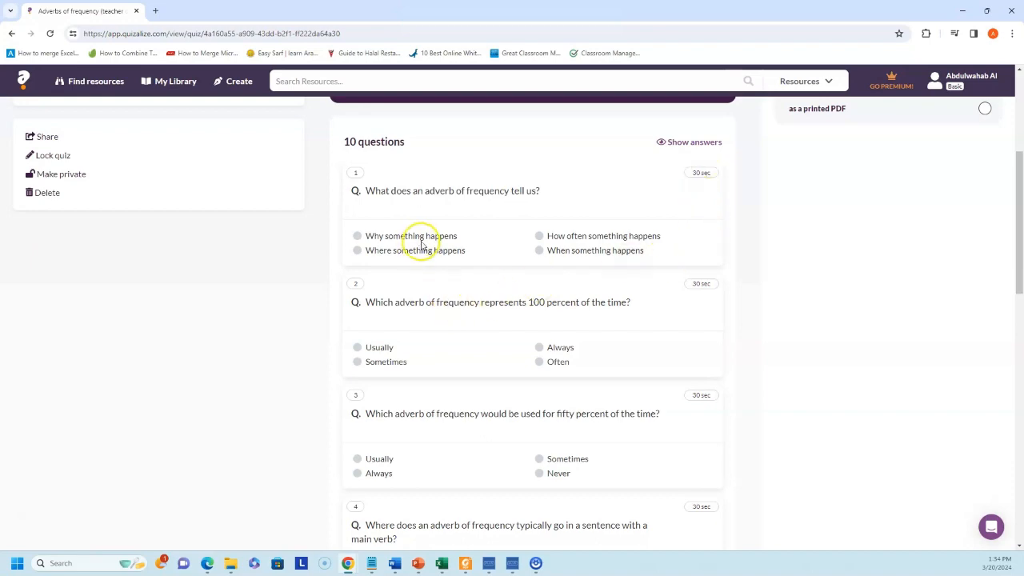
scroll(507, 276, down, 2)
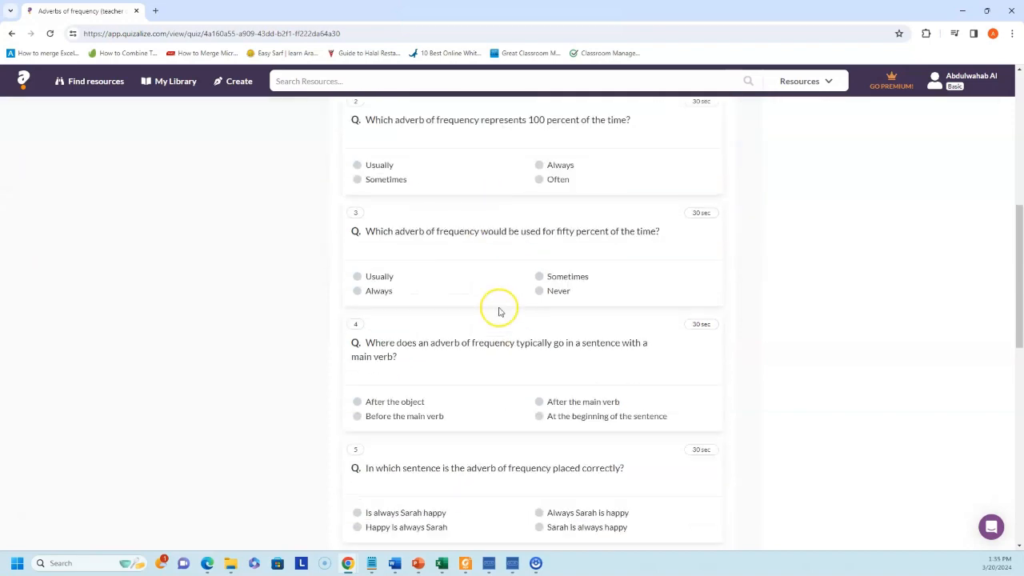
scroll(500, 316, down, 7)
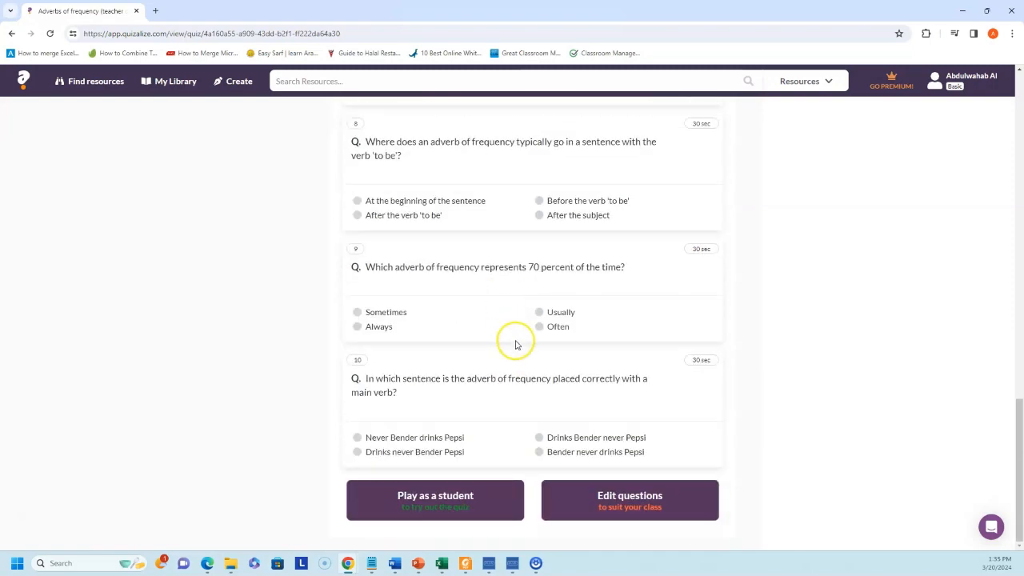
scroll(516, 344, up, 10)
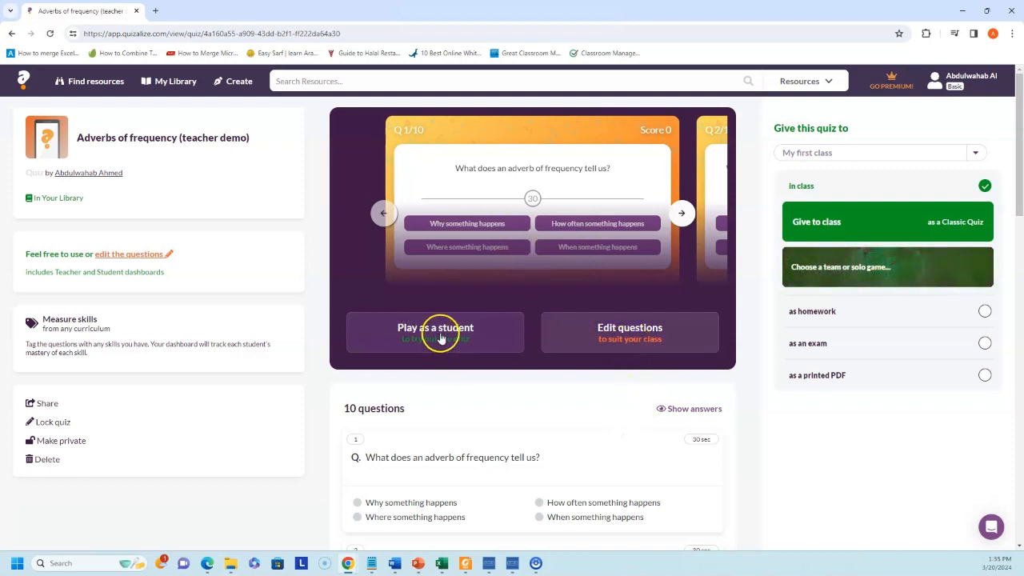
- Reopen the quiz's questions, inspect the 100 percent question, and return to the list
click(635, 336)
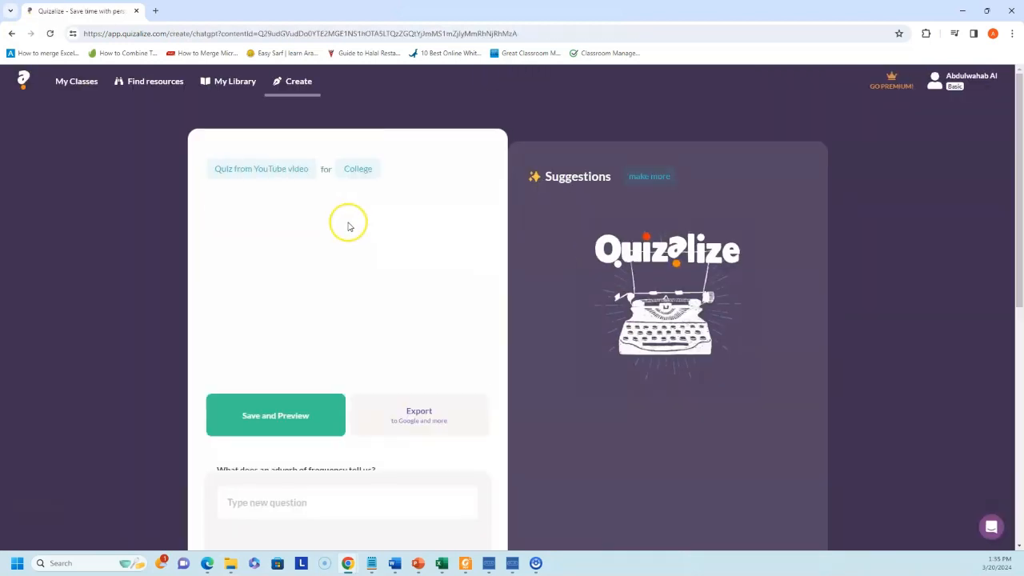
scroll(352, 272, down, 3)
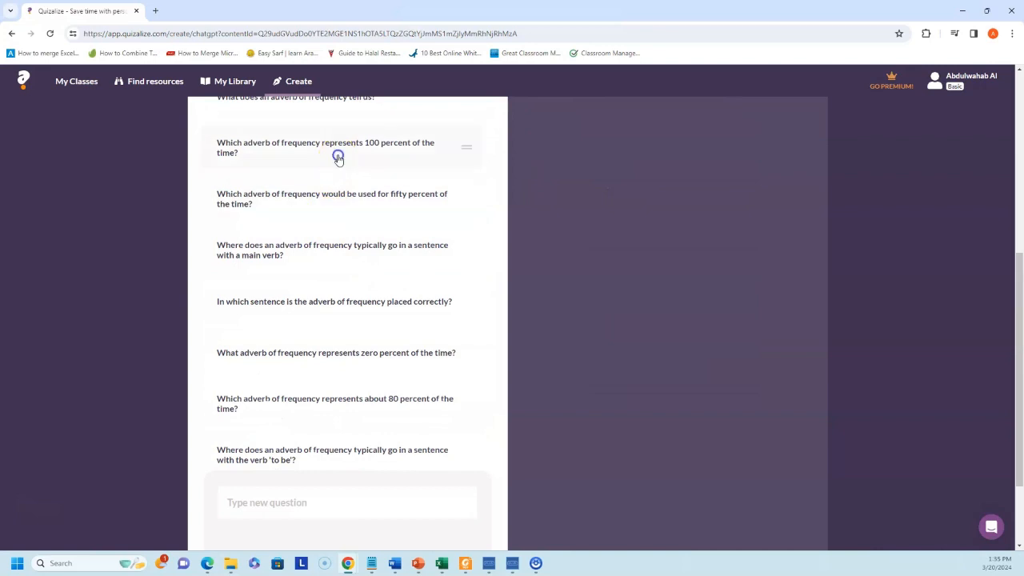
click(339, 152)
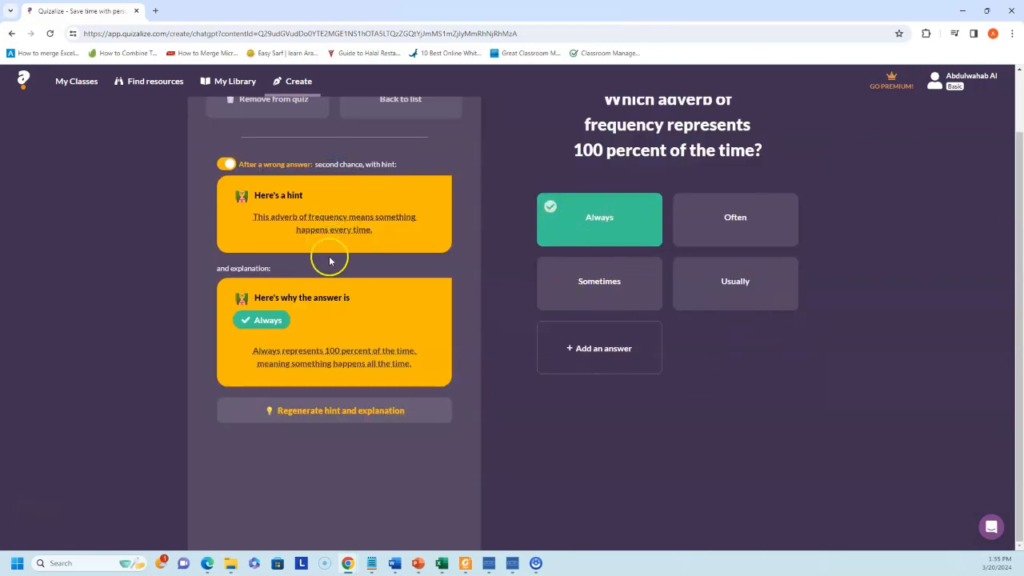
scroll(387, 320, up, 1)
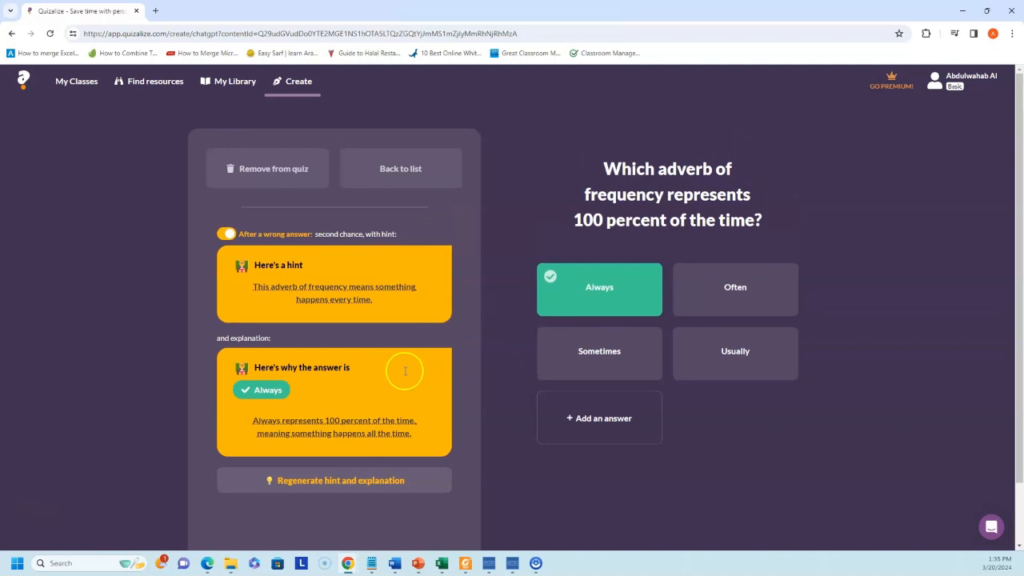
click(393, 170)
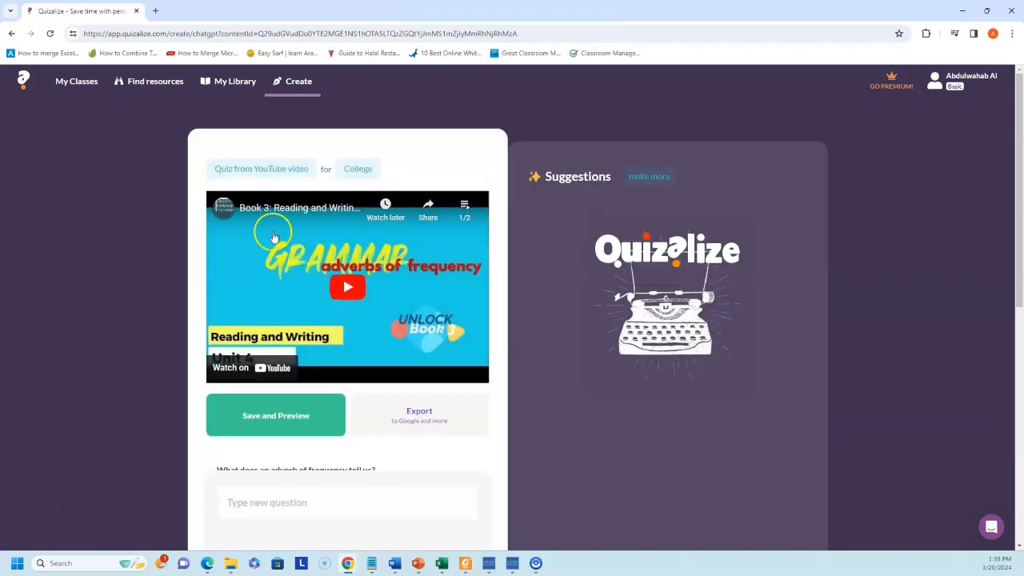
scroll(318, 294, down, 3)
scroll(322, 309, down, 3)
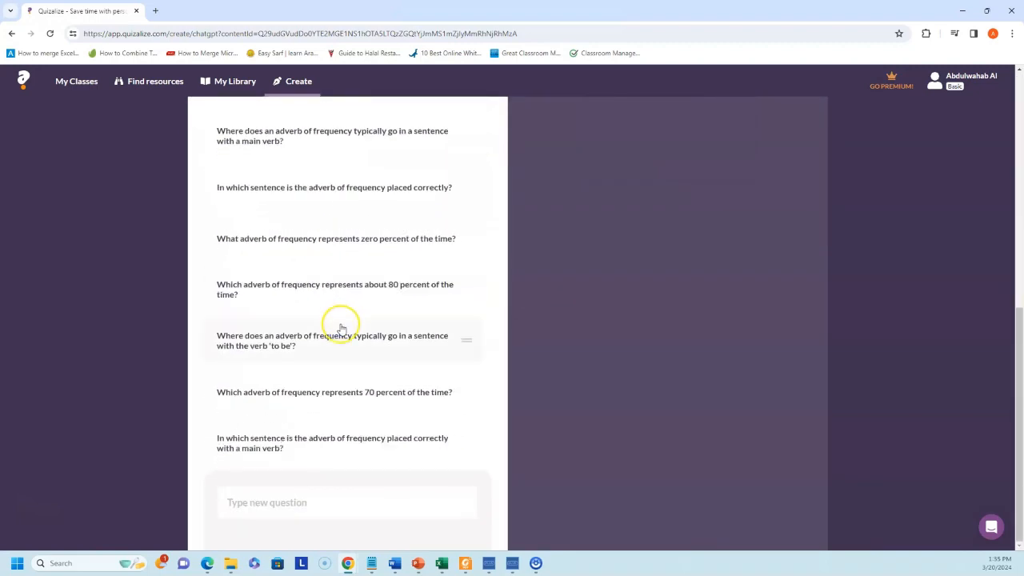
scroll(360, 362, up, 4)
scroll(369, 361, up, 2)
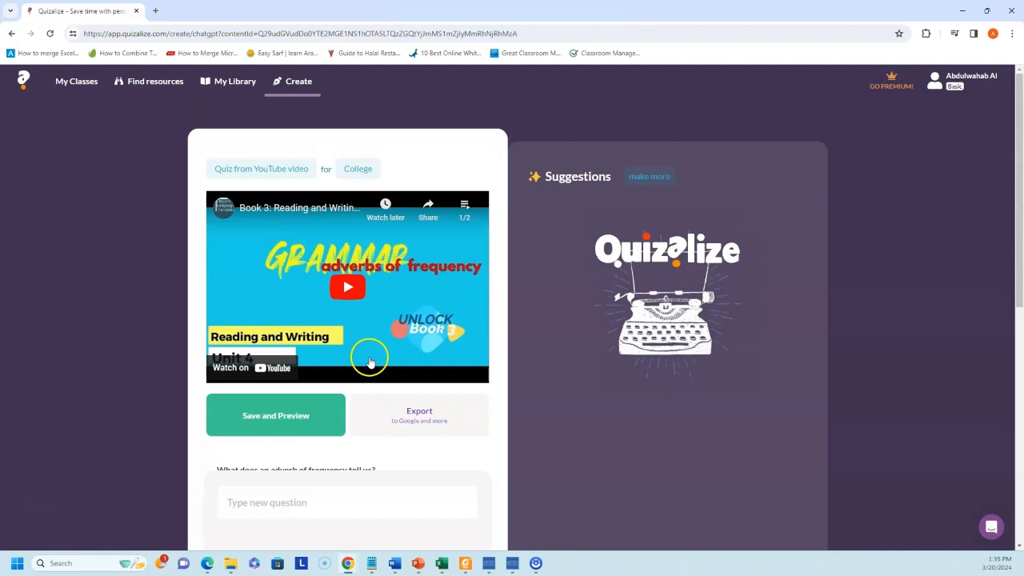
click(285, 417)
- Save the Adverbs of frequency (teacher demo) quiz and give it to My first class as an exam
click(431, 398)
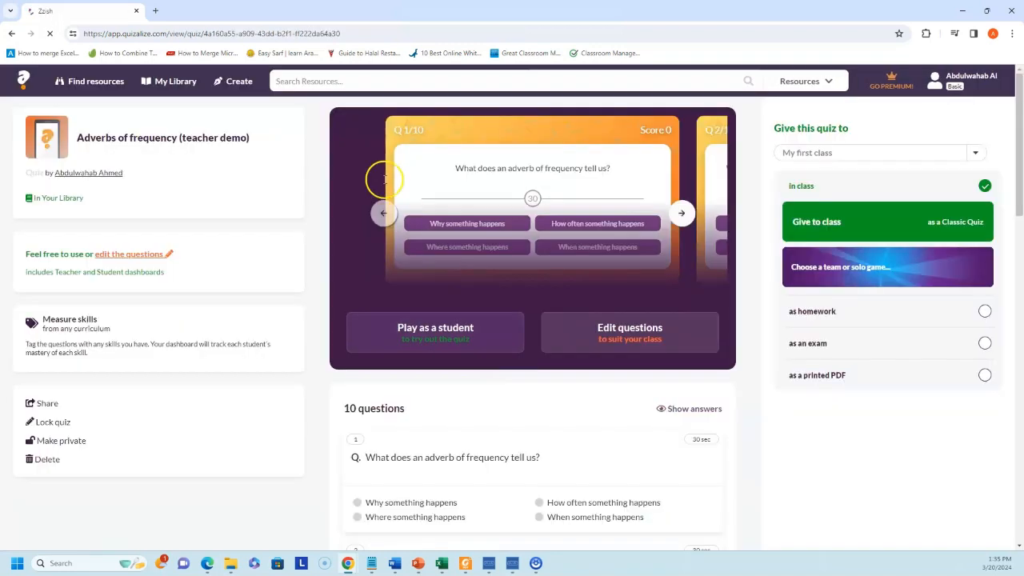
scroll(424, 272, down, 2)
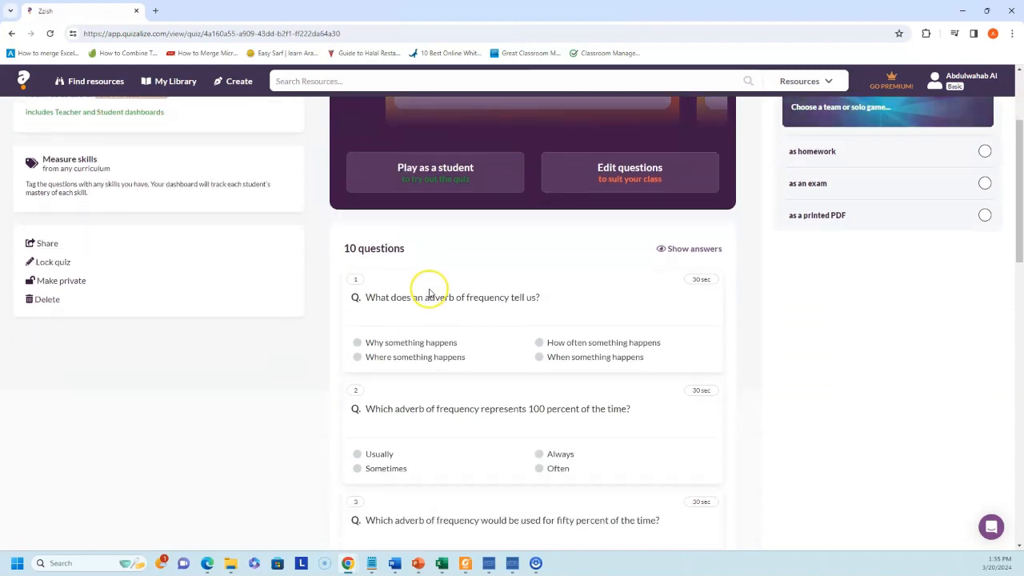
scroll(576, 324, up, 2)
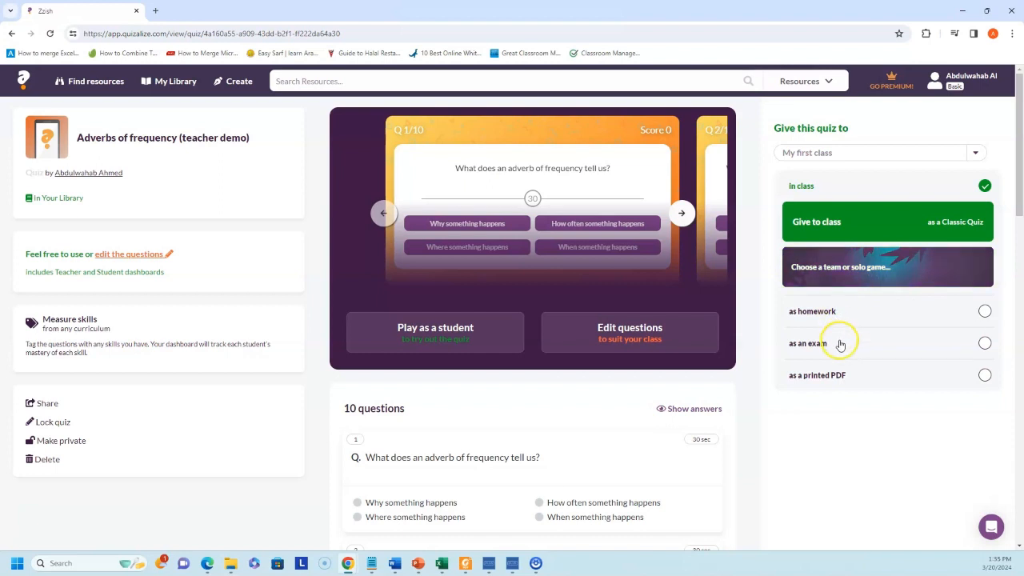
click(840, 376)
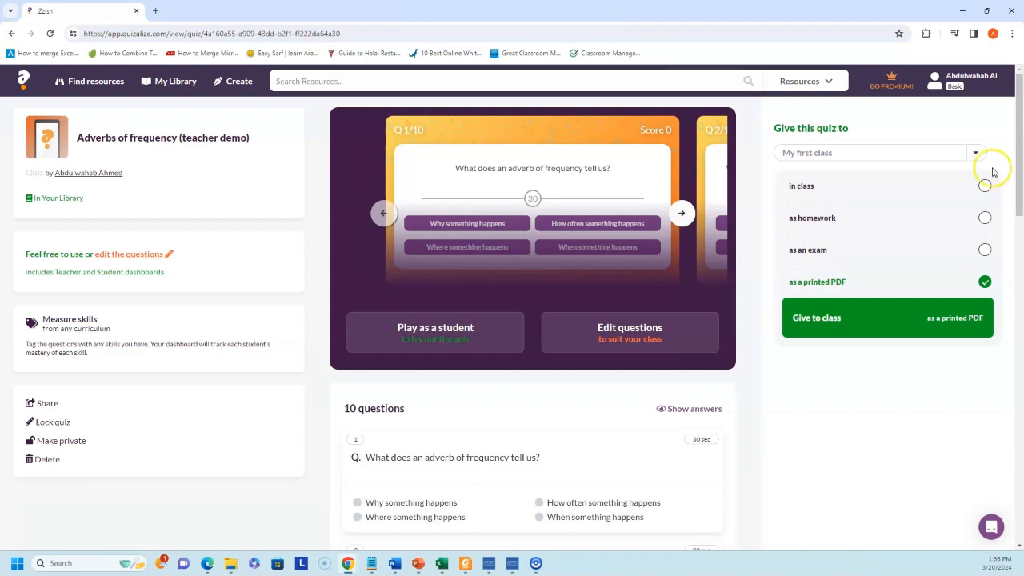
click(847, 249)
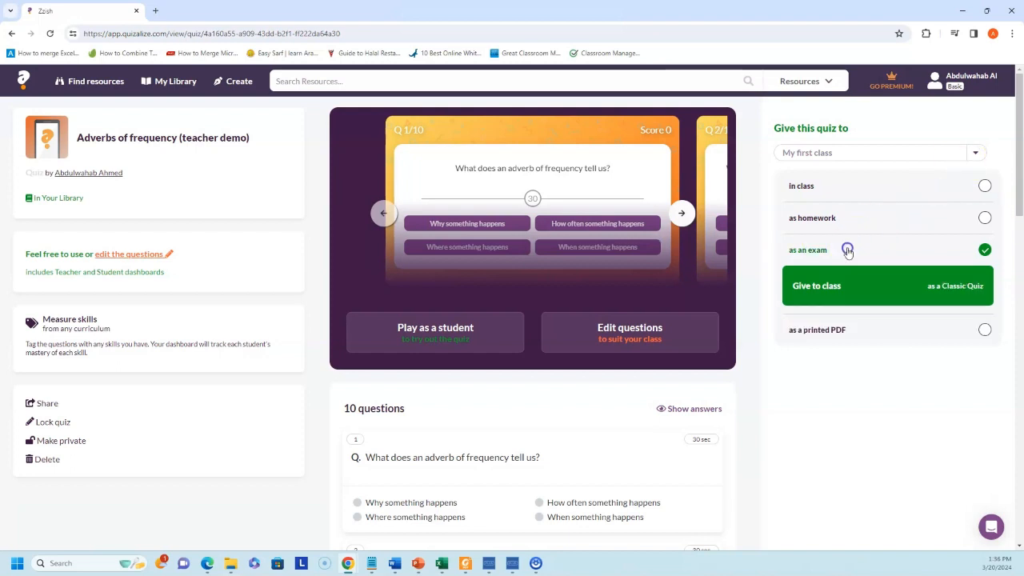
scroll(845, 272, down, 1)
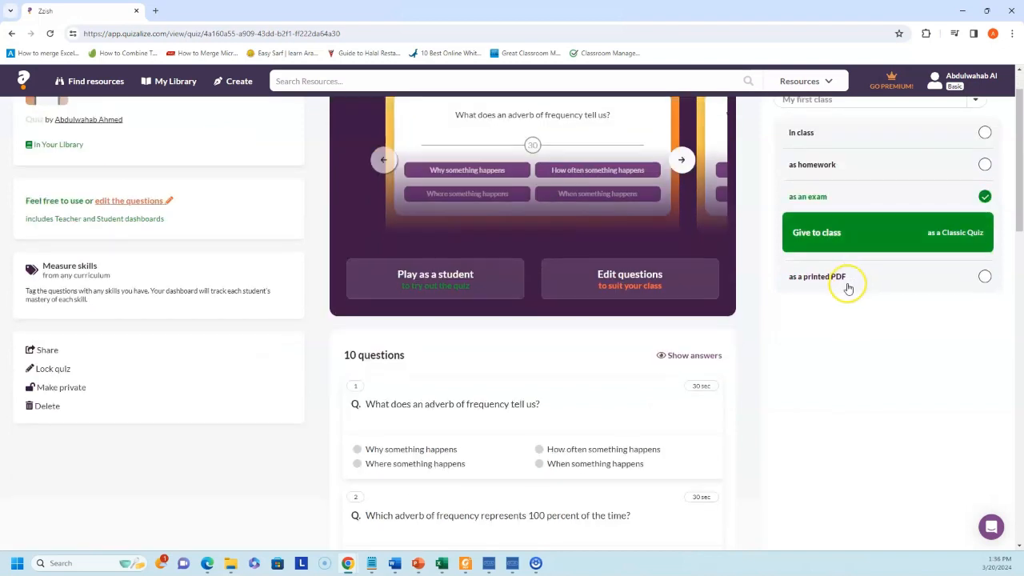
click(821, 240)
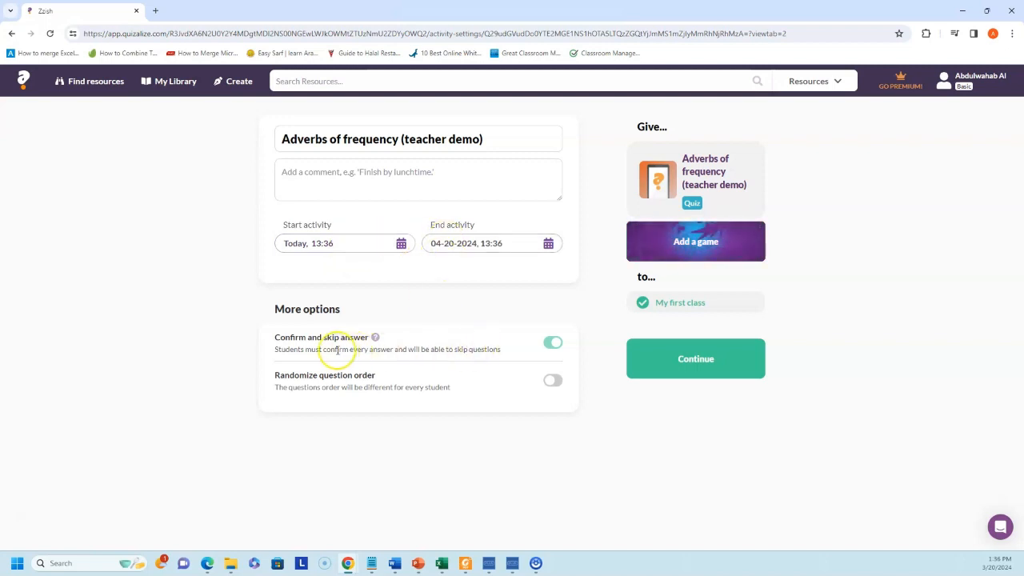
- Randomize question order for every student, try adding a game, and continue to Follow-up
click(554, 383)
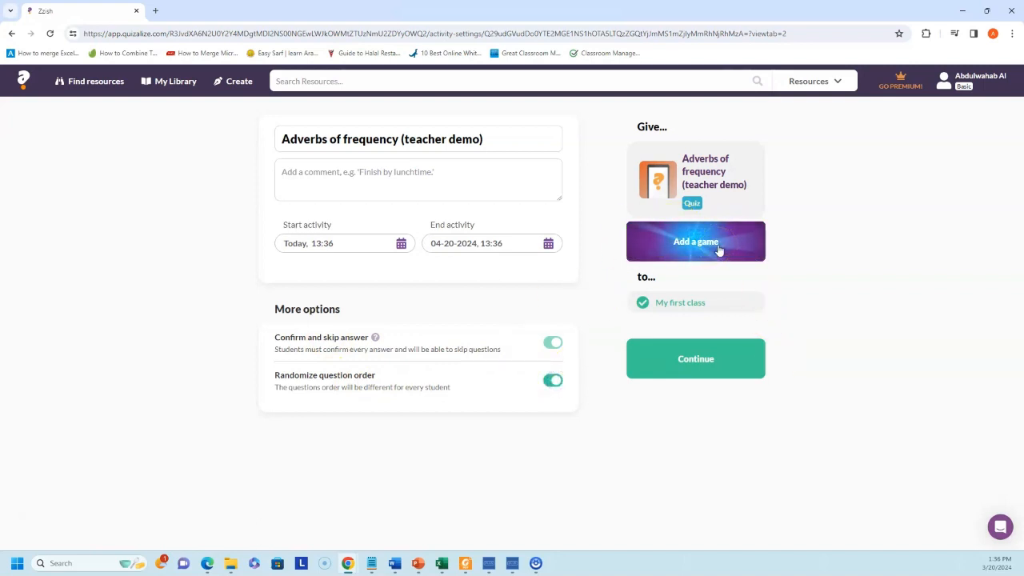
click(707, 249)
click(706, 243)
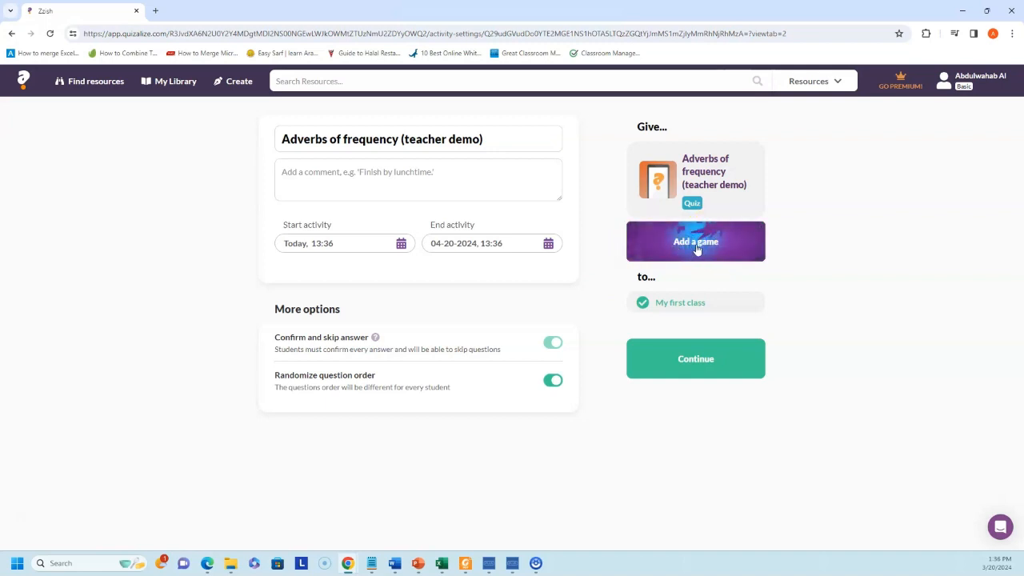
click(713, 346)
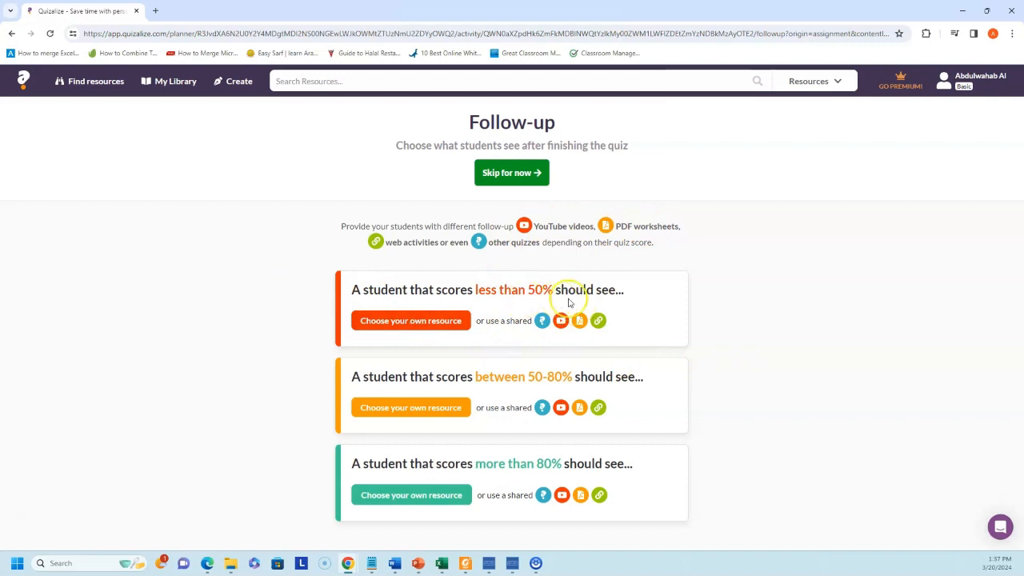
- Assign the adverbs of frequency YouTube video as follow-up for students scoring under 50%
click(438, 323)
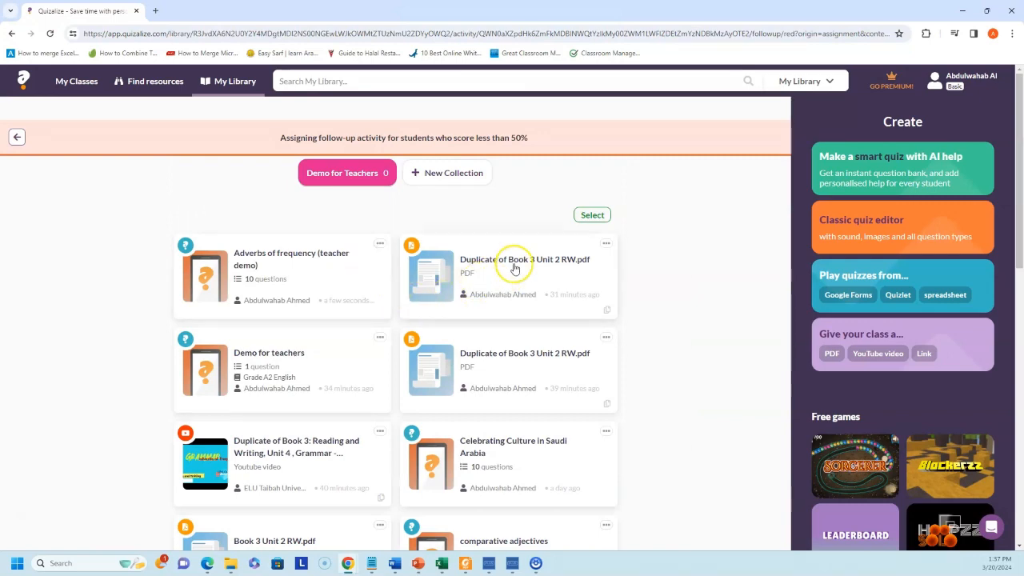
scroll(512, 270, down, 3)
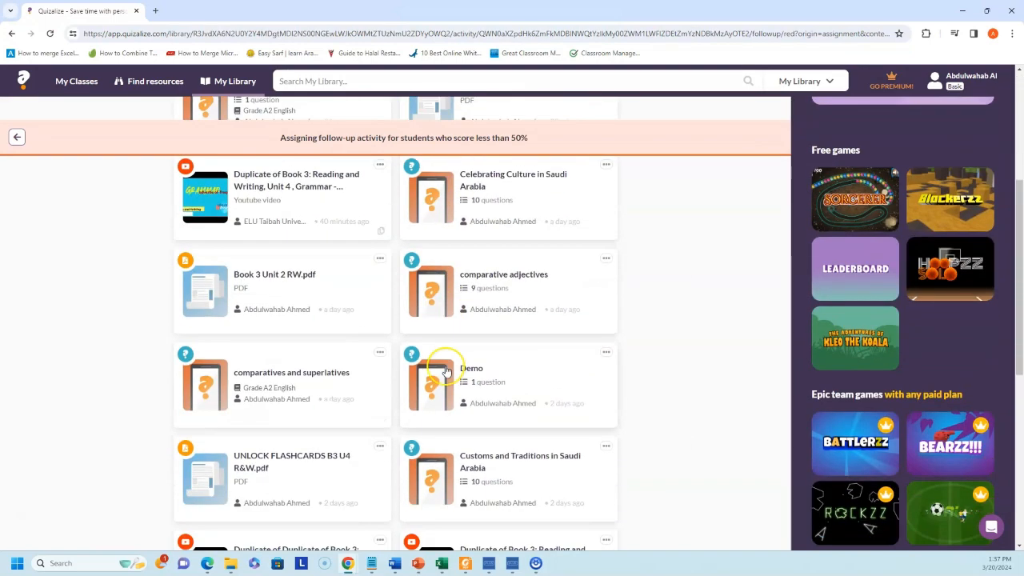
scroll(447, 371, up, 3)
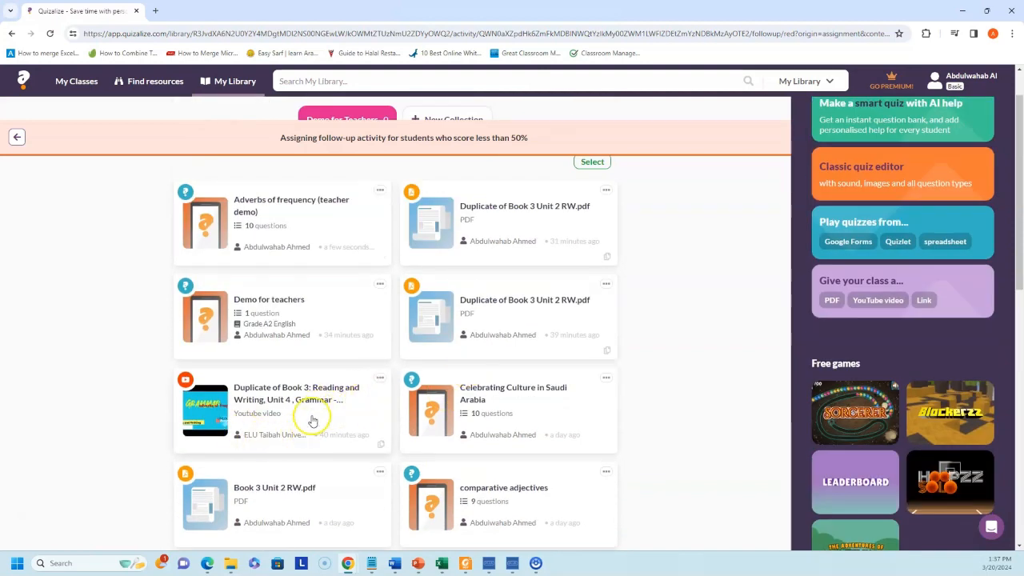
click(282, 394)
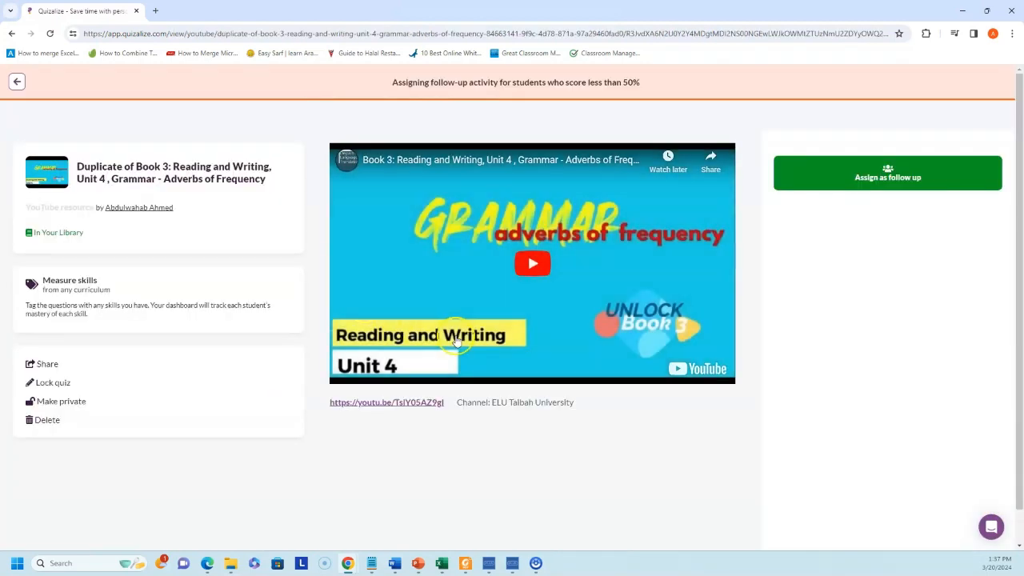
scroll(332, 312, down, 1)
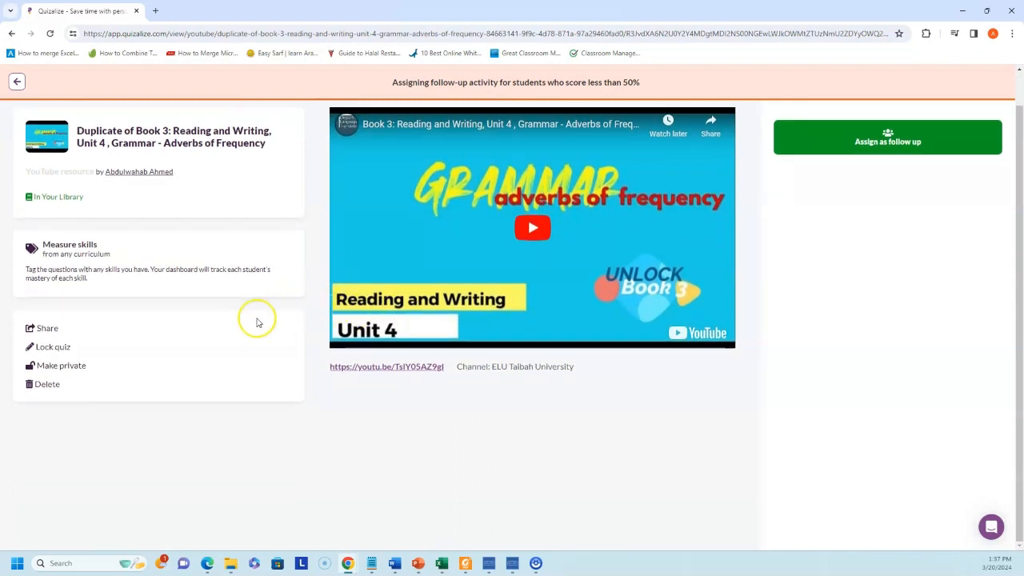
click(871, 146)
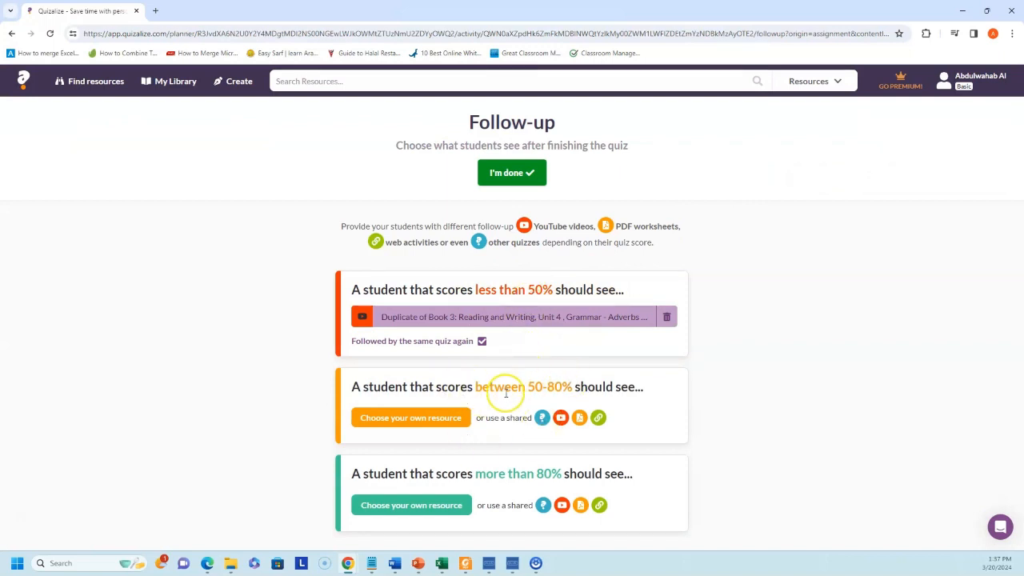
click(512, 173)
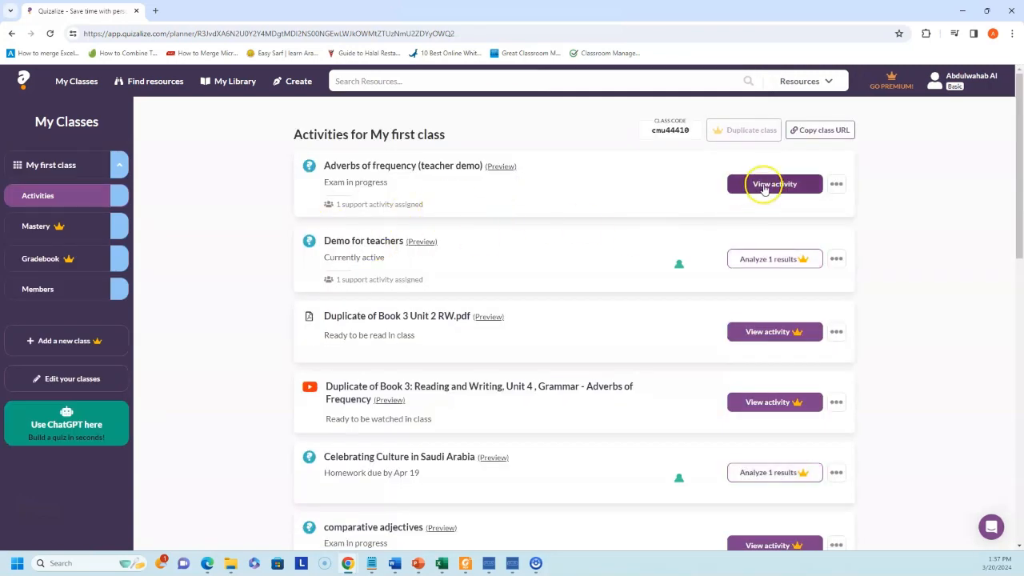
- Open the Adverbs of frequency (teacher demo) quiz overview and copy its magic class link
click(764, 184)
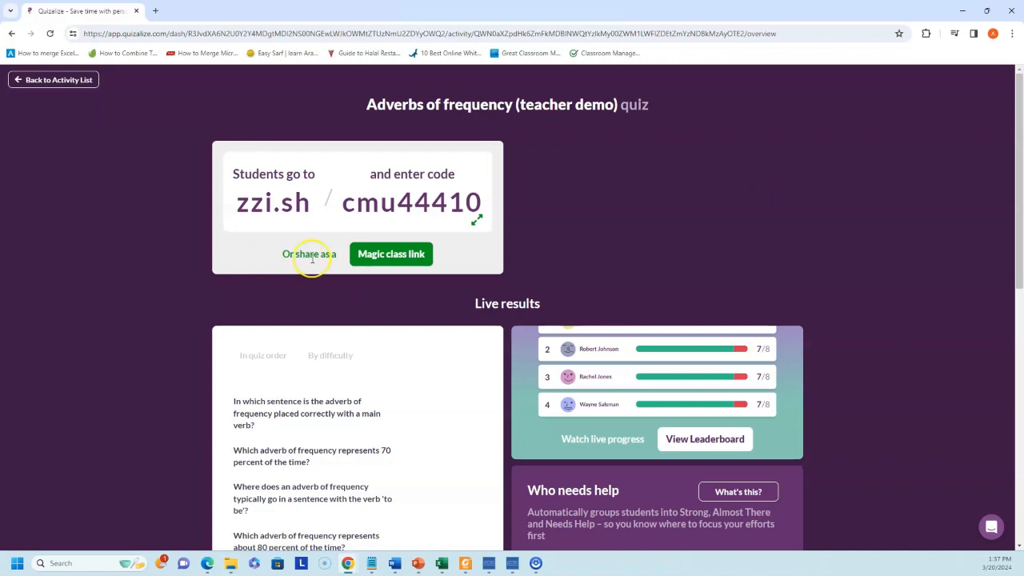
click(395, 259)
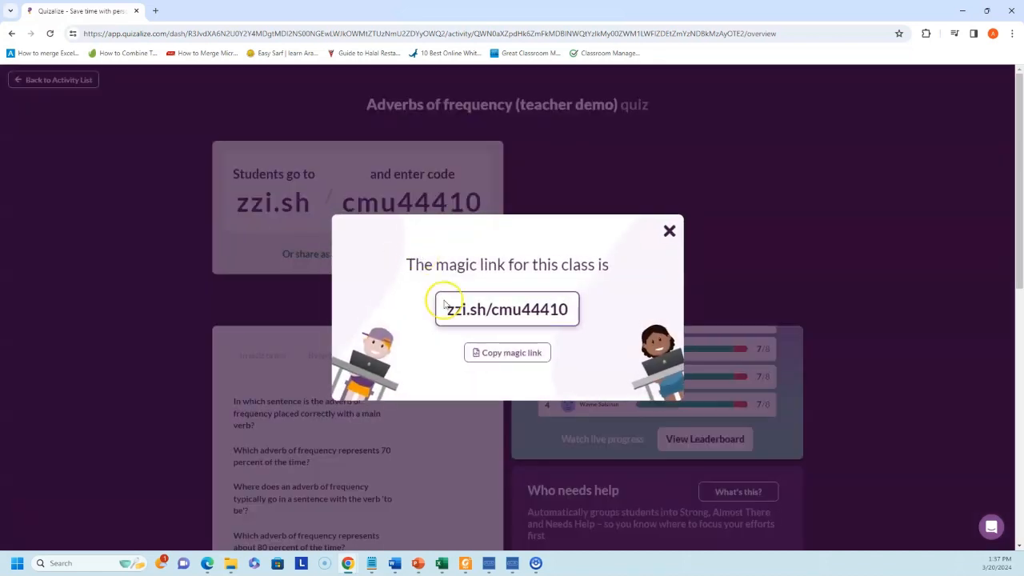
click(509, 354)
click(669, 231)
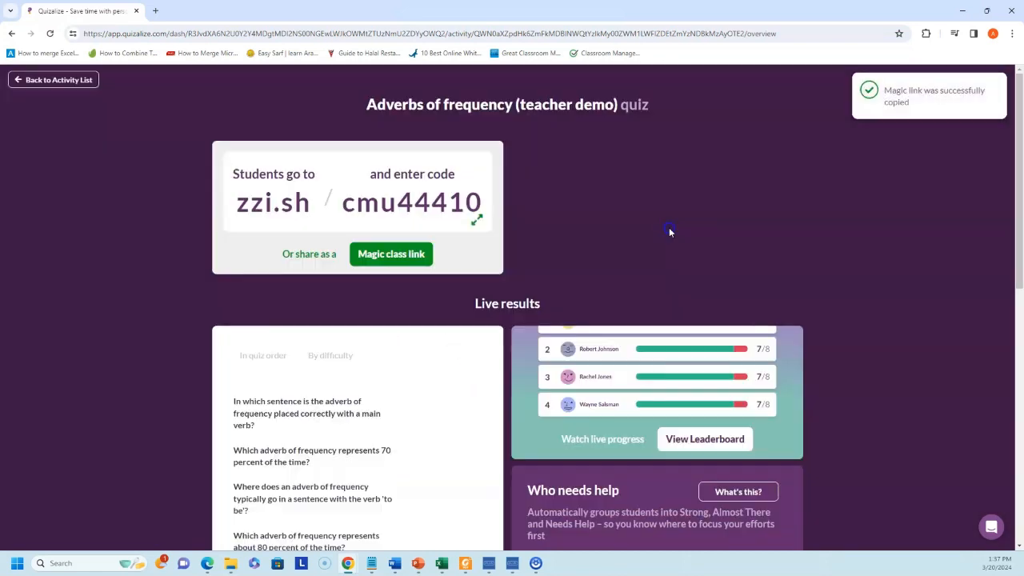
- Sort the live-result questions by difficulty and look over the results page
scroll(680, 312, down, 1)
scroll(288, 240, down, 1)
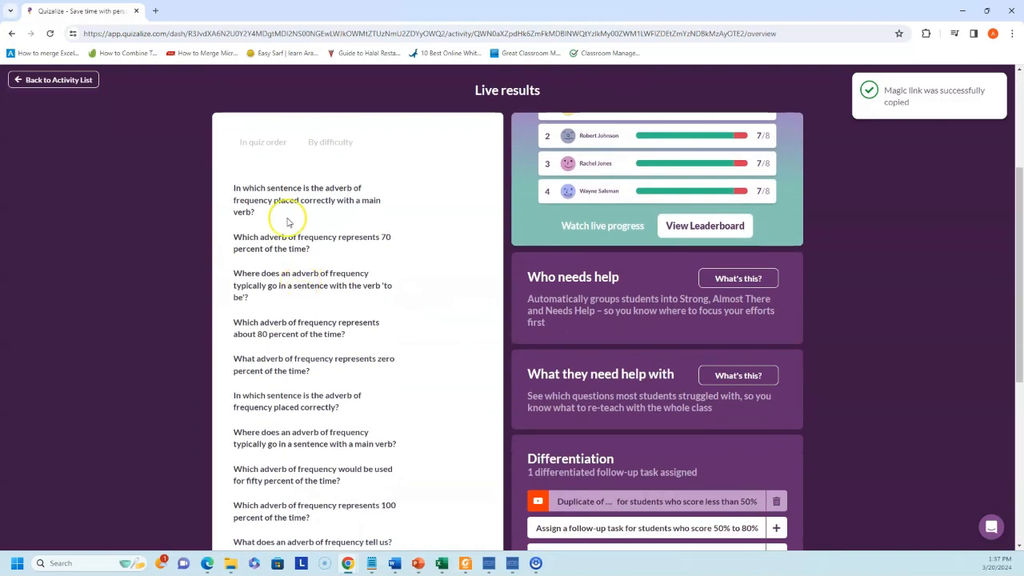
click(265, 143)
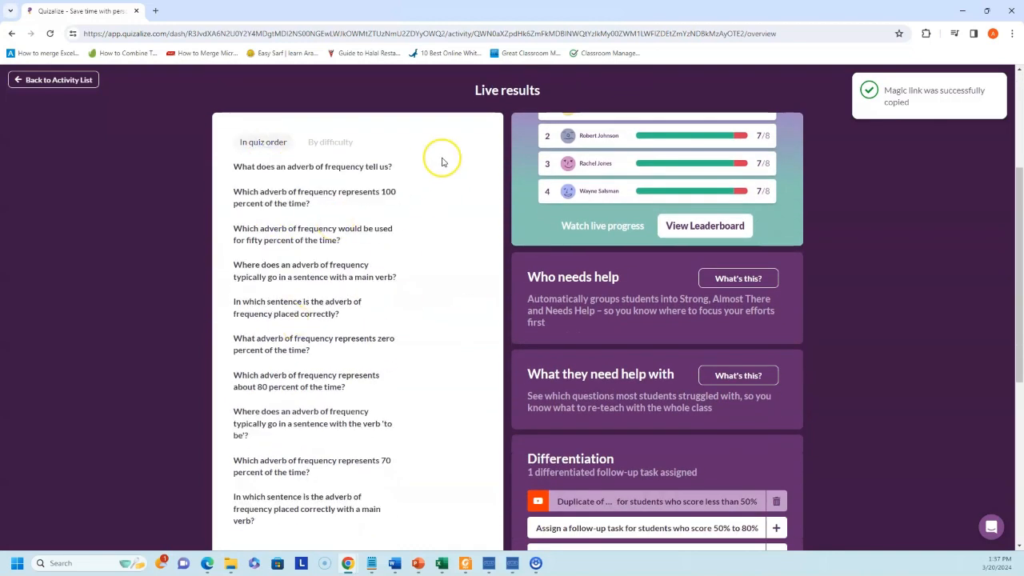
click(320, 142)
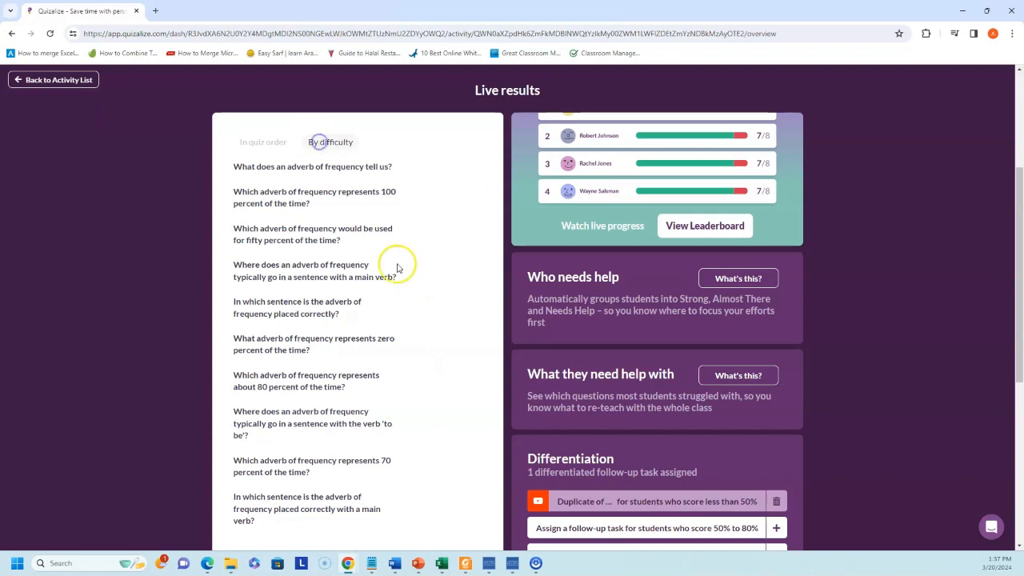
scroll(389, 422, up, 2)
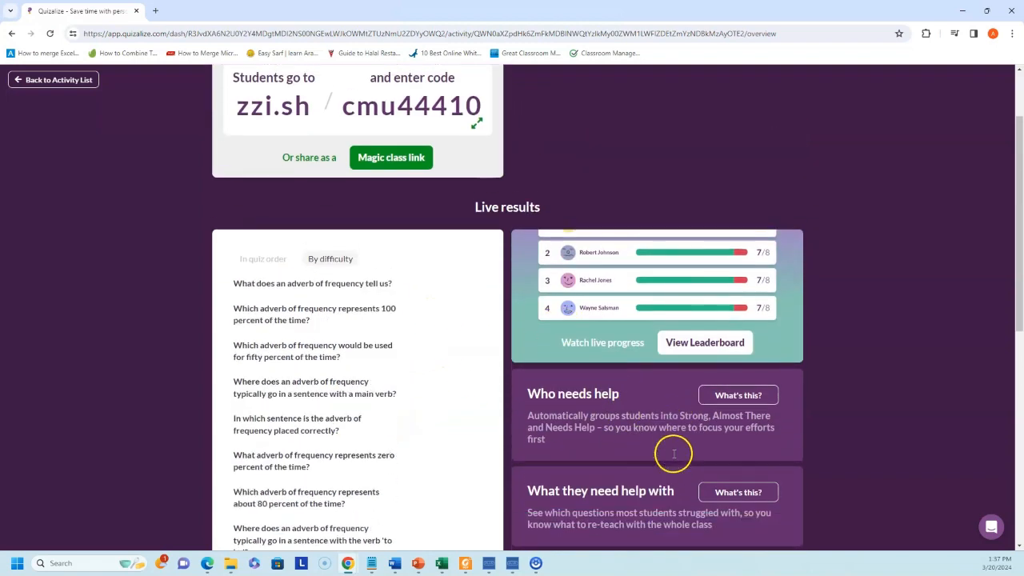
scroll(672, 448, down, 2)
scroll(679, 373, down, 2)
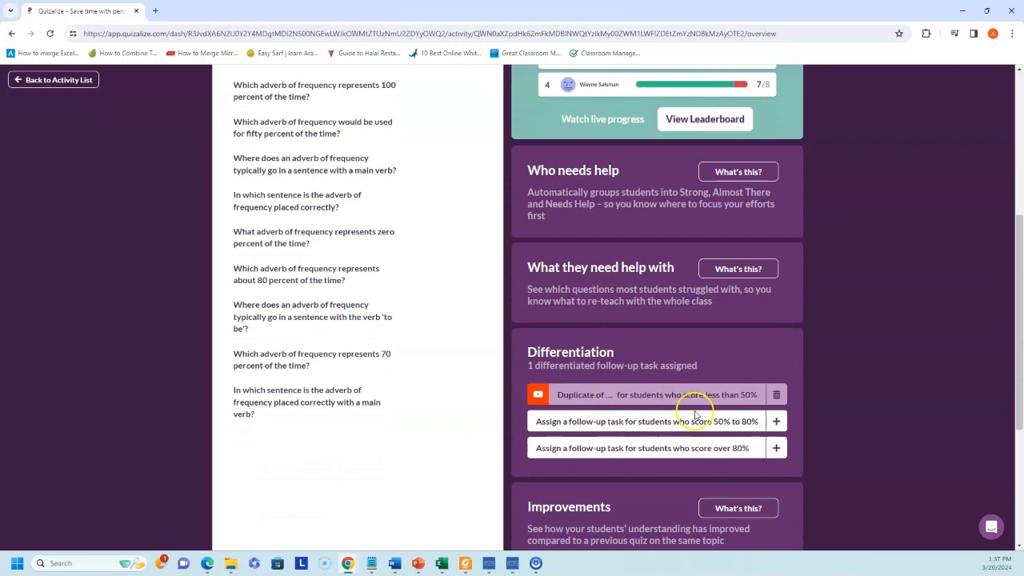
scroll(688, 424, down, 2)
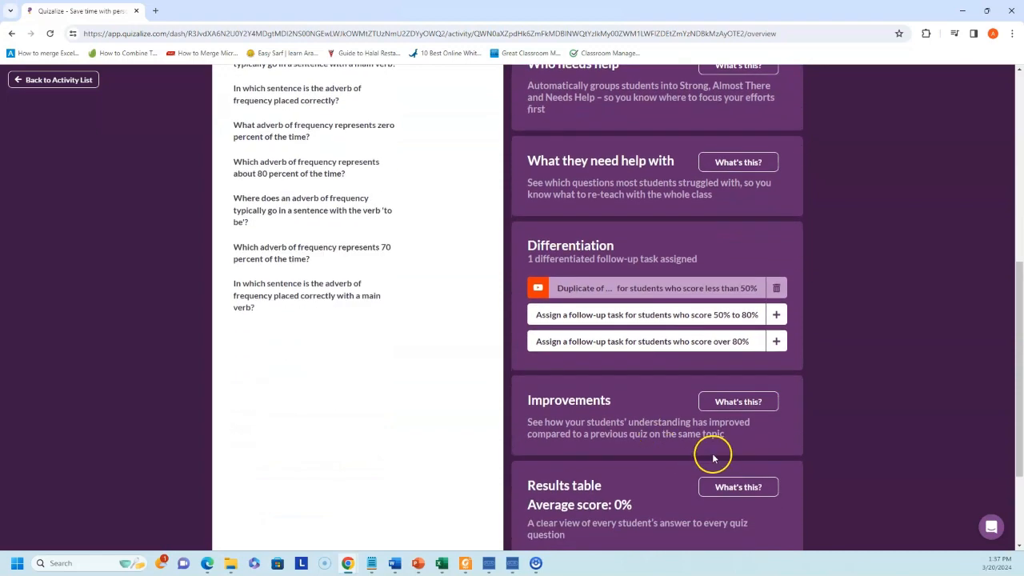
scroll(648, 412, down, 2)
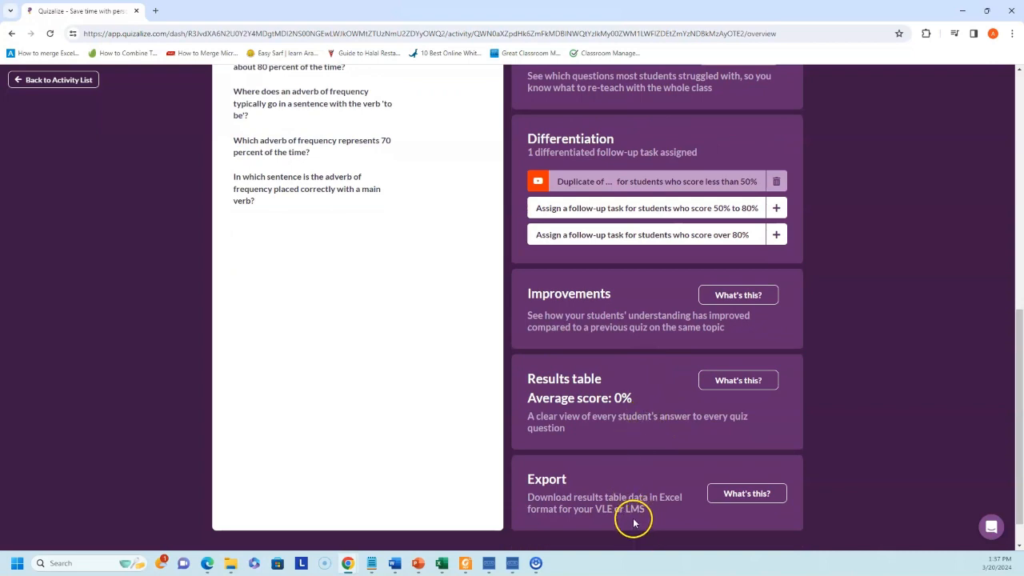
scroll(682, 503, up, 2)
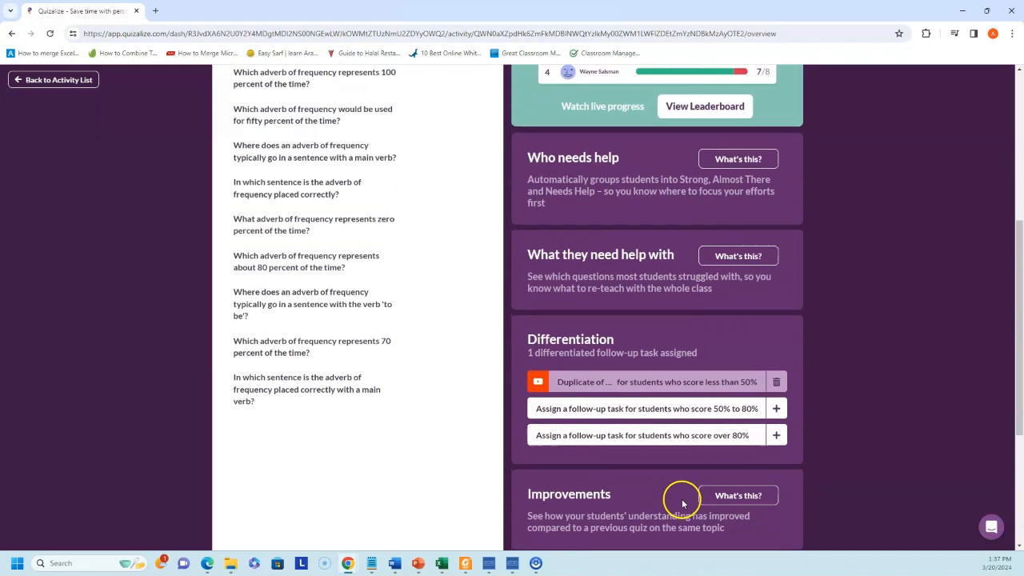
scroll(682, 504, up, 4)
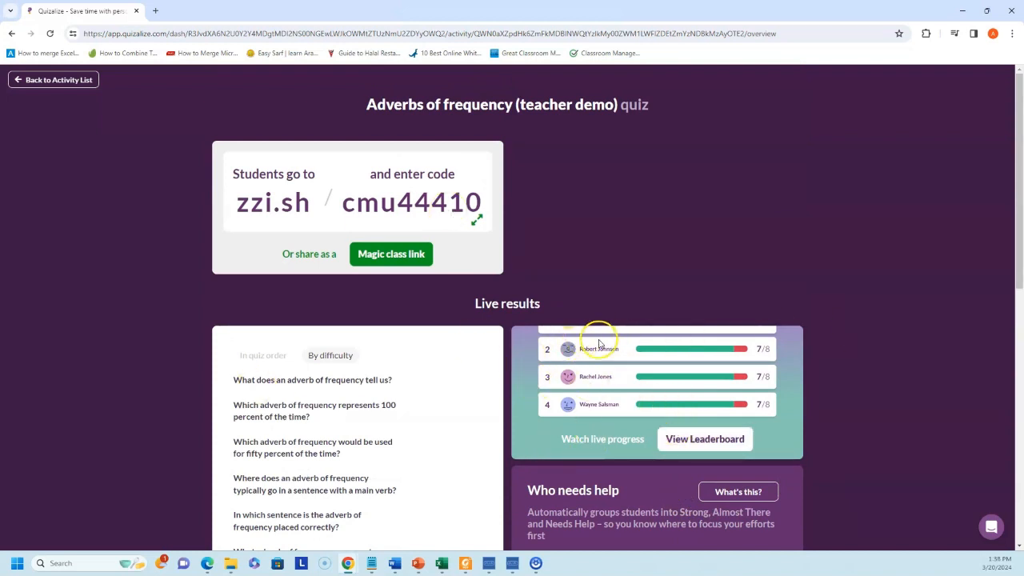
- From the class activity list, start a new AI smart quiz generated from a PDF
click(76, 80)
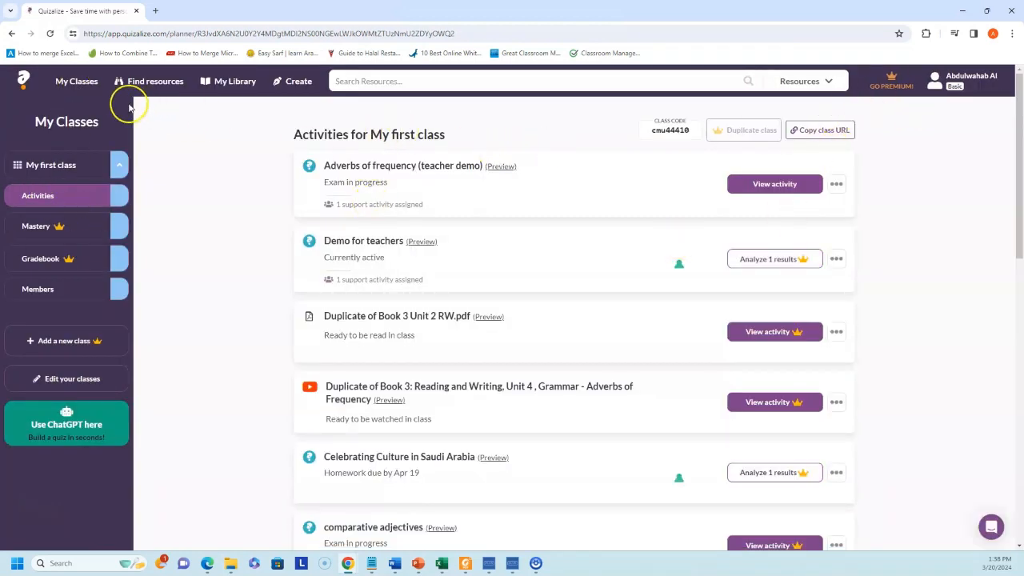
click(298, 82)
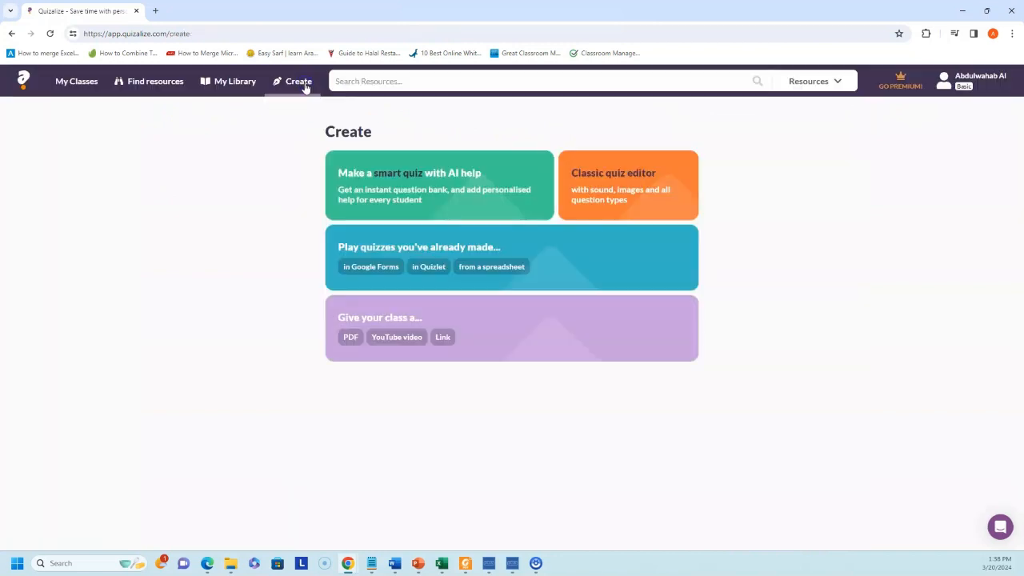
click(452, 182)
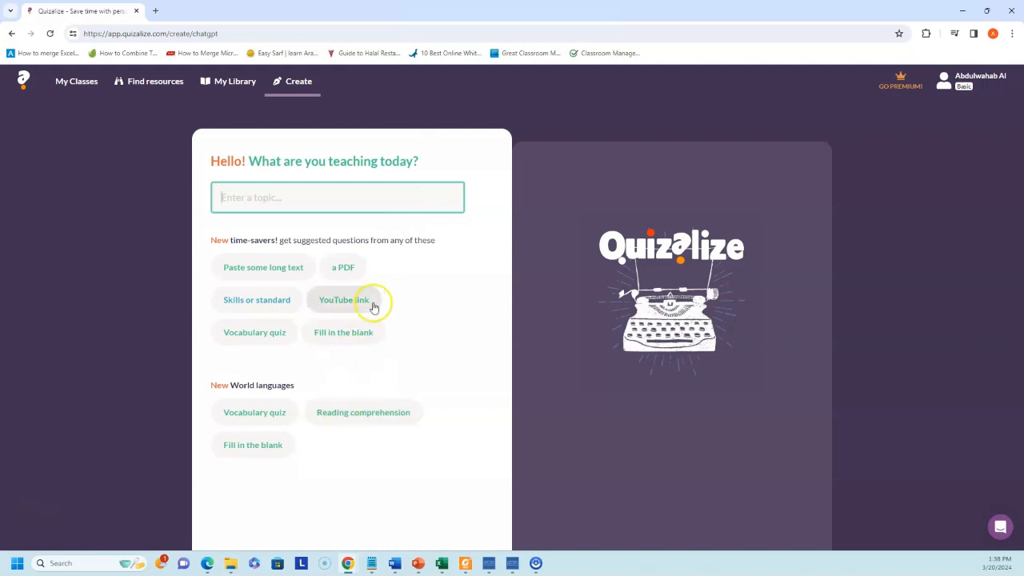
click(339, 269)
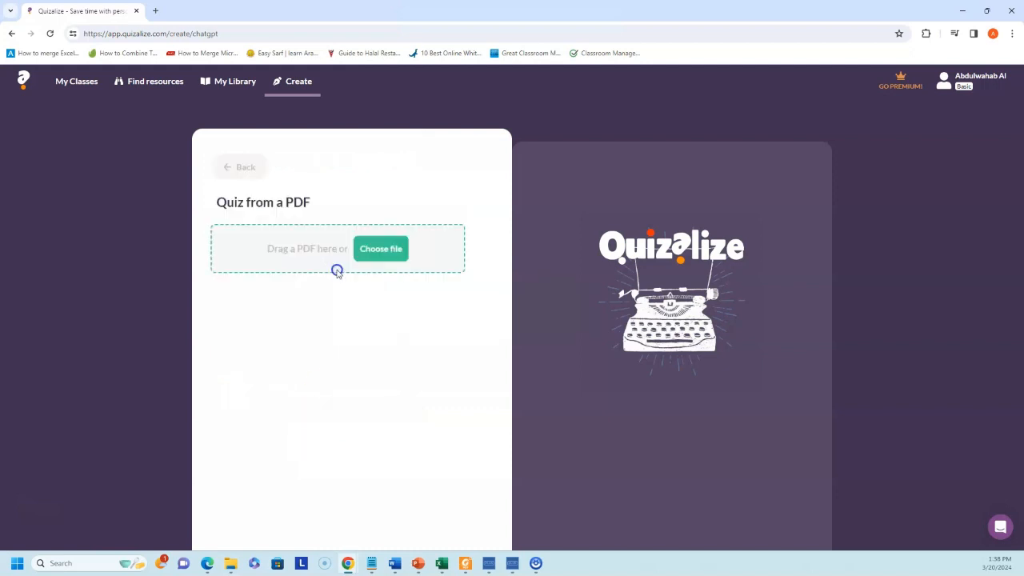
- Upload Book 3 Unit 2 RW.pdf from Downloads and set the grade level to College
click(389, 255)
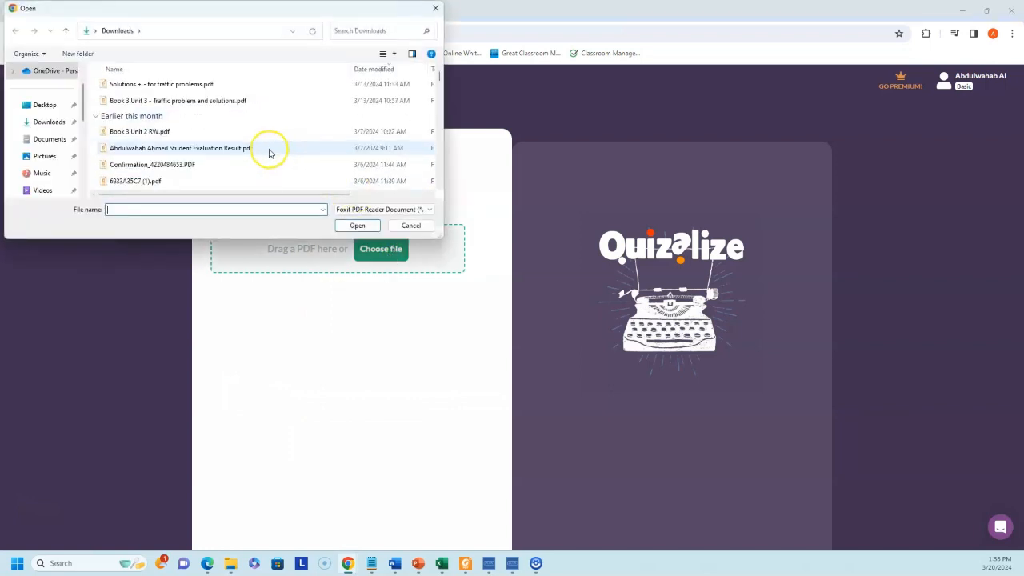
scroll(256, 150, up, 1)
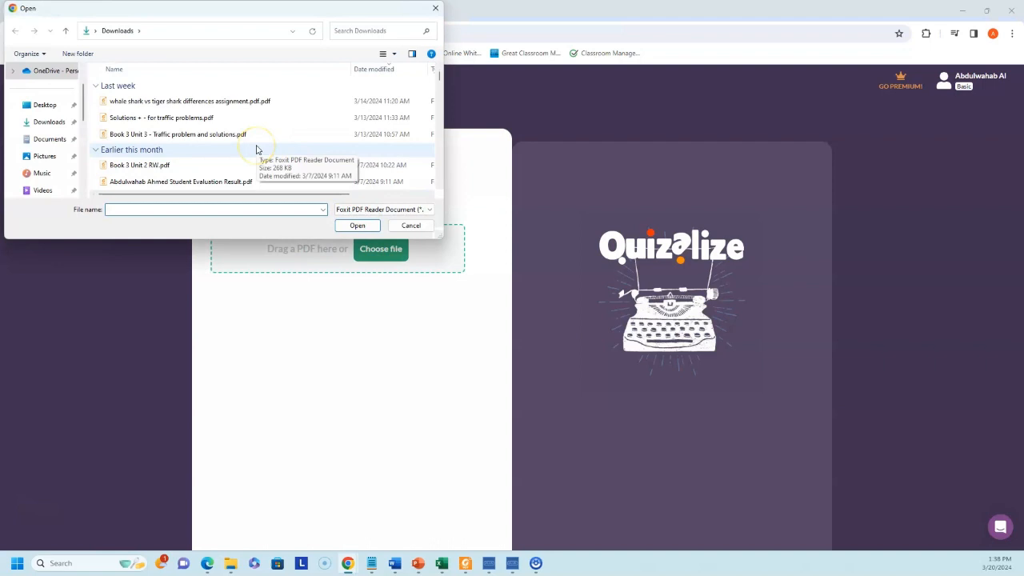
double_click(154, 166)
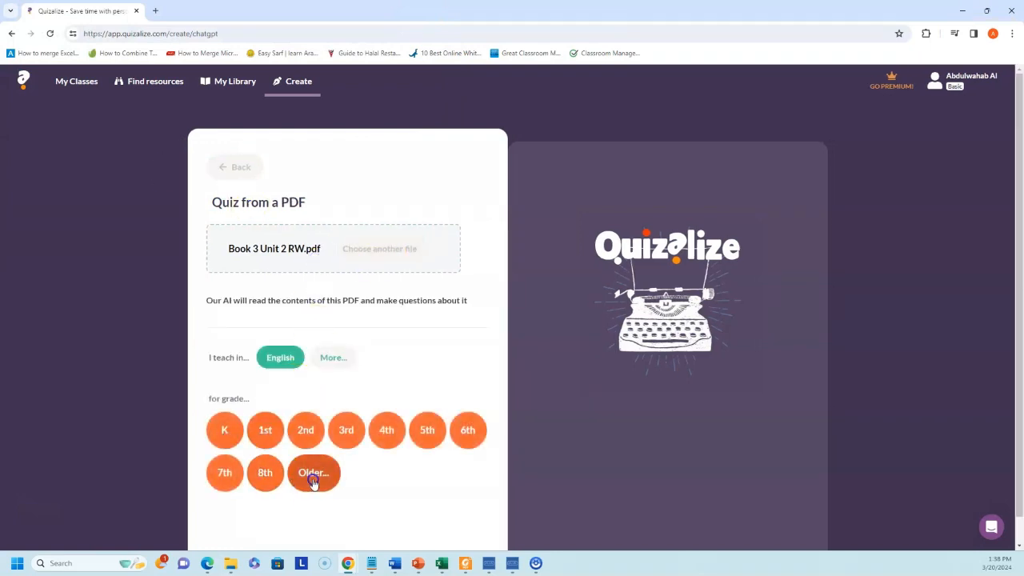
click(313, 476)
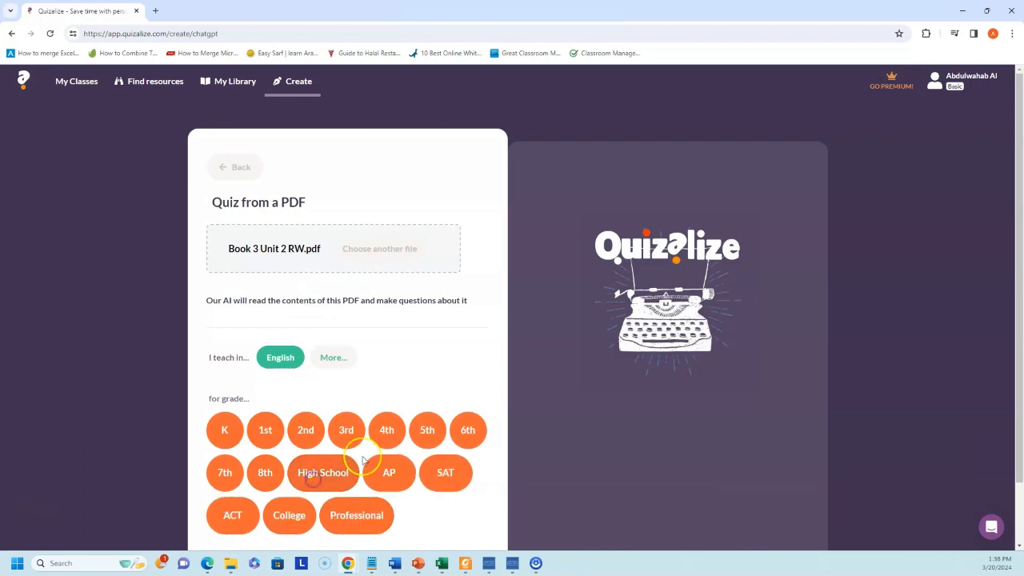
click(291, 517)
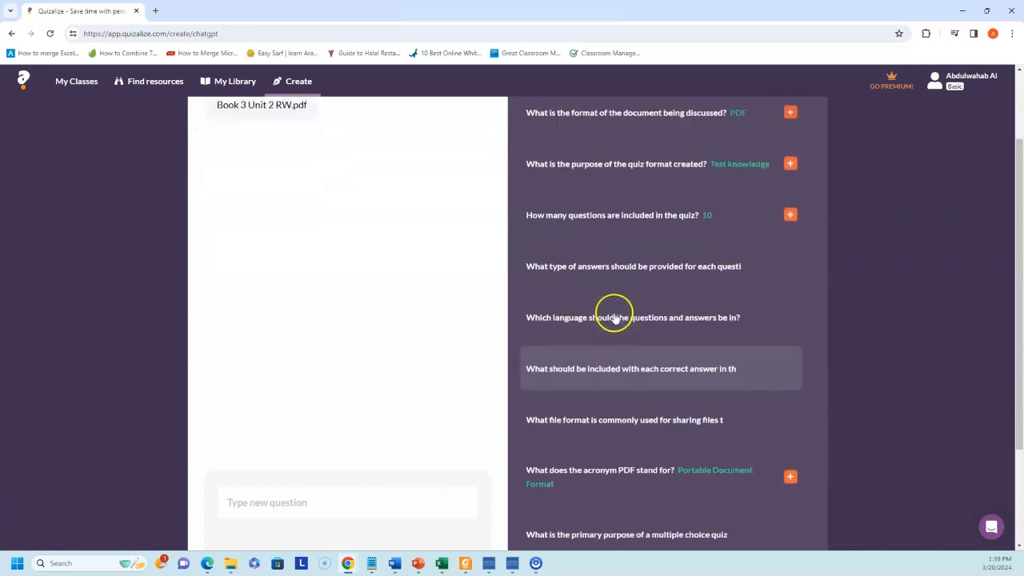
- Add the document-format, quiz-purpose, answer-type and question-language suggested questions to the quiz
scroll(595, 325, up, 1)
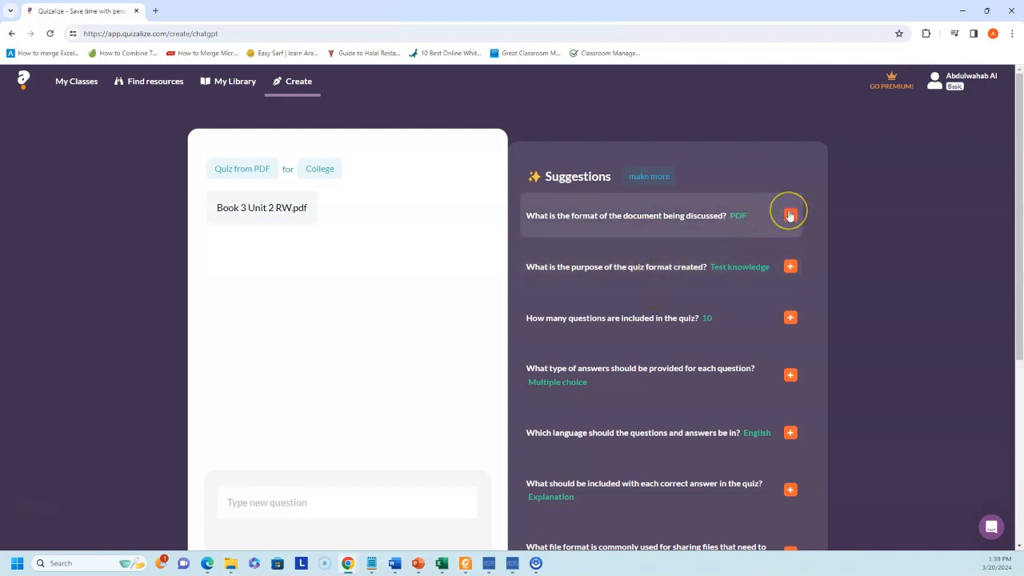
scroll(790, 264, down, 4)
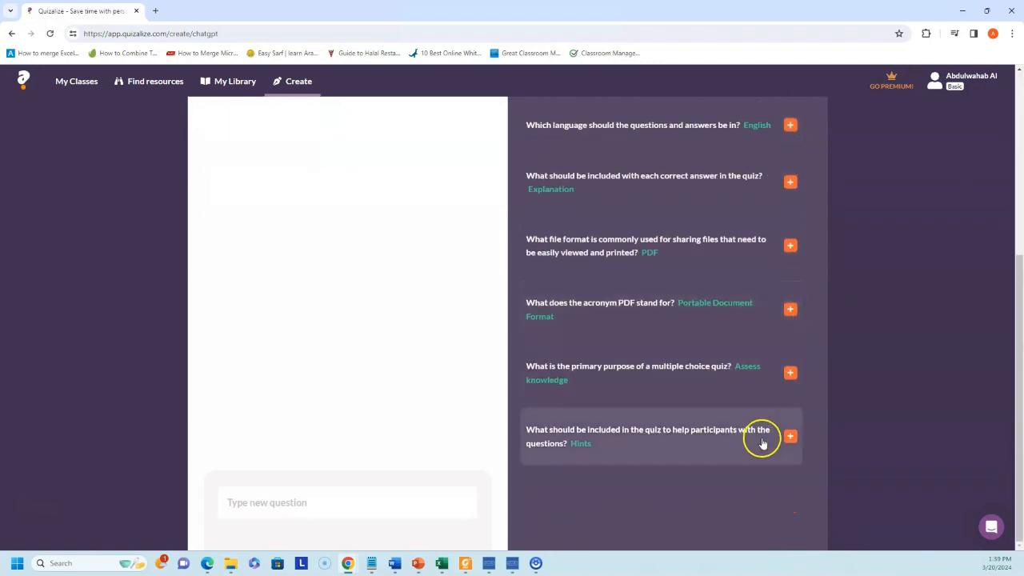
scroll(788, 436, up, 4)
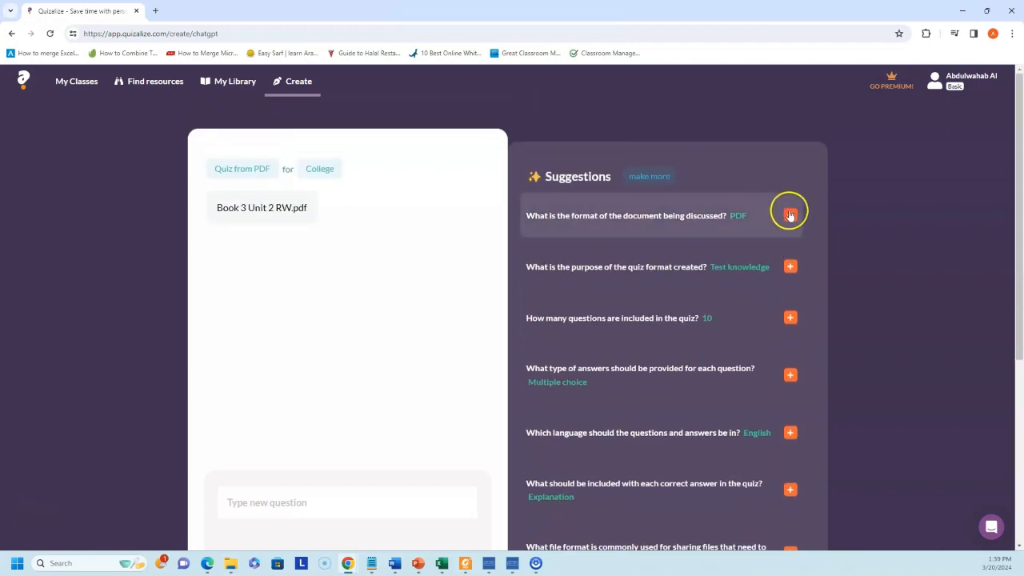
click(789, 211)
click(790, 267)
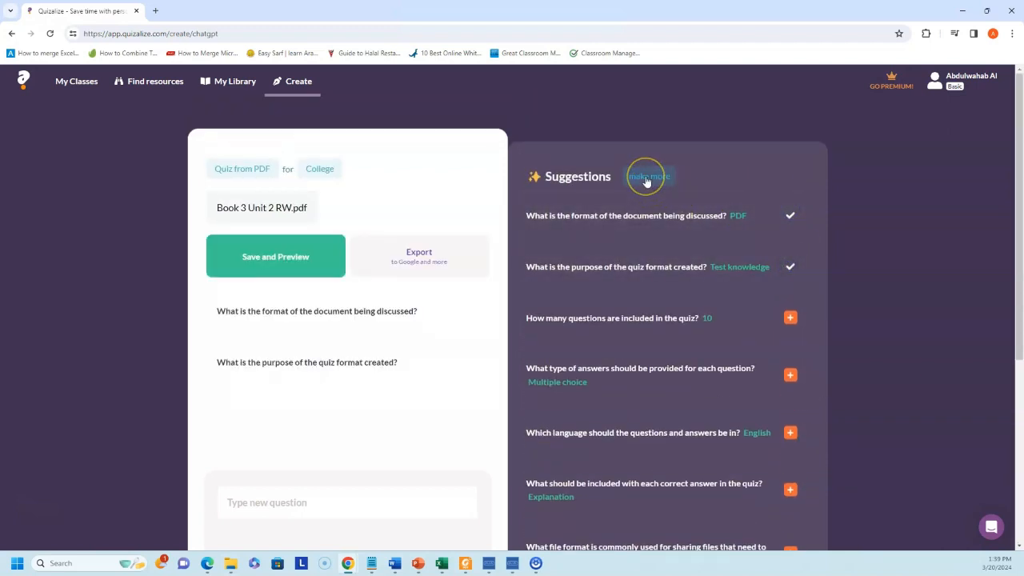
click(789, 317)
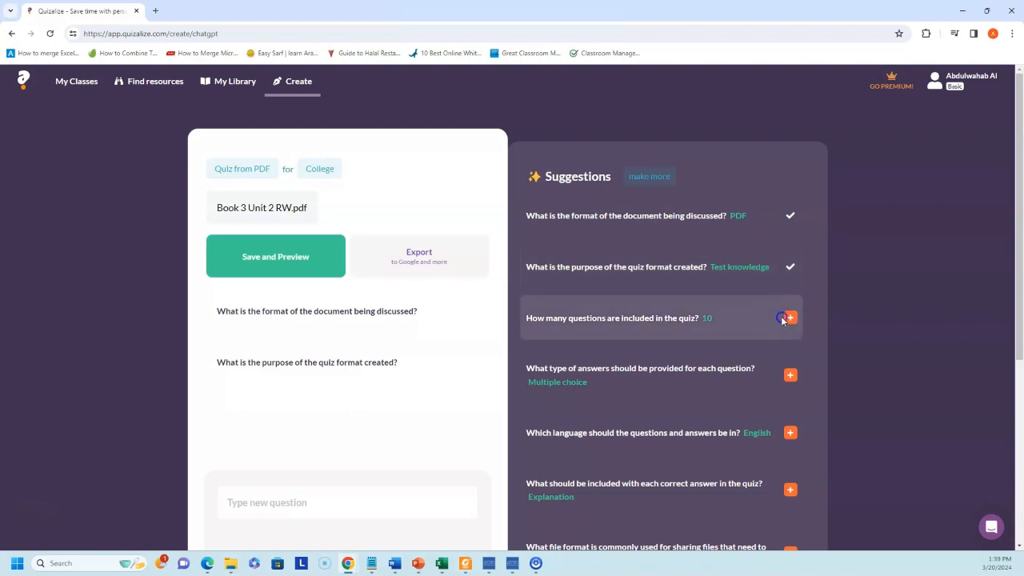
click(788, 373)
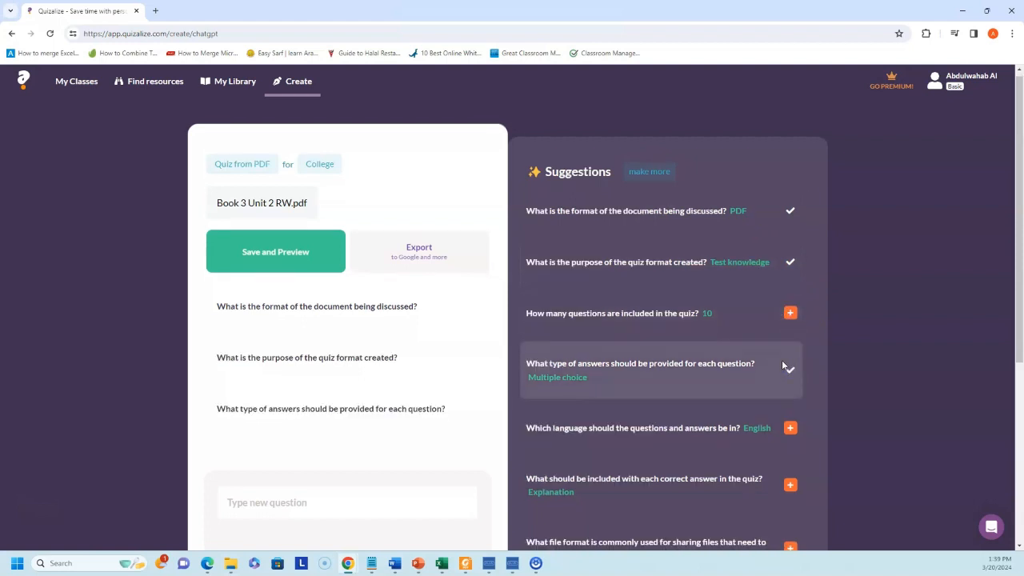
scroll(781, 360, down, 1)
click(790, 378)
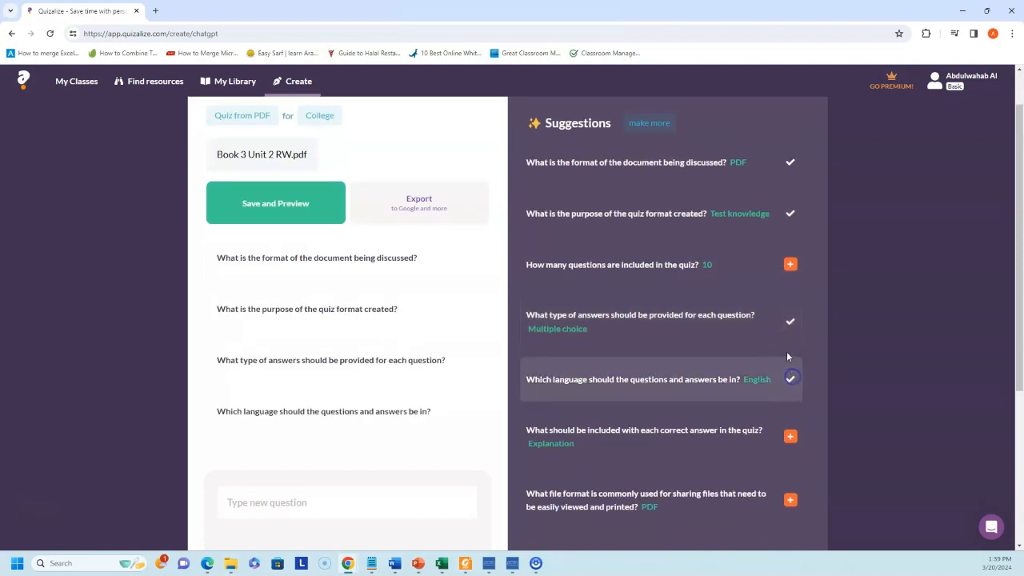
- Add the Explanation, file-format, PDF acronym, multiple-choice purpose and Hints suggestions, then open the save dialog
scroll(787, 352, down, 2)
click(787, 334)
click(791, 393)
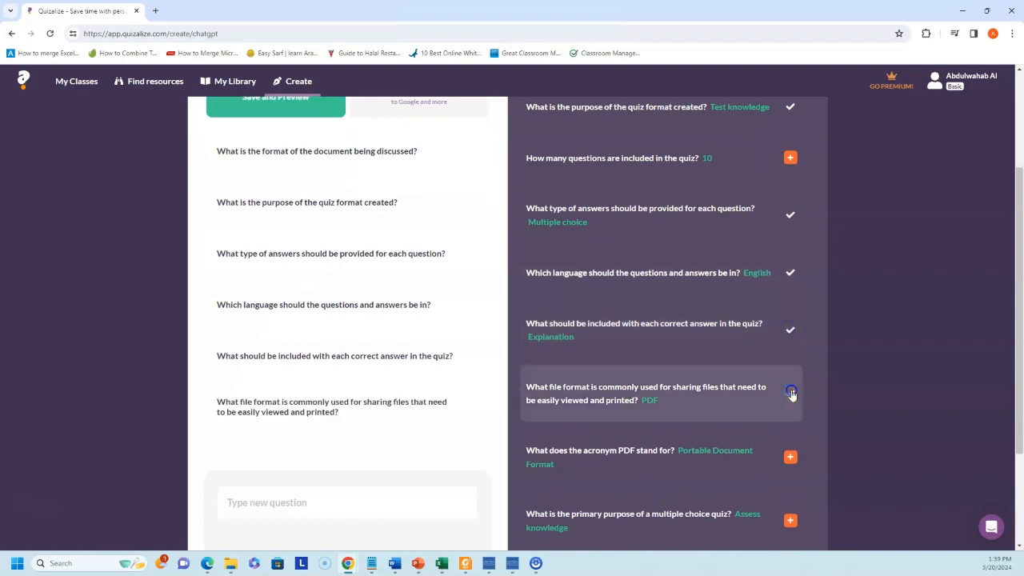
click(791, 457)
click(791, 523)
scroll(804, 480, down, 2)
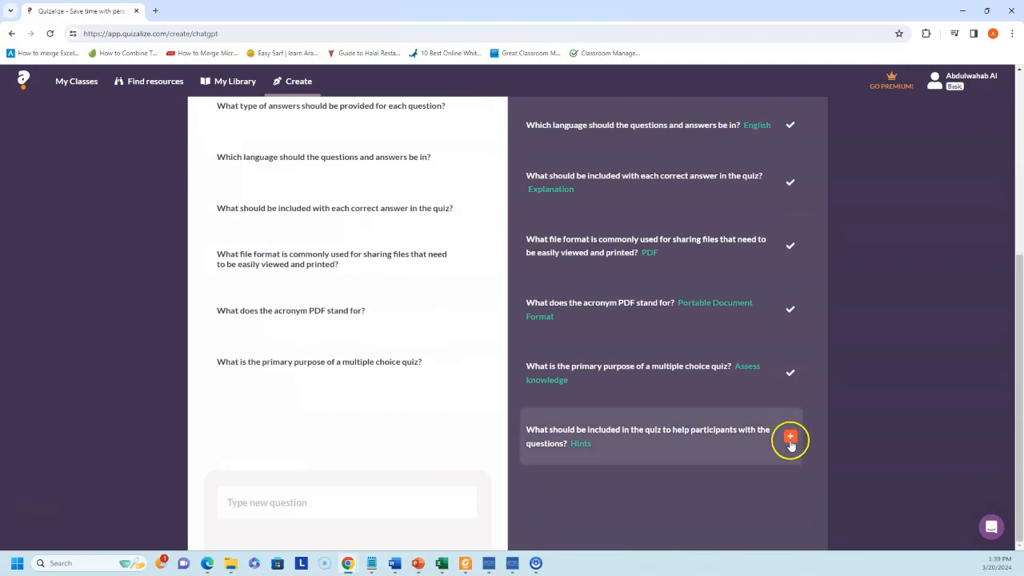
click(790, 438)
scroll(601, 365, up, 4)
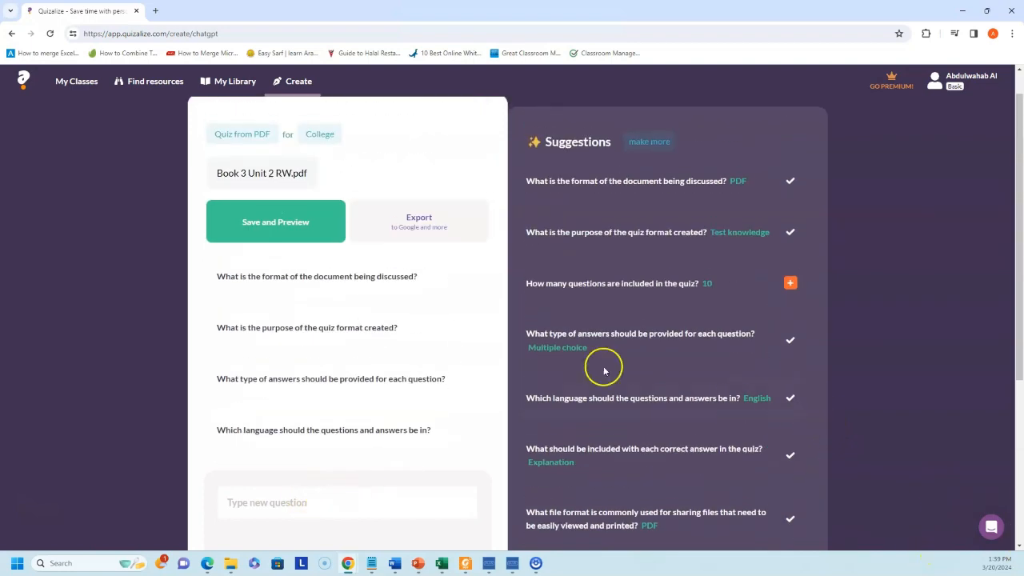
click(287, 272)
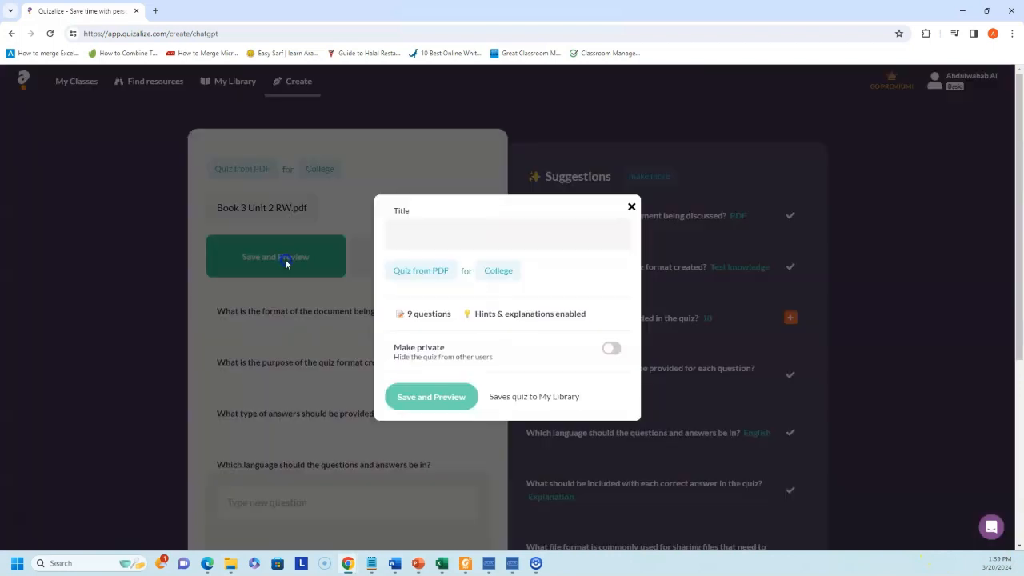
- Title the quiz 'Book 3 Unit 2 RW (teacher)' and save it to the library
click(408, 244)
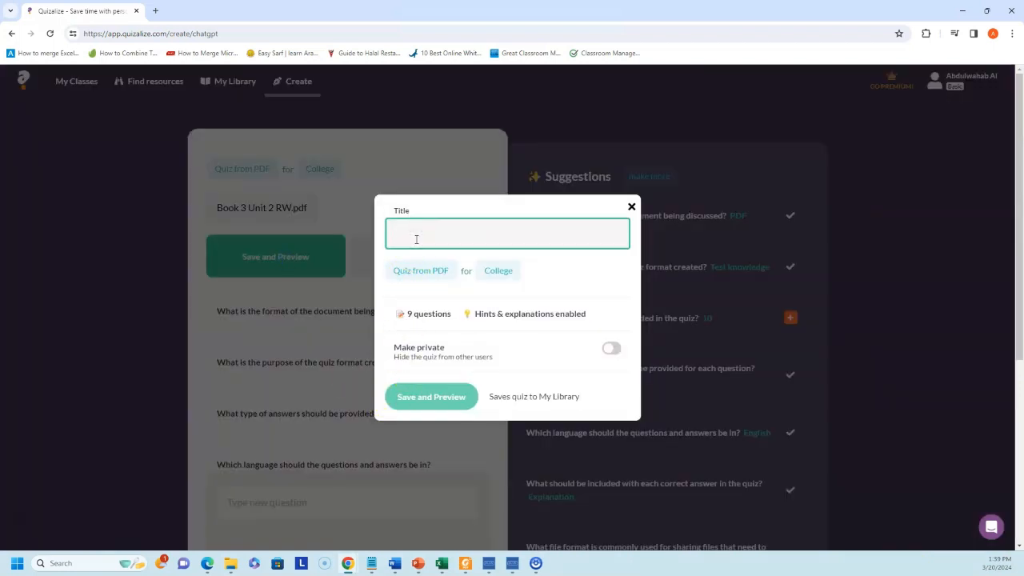
text(Book 3 Unit 2 RW (teacher)
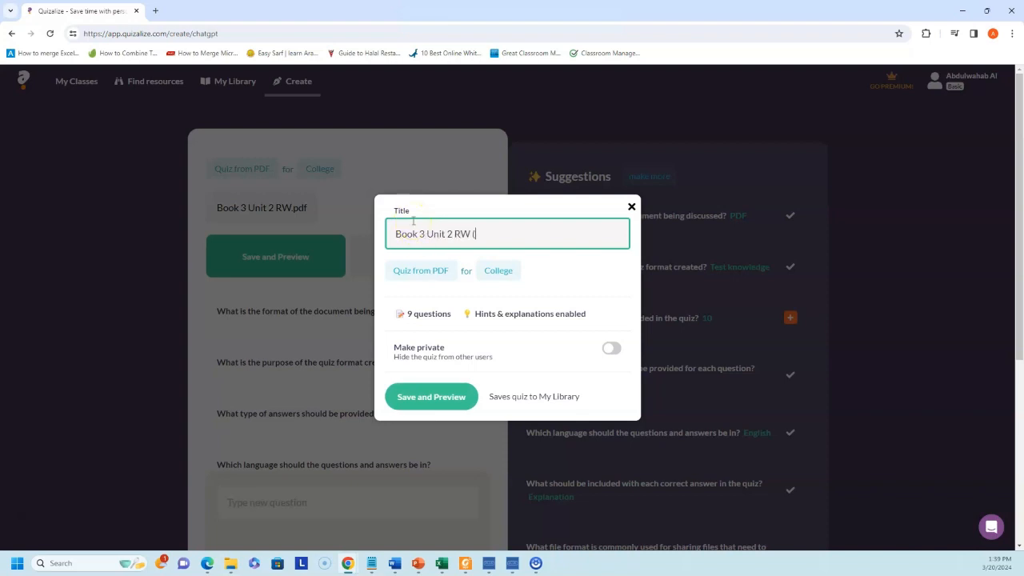
click(420, 406)
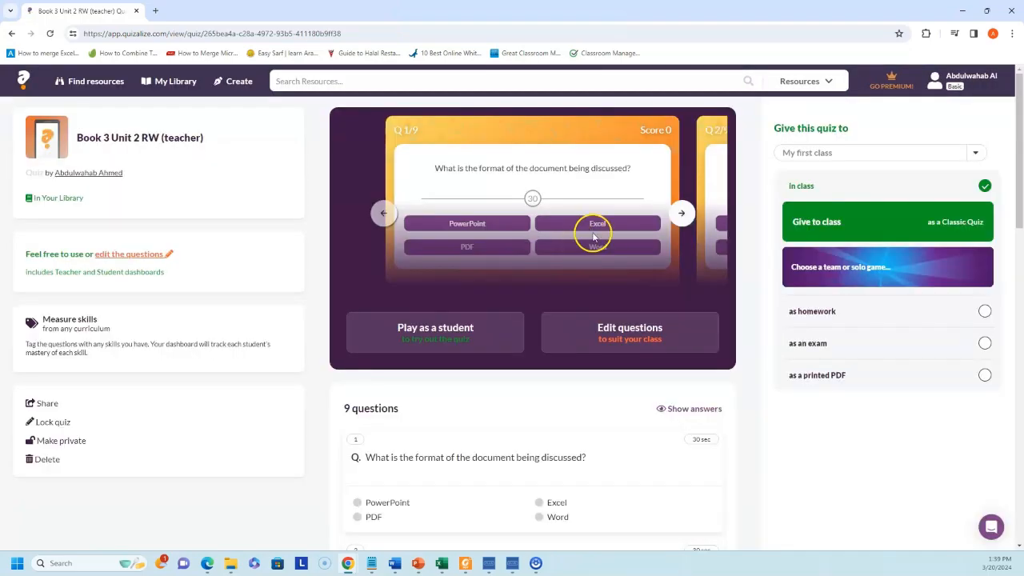
- Review all nine PDF-based questions of the saved quiz, then go to Create
scroll(590, 240, down, 2)
scroll(572, 302, down, 2)
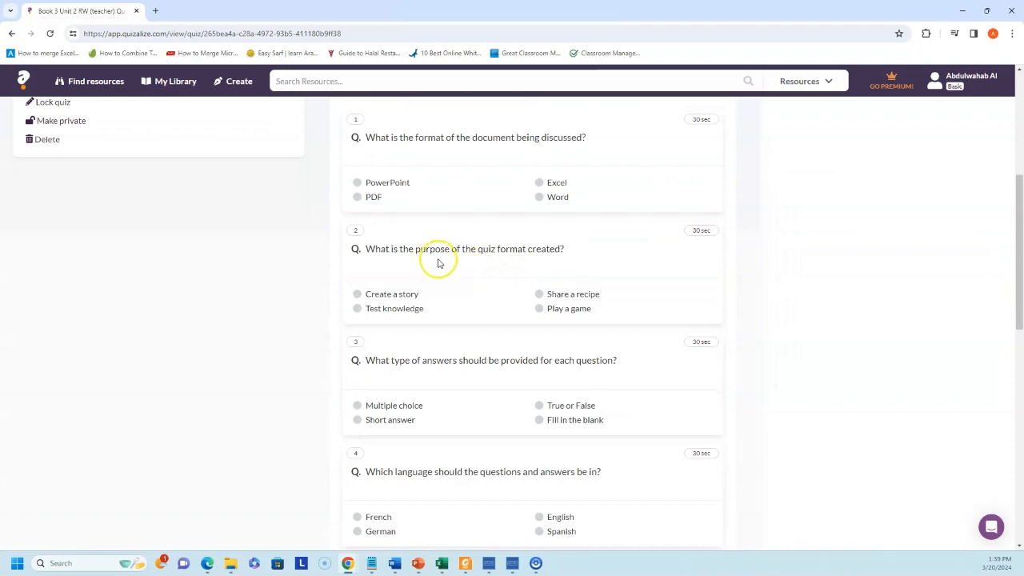
scroll(440, 264, down, 1)
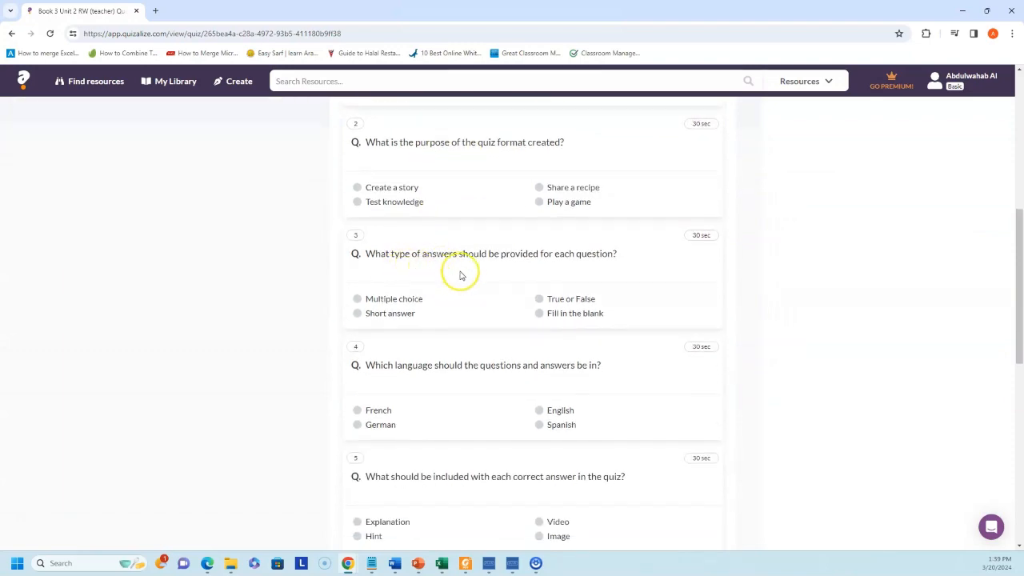
scroll(460, 272, down, 5)
scroll(471, 307, down, 3)
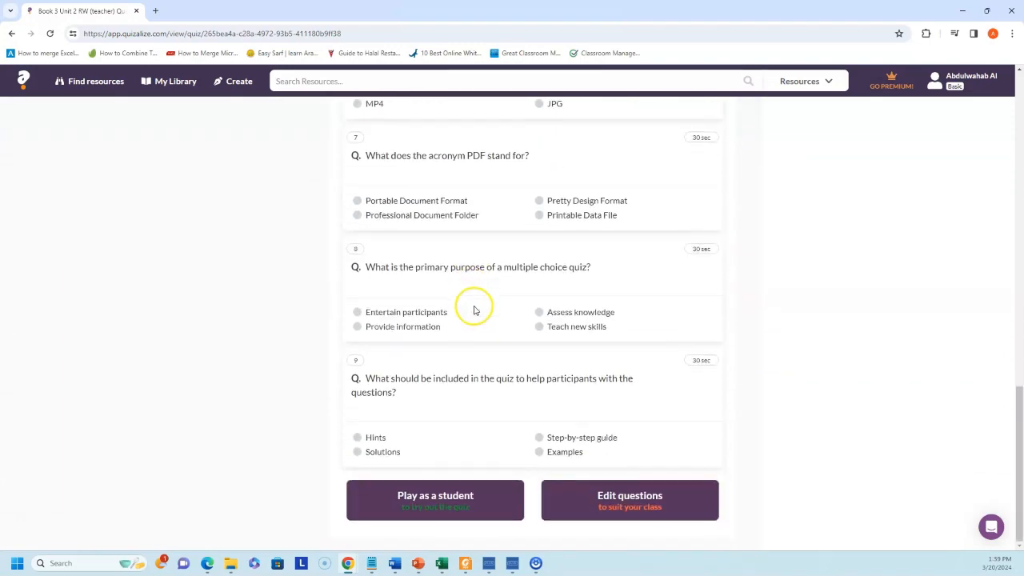
scroll(473, 308, up, 13)
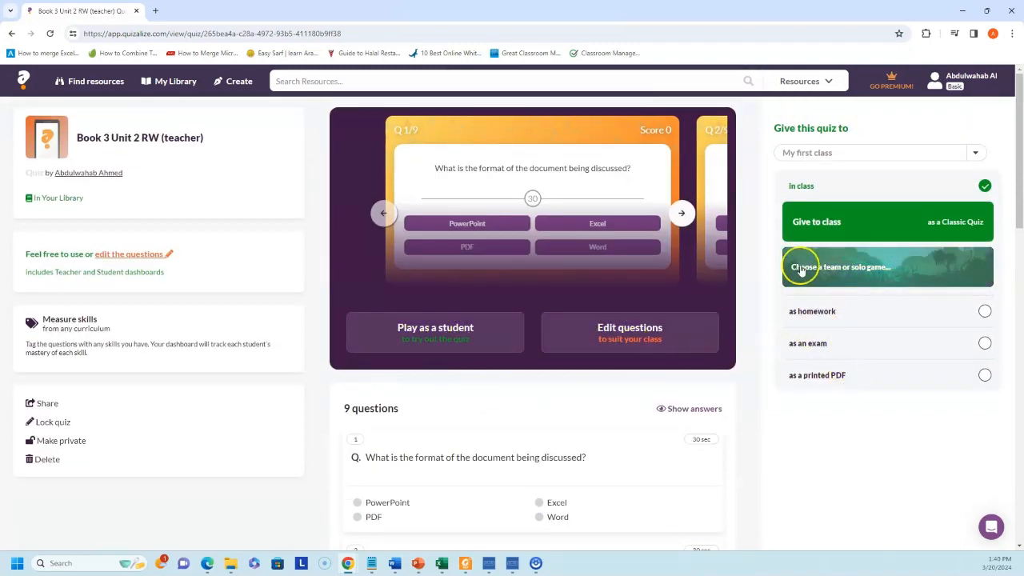
click(233, 81)
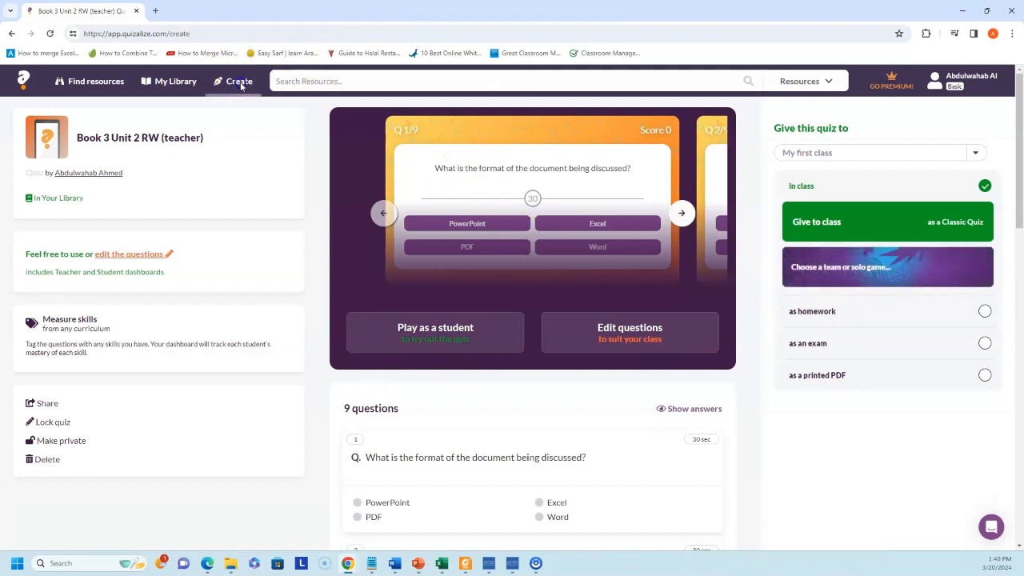
- Start an AI Reading comprehension quiz under World languages from a pasted vocabulary list
click(468, 192)
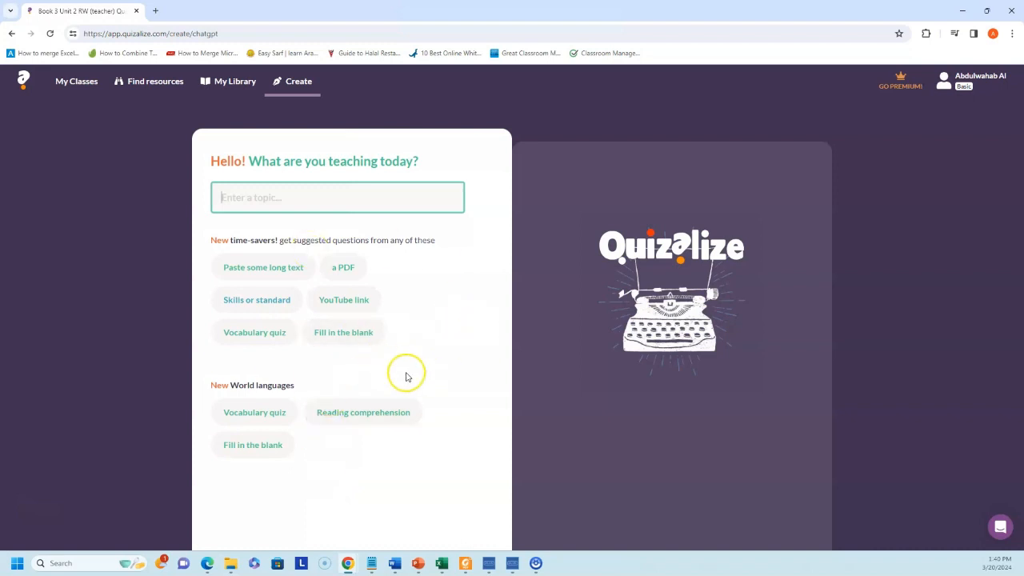
click(357, 419)
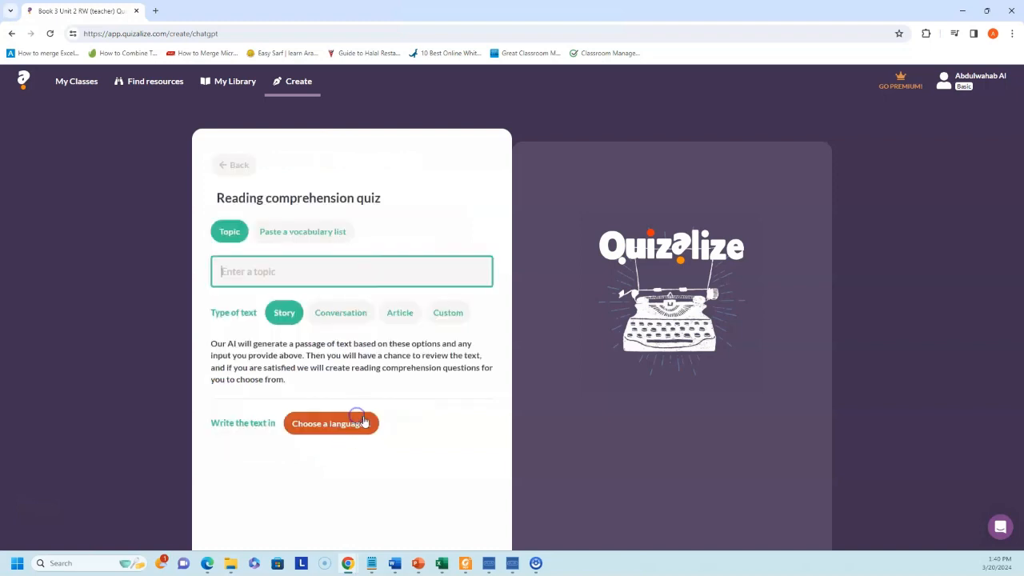
click(314, 232)
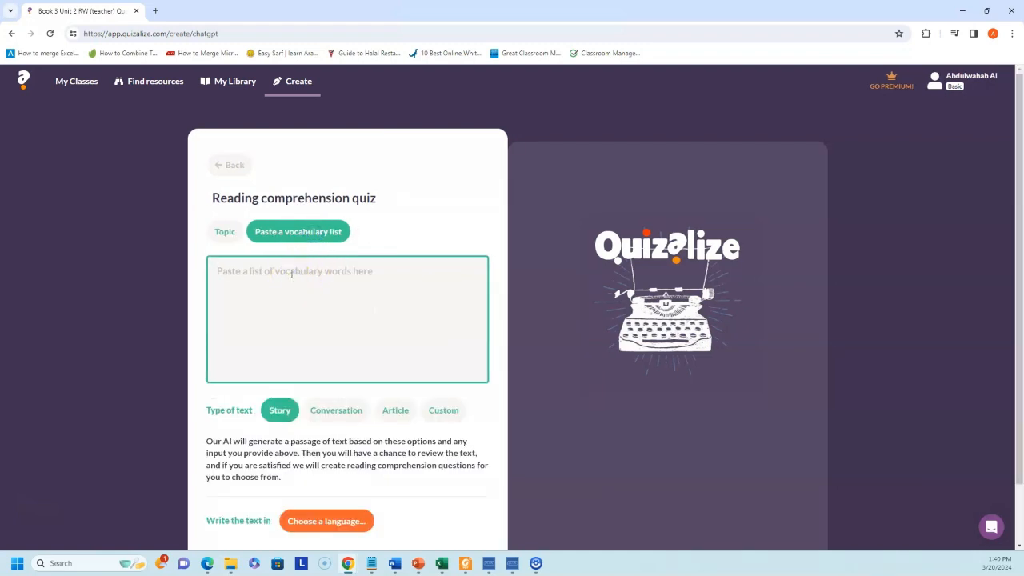
- Replace the wrongly pasted link with the word list: belief, ceremony, endangered, generation, preserve, protection, tradition
key(ctrl+a)
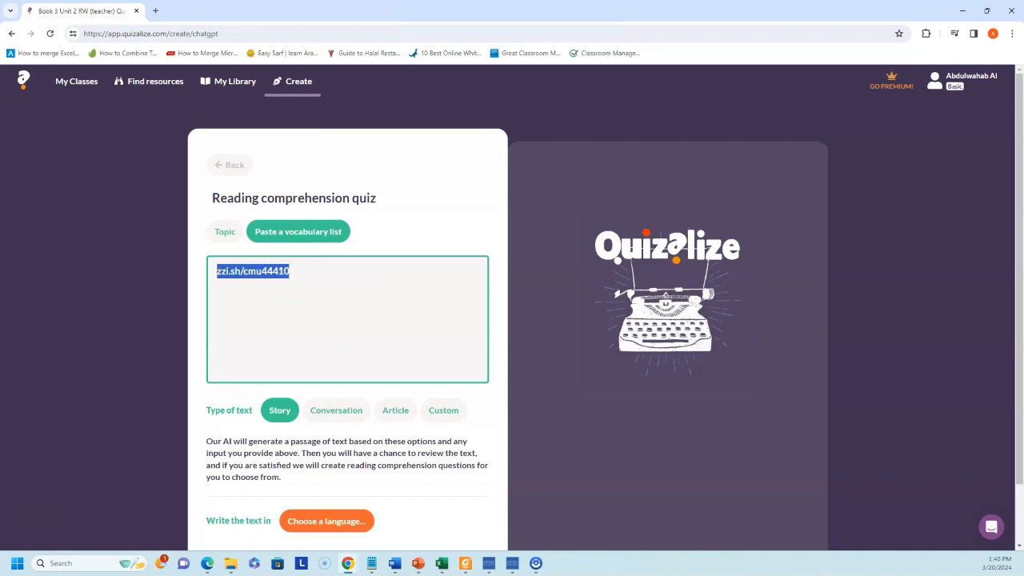
key(BackSpace)
key(alt+Tab)
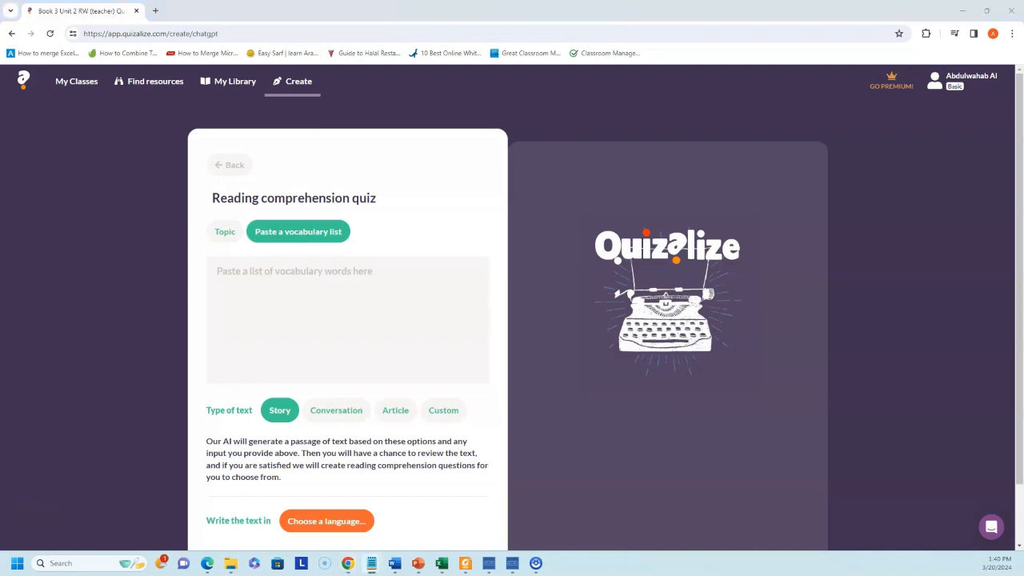
click(253, 280)
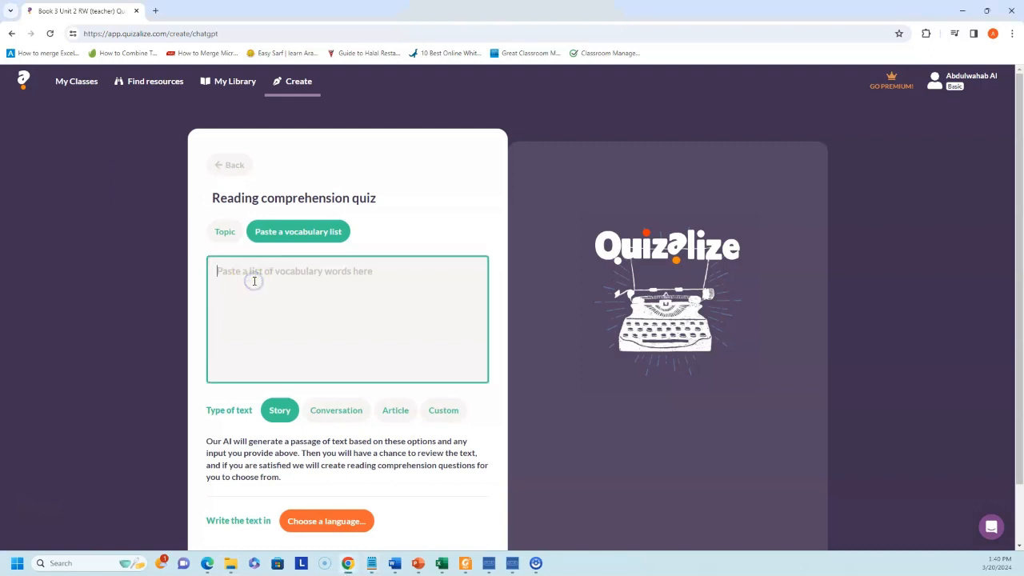
text(customs and traditions in Saudi Arabia belief ceremony endangered generation preserve protection tradition)
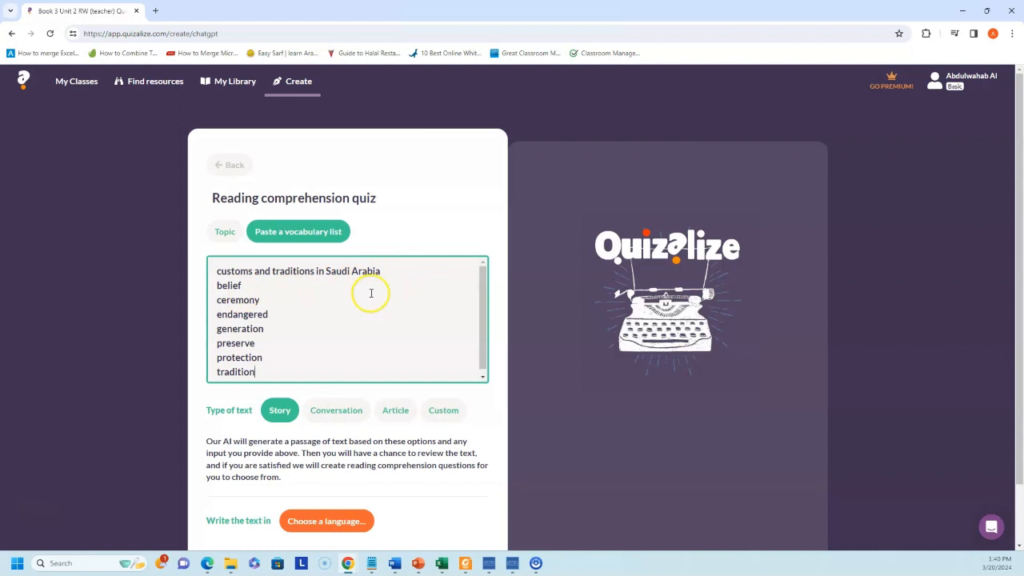
scroll(238, 306, down, 1)
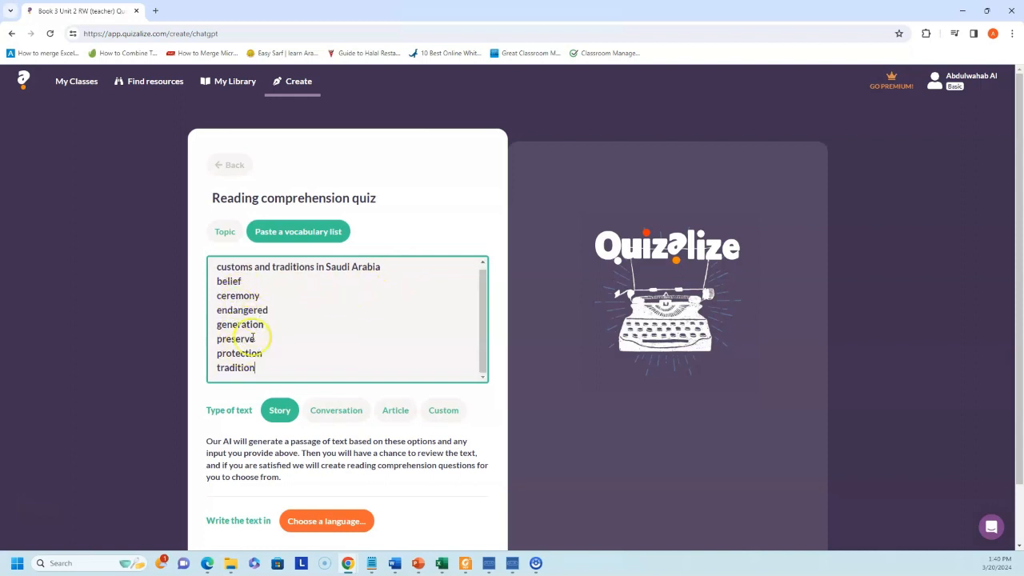
scroll(248, 368, down, 1)
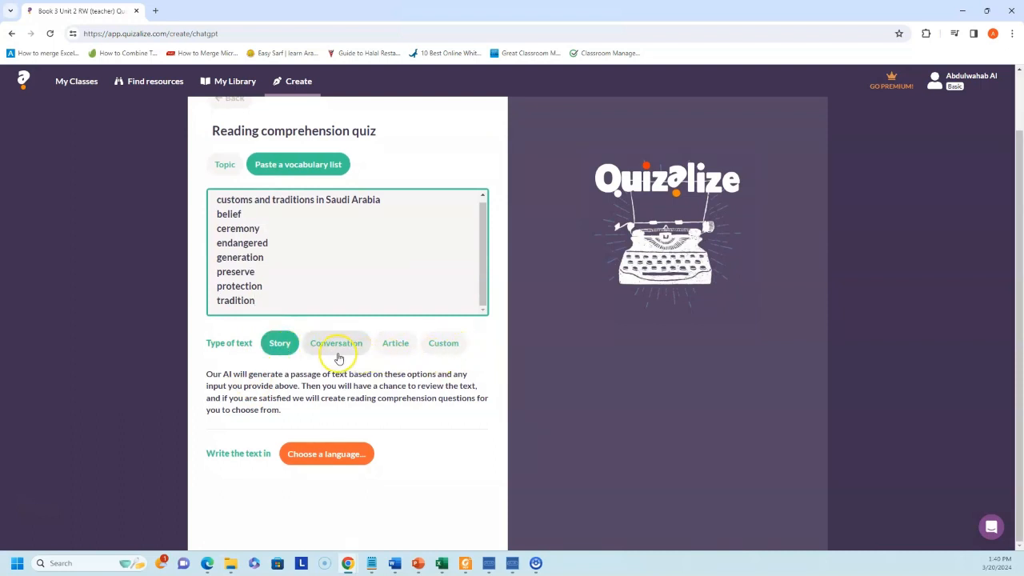
- Make the passage an Article written in English
click(394, 343)
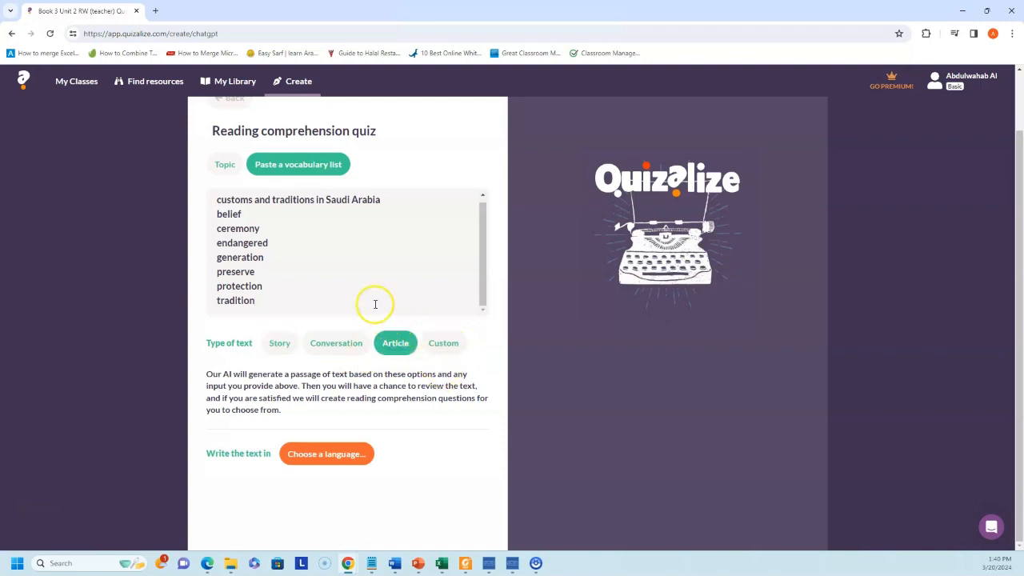
click(309, 464)
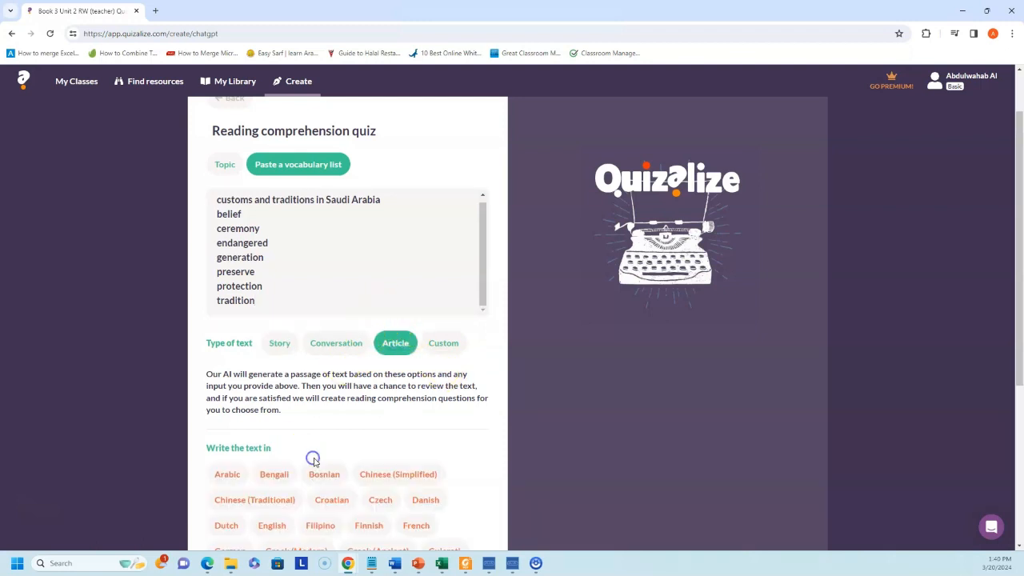
scroll(326, 413, down, 2)
scroll(339, 425, down, 3)
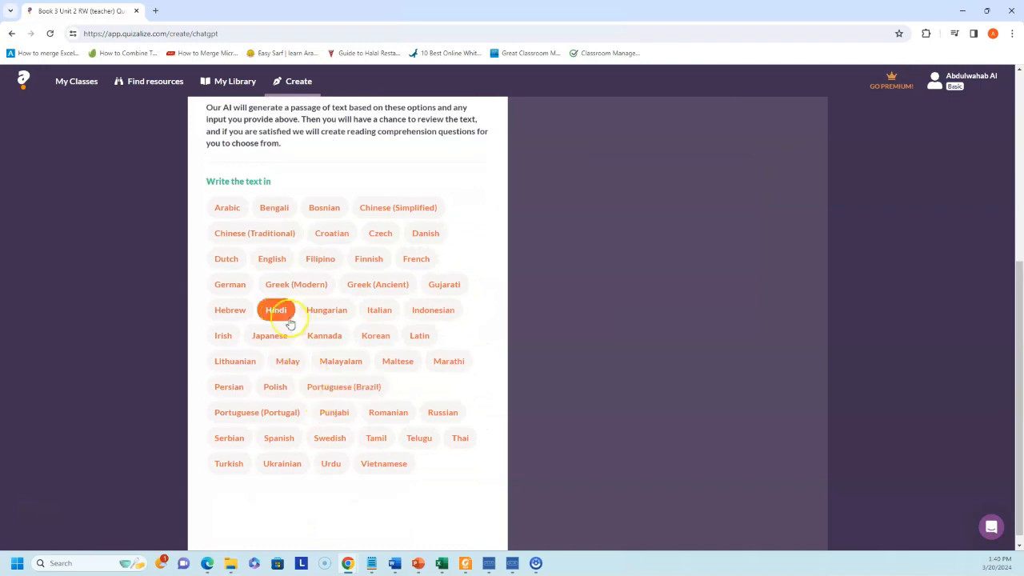
click(270, 258)
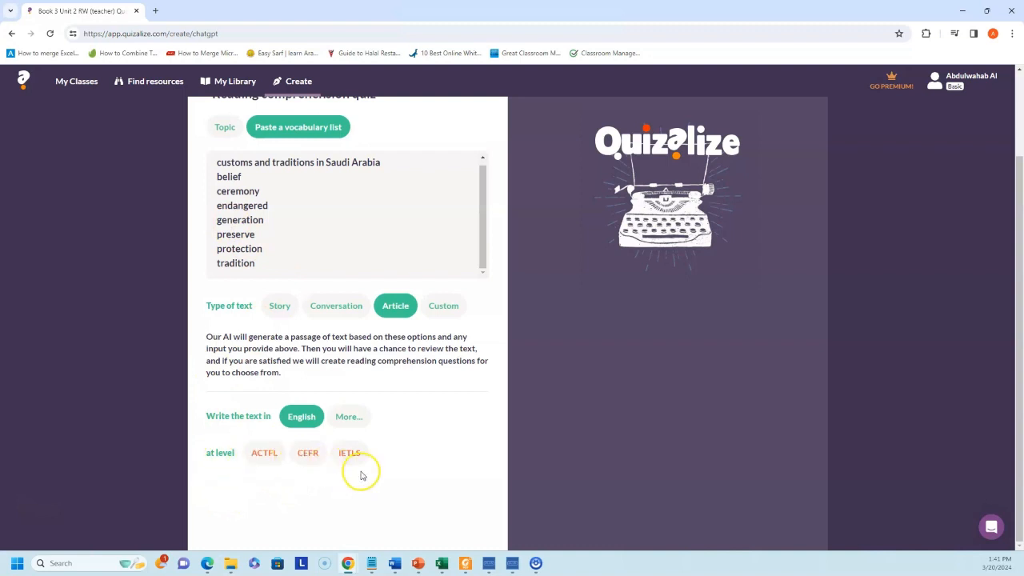
click(259, 464)
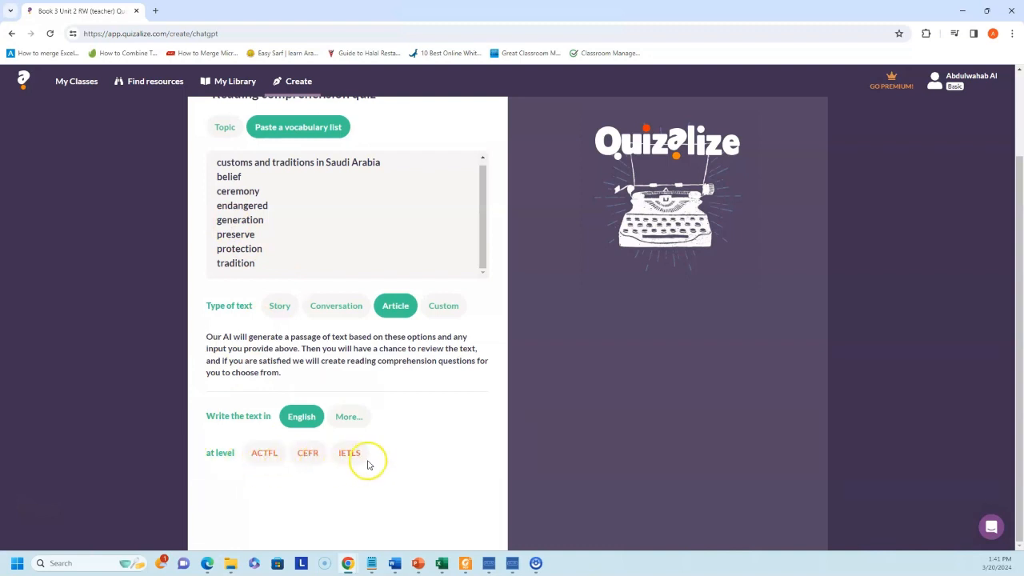
- Set the reading level to CEFR B1 with English questions, then generate the passage
click(307, 452)
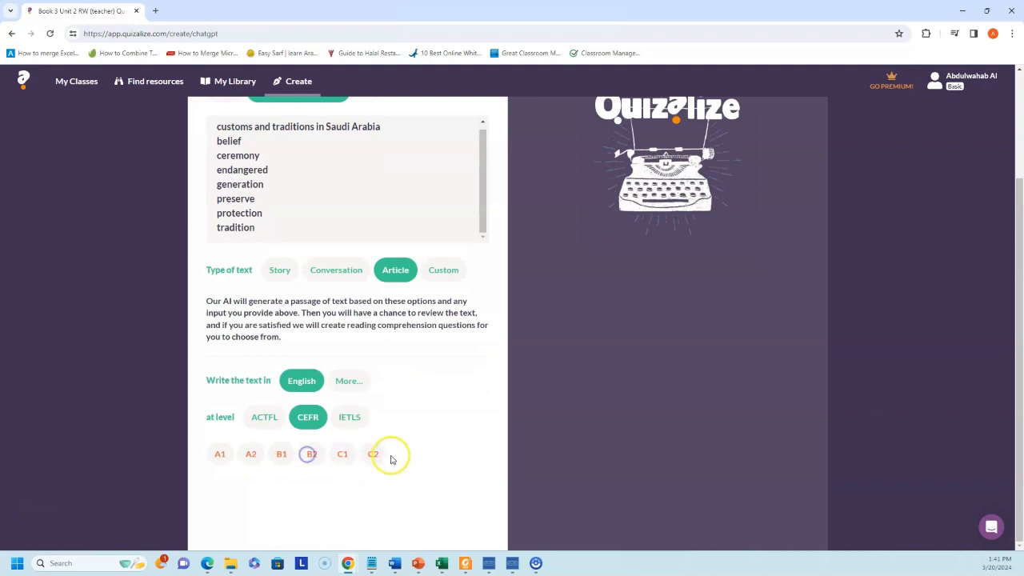
click(284, 461)
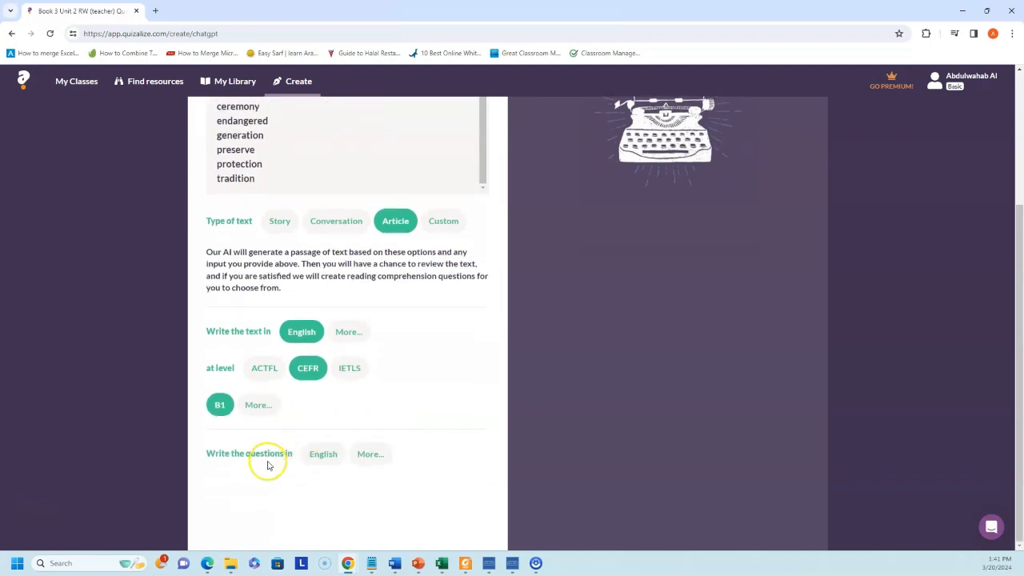
click(323, 462)
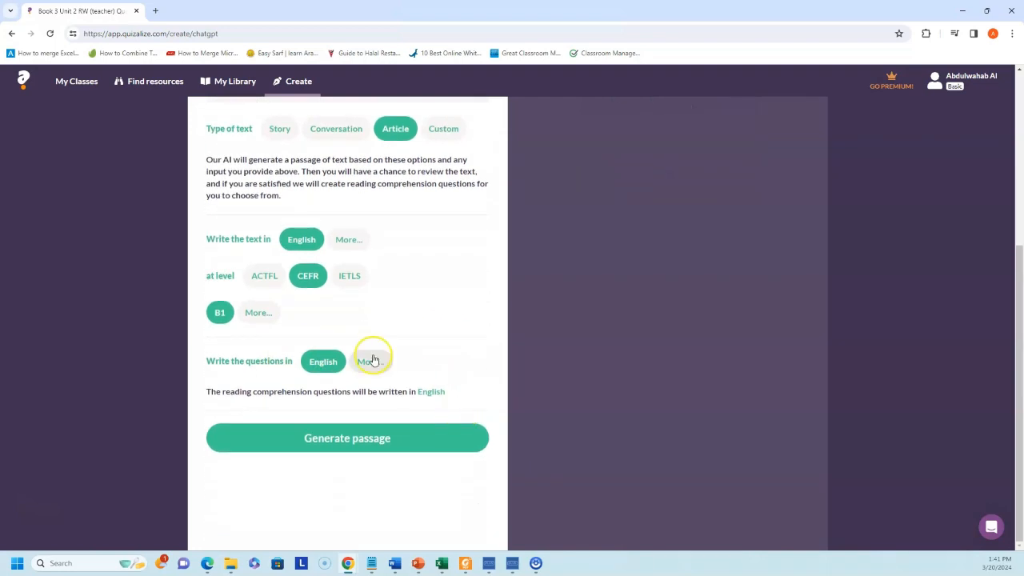
scroll(371, 359, up, 3)
scroll(376, 360, down, 2)
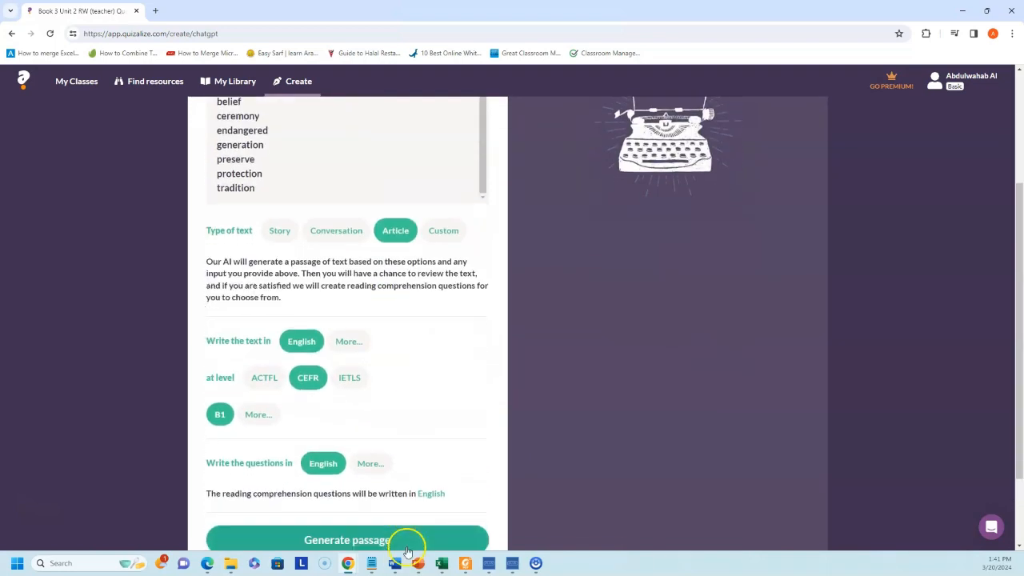
scroll(384, 480, down, 1)
click(381, 443)
scroll(477, 433, up, 3)
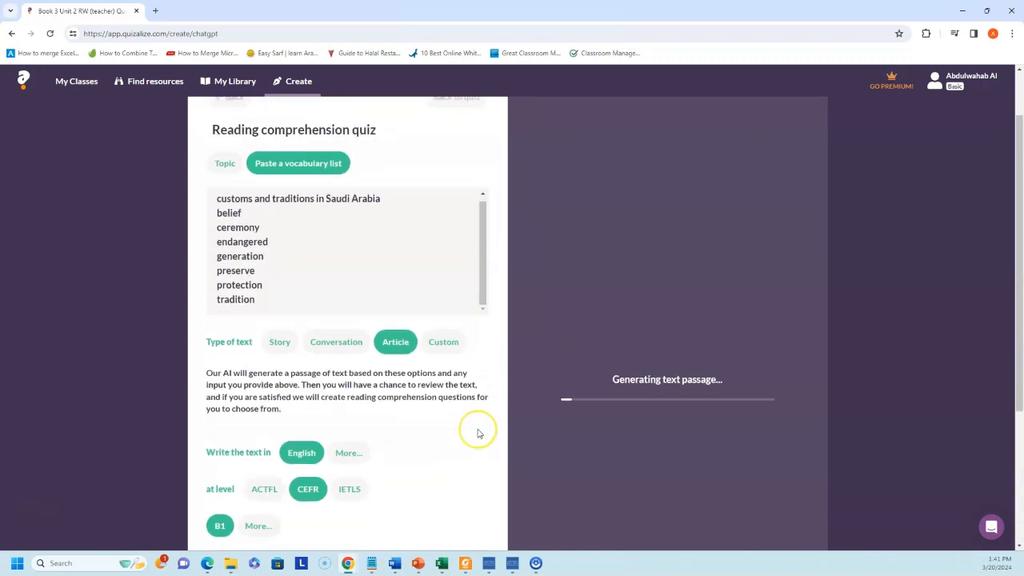
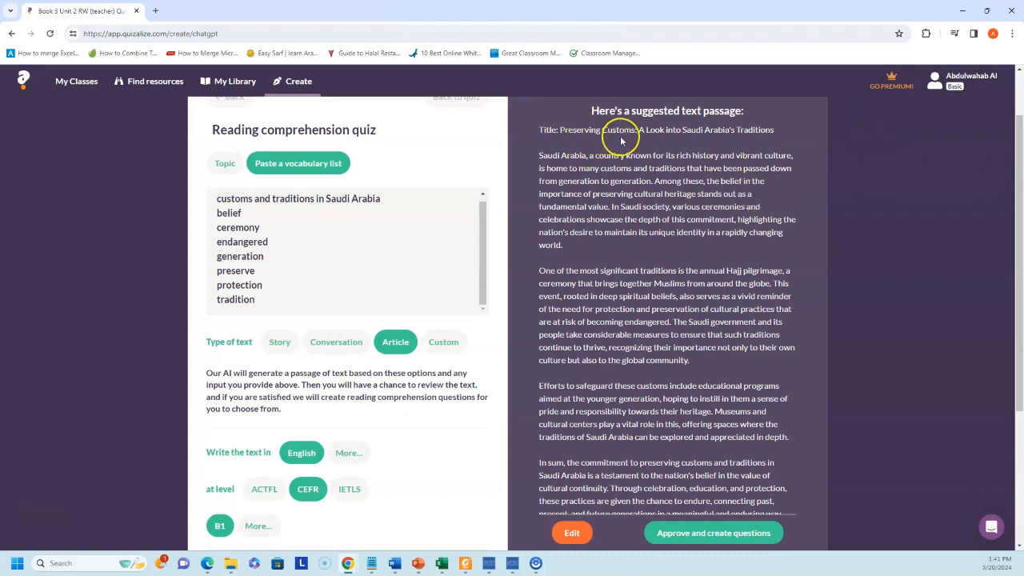
- Review the generated Saudi customs passage and approve it so quiz questions are created
scroll(552, 196, down, 3)
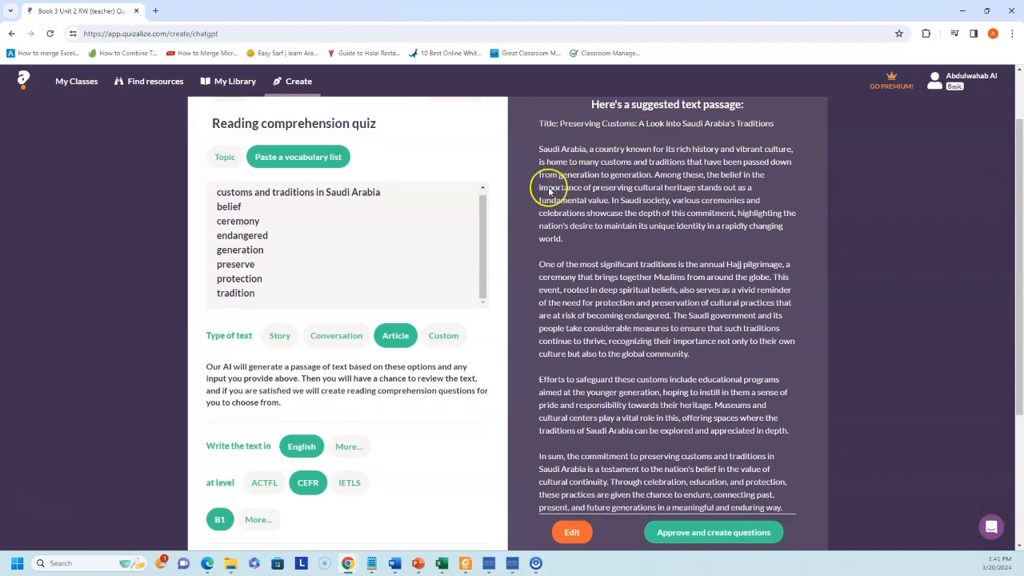
scroll(596, 232, up, 5)
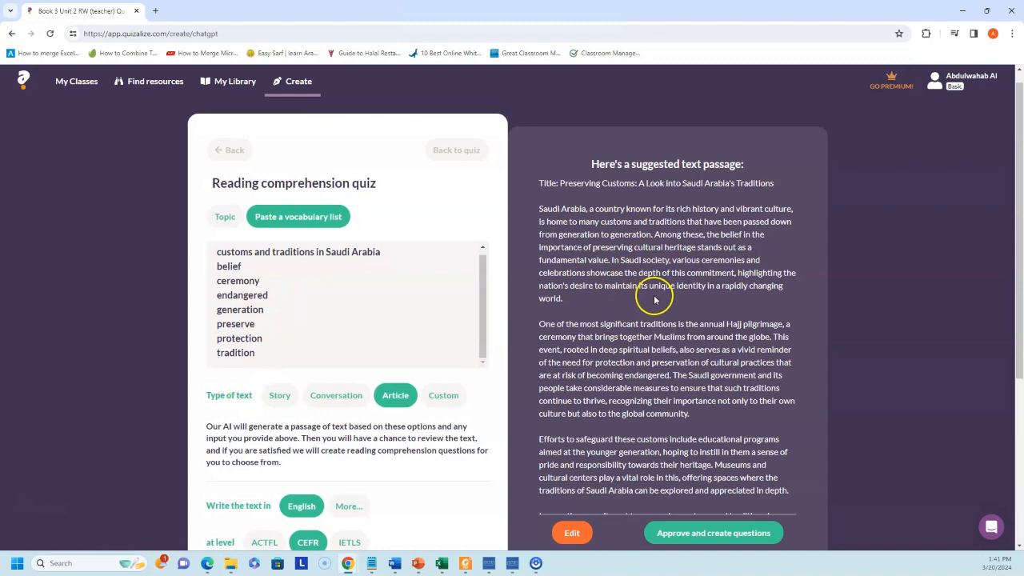
scroll(655, 299, down, 4)
scroll(656, 279, up, 2)
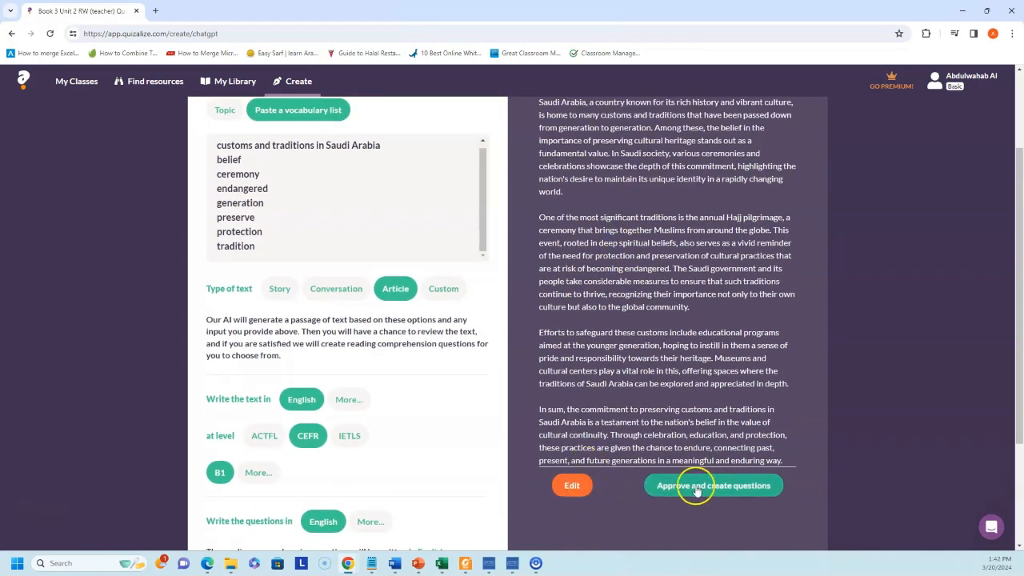
scroll(696, 432, down, 2)
click(727, 379)
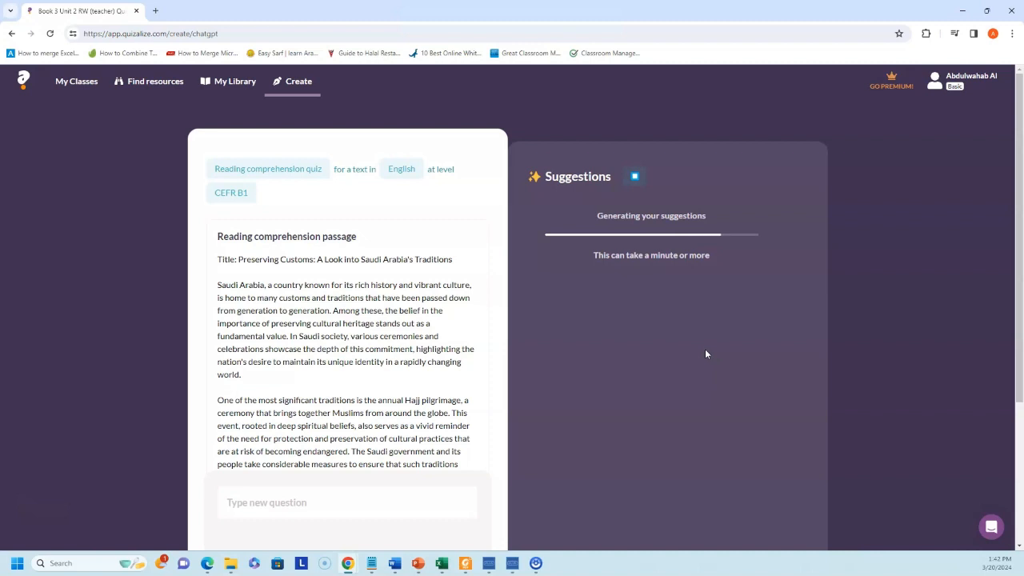
- Add all ten suggested questions, from significant traditions to cultural preservation, to the quiz
scroll(705, 349, down, 3)
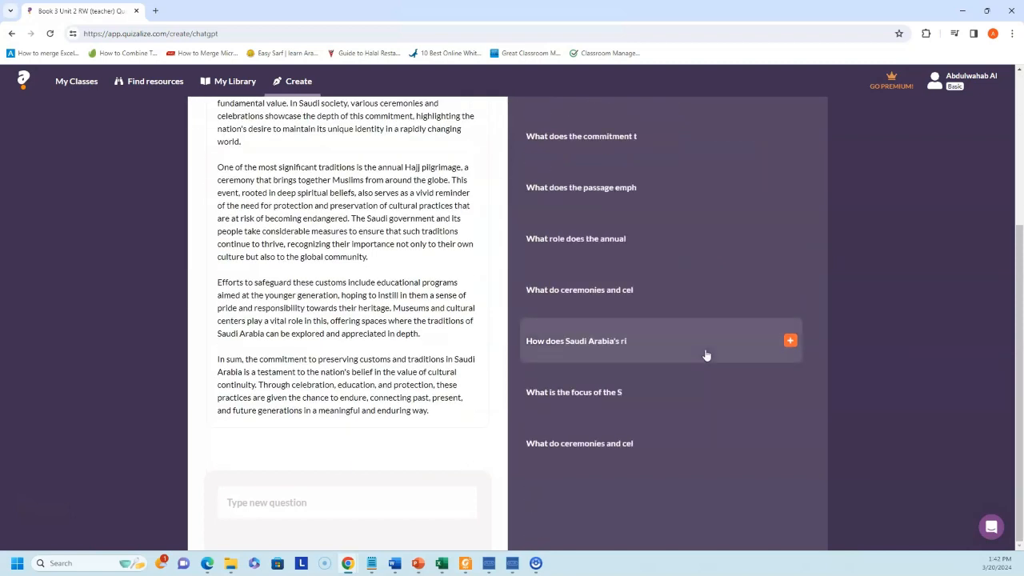
scroll(718, 216, up, 4)
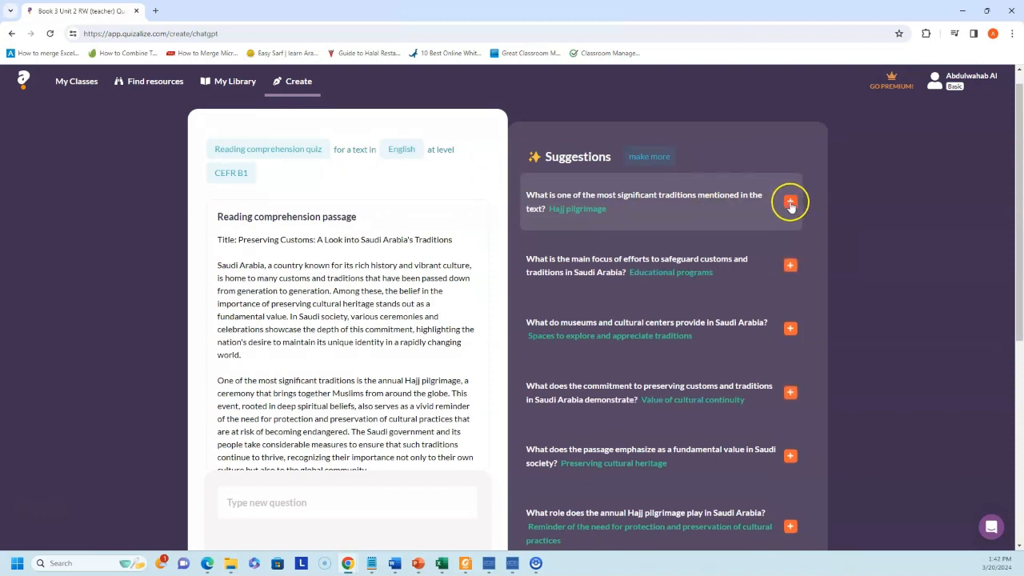
click(790, 203)
click(791, 265)
click(790, 328)
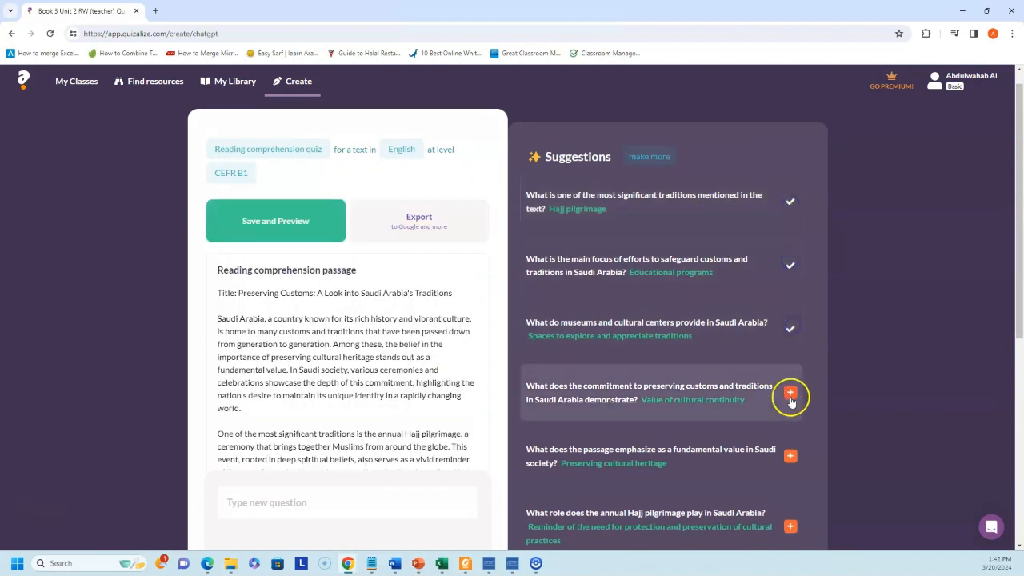
click(788, 455)
scroll(810, 432, down, 2)
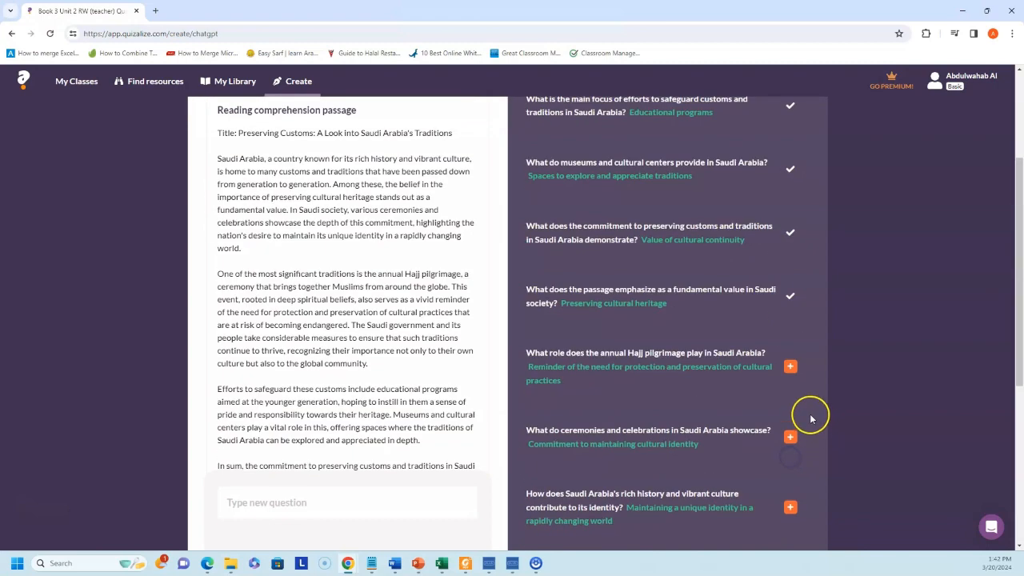
click(789, 366)
click(791, 437)
scroll(794, 438, down, 2)
click(792, 345)
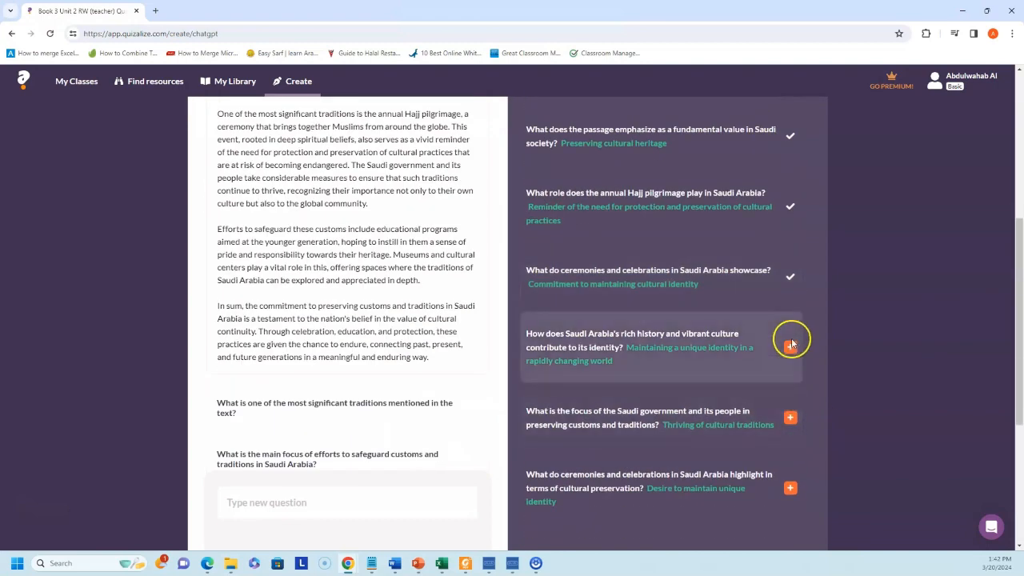
click(789, 416)
click(789, 487)
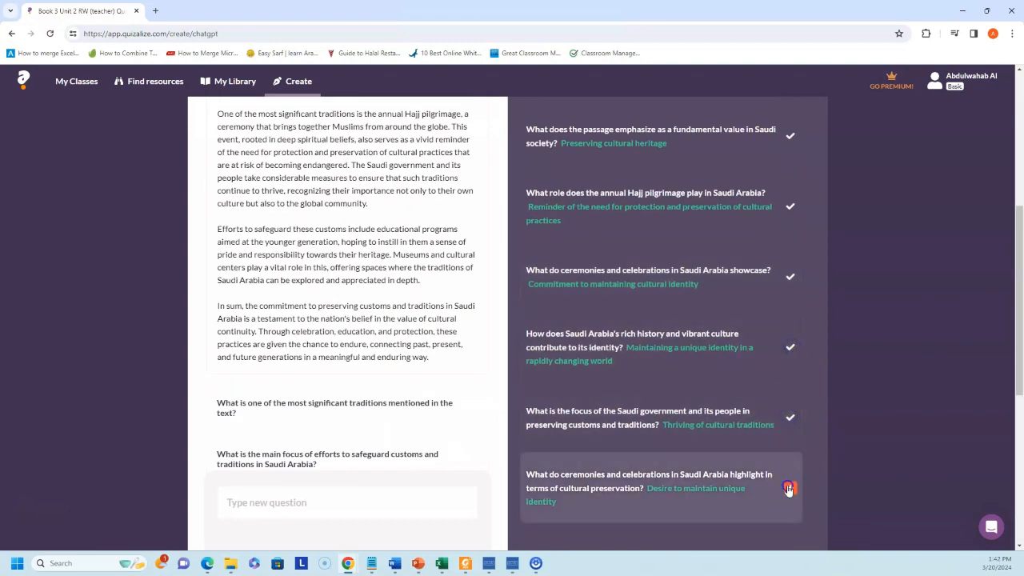
scroll(824, 389, down, 2)
scroll(800, 388, up, 10)
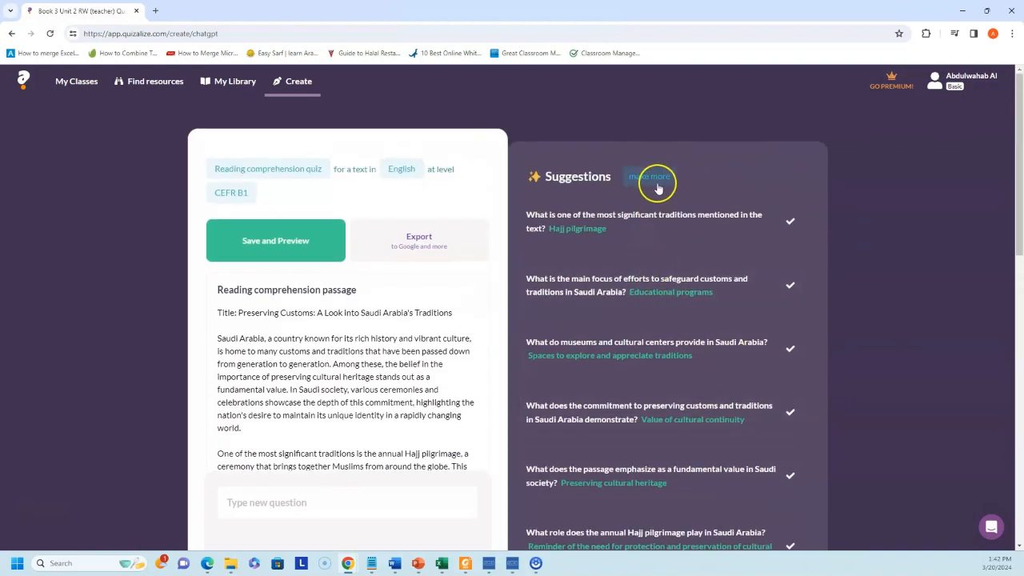
scroll(661, 183, down, 3)
scroll(672, 204, up, 3)
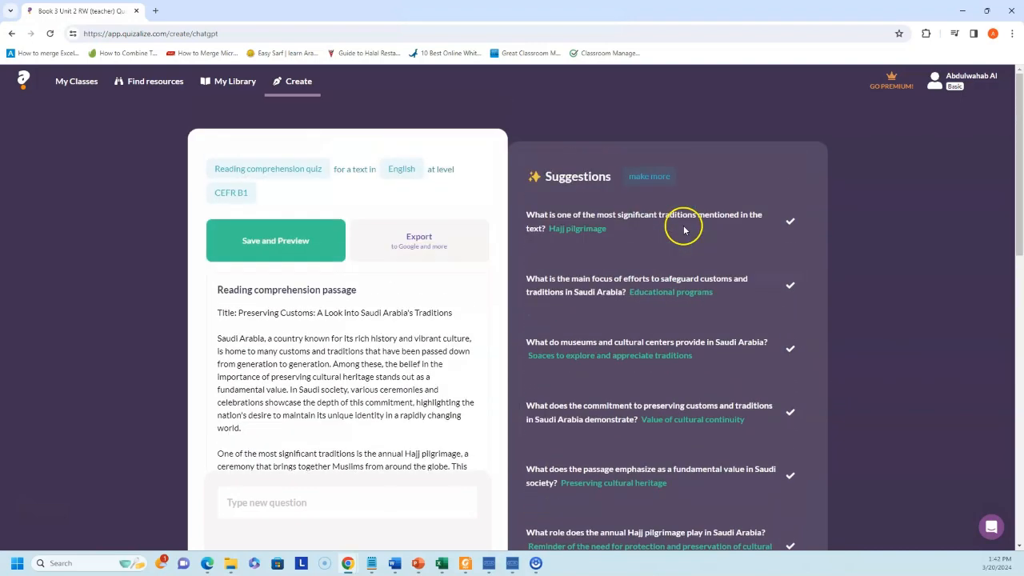
- Save the quiz 'Preserving Customs: A Look into Saudi Arabia's Traditions' to My Library and preview it
click(422, 252)
click(268, 242)
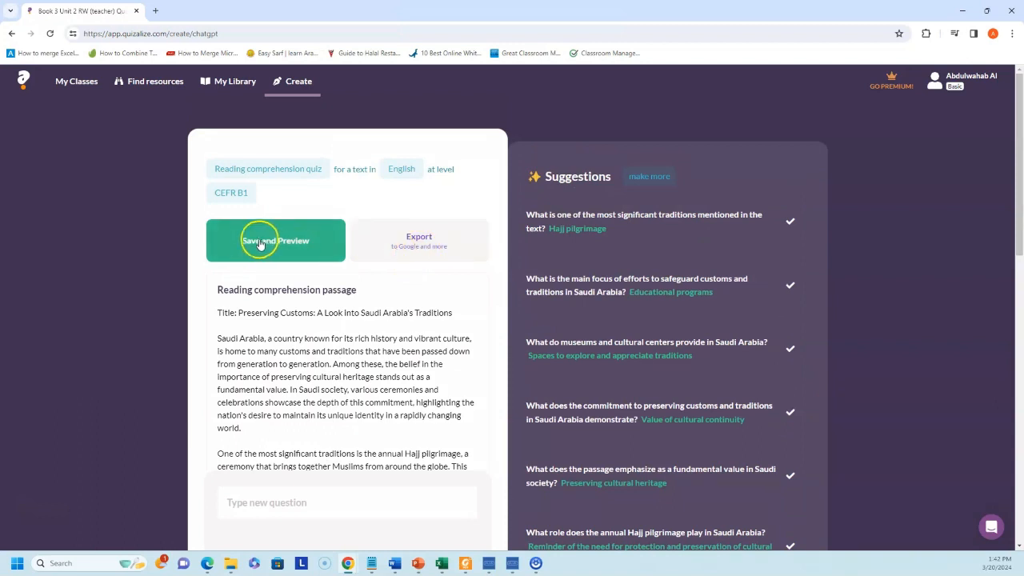
click(437, 410)
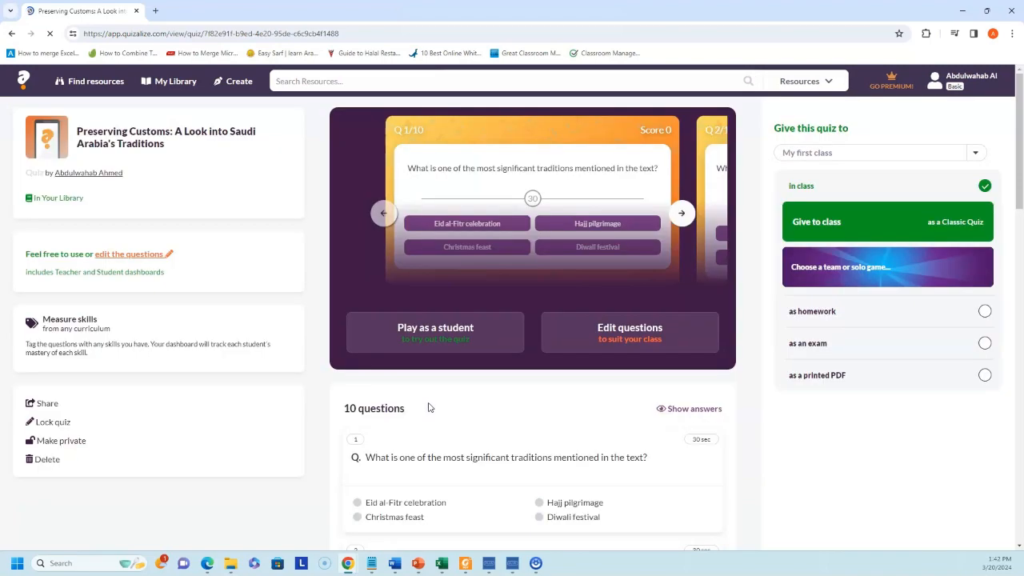
- Look over the ten saved questions, then give the quiz to My first class as a classic quiz
scroll(461, 384, down, 5)
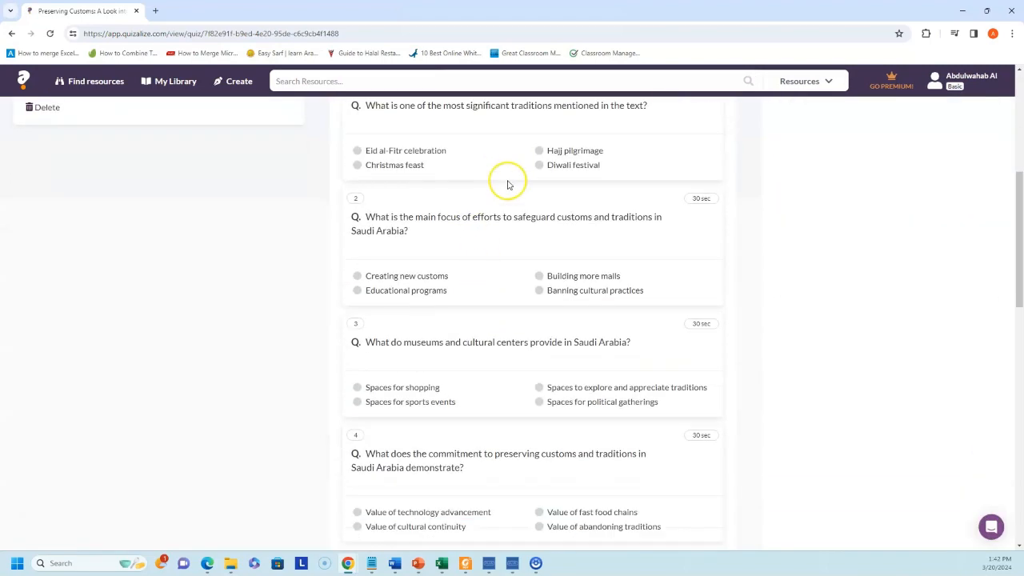
scroll(507, 185, down, 6)
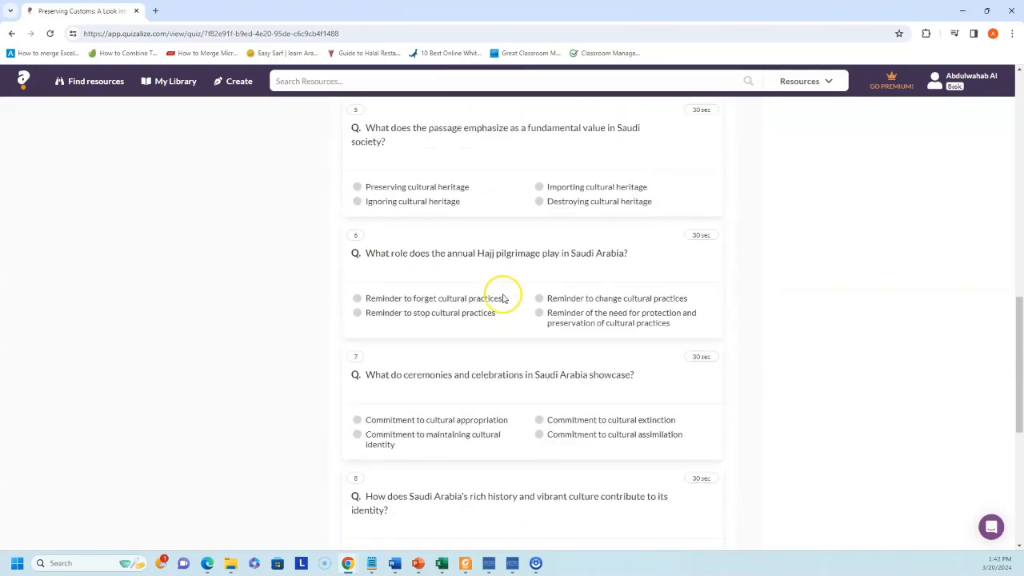
scroll(504, 298, down, 1)
scroll(503, 330, down, 4)
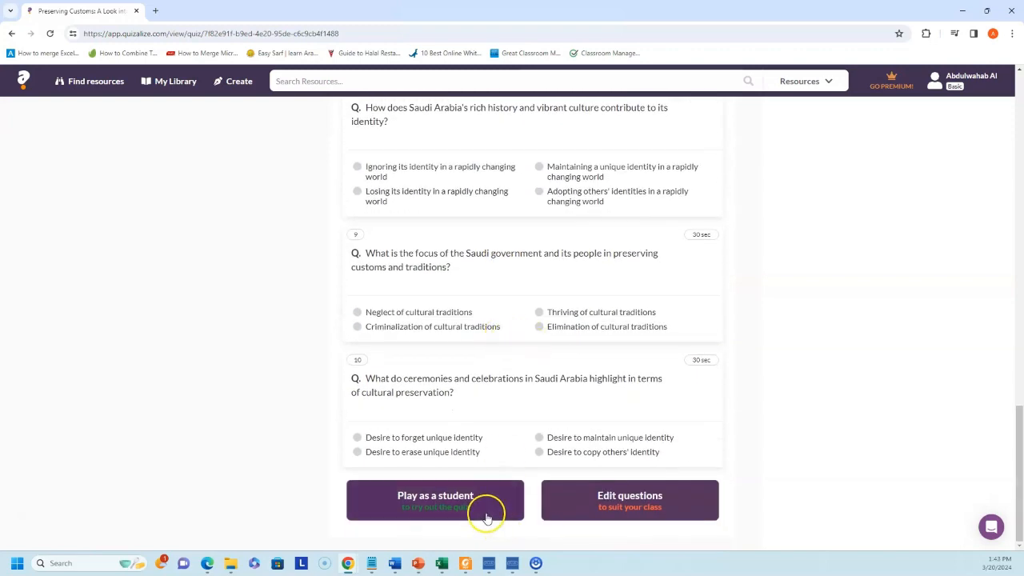
scroll(505, 456, up, 9)
scroll(518, 424, up, 7)
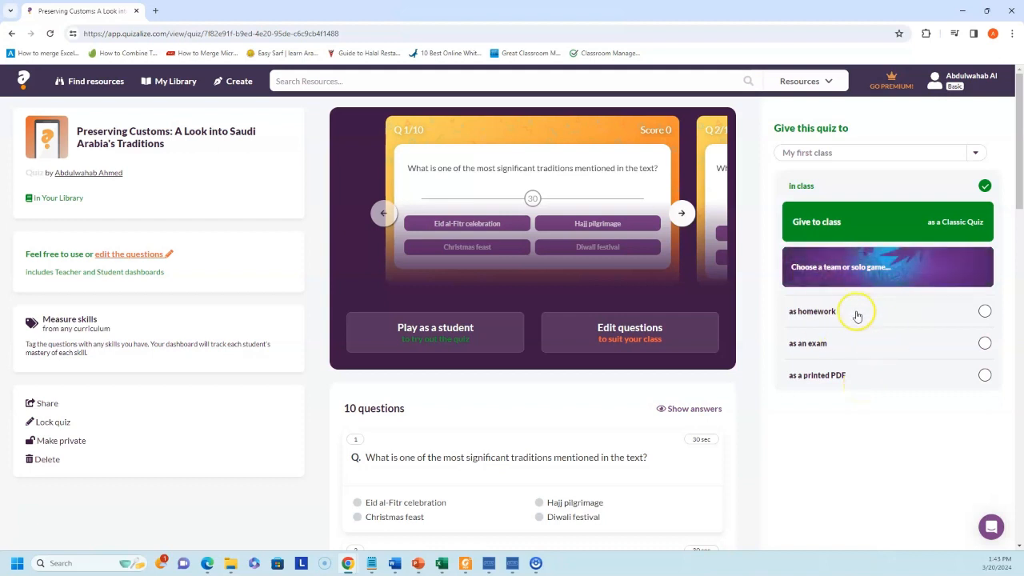
click(849, 232)
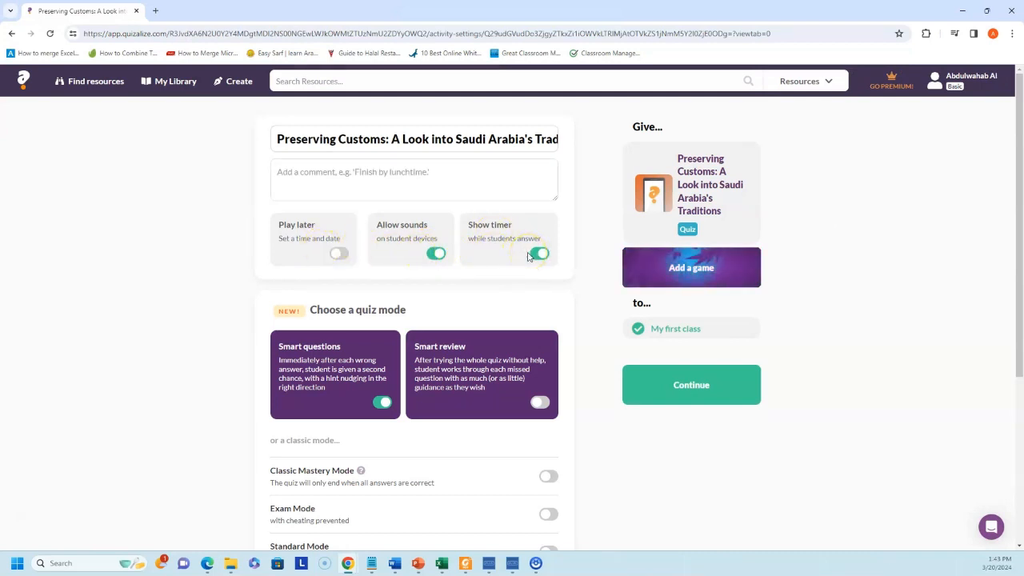
- Turn on Classic Mastery Mode, keep Number of questions at All, and confirm the settings
scroll(524, 250, down, 2)
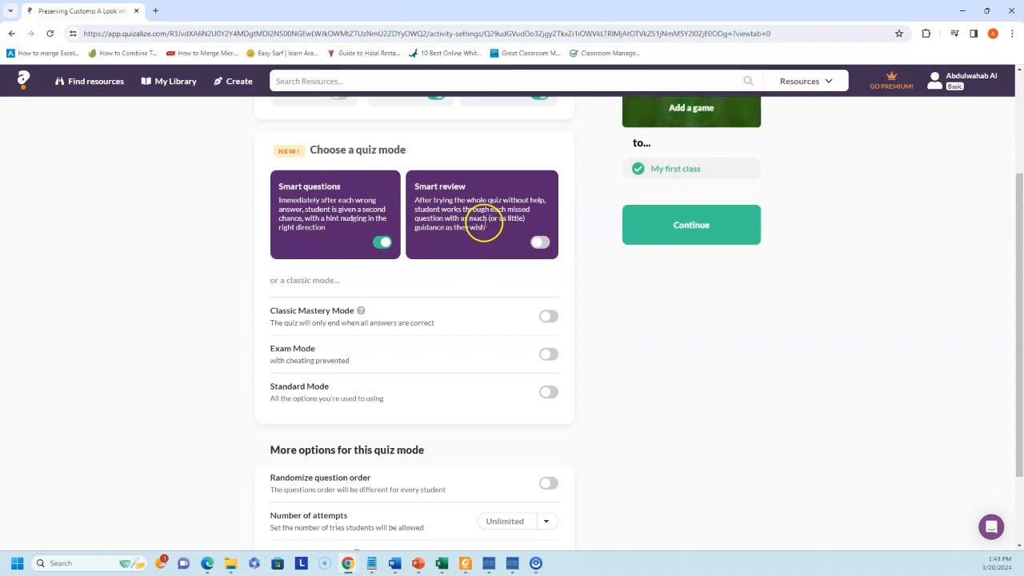
scroll(479, 232, down, 1)
click(548, 215)
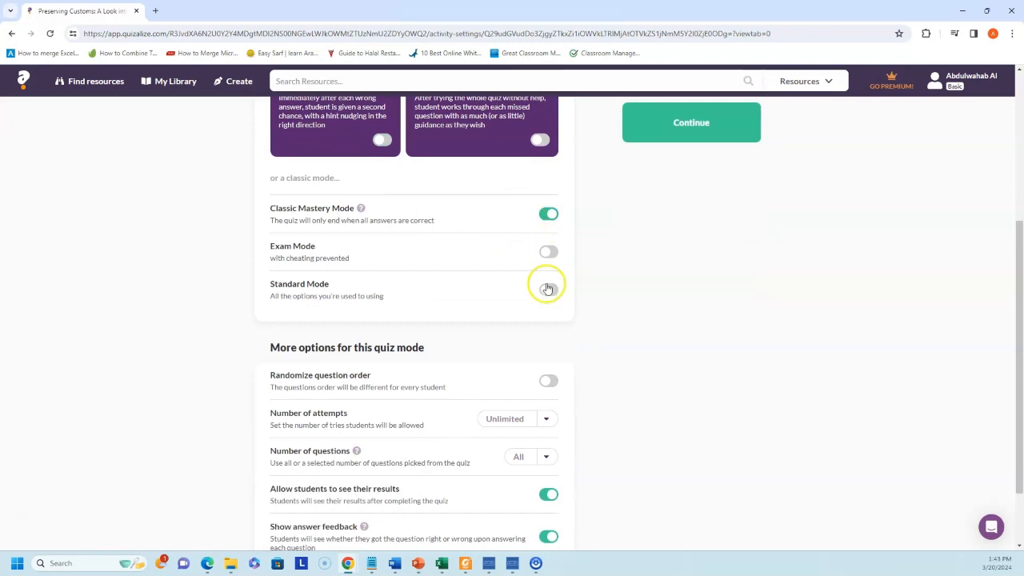
scroll(549, 292, down, 1)
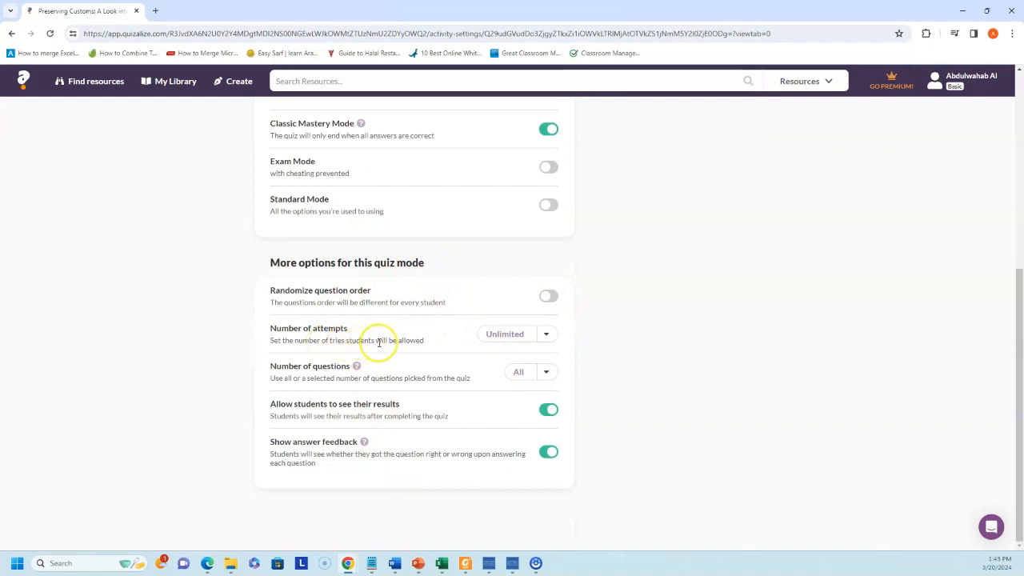
click(550, 371)
click(552, 372)
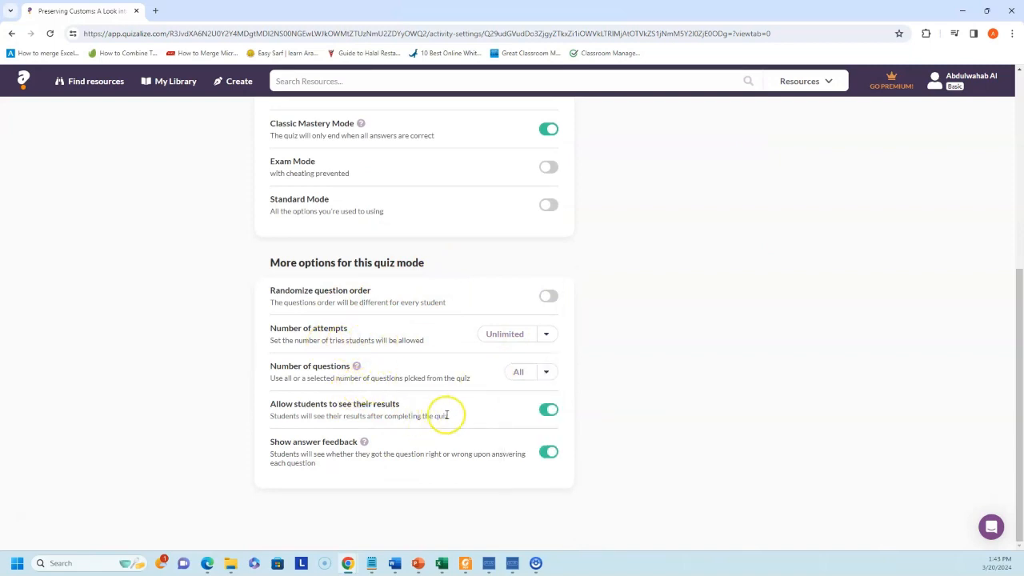
scroll(462, 441, up, 4)
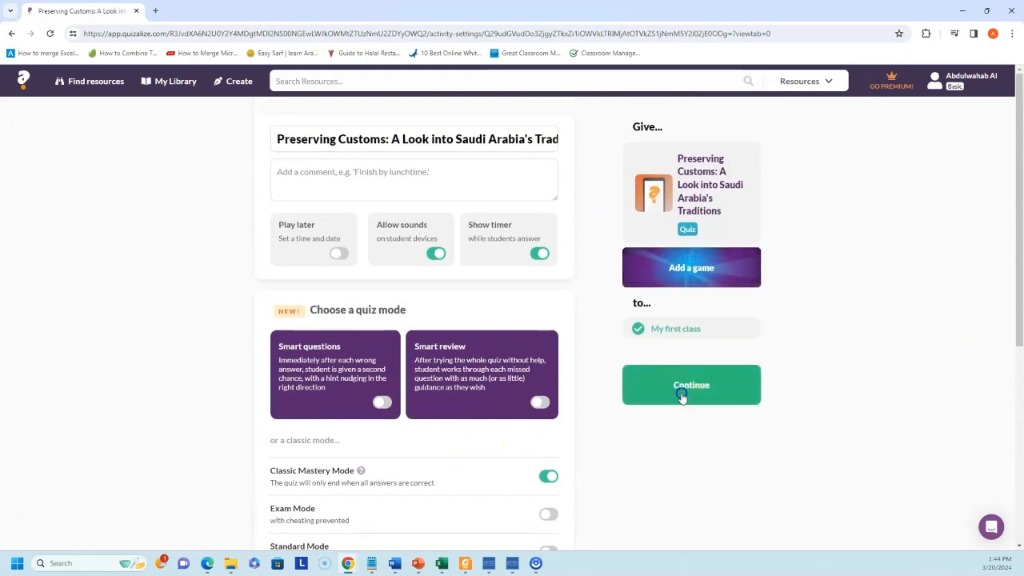
click(681, 394)
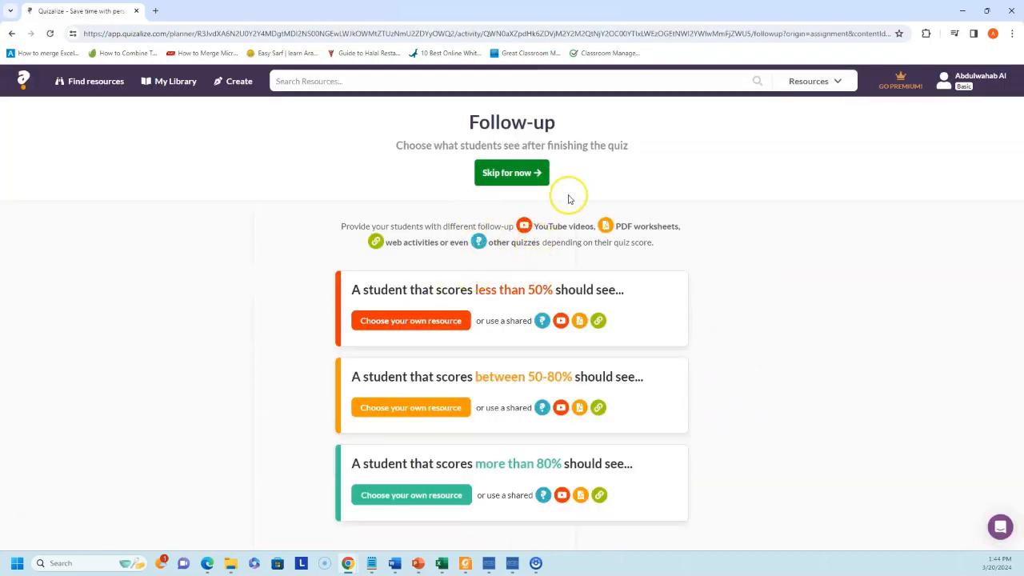
- Skip follow-up resources, check the class overview with the join code, and go to Create
click(518, 185)
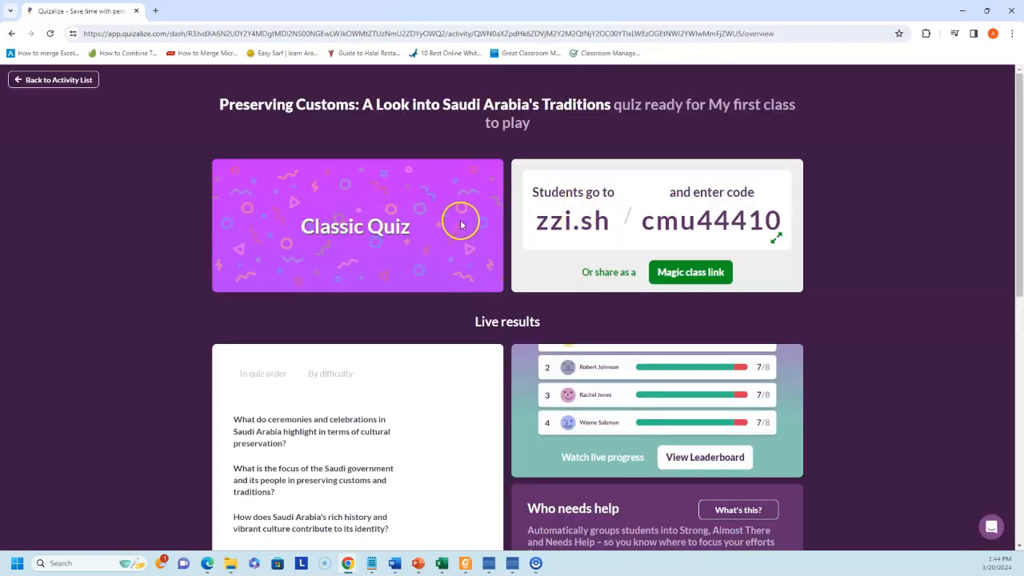
scroll(461, 224, down, 7)
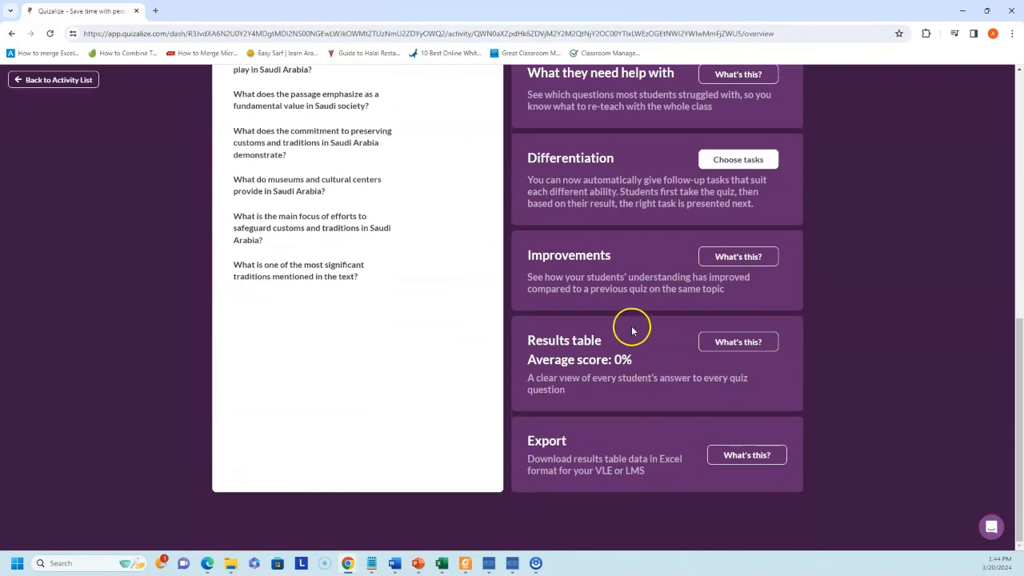
scroll(640, 340, up, 7)
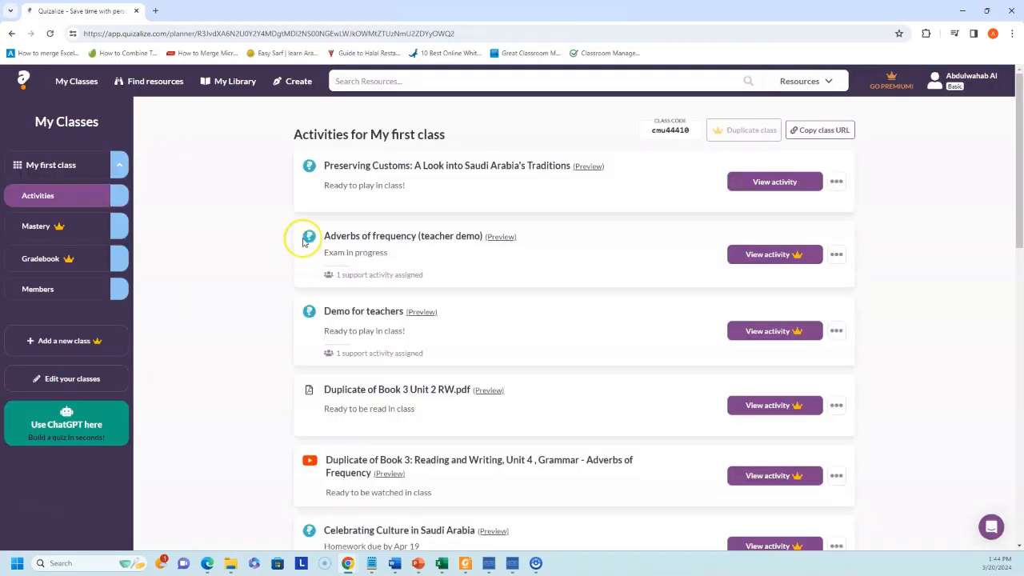
click(292, 83)
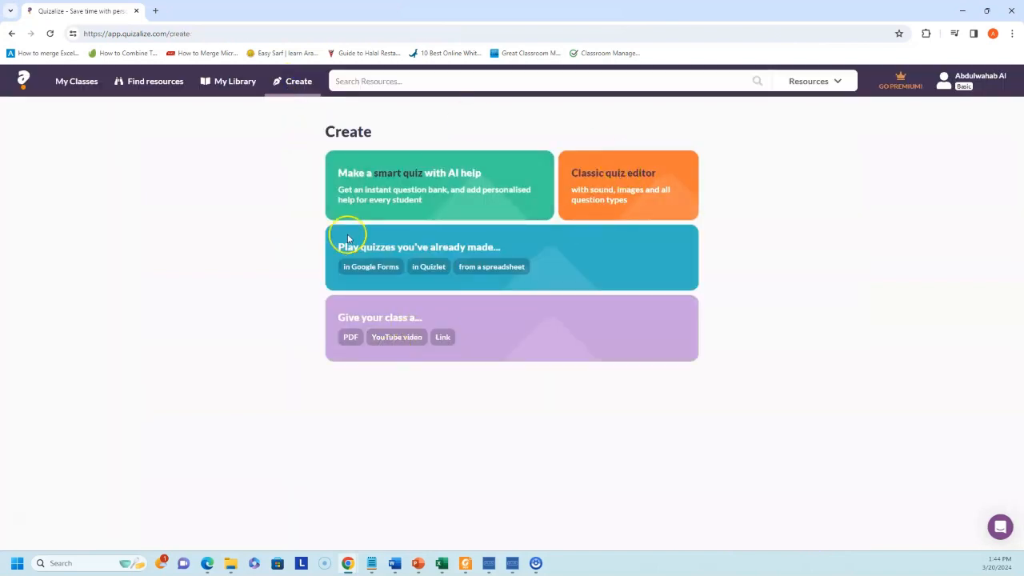
- Start a smart reading comprehension quiz and paste in the vocabulary list
click(428, 200)
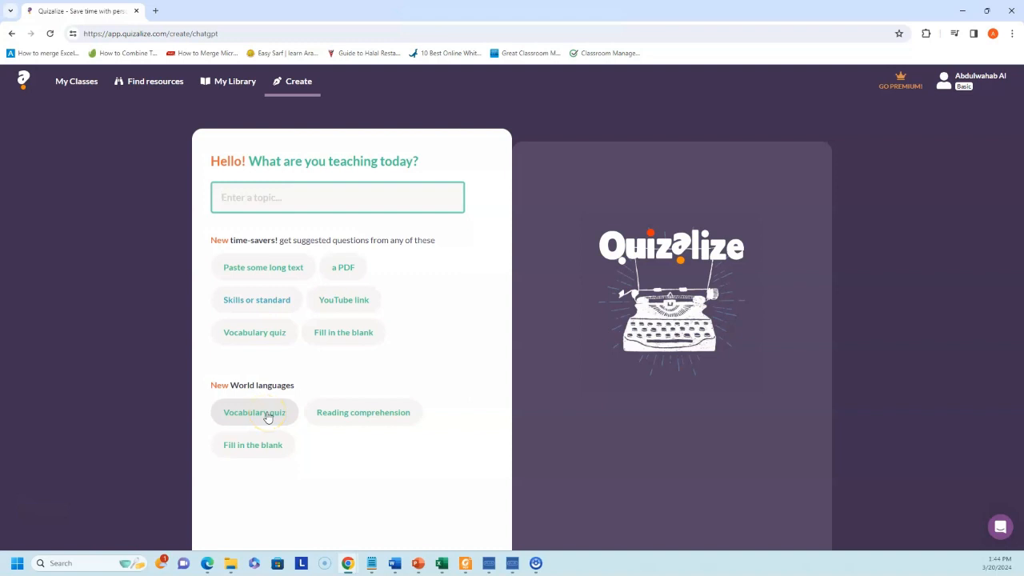
click(378, 424)
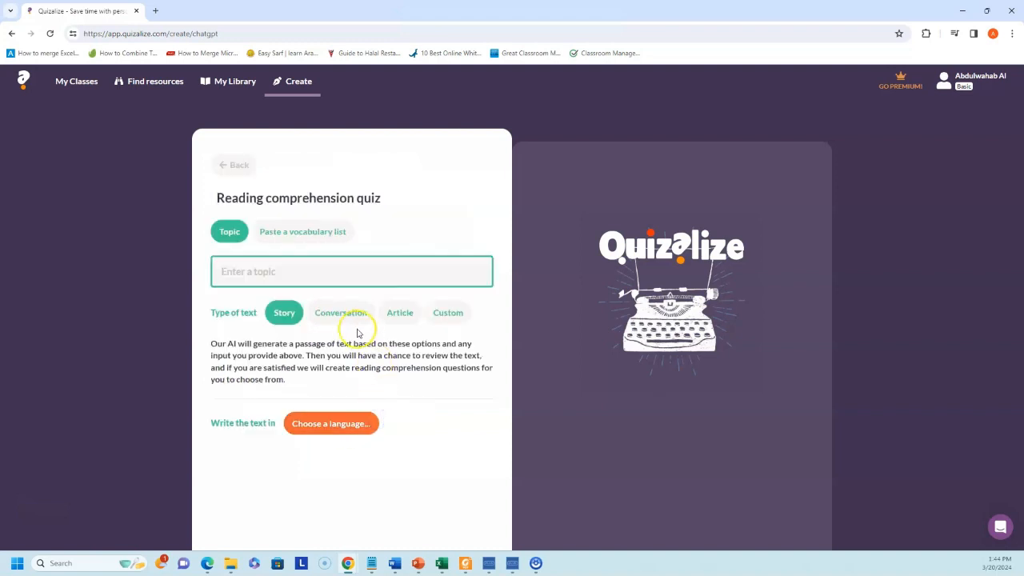
click(320, 240)
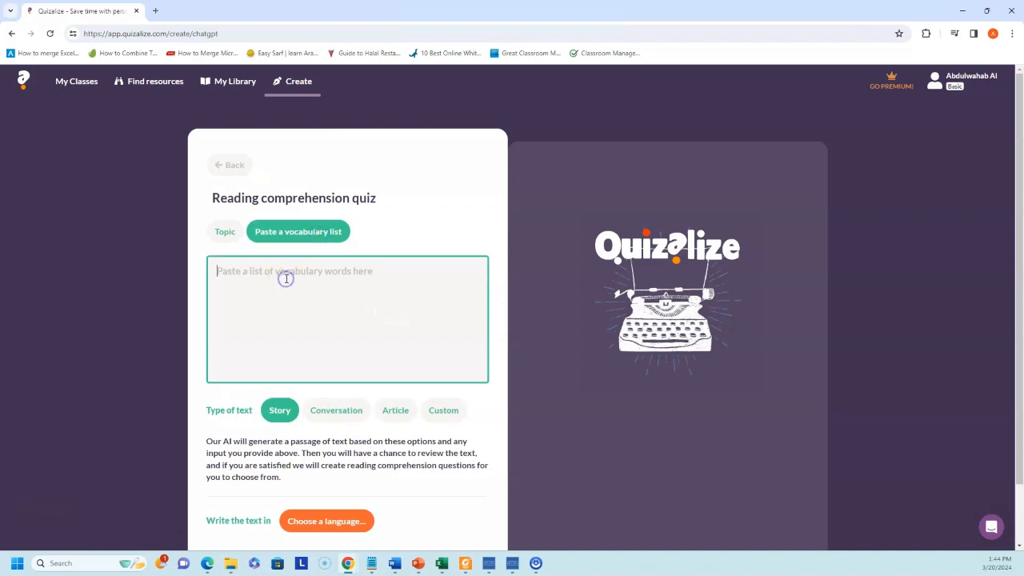
text(customs and traditions in Saudi Arabia belief ceremony endangered generation preserve protection tradition)
- Set the passage to Conversation, English, CEFR B1 with English questions, then generate it
click(343, 414)
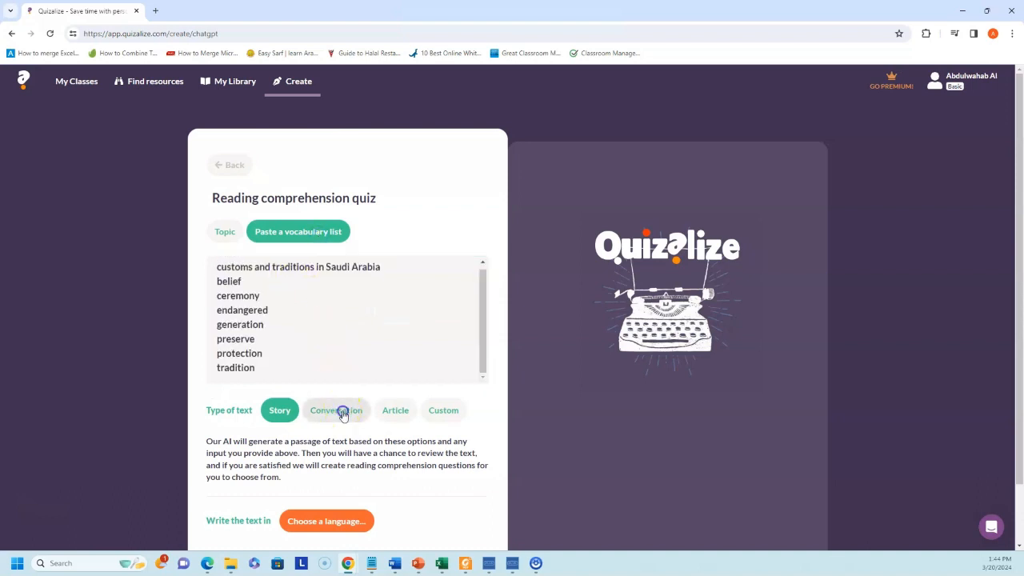
scroll(367, 342, down, 1)
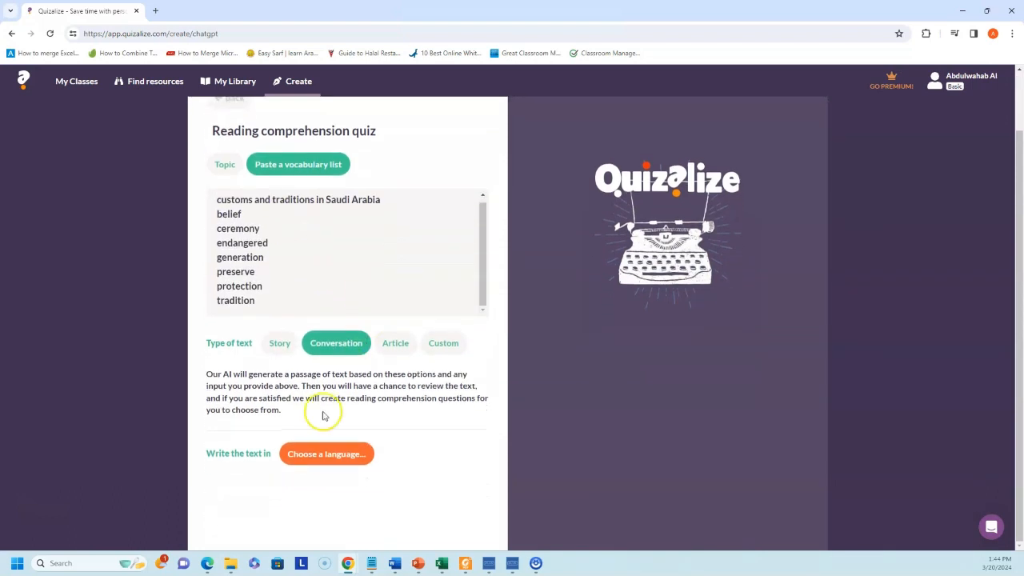
click(327, 453)
scroll(326, 445, down, 2)
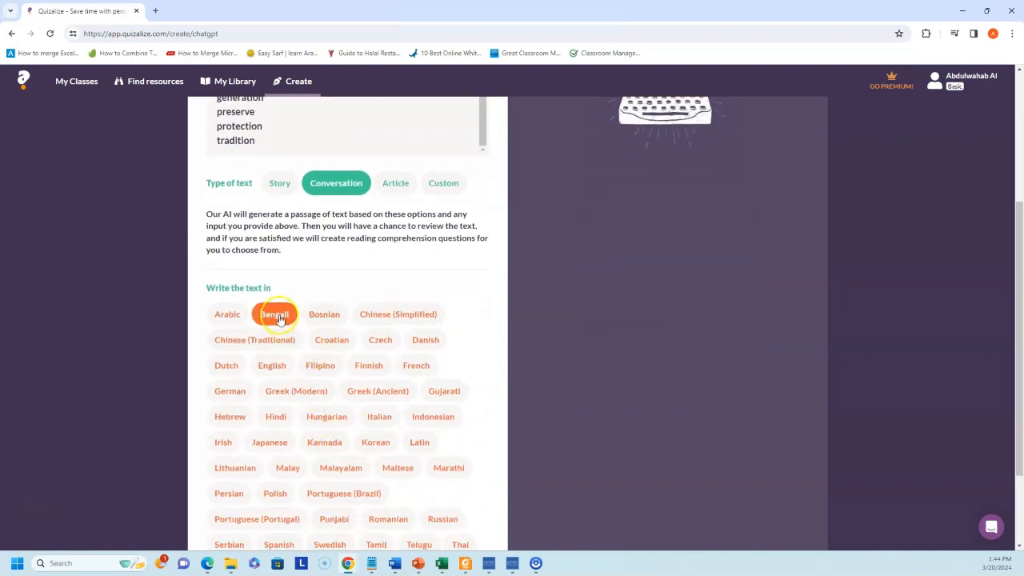
click(280, 369)
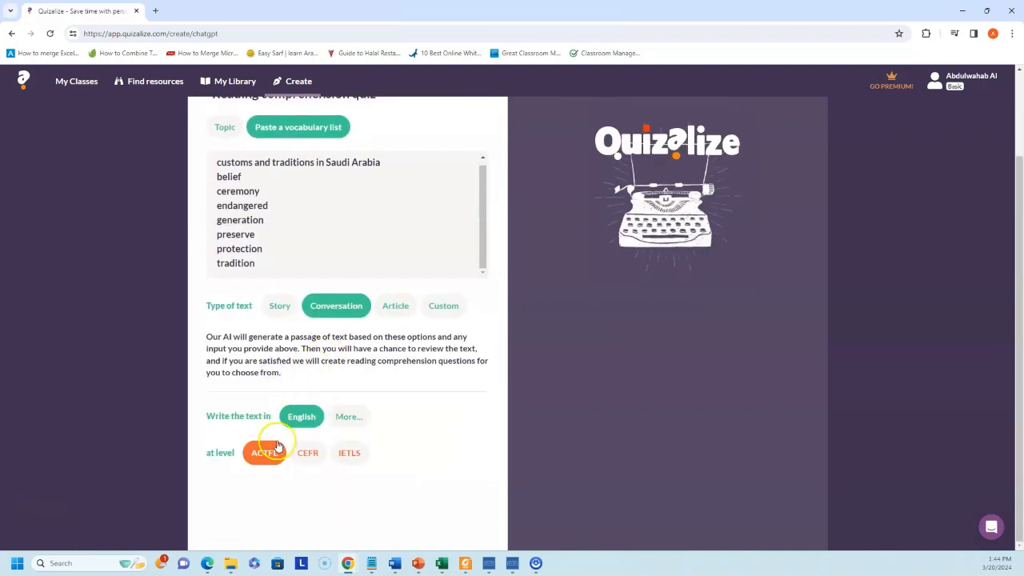
click(313, 462)
click(281, 453)
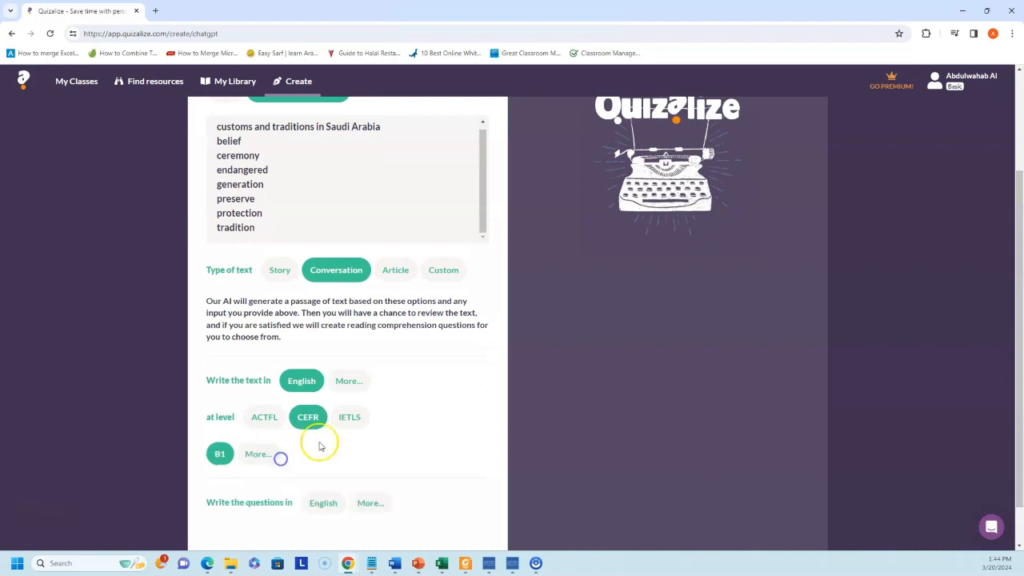
click(310, 455)
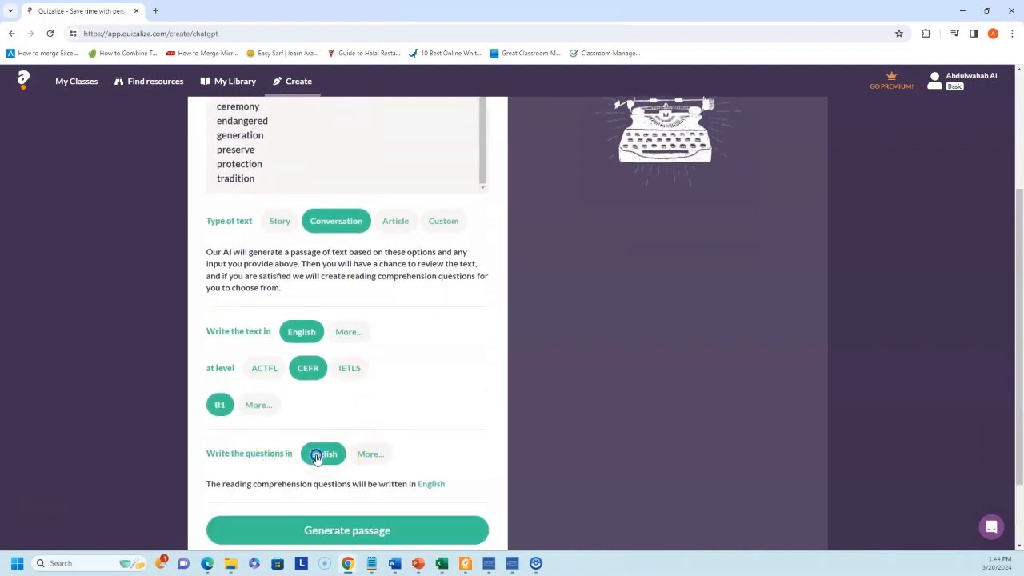
click(333, 531)
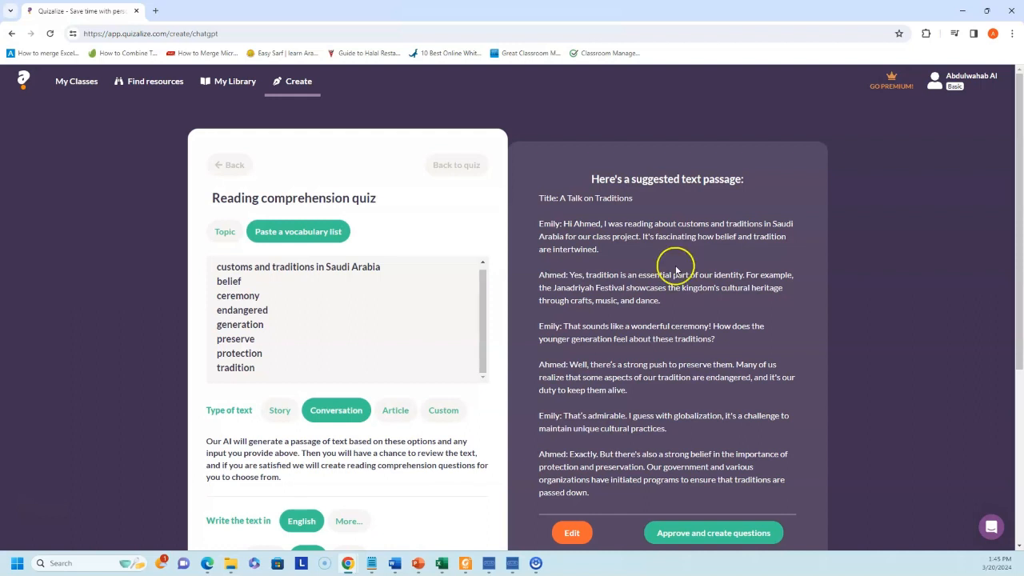
- Read through the 'A Talk on Traditions' conversation passage and approve it for question creation
scroll(640, 269, down, 1)
scroll(696, 296, down, 2)
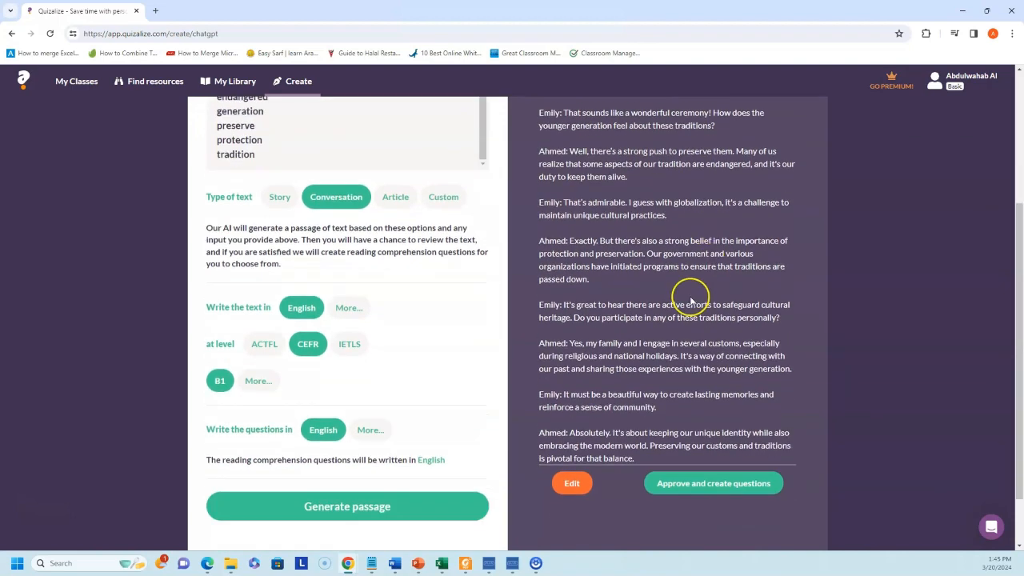
scroll(686, 305, up, 3)
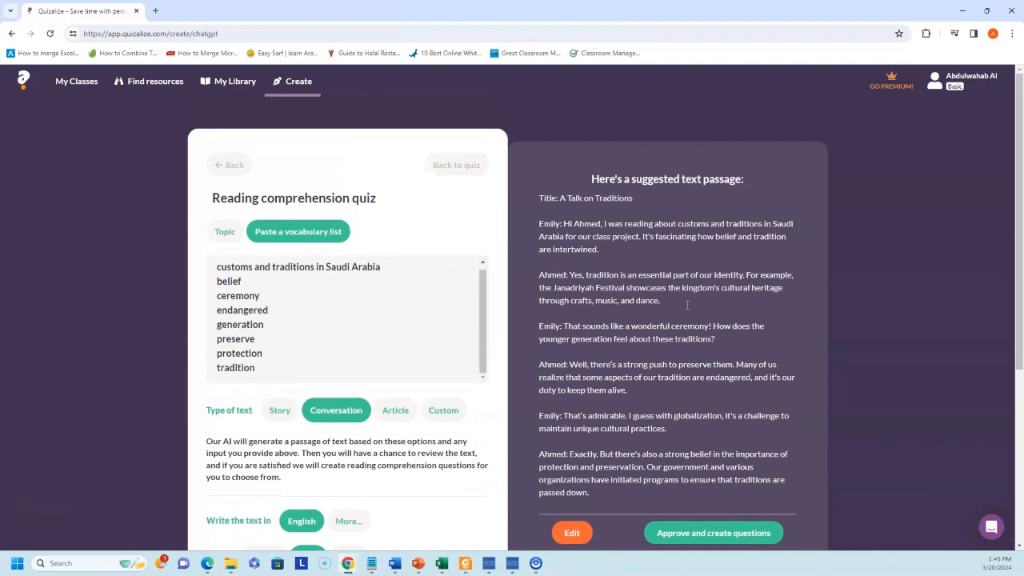
scroll(672, 313, down, 4)
scroll(633, 231, up, 3)
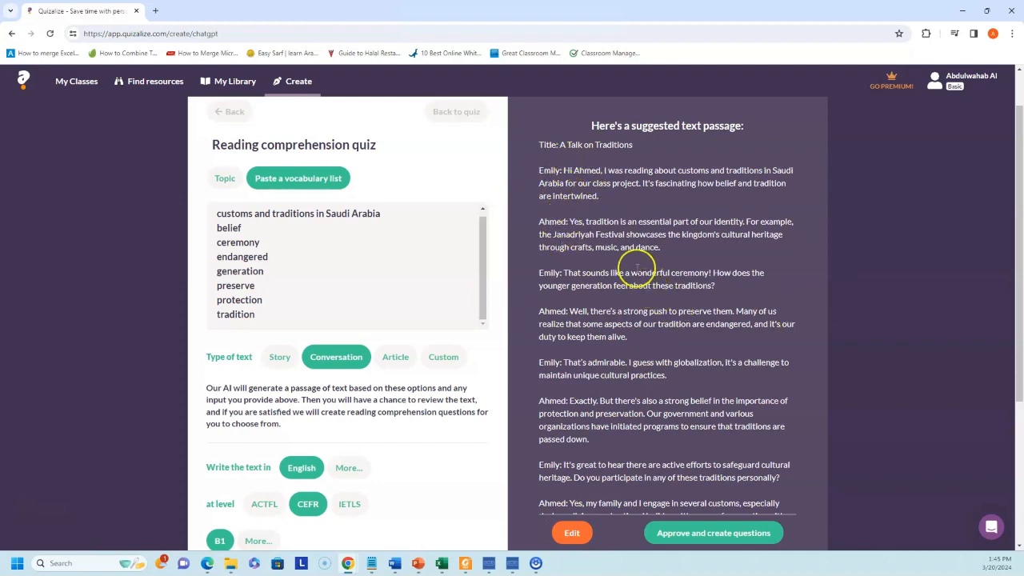
scroll(671, 312, down, 3)
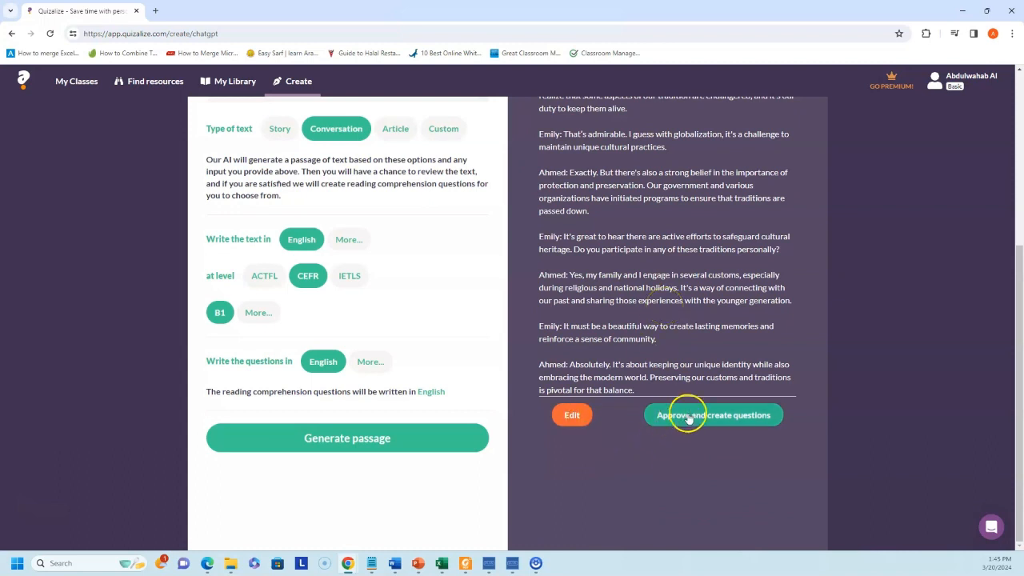
click(688, 416)
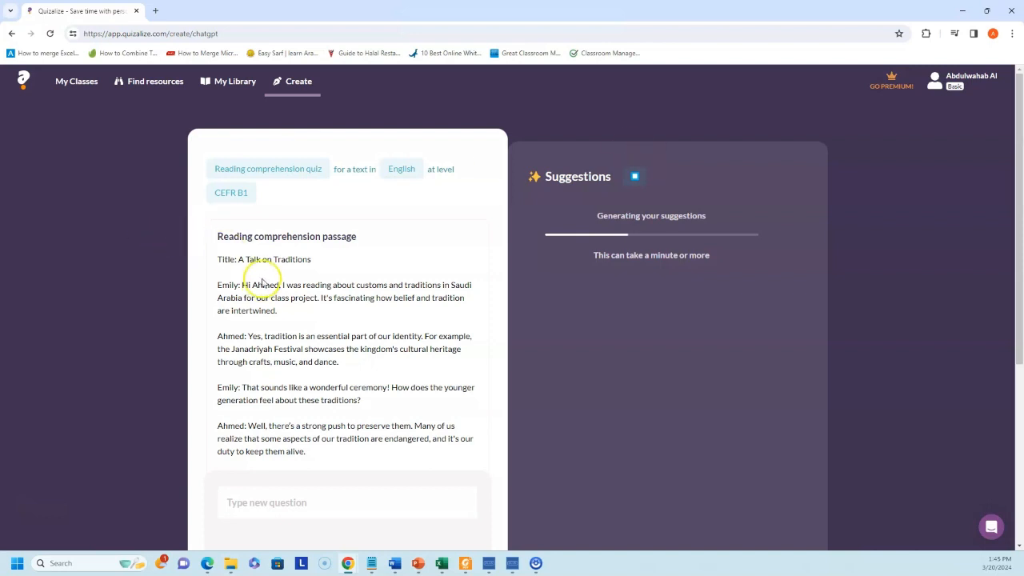
- Add all ten suggested traditions questions, from programs to the Janadriyah Festival, to the quiz
scroll(290, 280, down, 3)
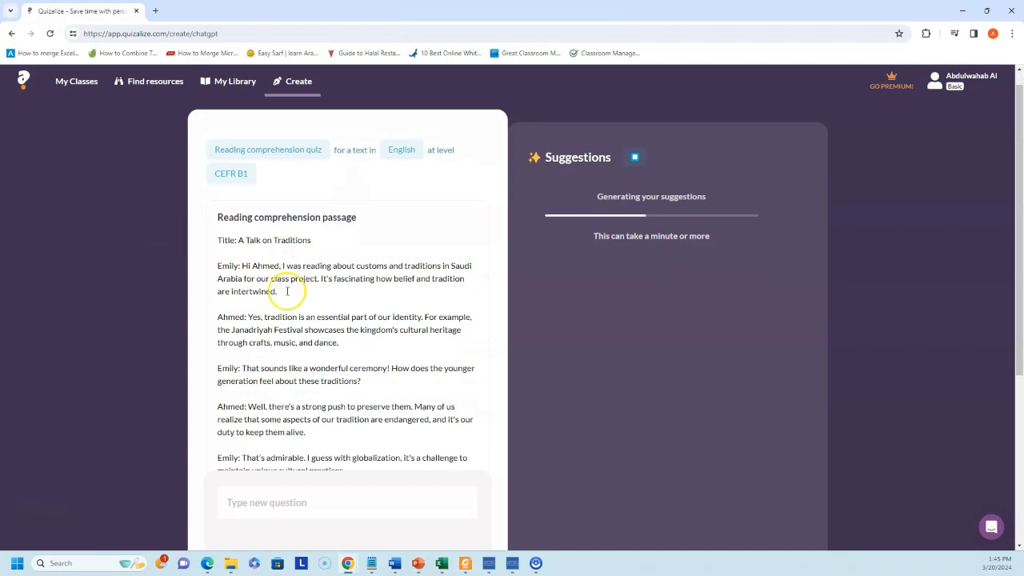
scroll(294, 285, up, 3)
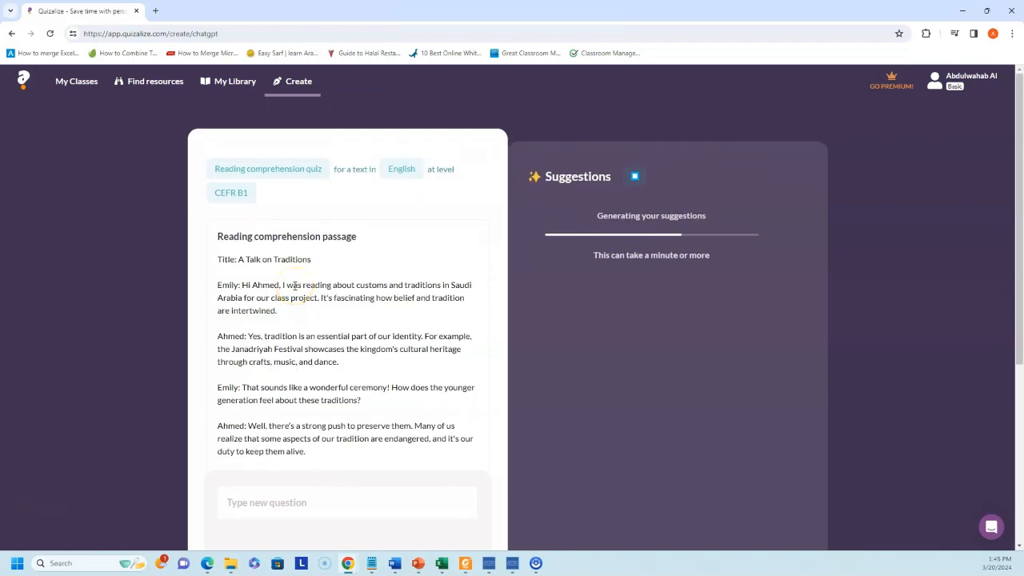
scroll(295, 285, down, 4)
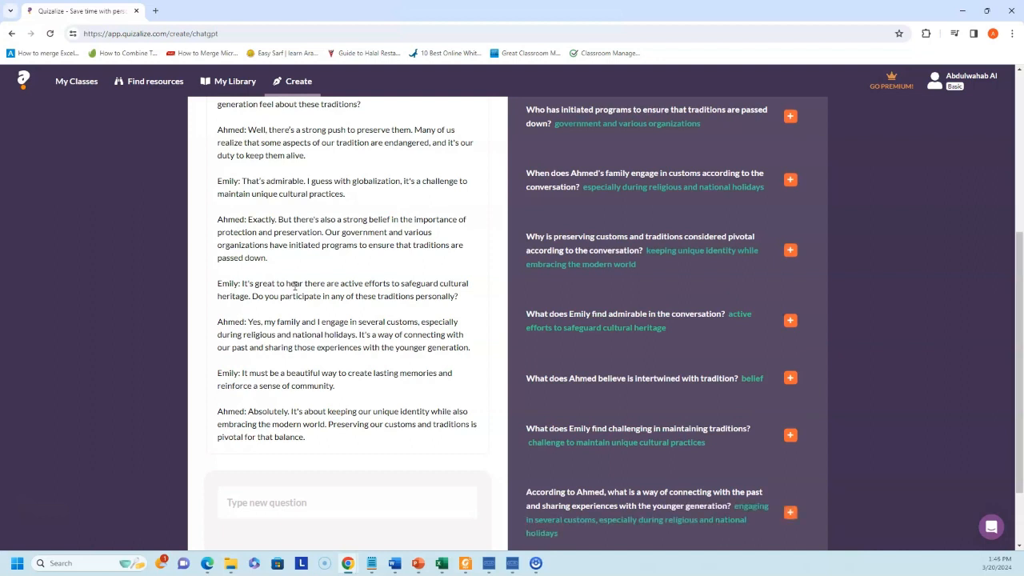
click(791, 116)
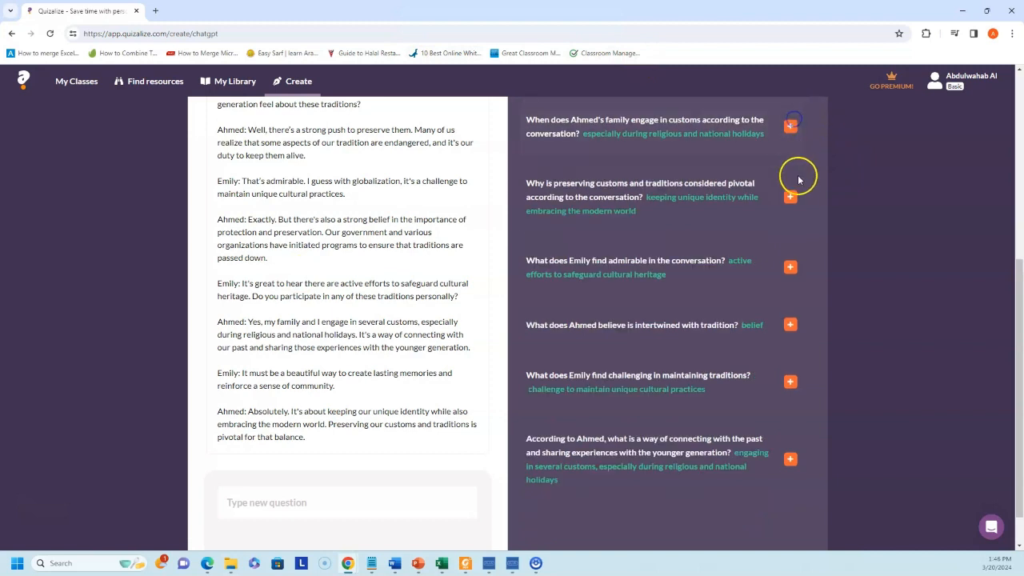
click(790, 126)
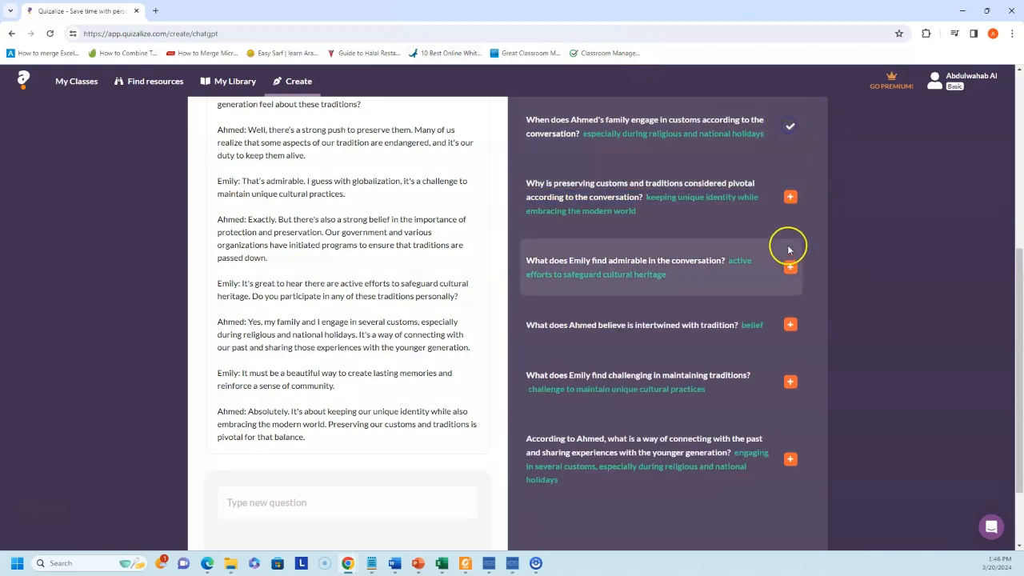
click(790, 198)
click(790, 264)
click(791, 321)
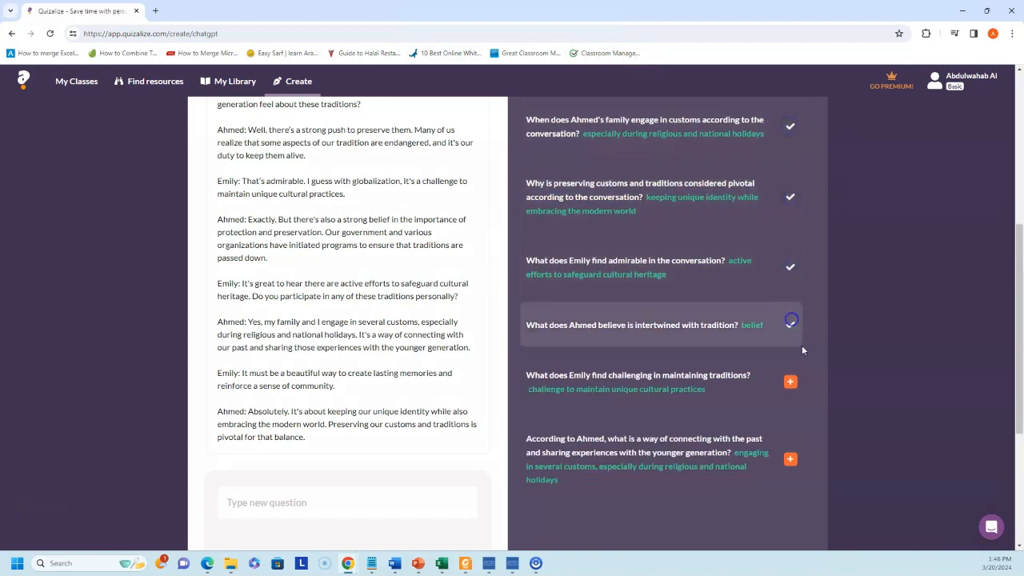
click(790, 381)
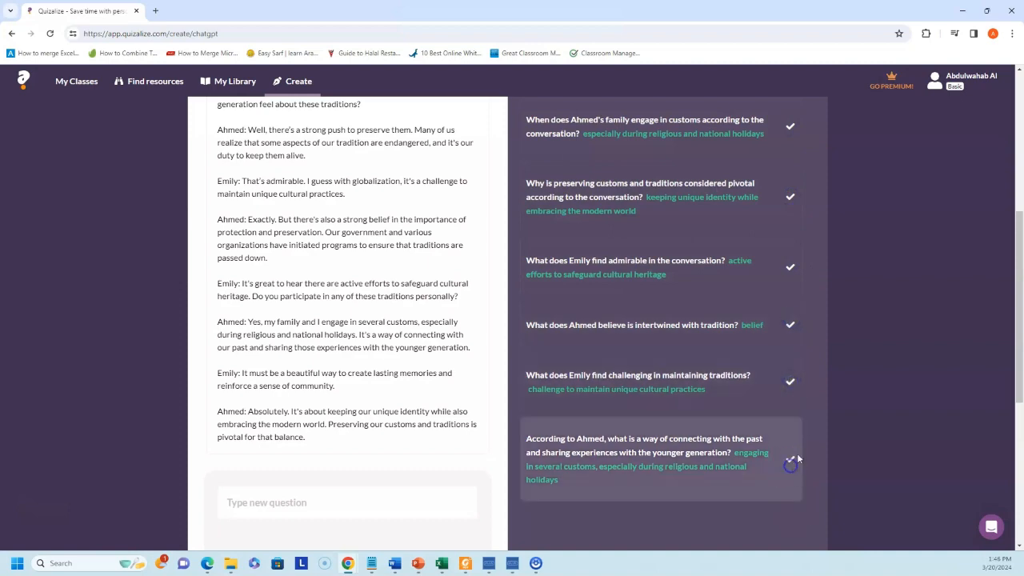
scroll(796, 457, down, 4)
scroll(772, 392, up, 8)
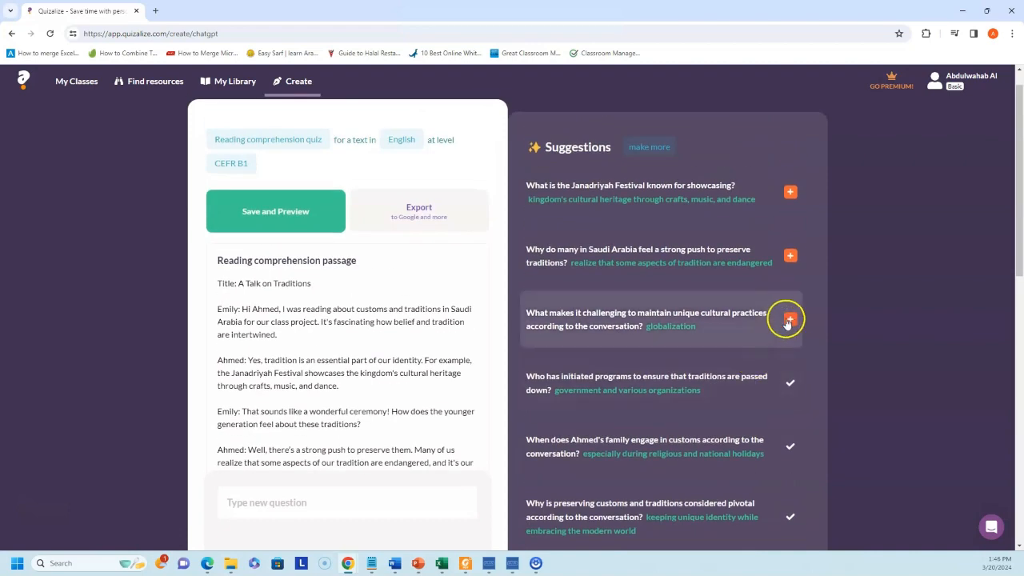
click(788, 321)
click(789, 256)
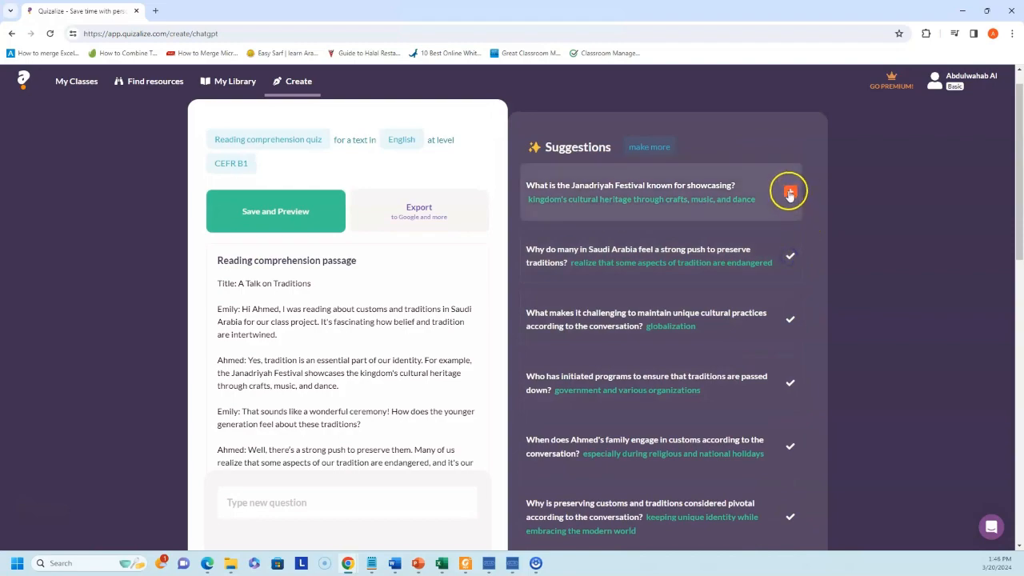
click(790, 193)
scroll(757, 258, down, 9)
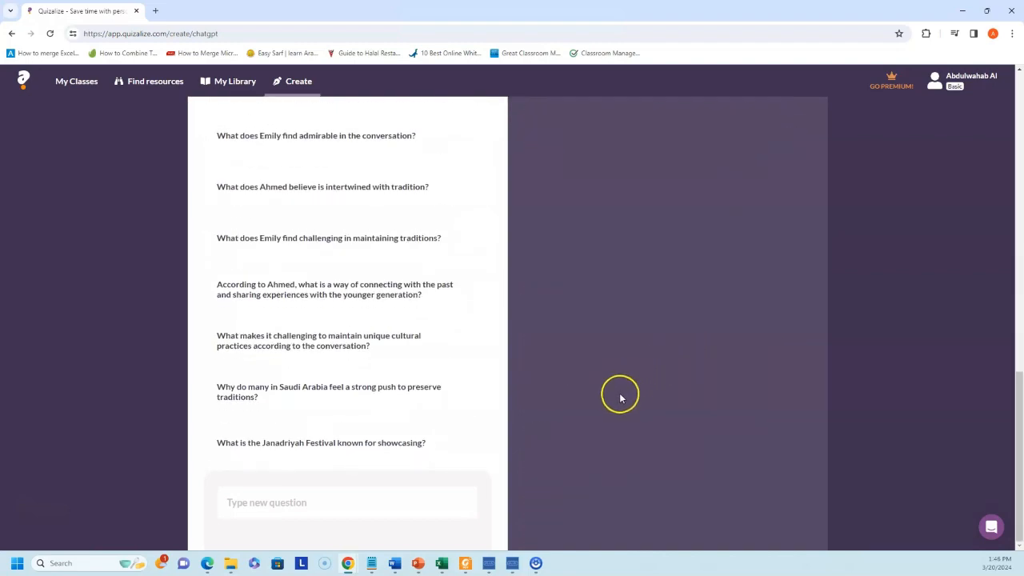
scroll(763, 467, up, 9)
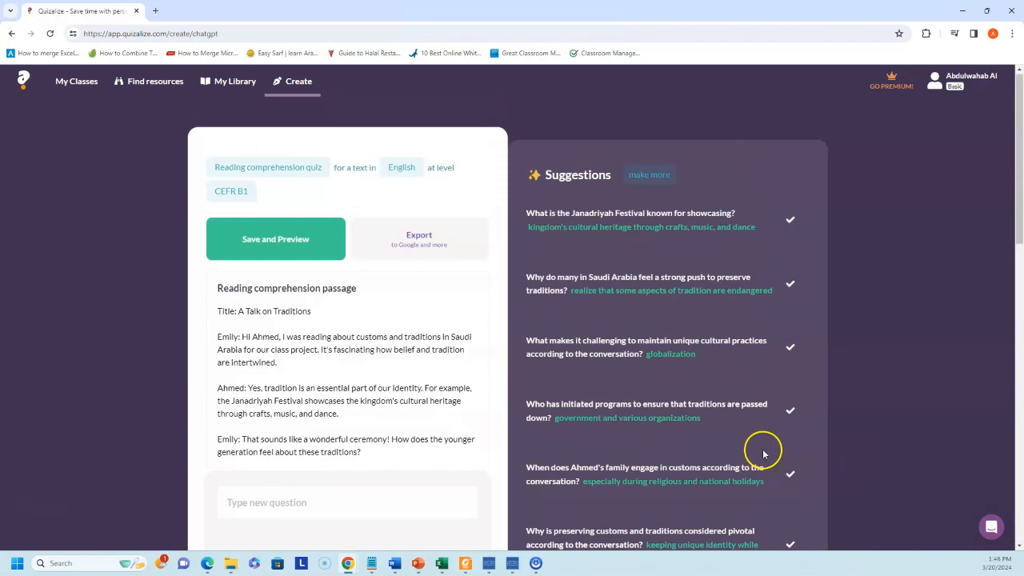
click(284, 247)
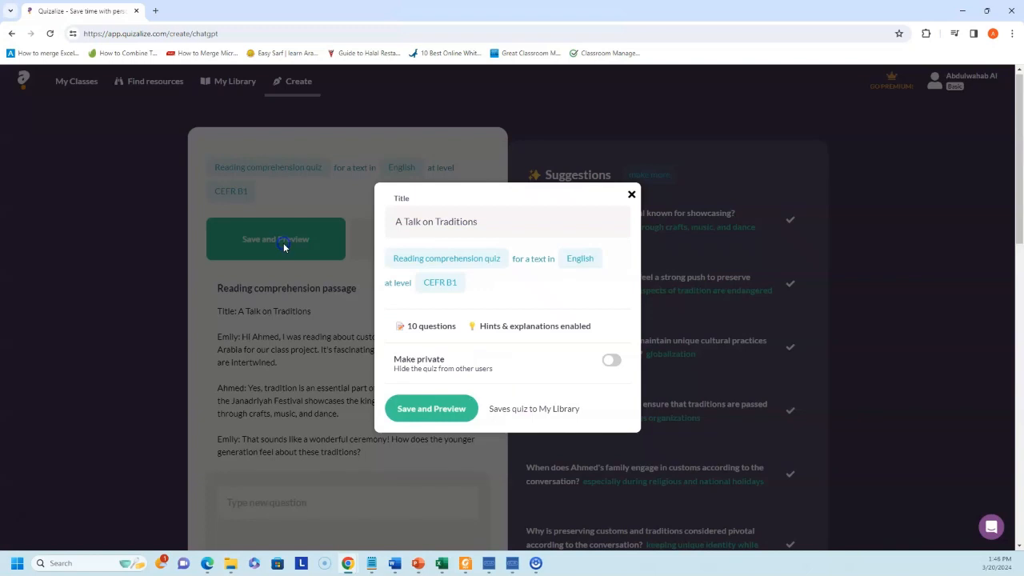
- Save 'A Talk on Traditions' and download its cover sheet QR code from the printed PDF options
click(446, 412)
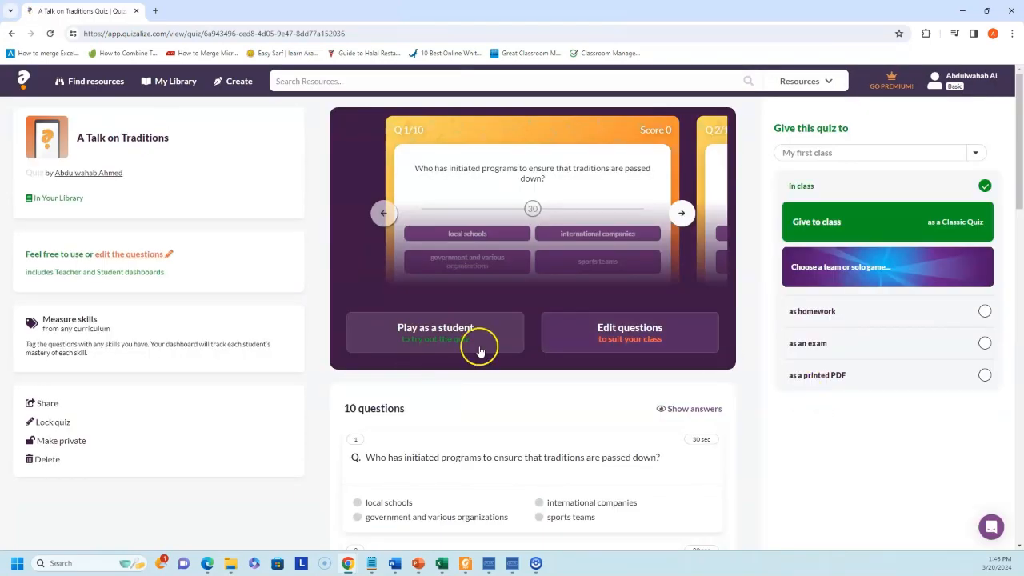
scroll(452, 355, down, 3)
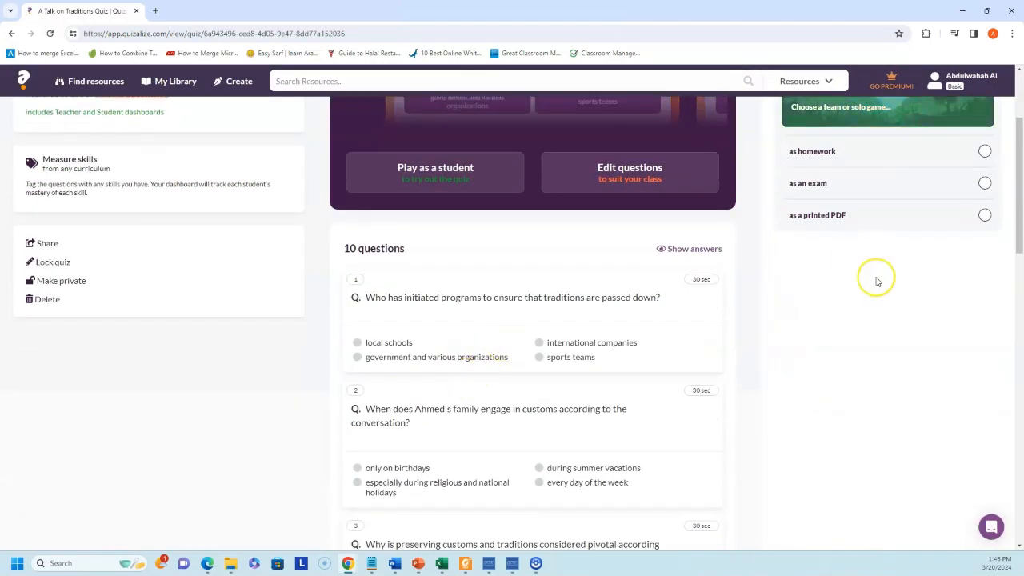
click(867, 221)
scroll(865, 227, up, 3)
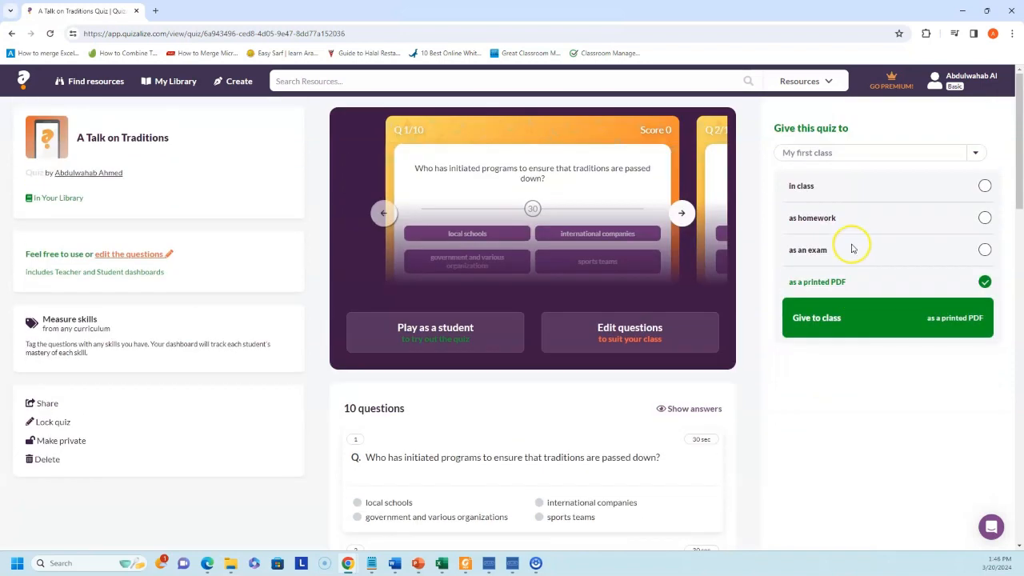
click(813, 320)
click(547, 229)
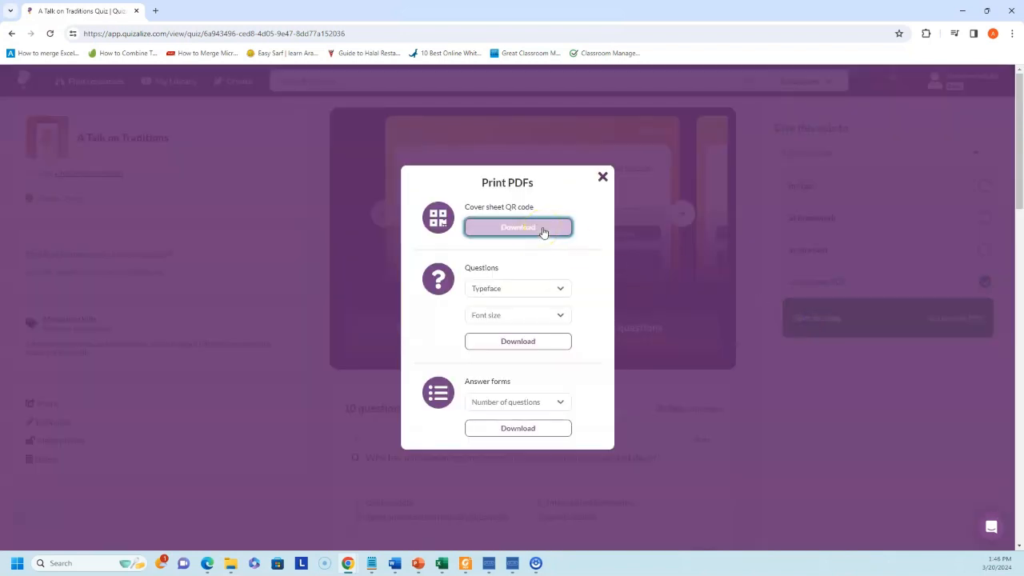
click(521, 227)
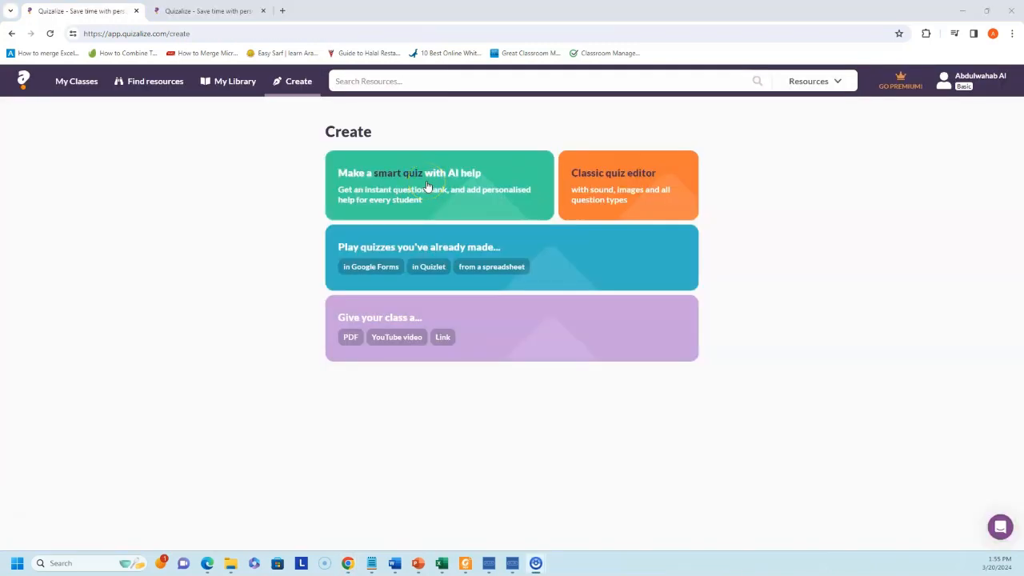
- Start a smart vocabulary quiz and paste the seven words belief through tradition, removing the topic line
click(427, 186)
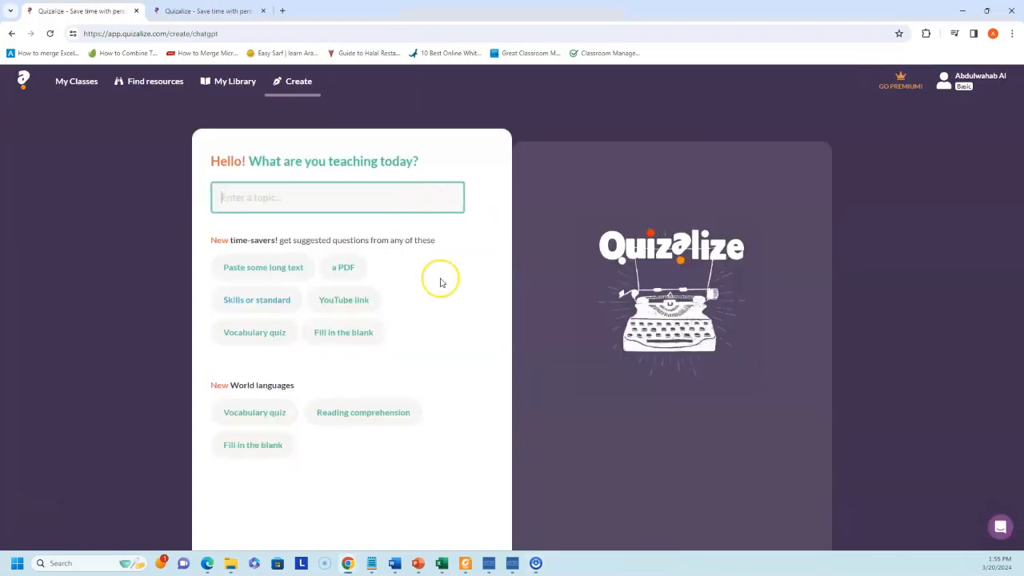
click(269, 421)
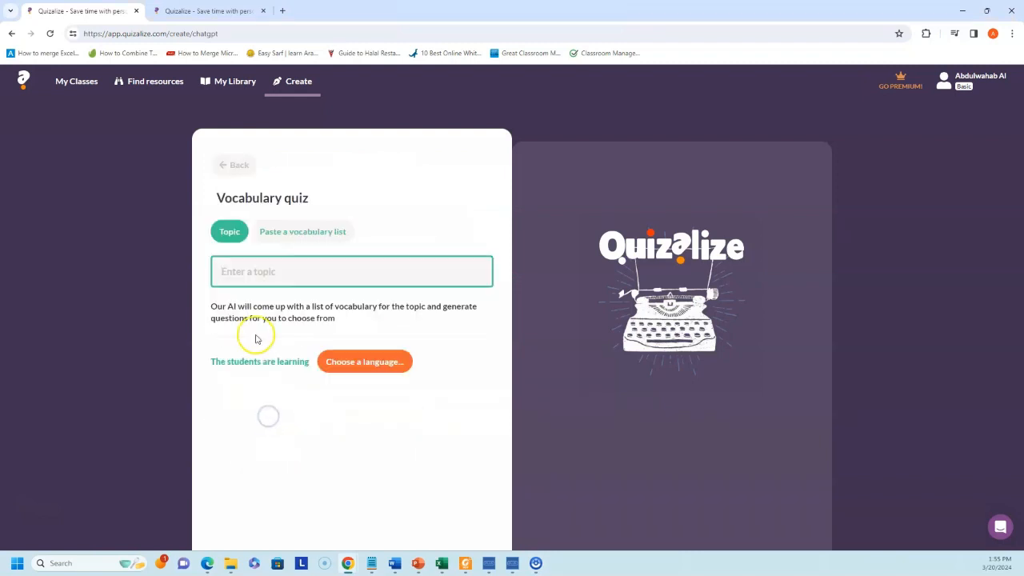
click(308, 238)
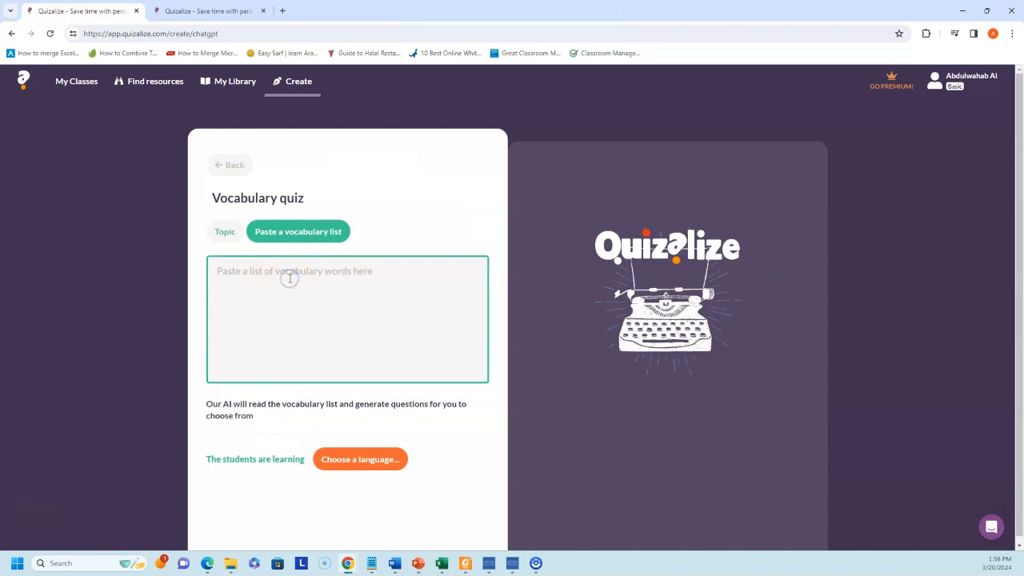
text(customs and traditions in Saudi Arabia belief ceremony endangered generation preserve protection tradition)
drag(381, 272, 125, 275)
key(Delete)
key(Delete)
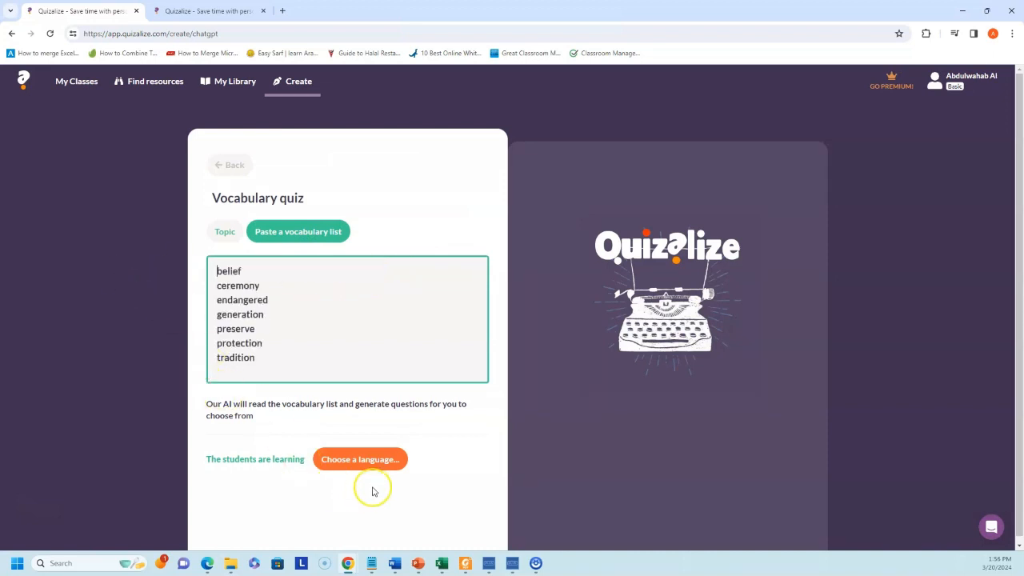
- Set English as the language learned with Arabic translations, then generate the vocabulary questions
click(361, 459)
scroll(356, 432, down, 2)
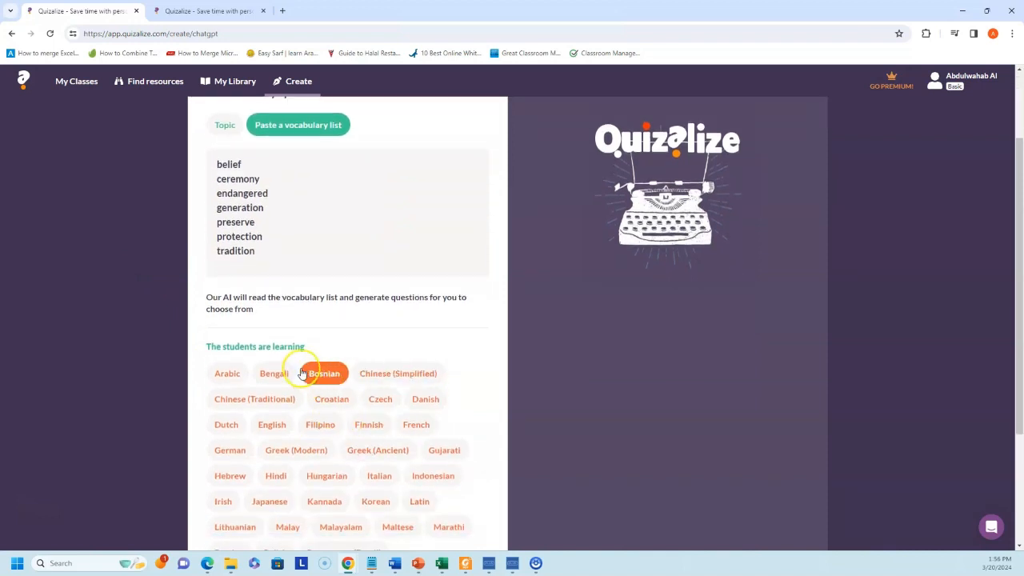
scroll(309, 362, down, 2)
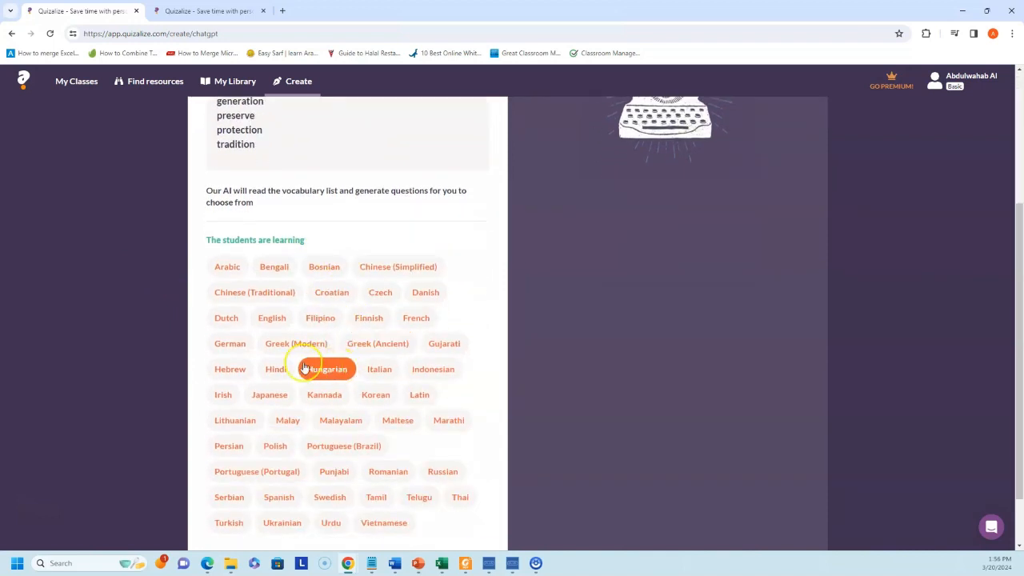
click(272, 318)
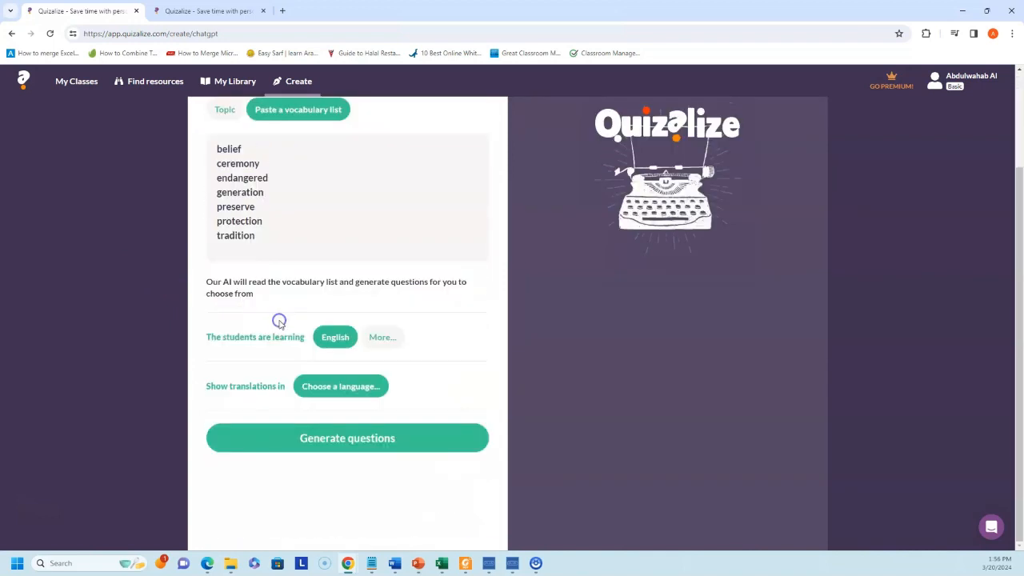
click(334, 388)
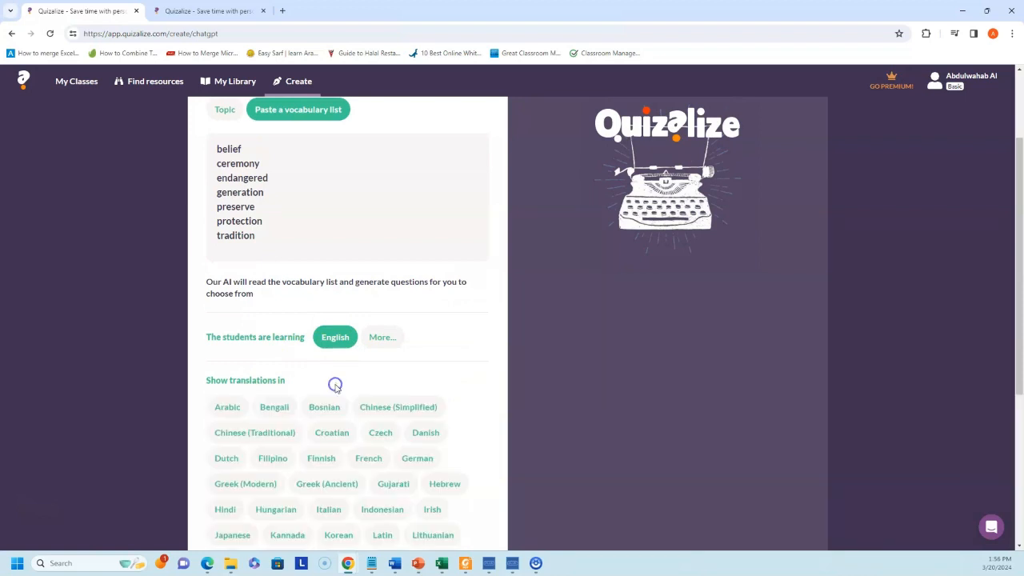
click(222, 410)
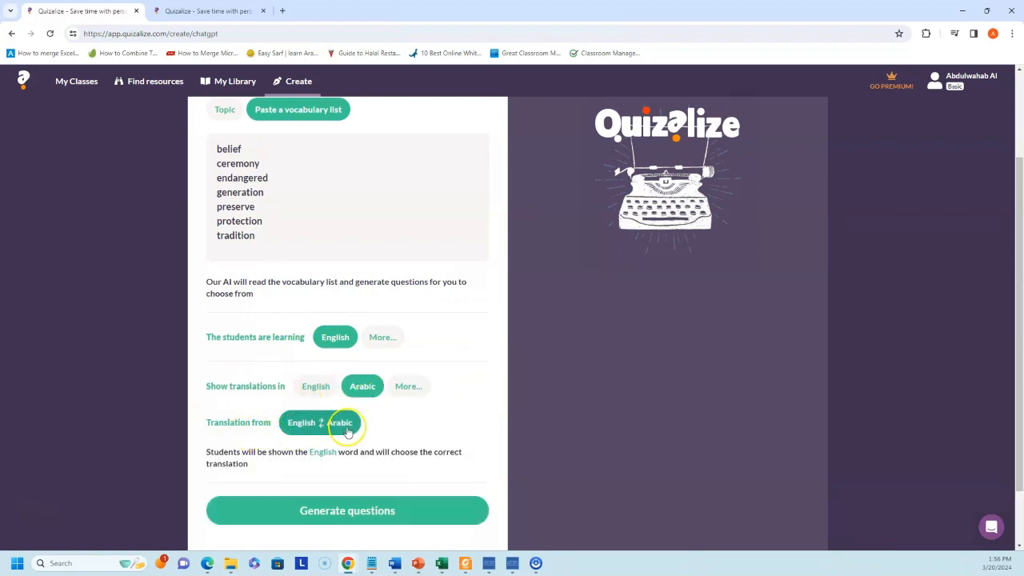
scroll(342, 420, down, 1)
click(347, 457)
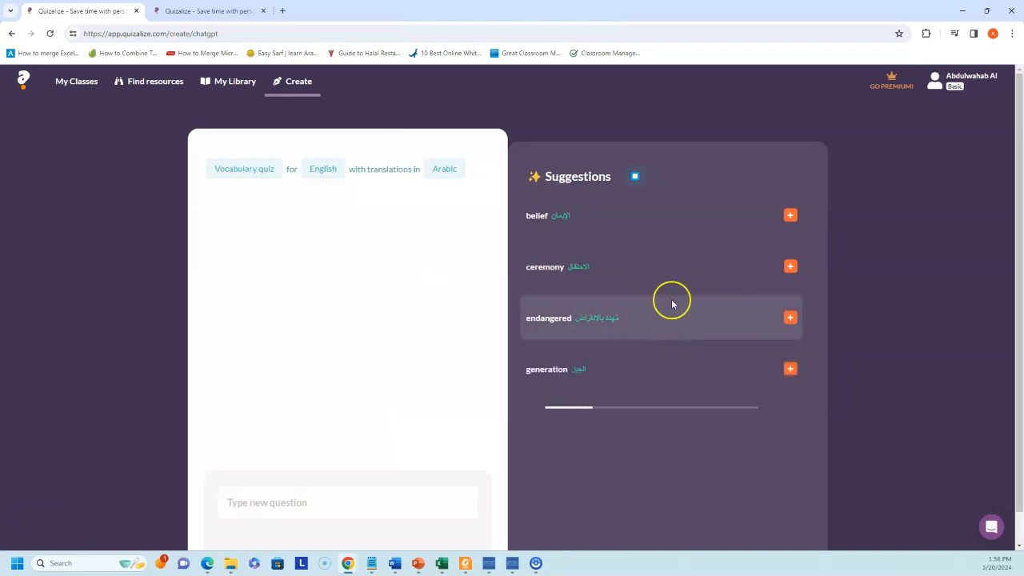
- Add belief, ceremony, endangered, generation and preserve as quiz questions
click(791, 215)
click(791, 267)
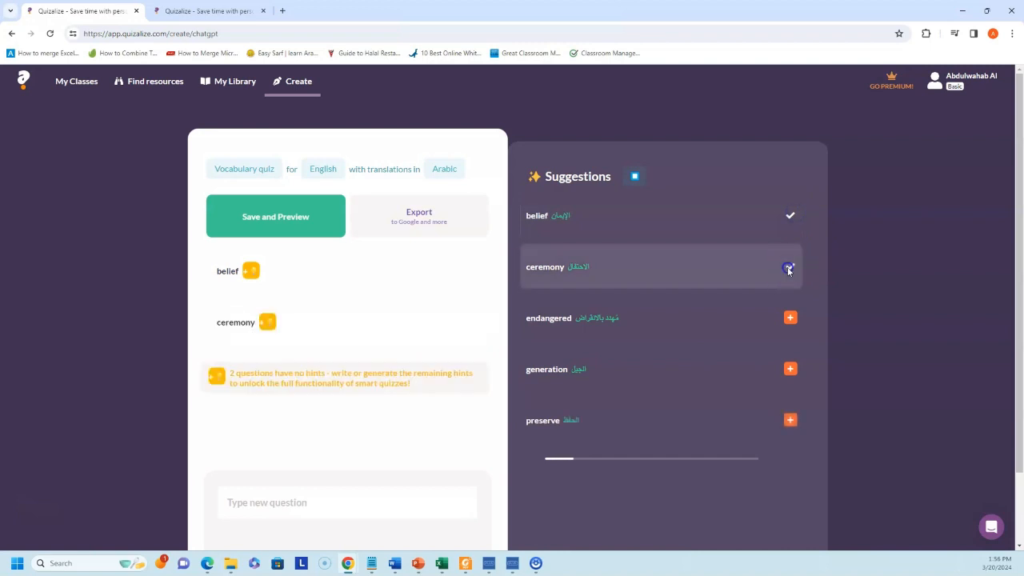
click(791, 320)
scroll(804, 376, down, 1)
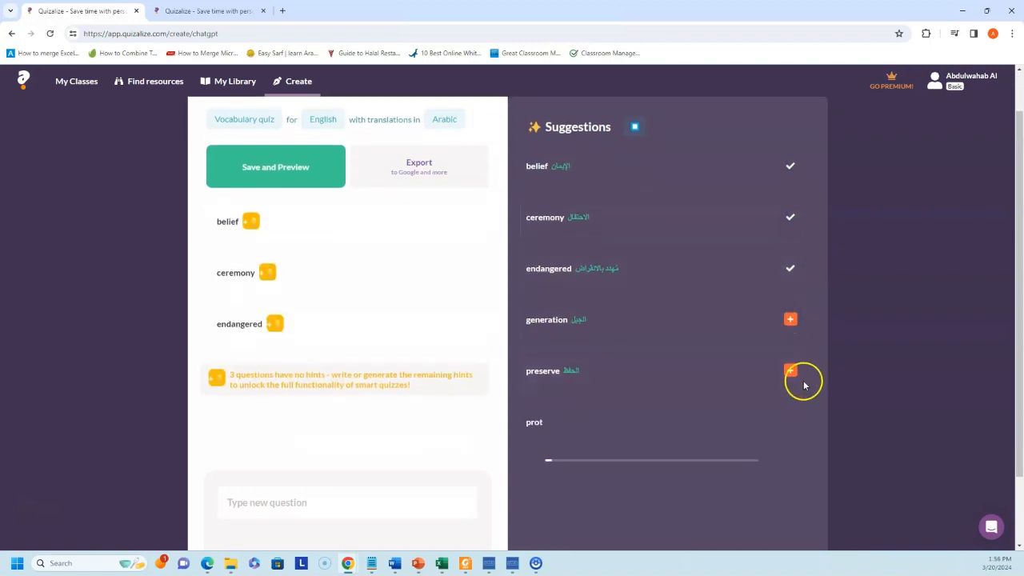
click(790, 323)
click(790, 370)
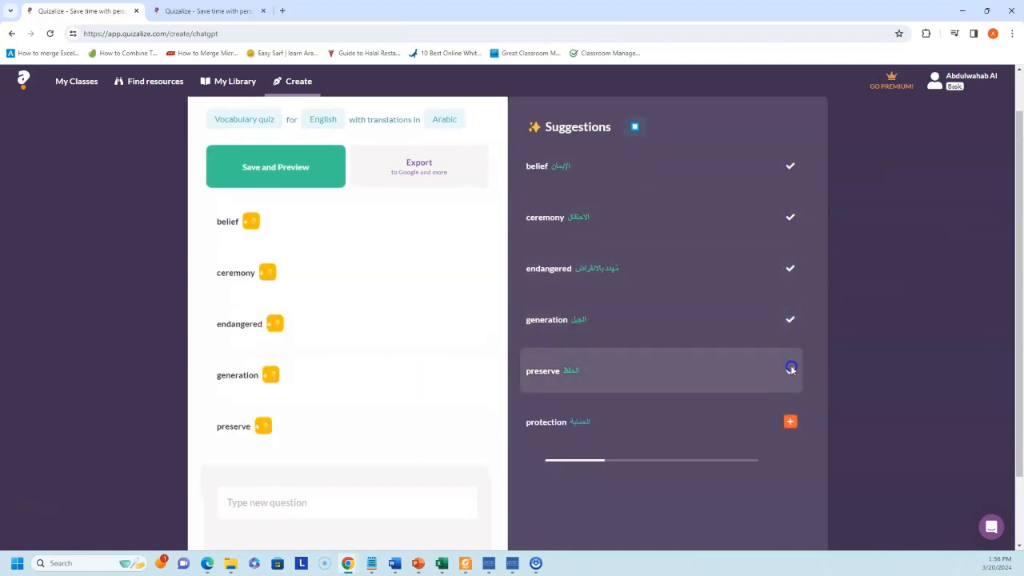
- Add protection and tradition, then bring up the save details titled Vocab quiz
scroll(791, 414, down, 1)
click(790, 389)
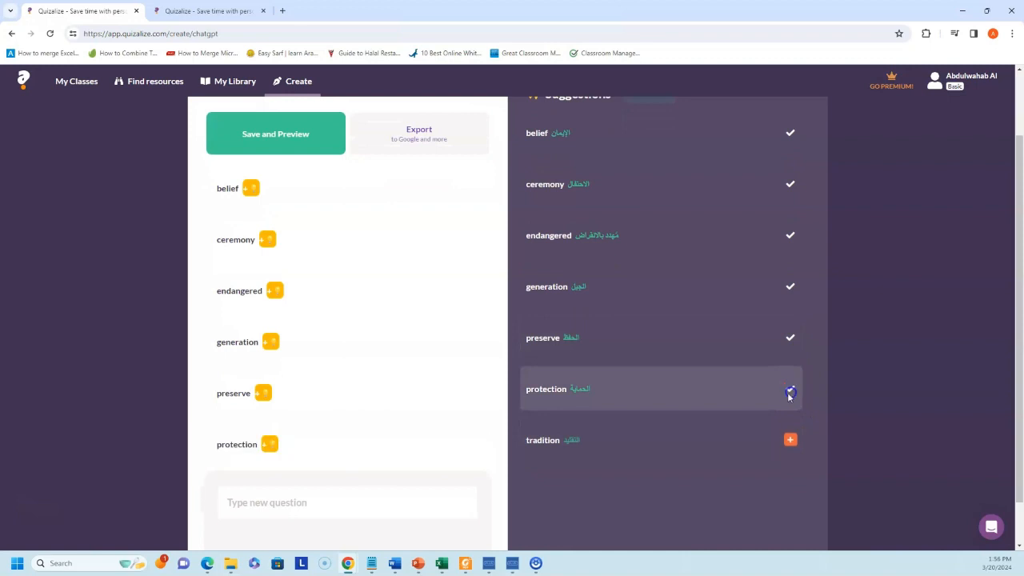
click(794, 446)
scroll(805, 379, down, 2)
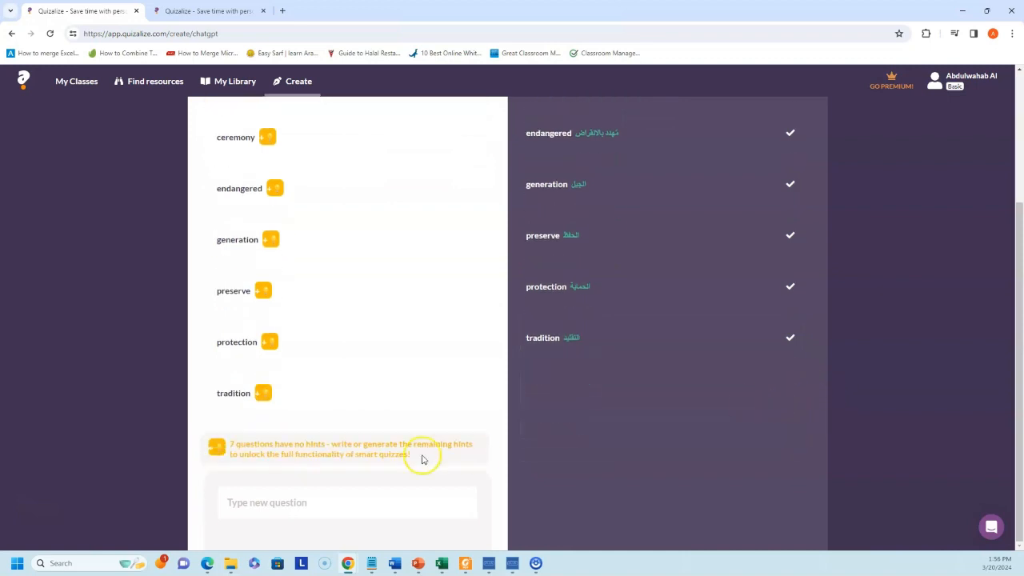
scroll(453, 457, up, 4)
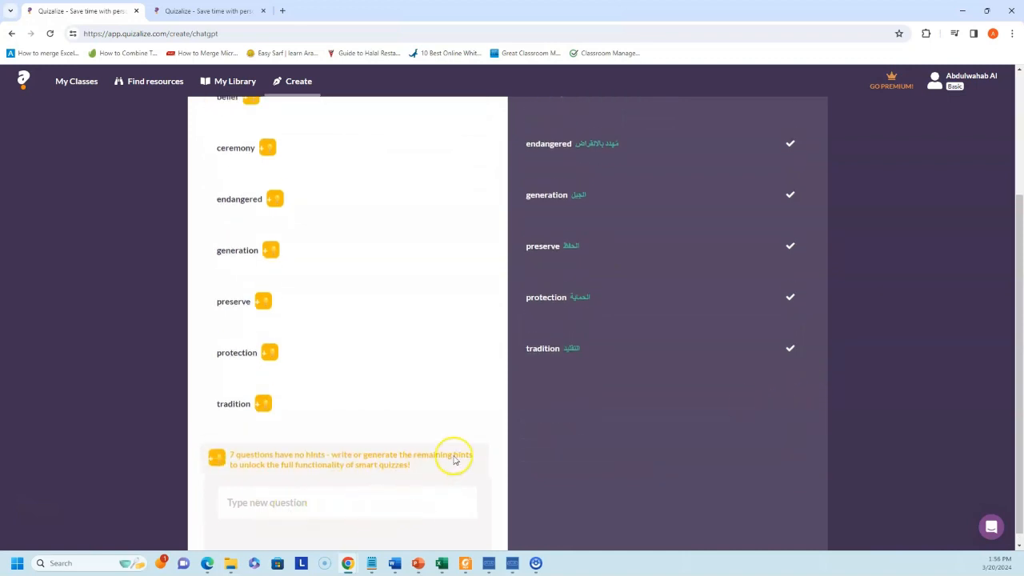
click(299, 224)
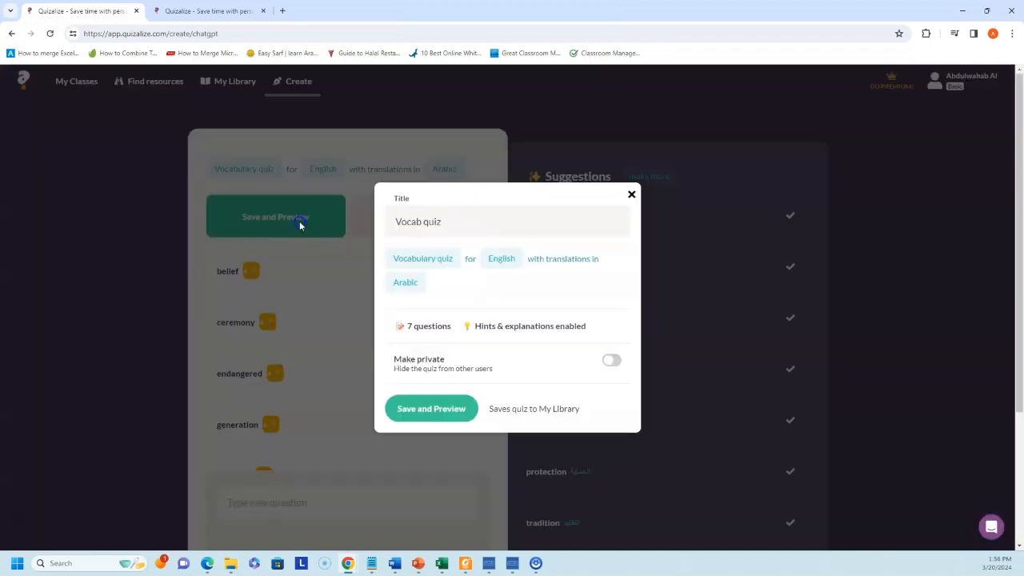
- Save Vocab quiz and review its 7 English words with Arabic answer choices
click(437, 412)
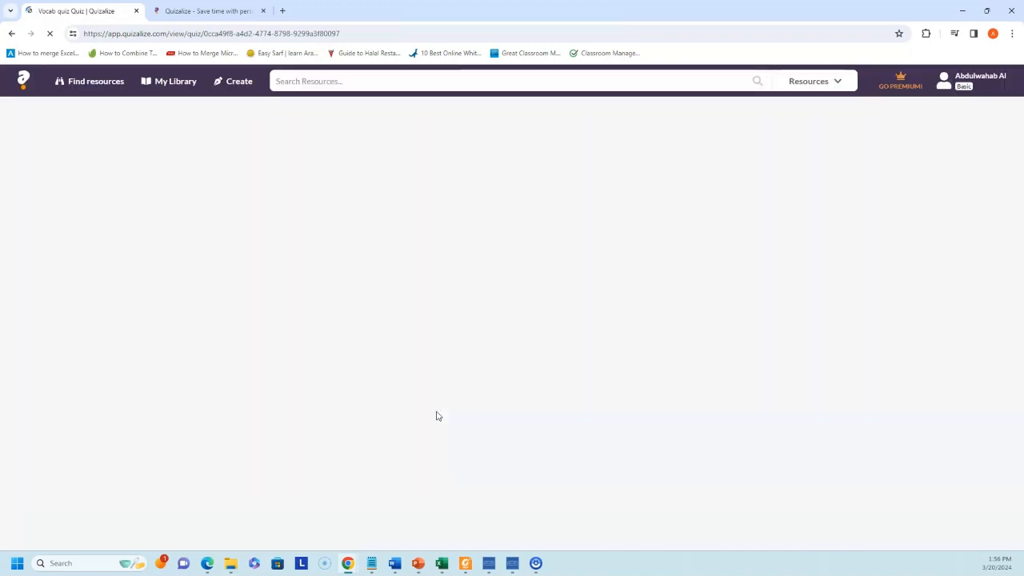
scroll(546, 300, down, 3)
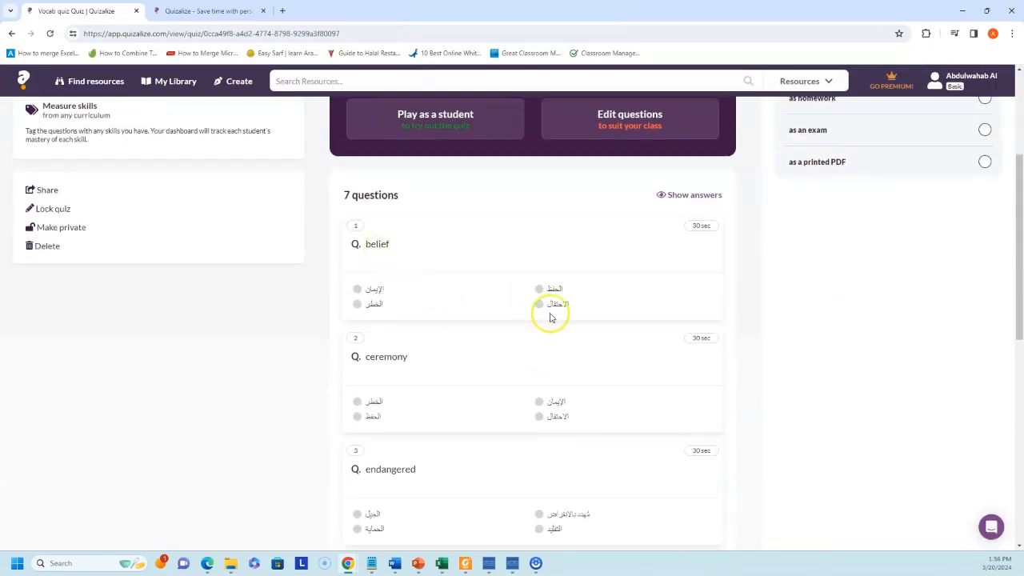
scroll(549, 315, down, 2)
scroll(410, 254, down, 5)
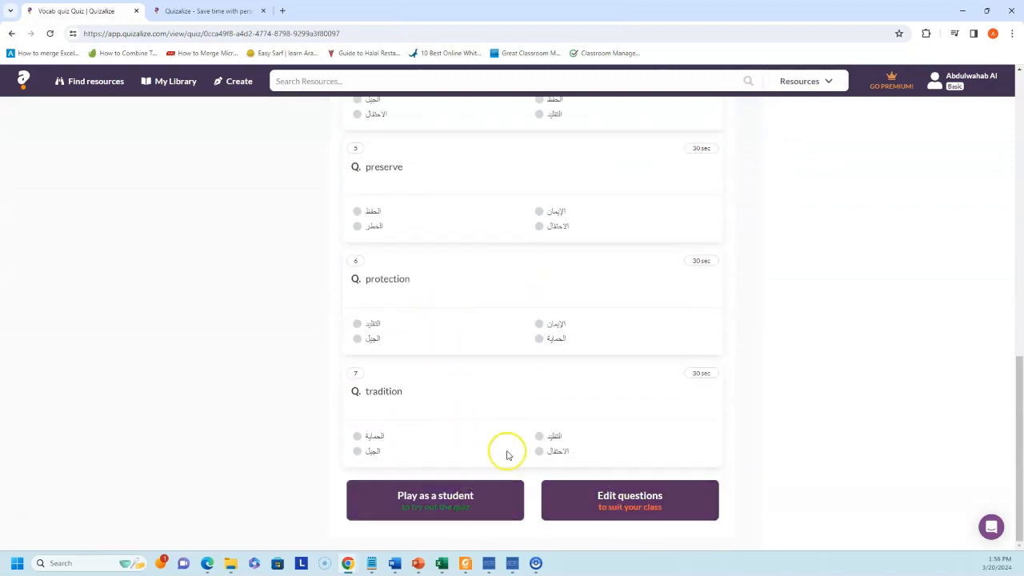
scroll(635, 274, up, 8)
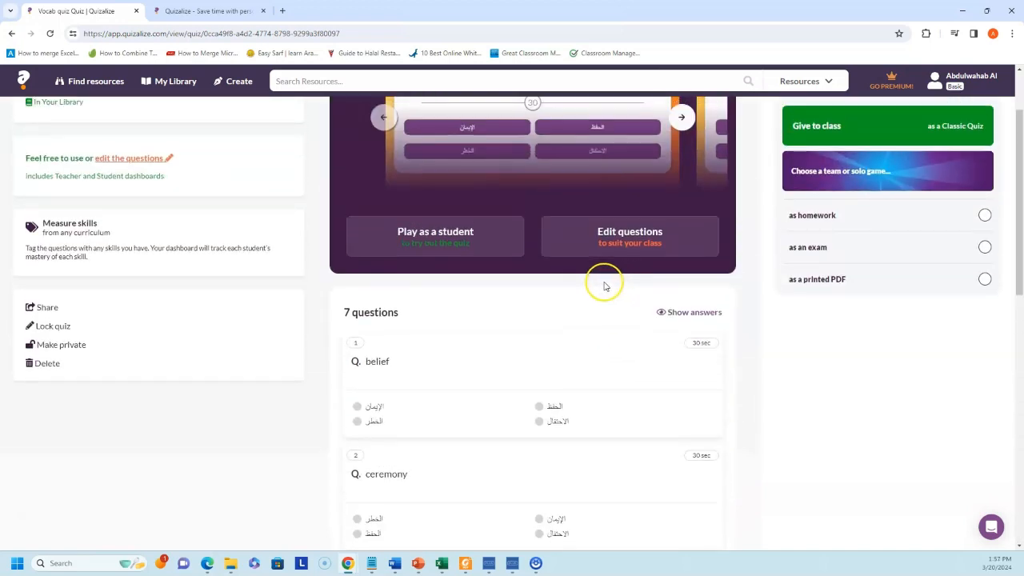
scroll(603, 284, up, 1)
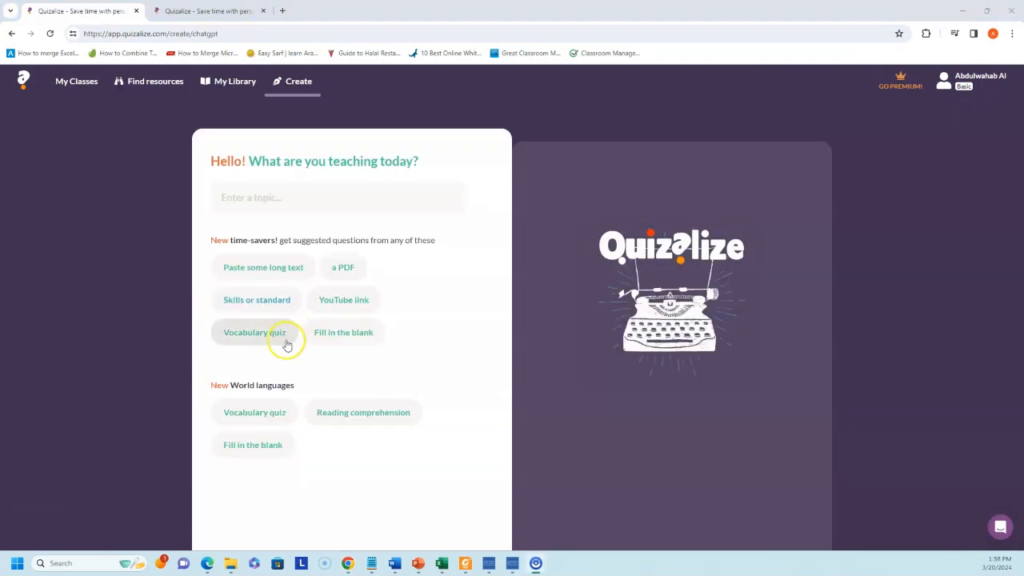
- Start a world-language fill-in-the-blank quiz from the pasted vocabulary list, removing the topic line
click(258, 452)
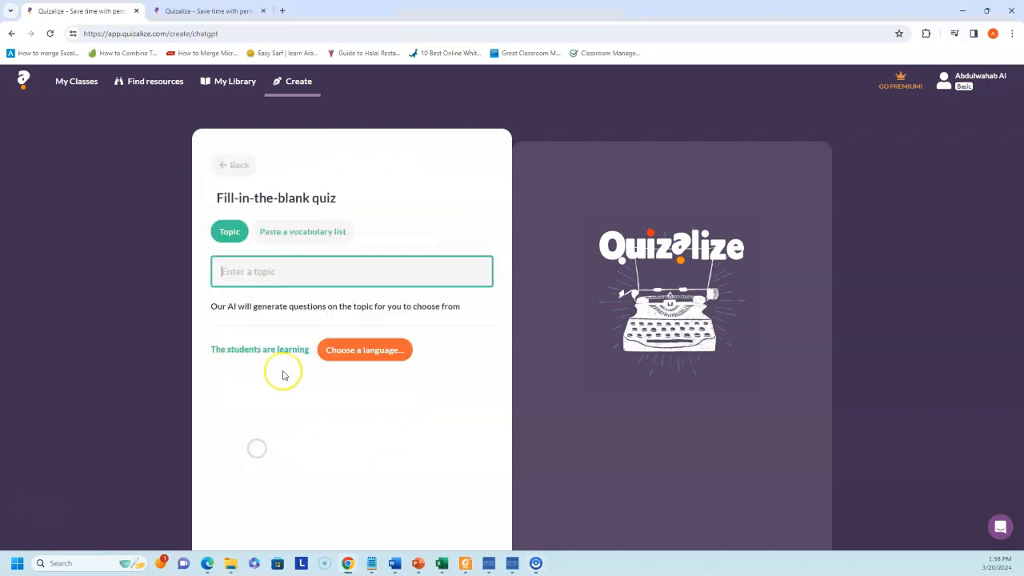
click(296, 236)
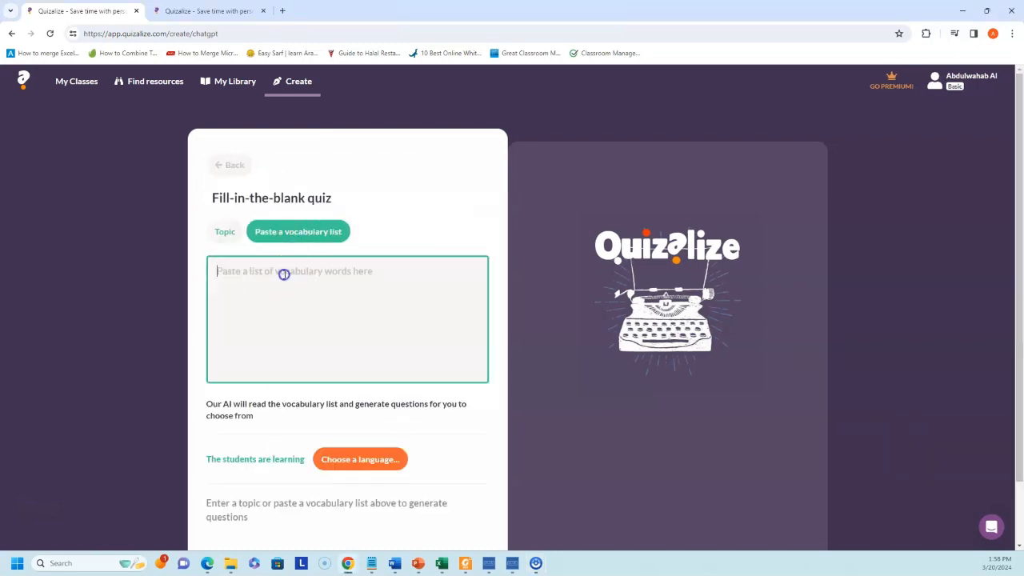
key(ctrl+v)
click(398, 270)
key(shift+Home)
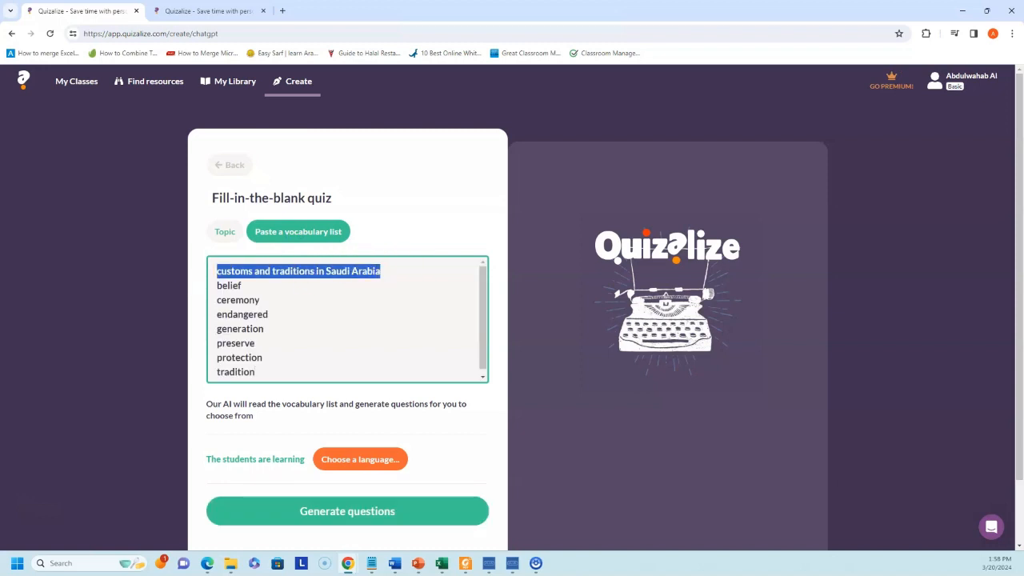
key(BackSpace)
key(Delete)
- Set English as the language being learned and generate fill-in-the-blank questions
click(378, 461)
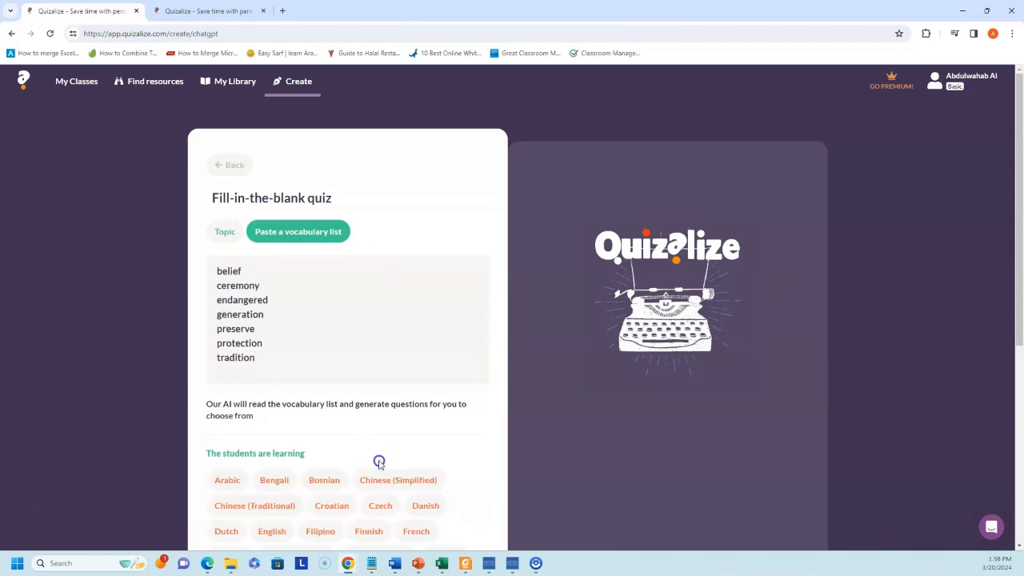
scroll(353, 424, down, 1)
scroll(280, 416, down, 1)
click(276, 372)
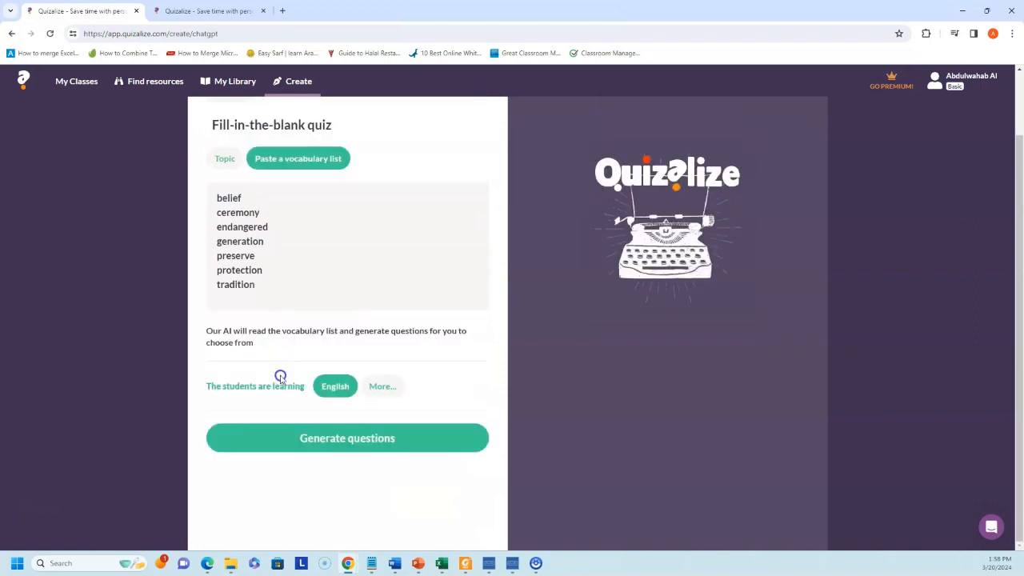
click(352, 439)
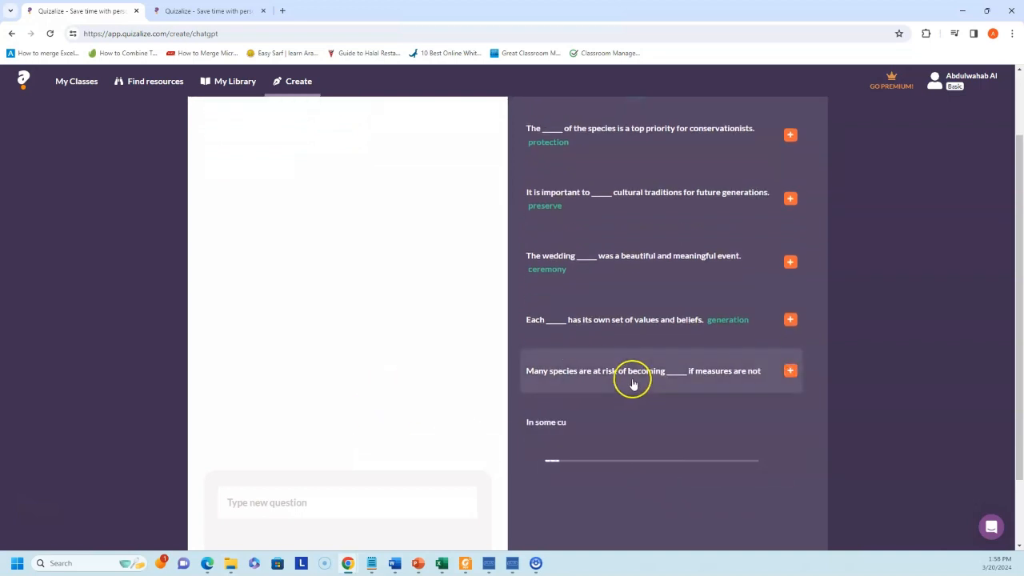
- Add all seven suggested sentence questions, from conservationists to passing down stories
click(791, 135)
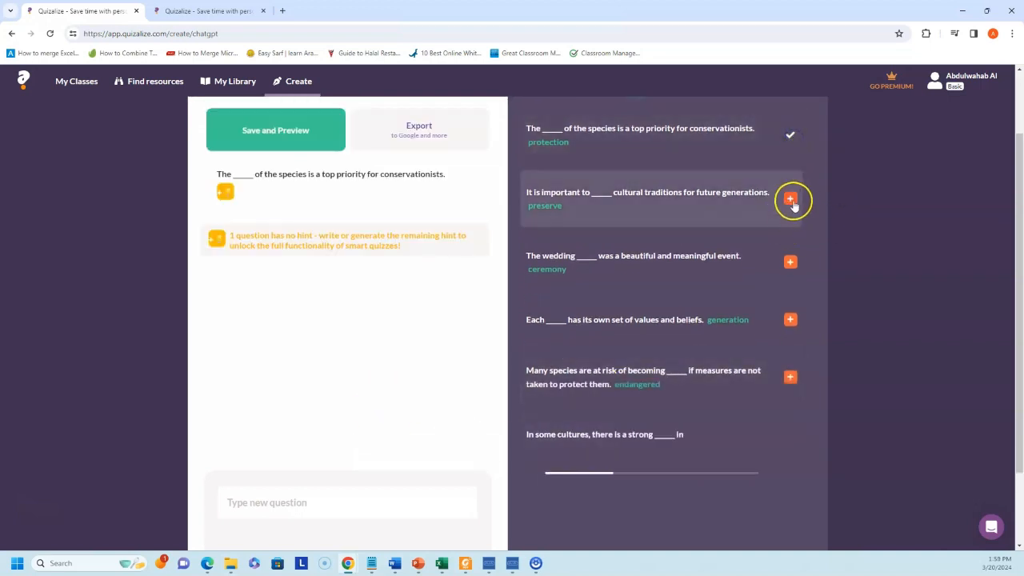
click(791, 199)
click(790, 219)
click(791, 277)
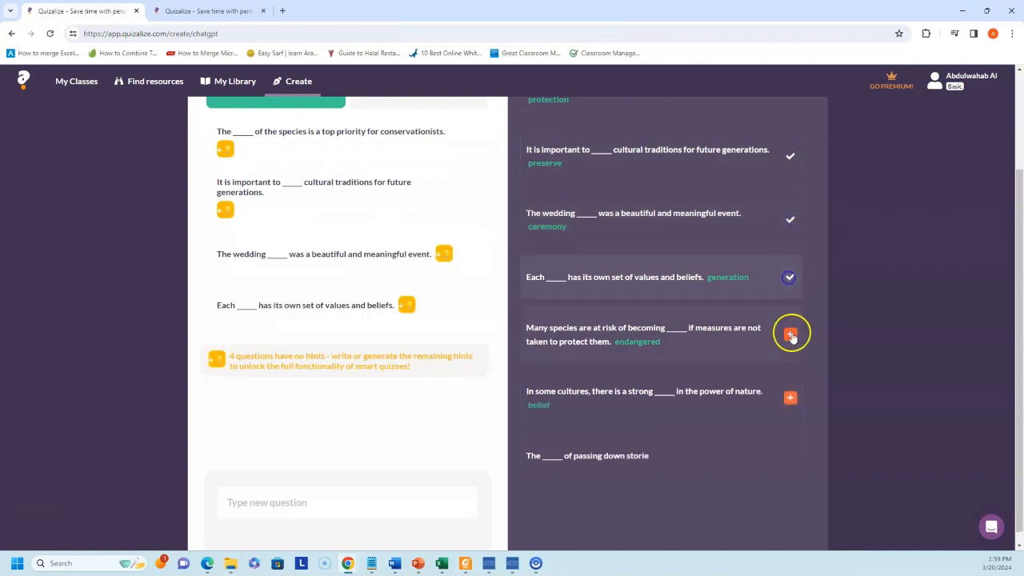
click(790, 334)
click(791, 397)
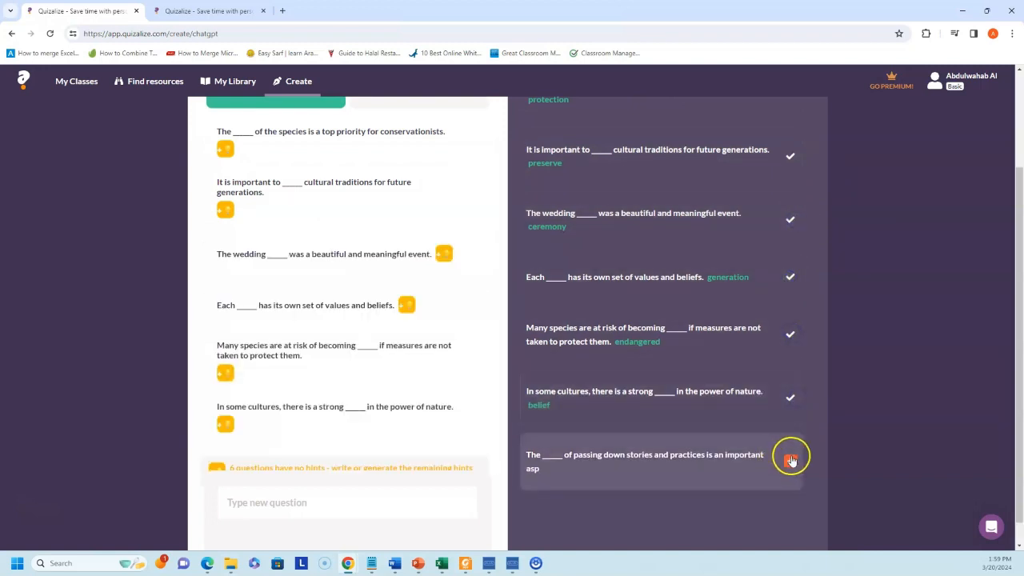
click(790, 457)
scroll(805, 467, down, 2)
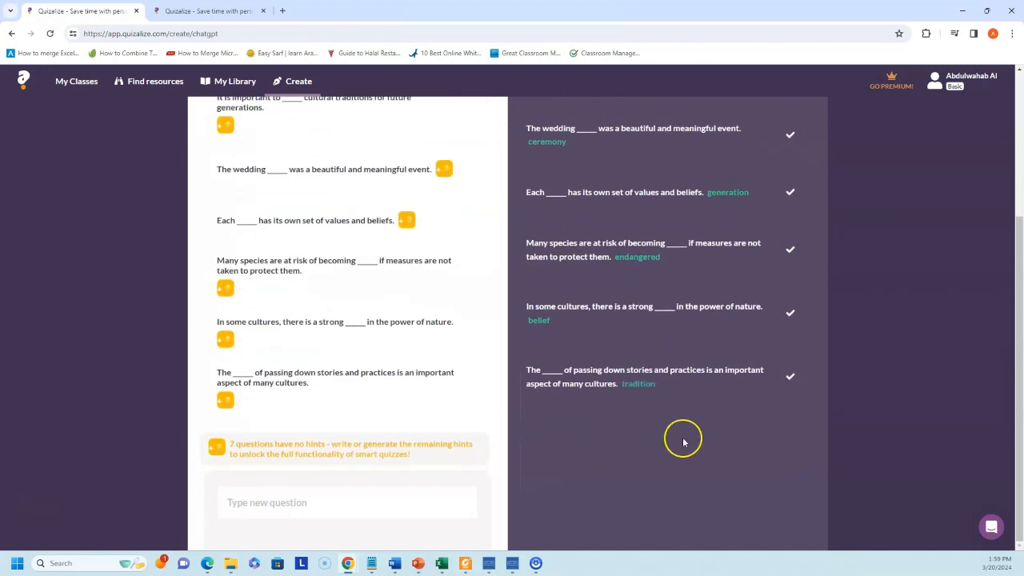
scroll(352, 444, up, 4)
- Save the fill-in-the-blank quiz as Vocab quiz and review its 7 sentence questions
click(275, 222)
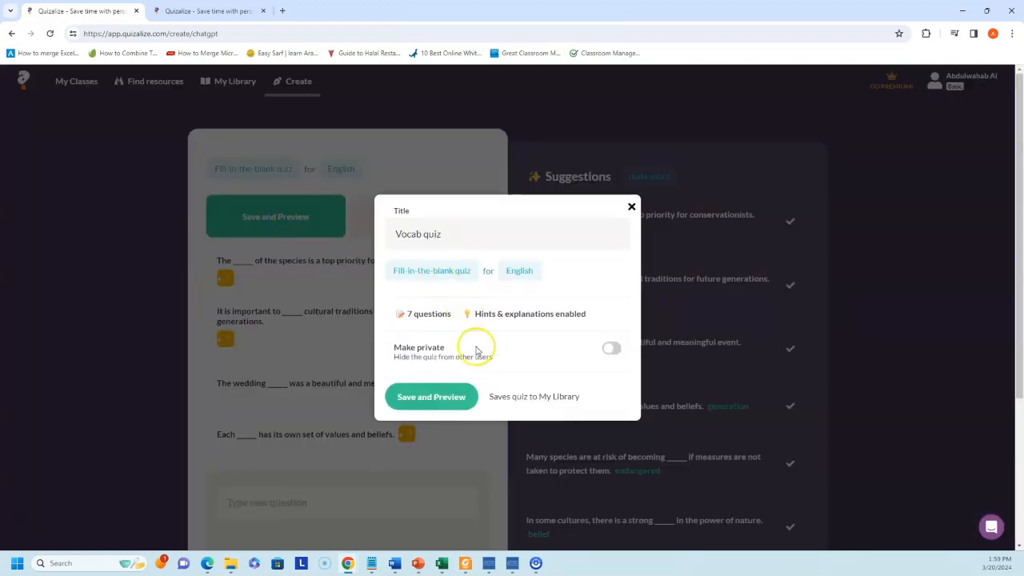
click(444, 404)
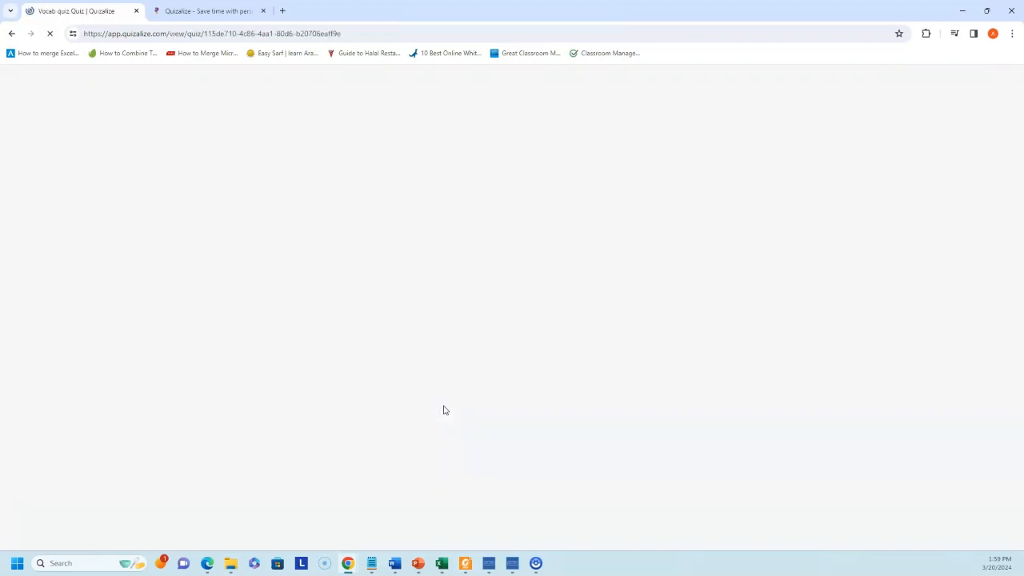
scroll(448, 344, down, 3)
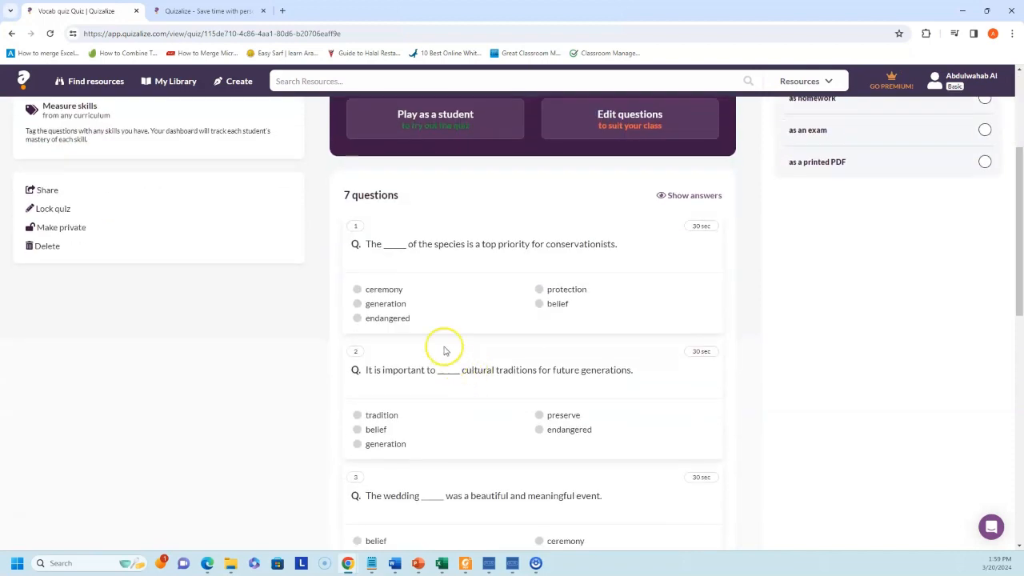
scroll(412, 304, down, 2)
scroll(422, 352, down, 6)
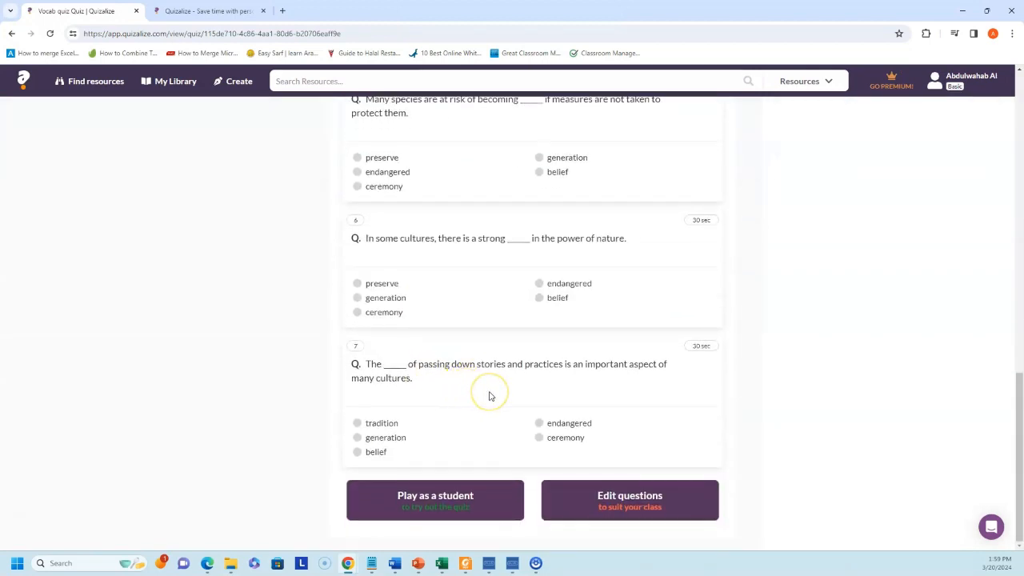
scroll(487, 393, up, 10)
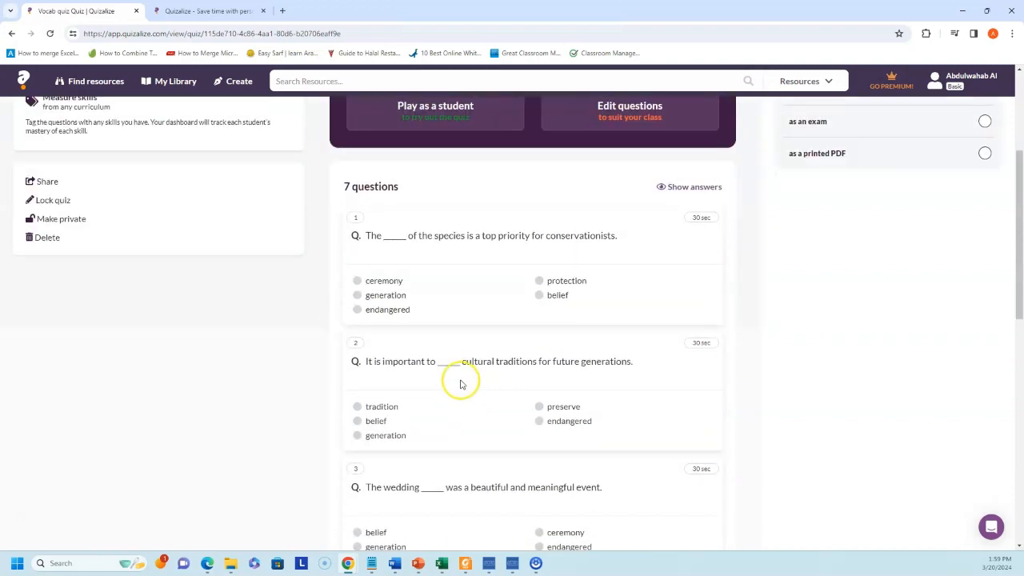
scroll(460, 384, up, 2)
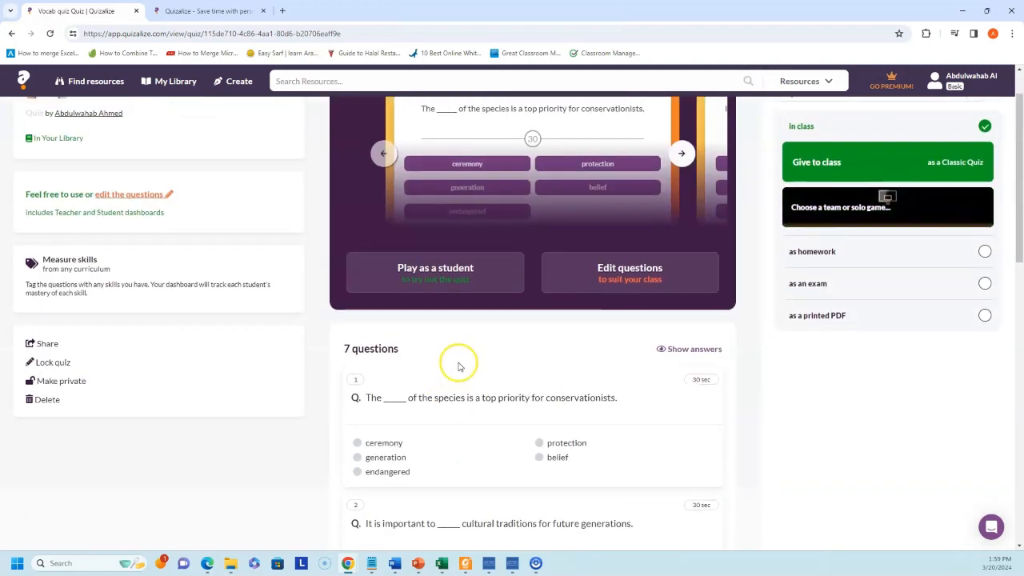
scroll(458, 366, up, 1)
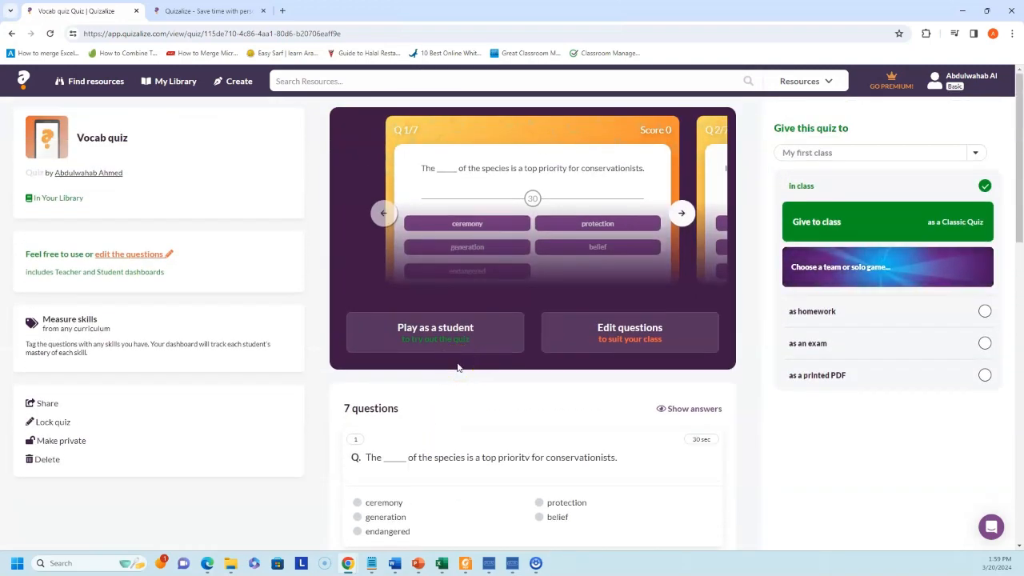
- Give Vocab quiz to My first class as homework with randomized question order
click(836, 313)
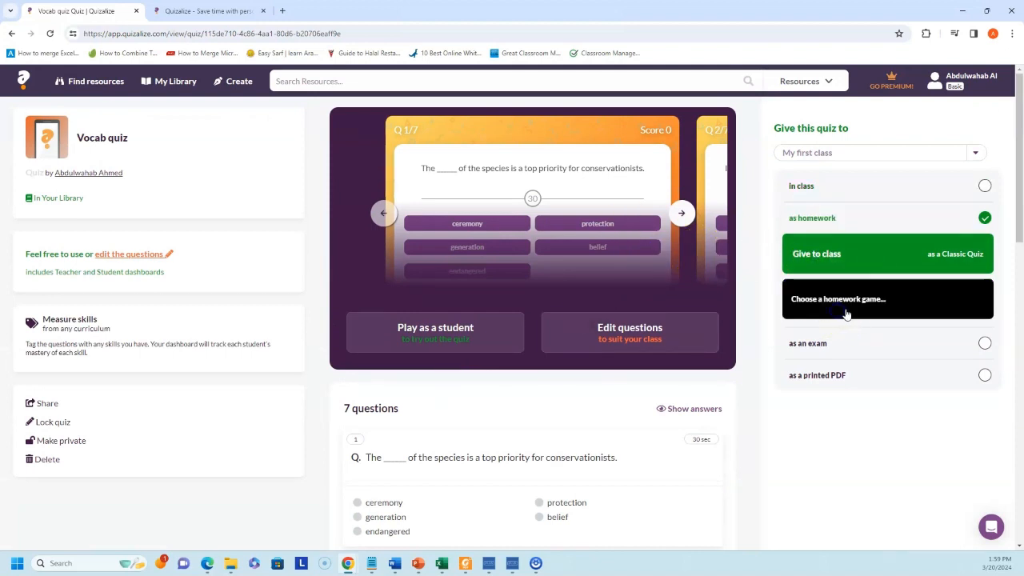
click(856, 257)
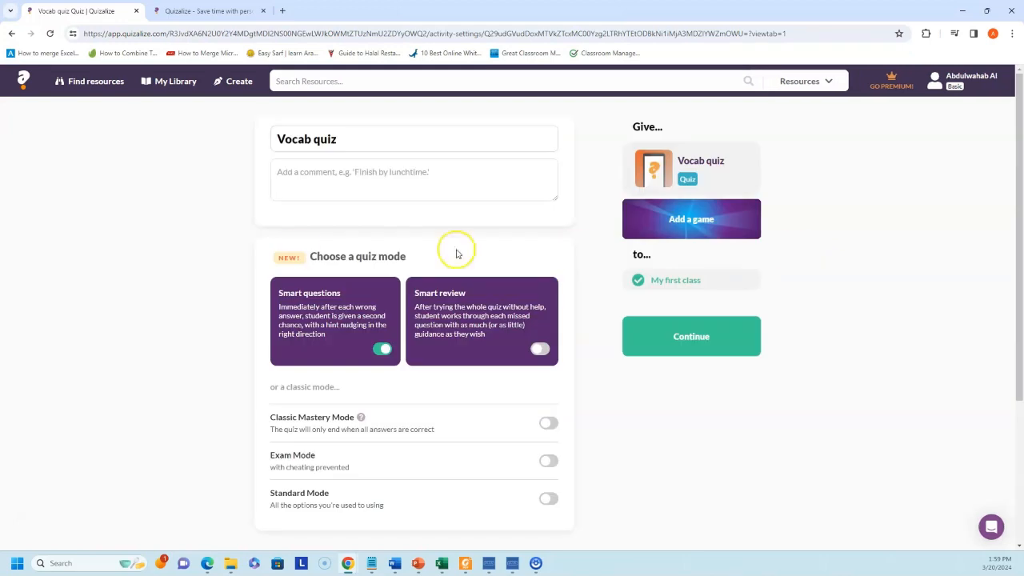
scroll(416, 264, down, 2)
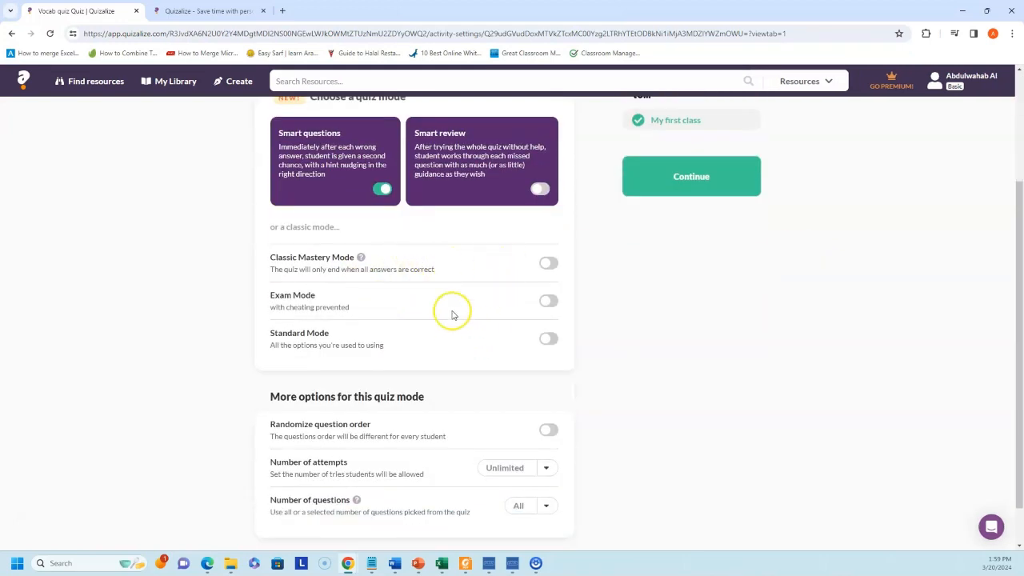
scroll(460, 312, down, 1)
click(548, 382)
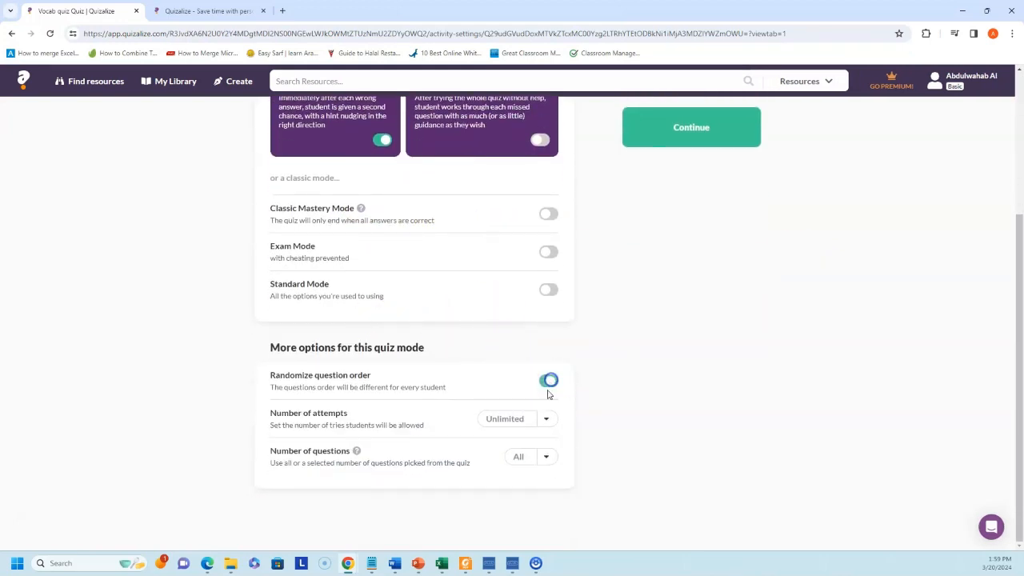
scroll(601, 245, up, 1)
scroll(650, 193, up, 3)
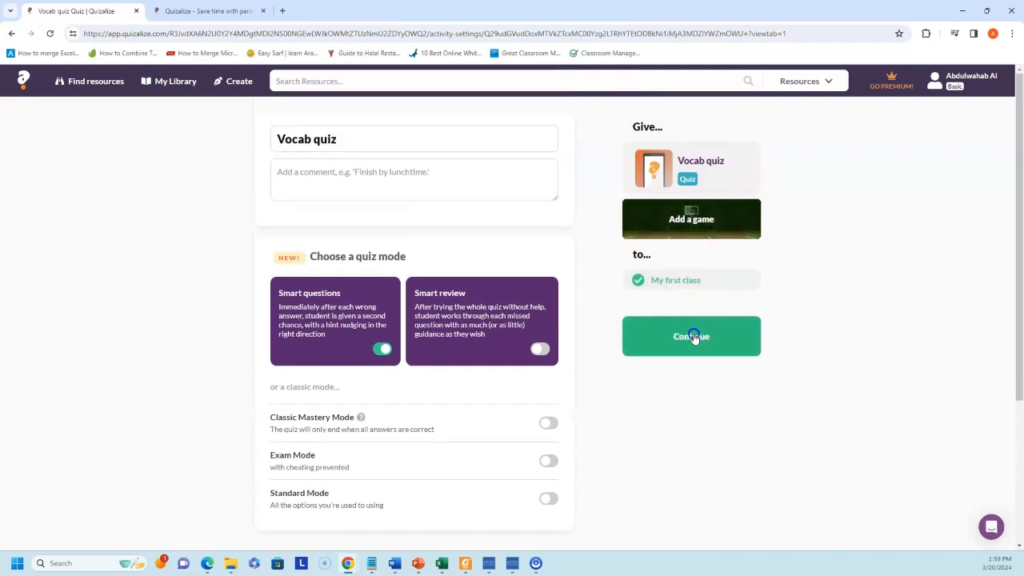
click(693, 336)
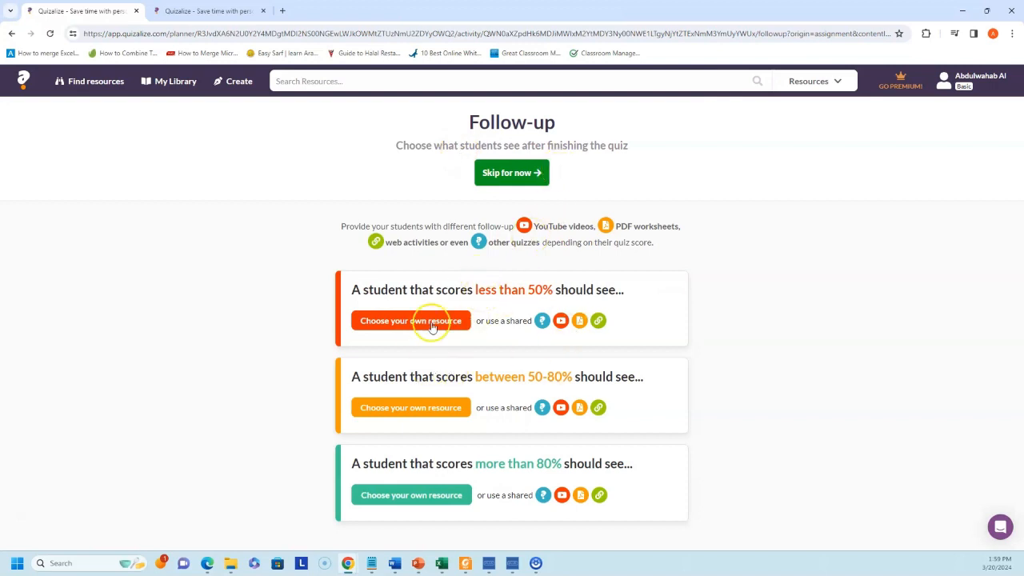
- Skip choosing follow-up resources for the Vocab quiz homework
click(510, 173)
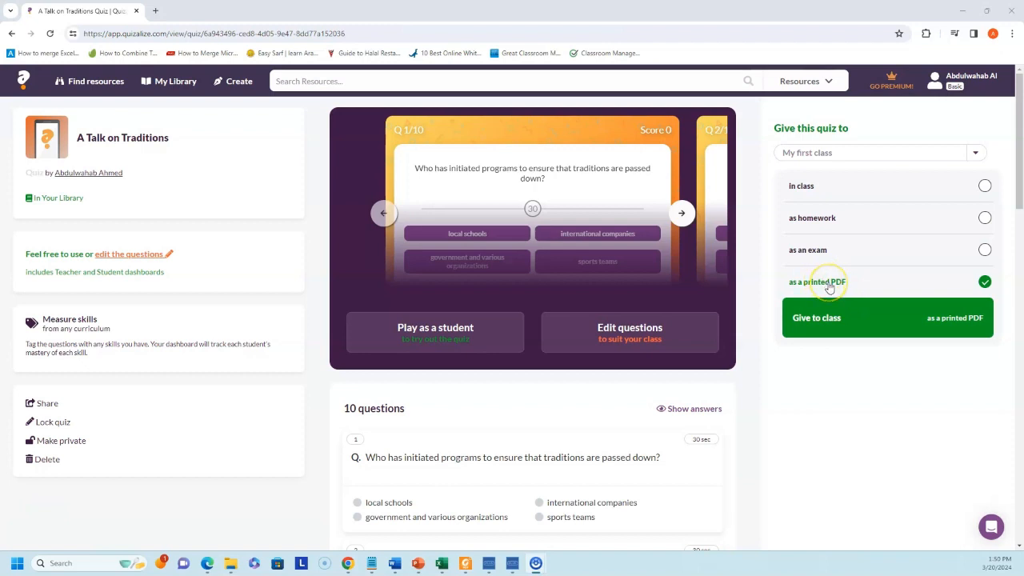
- Download the QR code cover sheet for A Talk on Traditions as a printed PDF
click(816, 319)
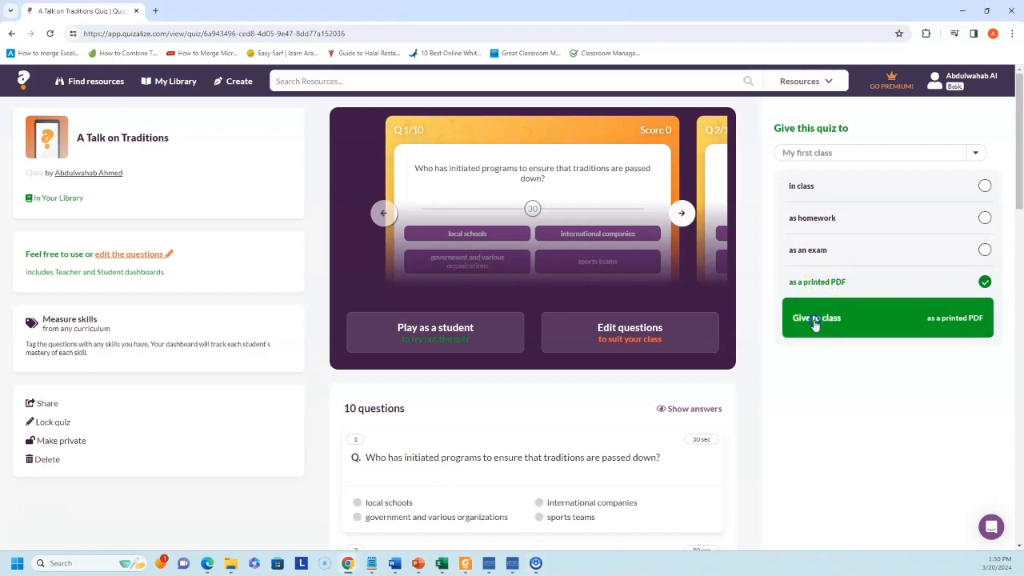
click(541, 232)
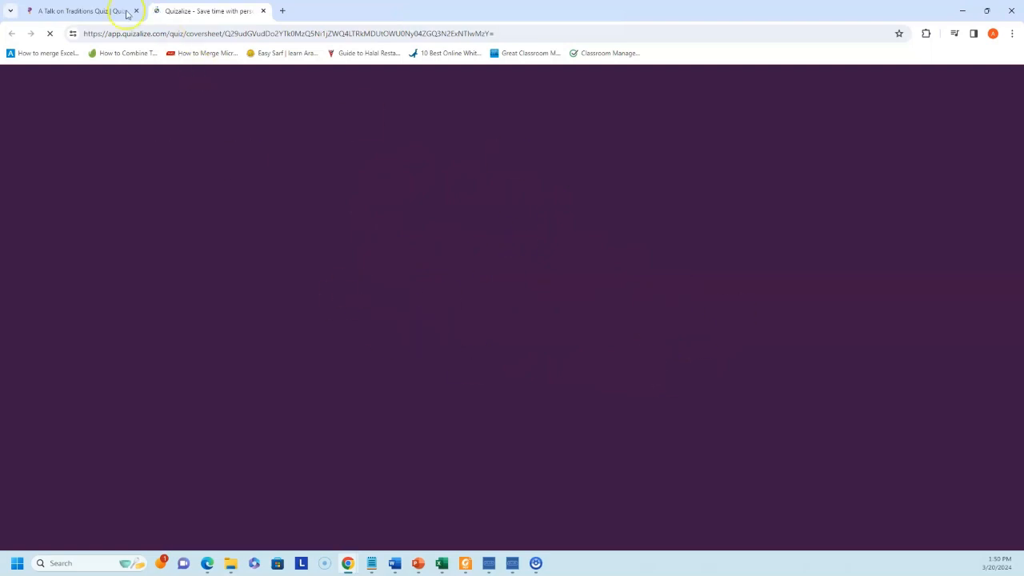
click(59, 11)
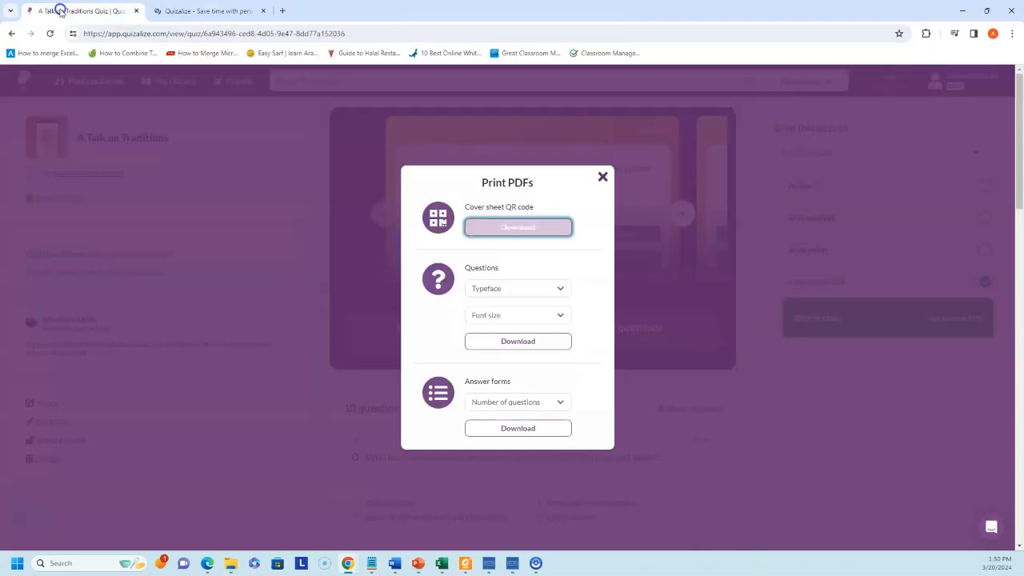
- Choose Times New Roman for printed questions, check answer form sizes, and close the print options
click(565, 290)
click(547, 309)
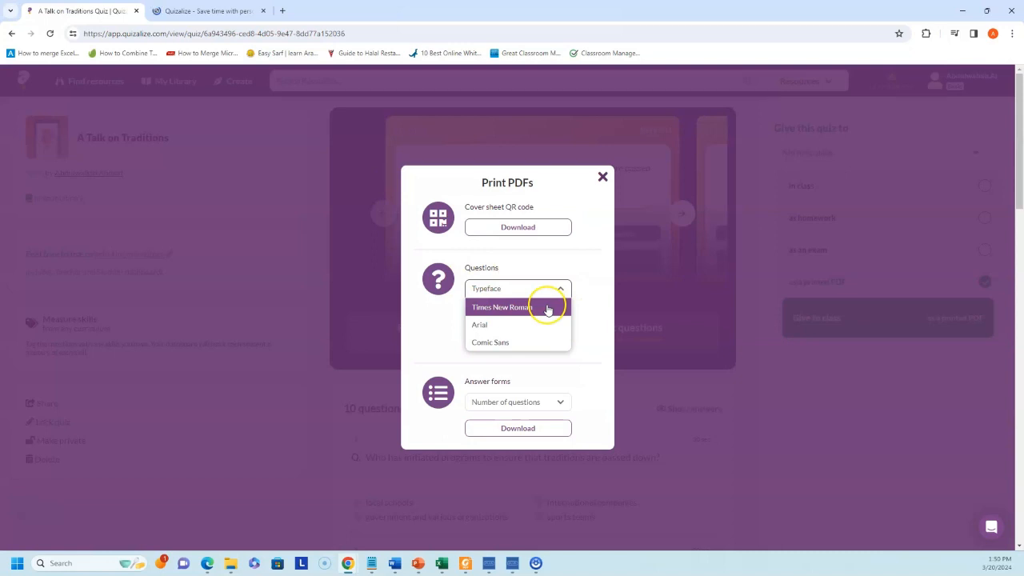
click(598, 288)
click(557, 404)
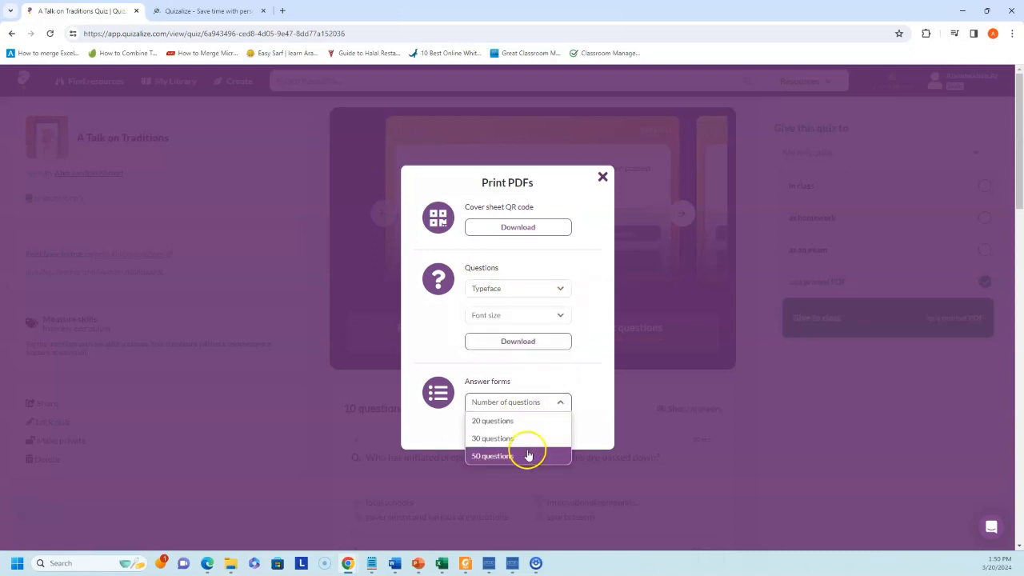
click(584, 382)
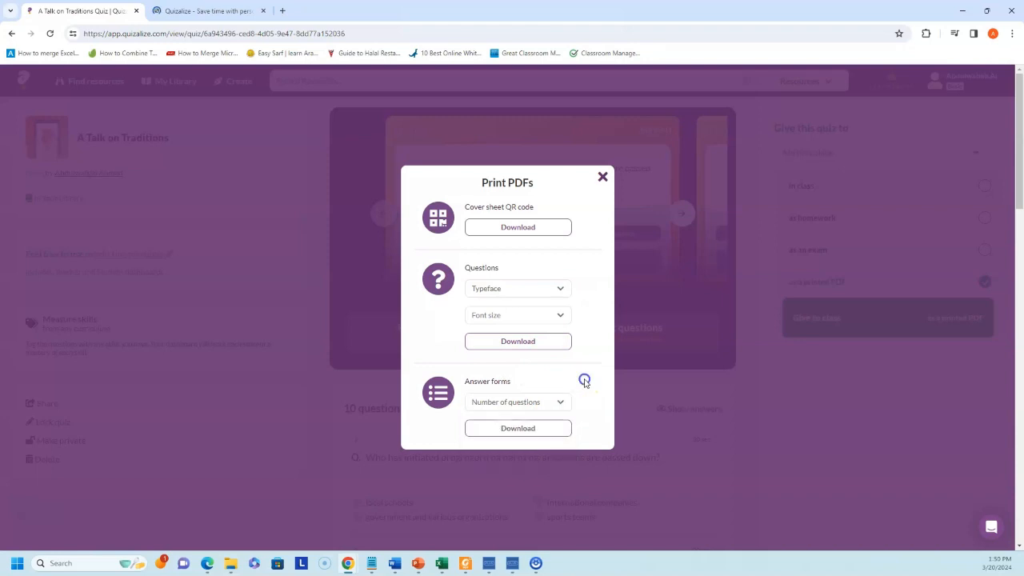
click(602, 176)
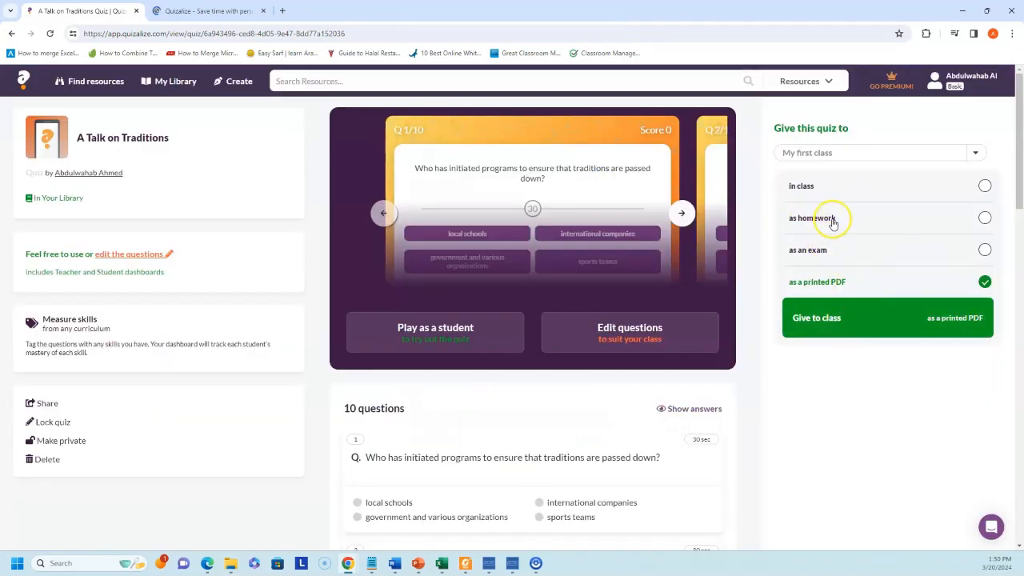
- Switch the assignment to In class, then start a new quiz in the classic quiz editor
click(845, 192)
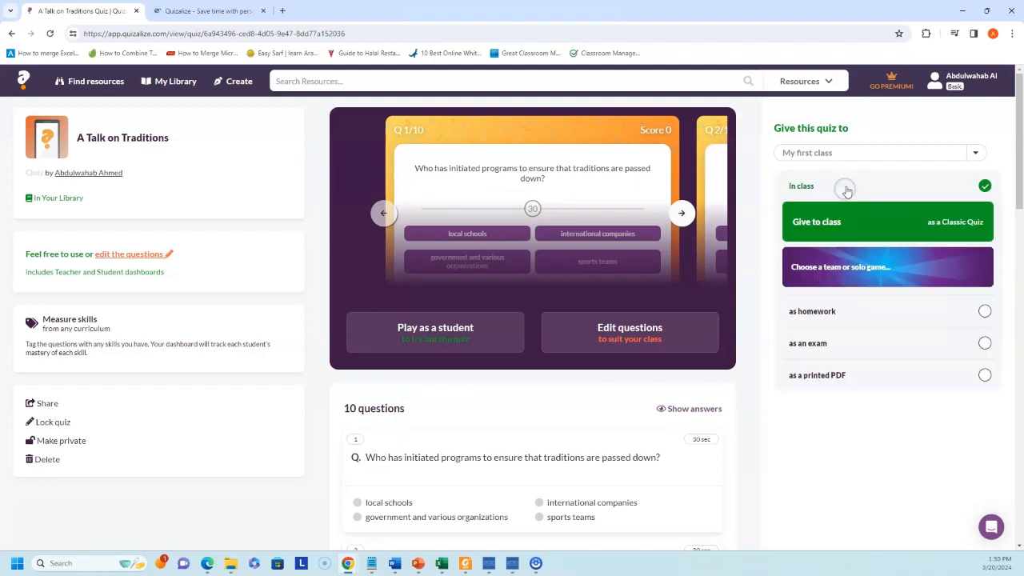
click(236, 83)
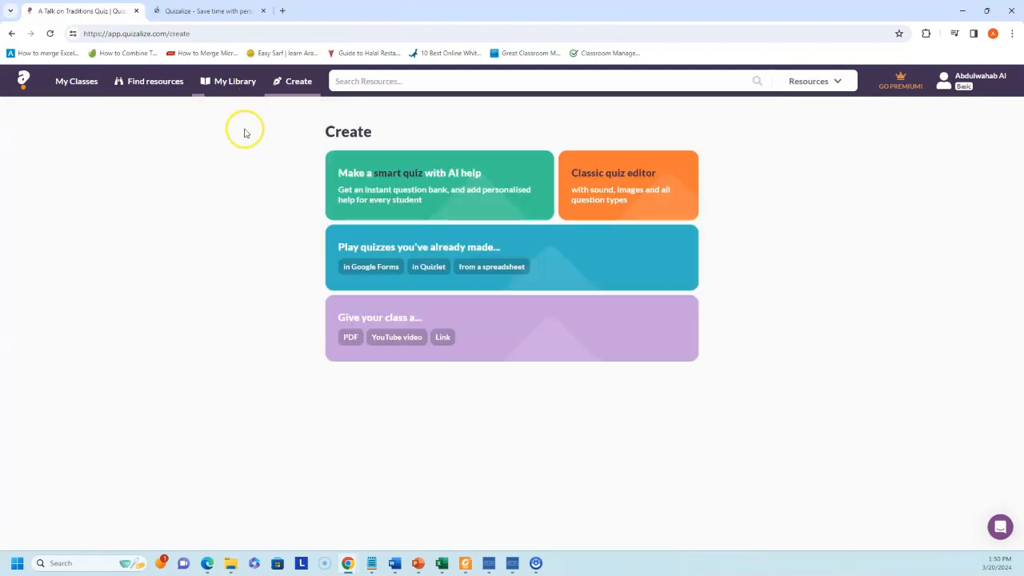
click(428, 192)
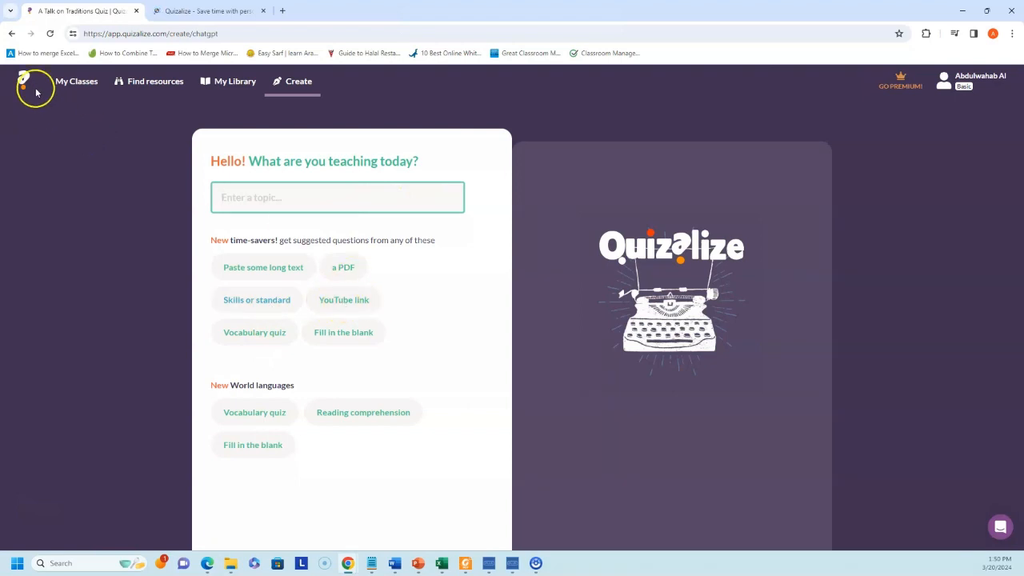
click(307, 85)
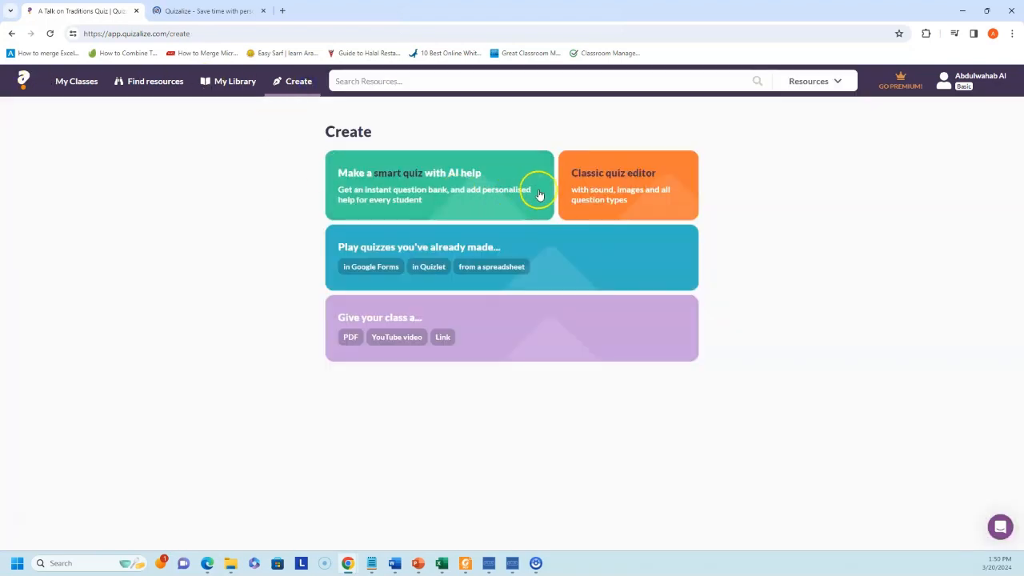
click(624, 183)
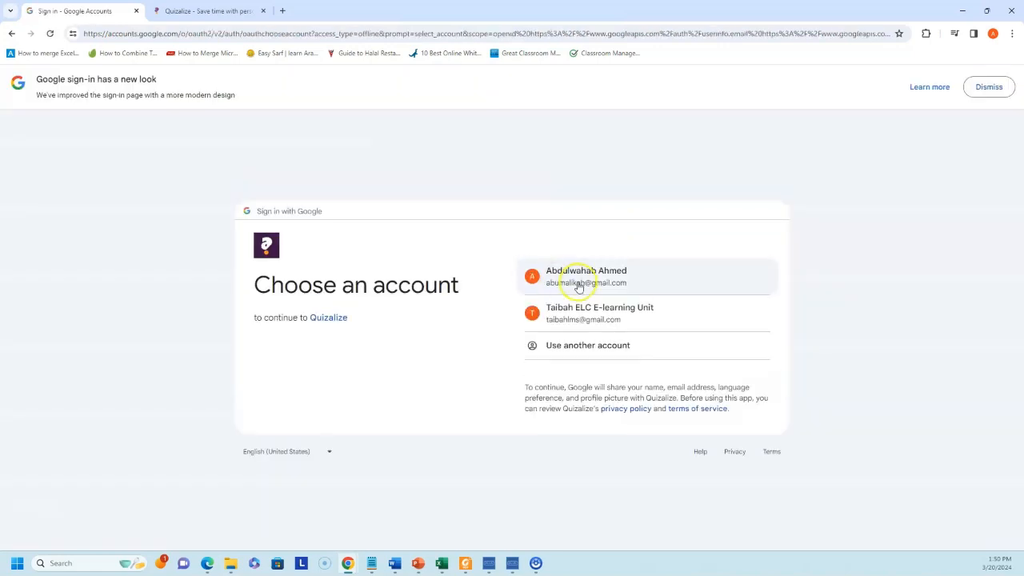
- Continue to Quizalize with the teacher's Google account
click(579, 285)
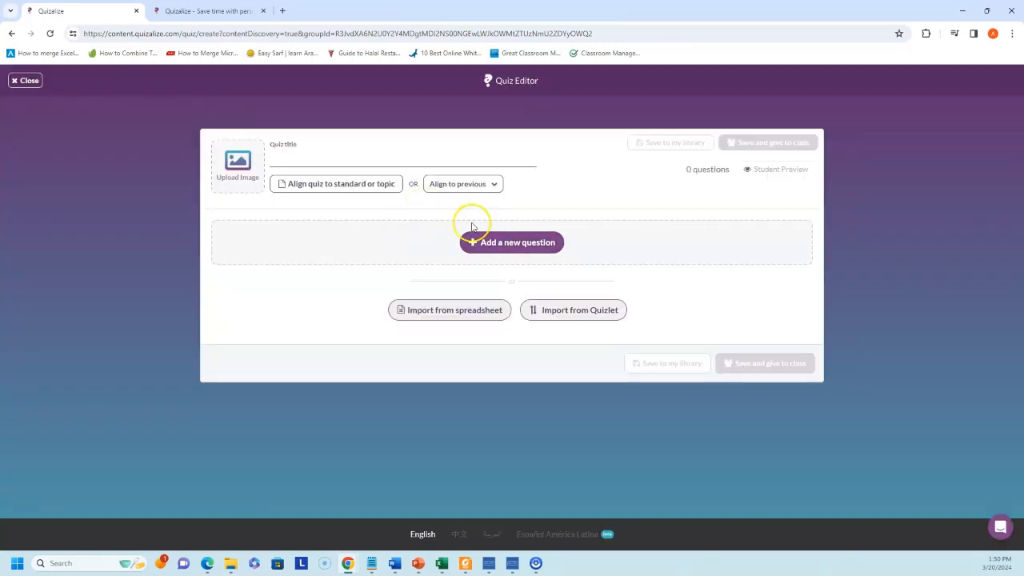
- Add a blank first question with read aloud set to YES, then close the editor
click(472, 245)
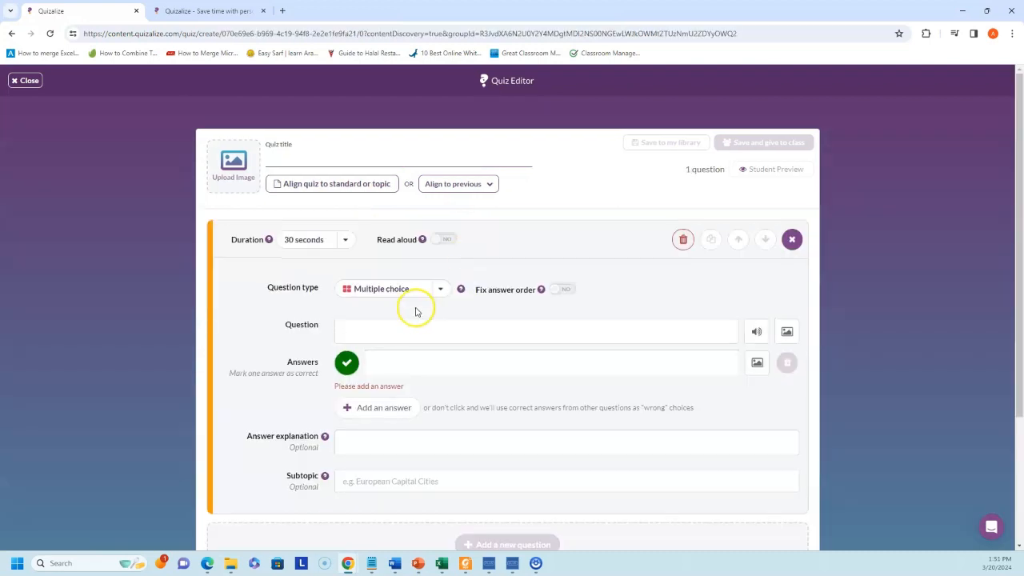
click(439, 240)
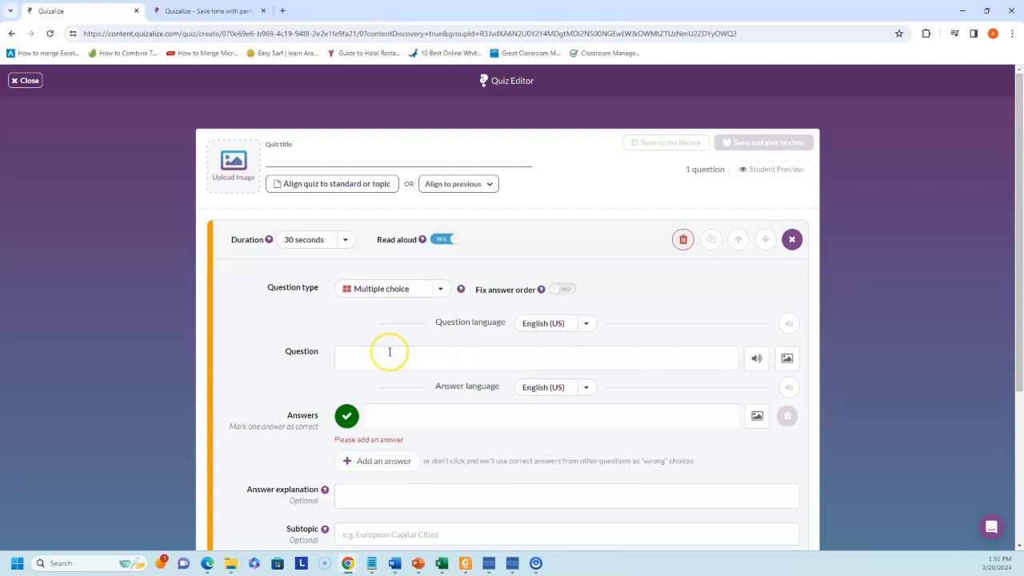
scroll(407, 435, down, 2)
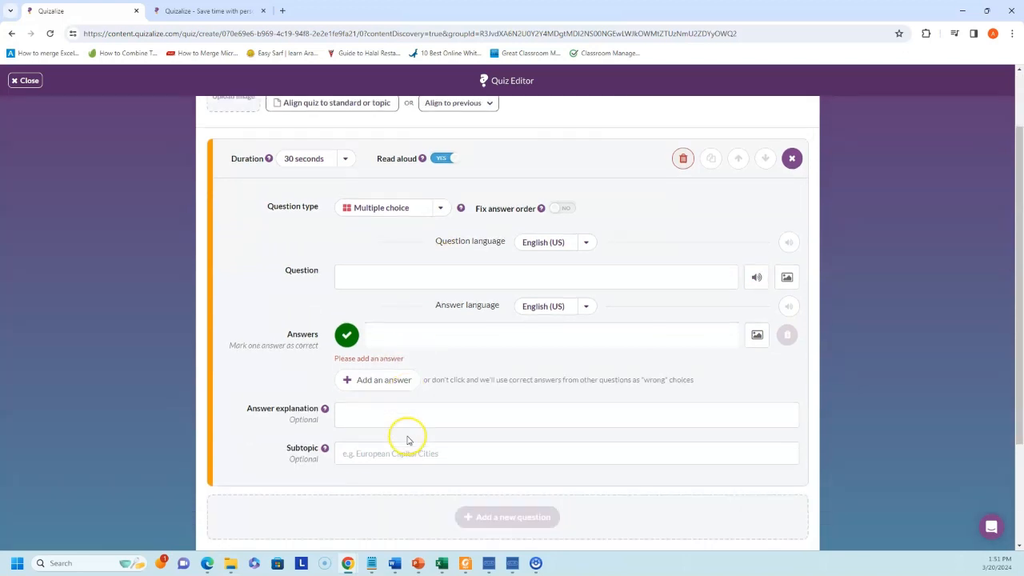
scroll(407, 427, up, 2)
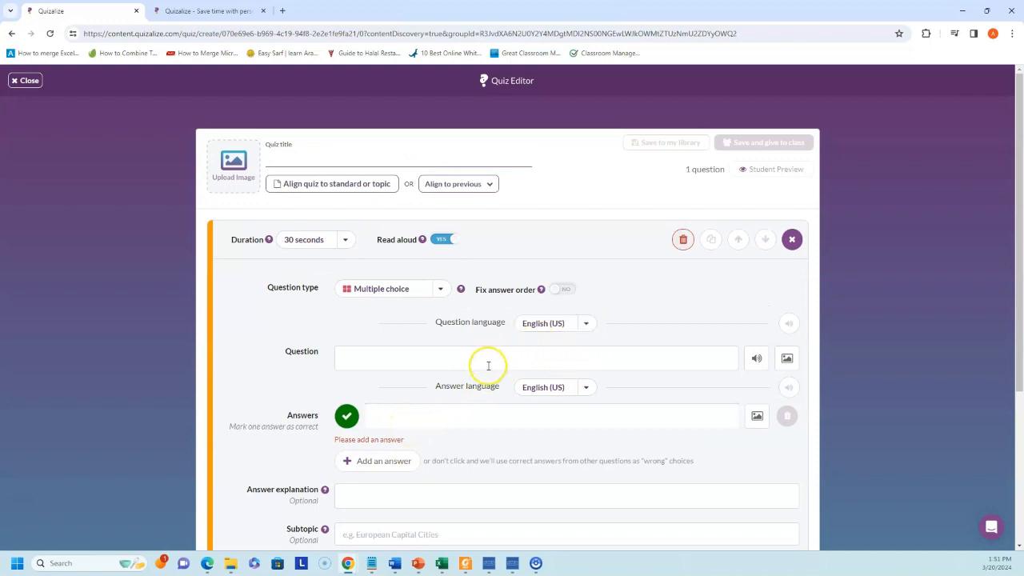
scroll(549, 334, down, 3)
scroll(548, 329, up, 3)
click(24, 80)
- Leave the quiz editor, compare Lite and Premium pricing in the upgrade offer, then dismiss it
click(534, 348)
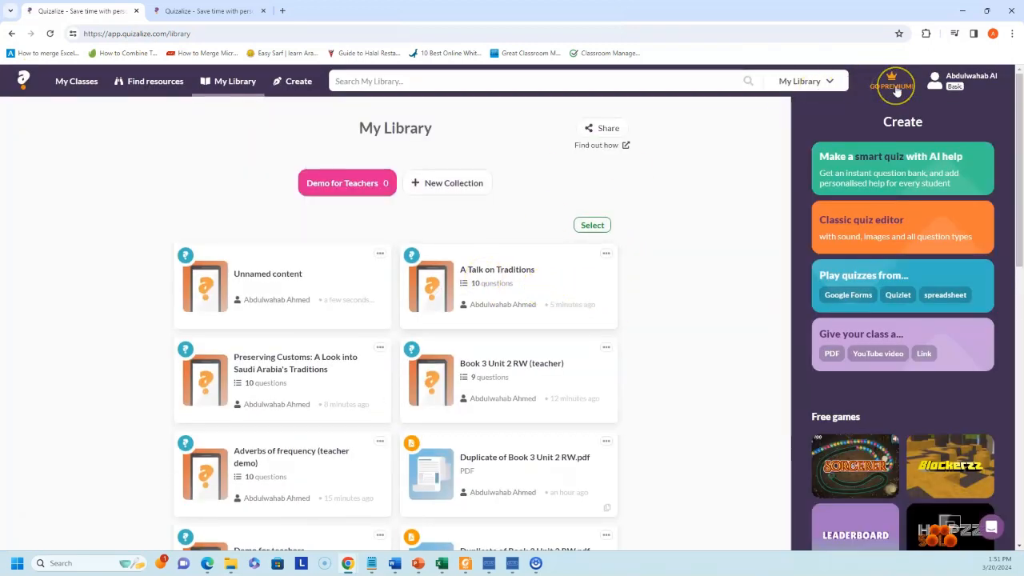
click(893, 85)
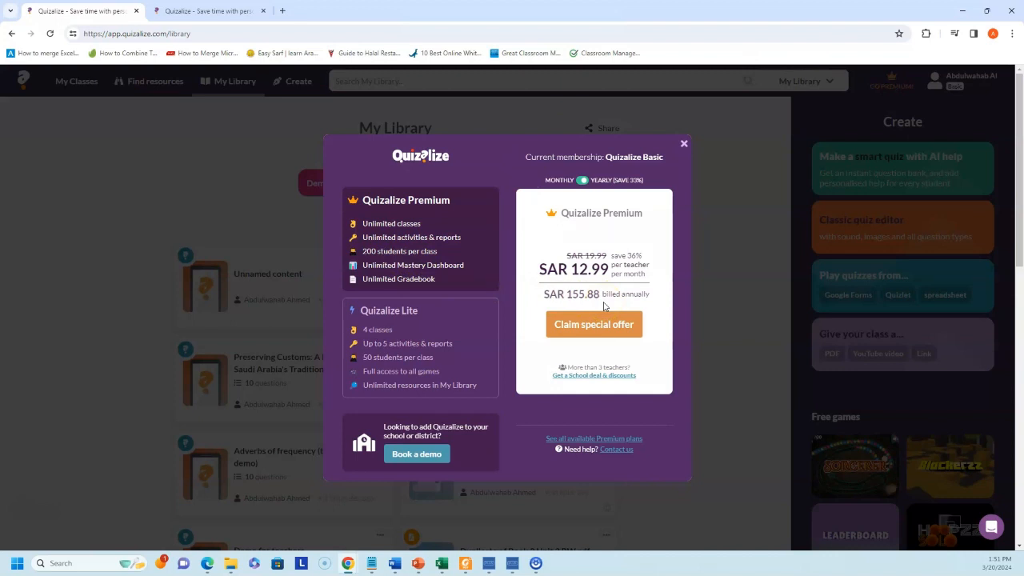
click(420, 372)
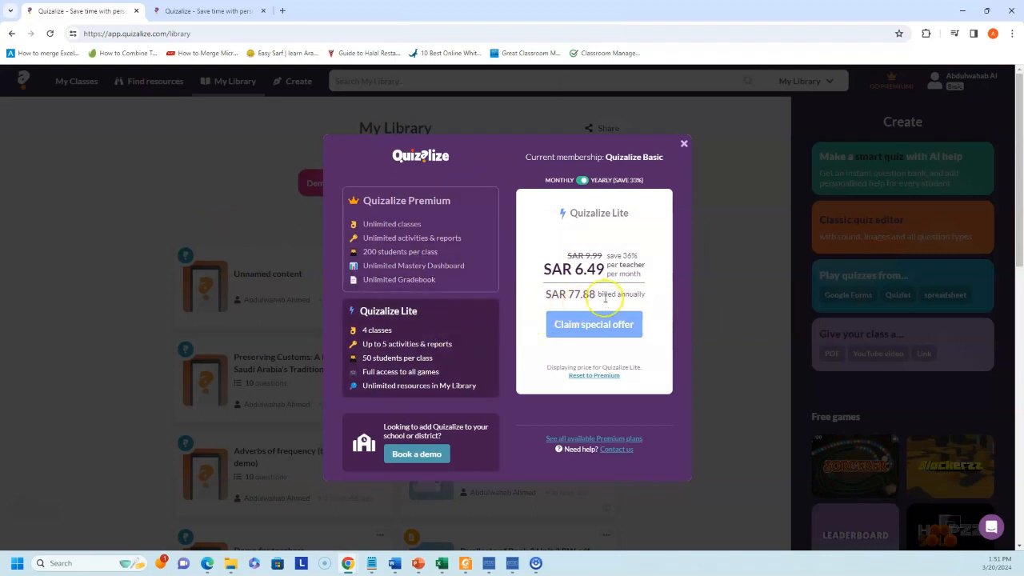
click(432, 276)
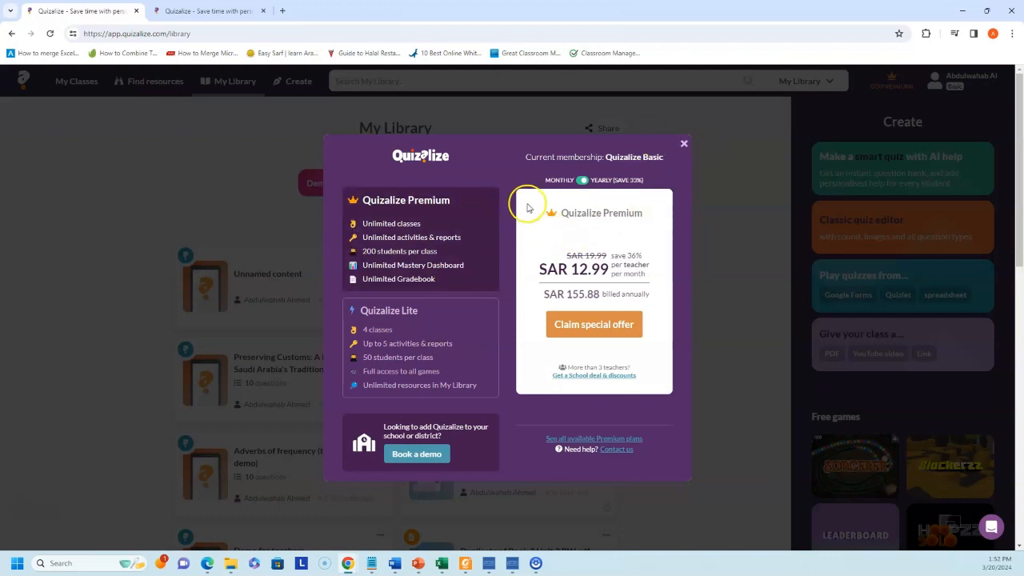
click(686, 145)
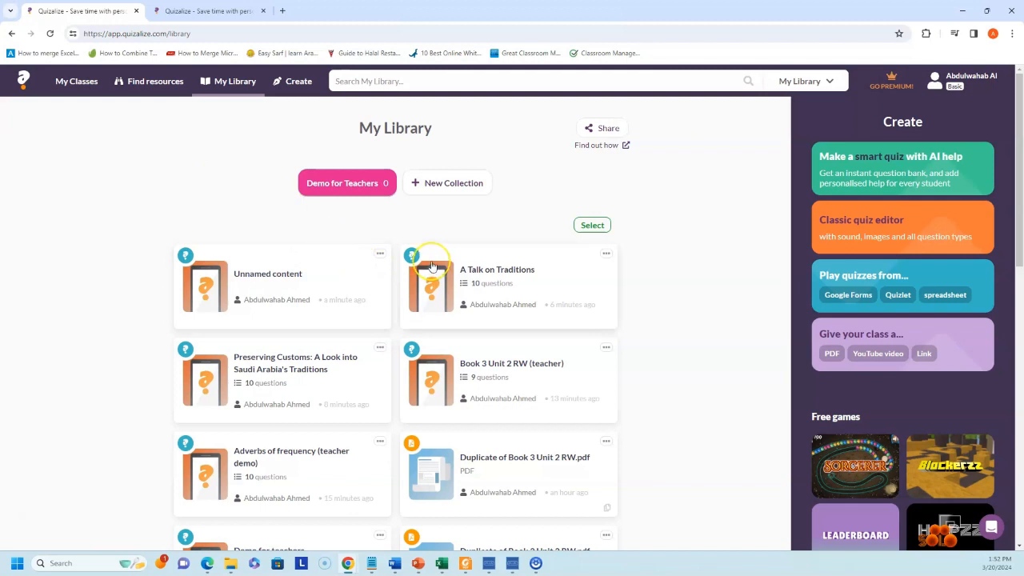
- Go to My Classes and scroll through My first class's activities, including Adverbs of Frequency
click(67, 93)
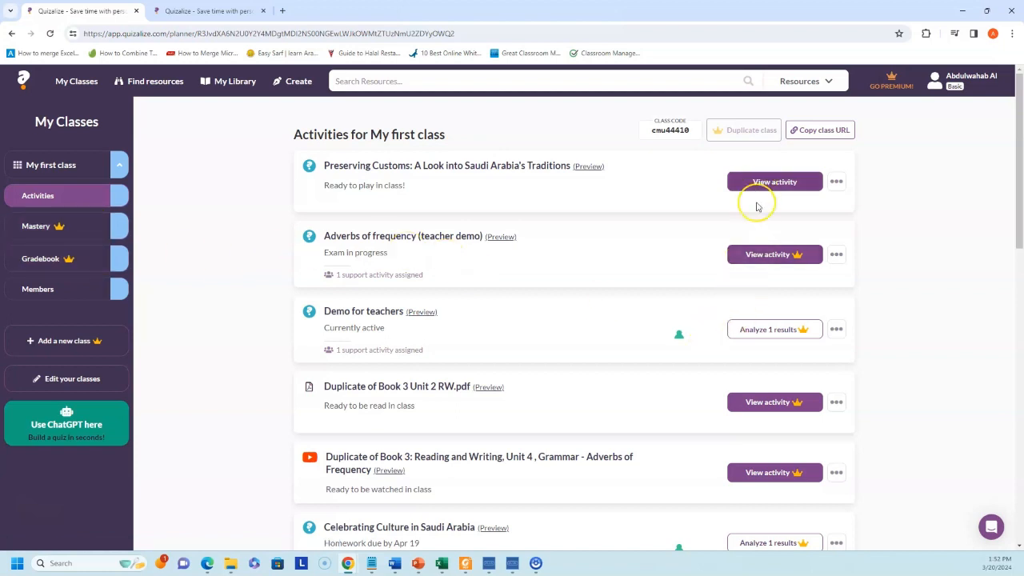
scroll(380, 332, down, 1)
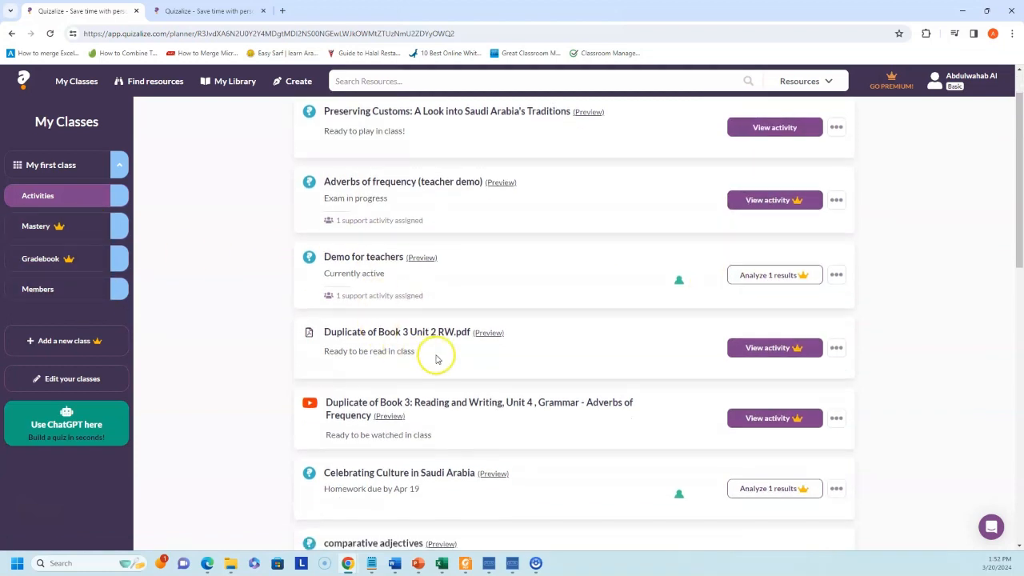
scroll(437, 360, down, 2)
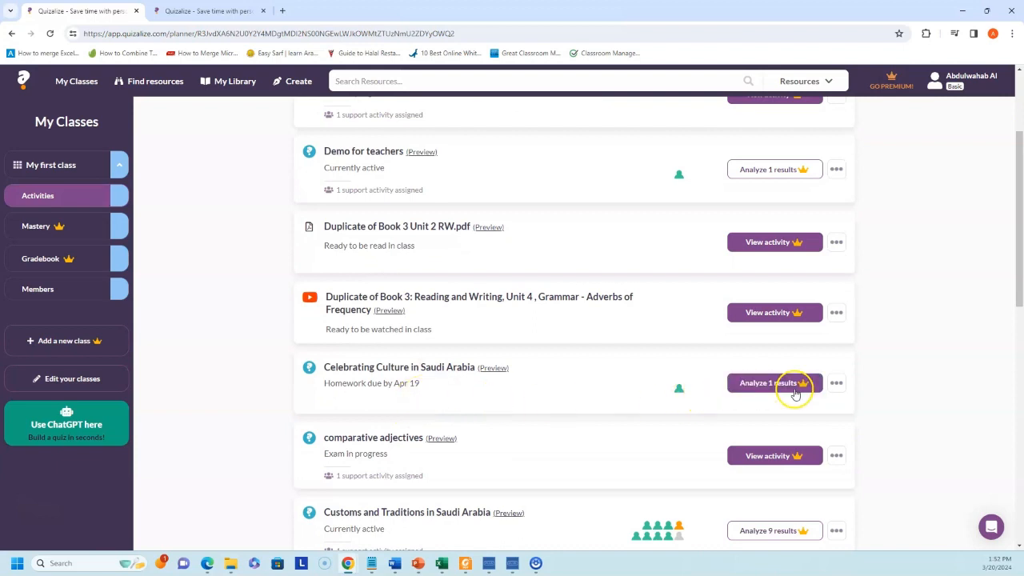
scroll(768, 451, down, 2)
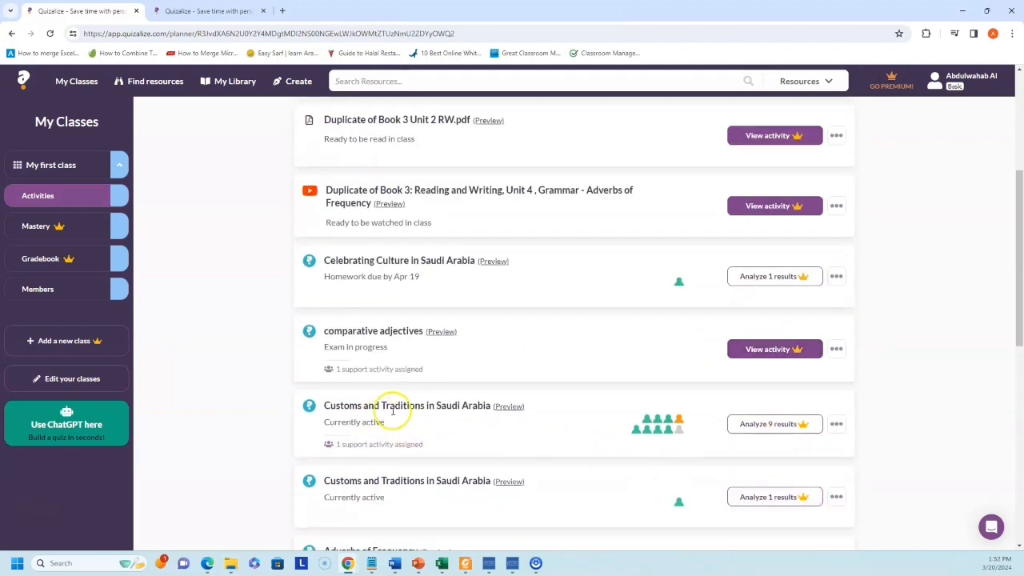
scroll(424, 406, down, 1)
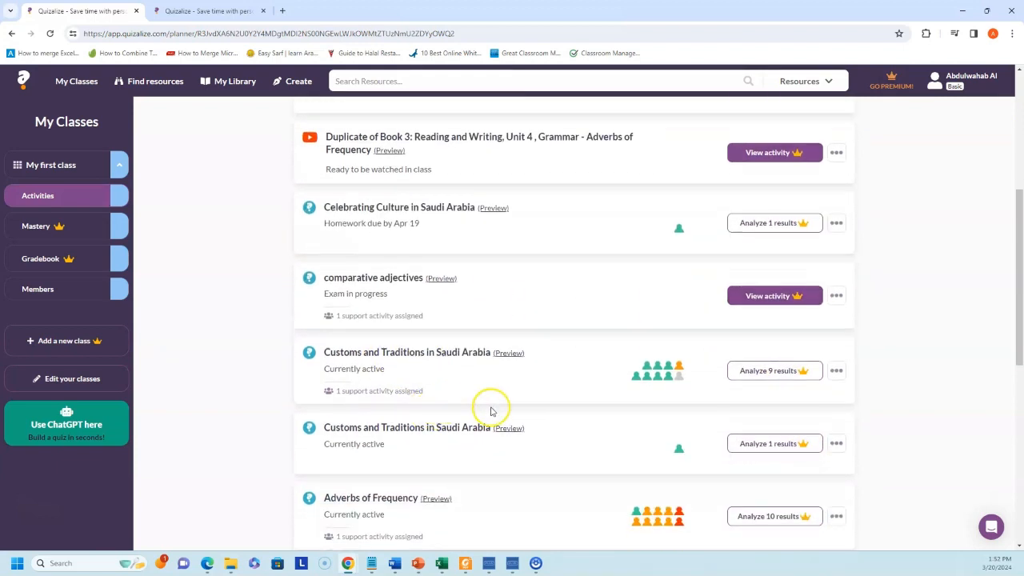
scroll(487, 407, down, 2)
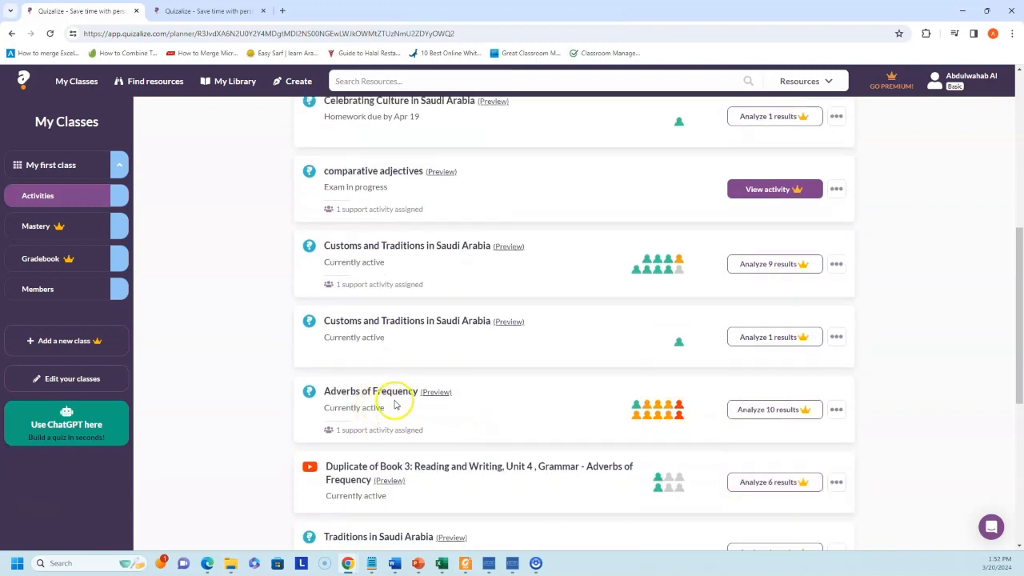
click(766, 411)
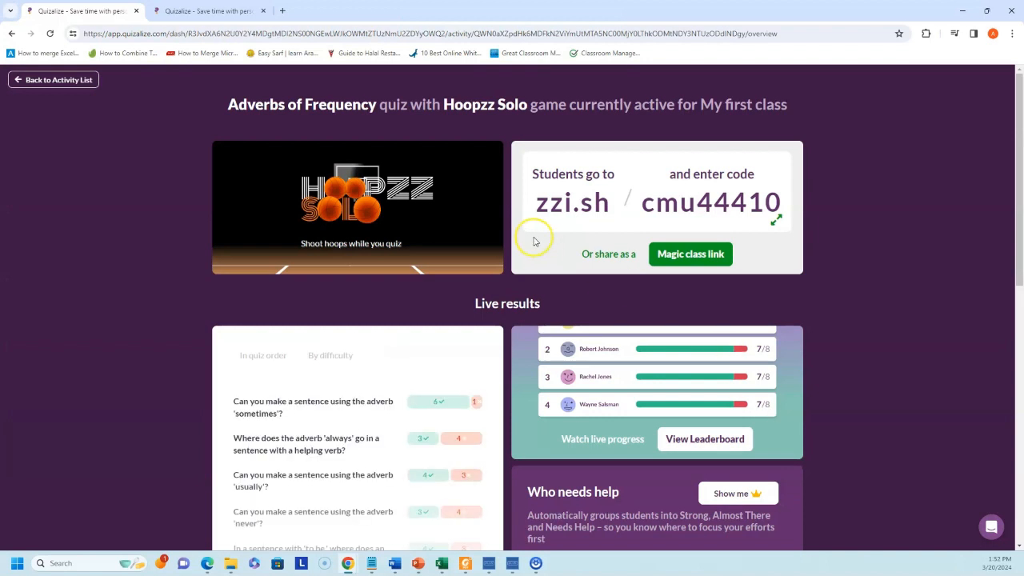
scroll(212, 364, down, 2)
scroll(267, 311, down, 2)
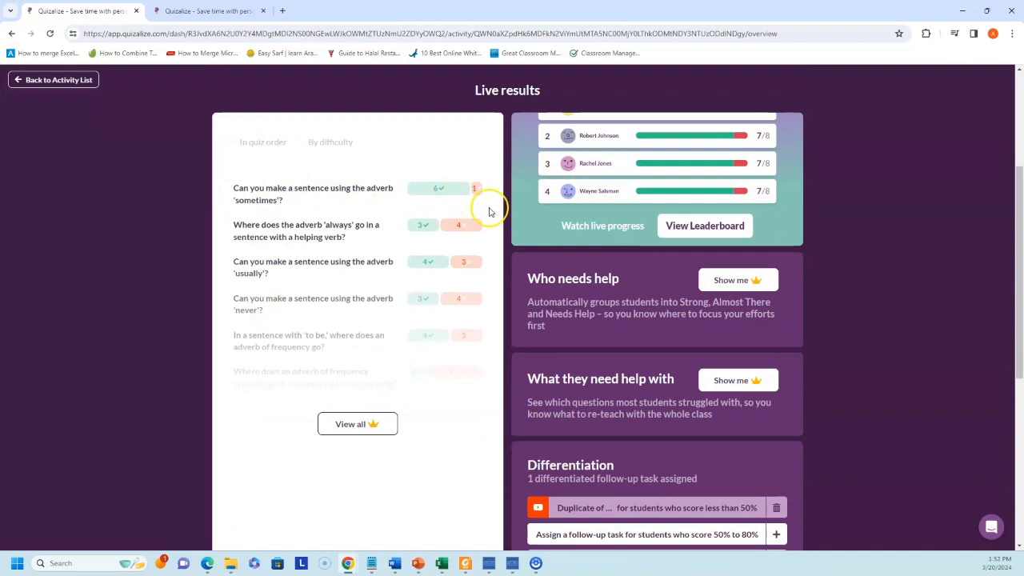
click(326, 141)
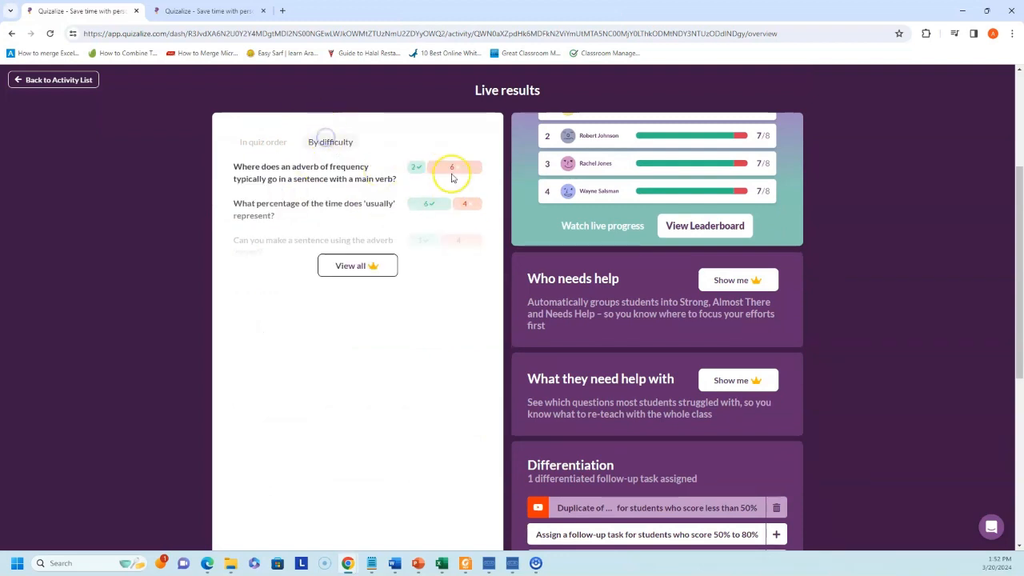
scroll(344, 204, down, 1)
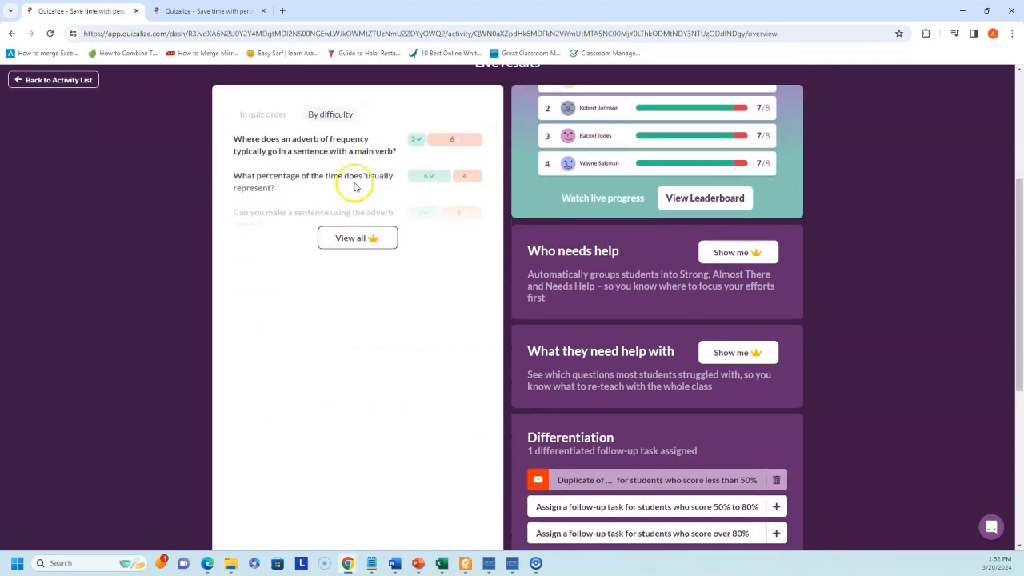
scroll(349, 210, up, 1)
click(270, 147)
scroll(622, 274, up, 3)
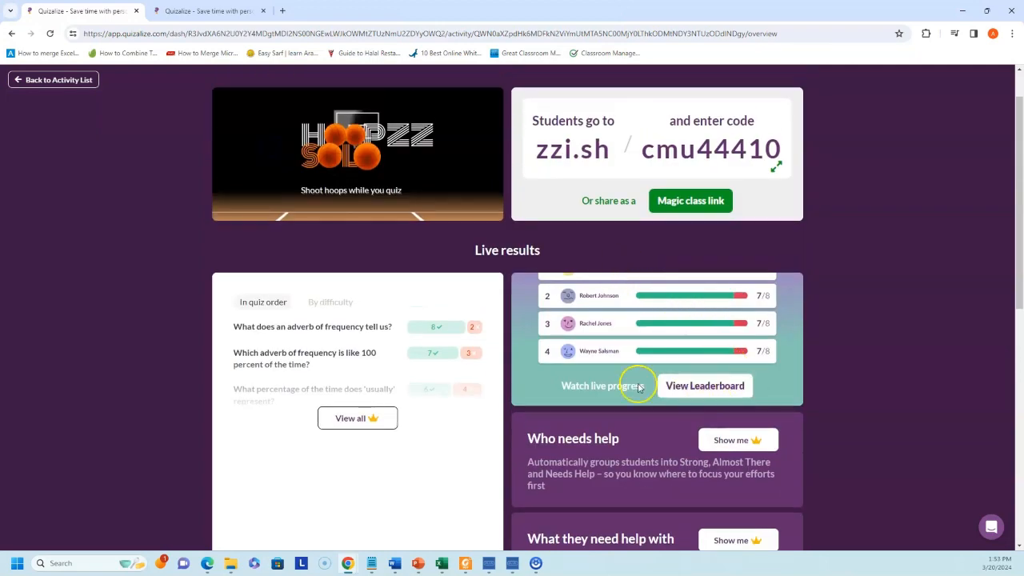
scroll(709, 349, down, 2)
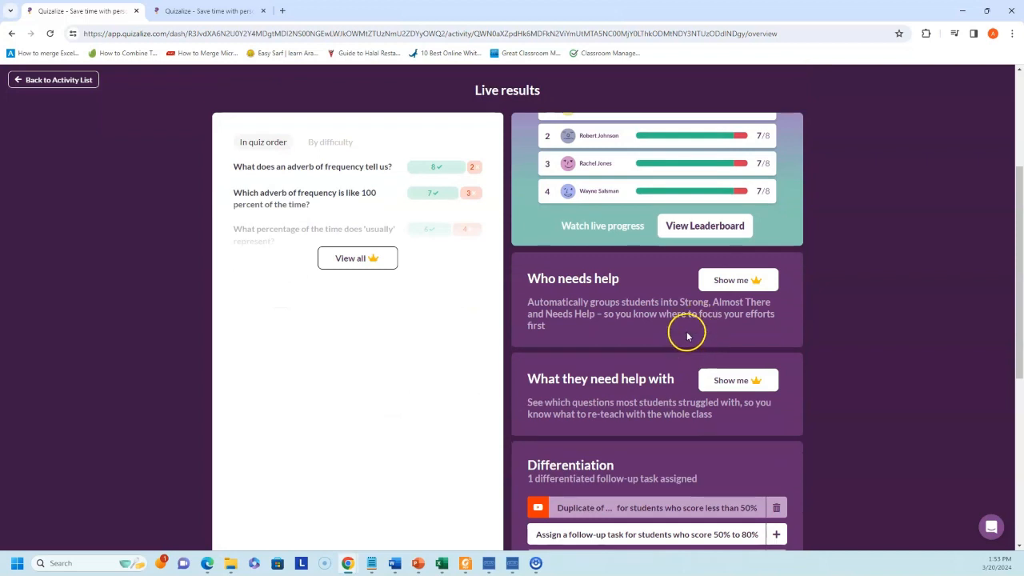
scroll(691, 384, down, 1)
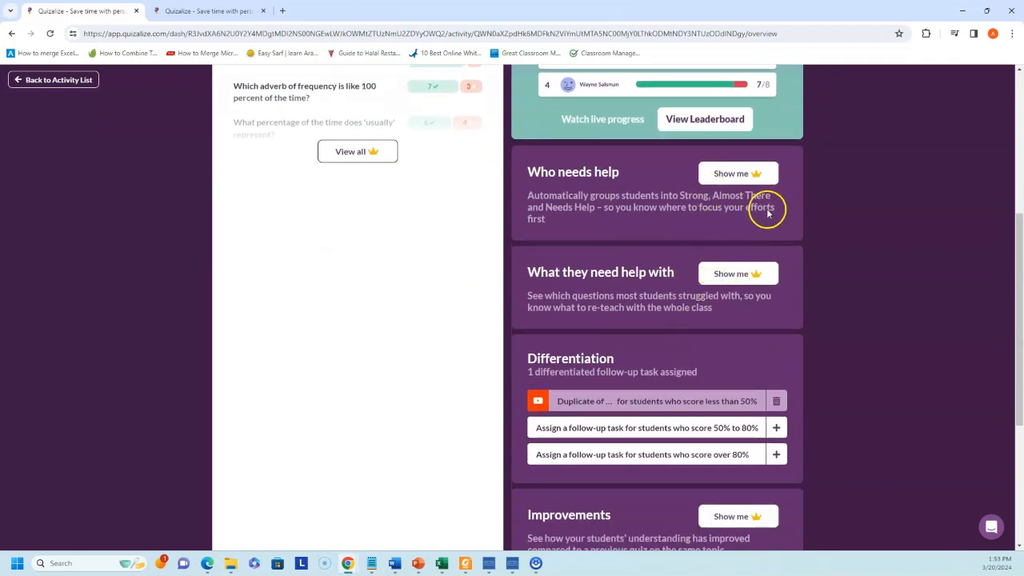
scroll(675, 366, down, 1)
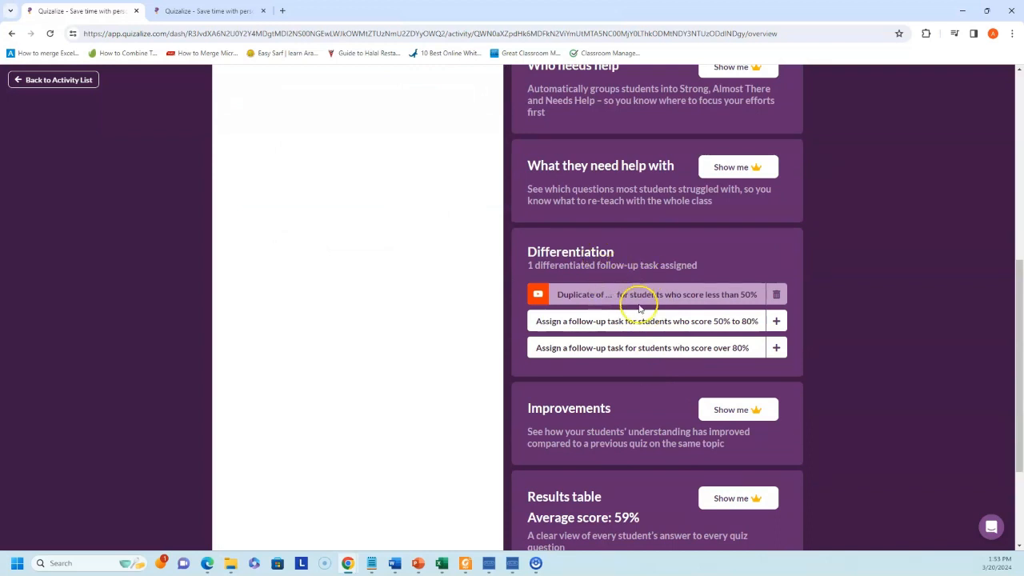
scroll(663, 304, down, 2)
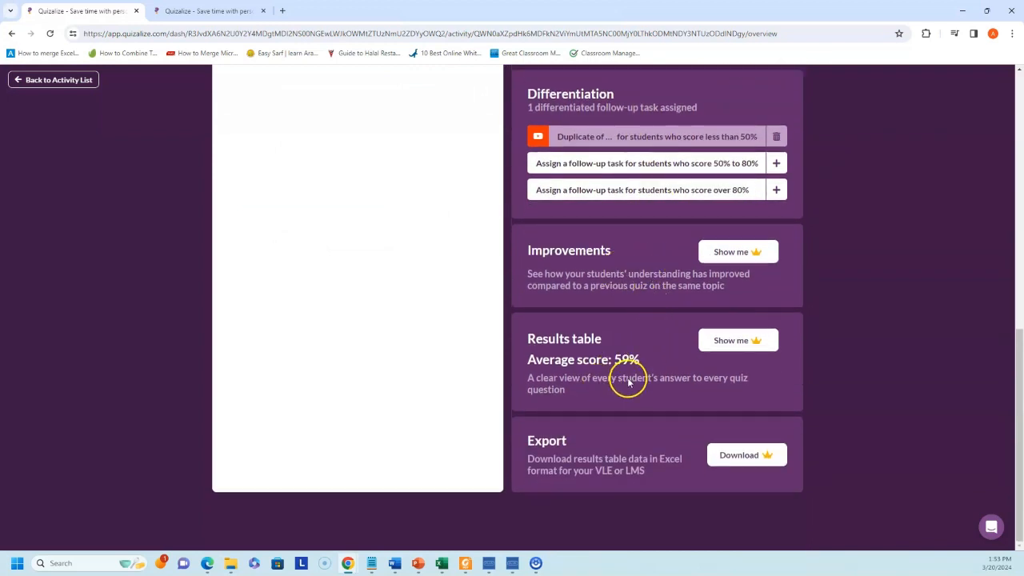
scroll(677, 400, up, 1)
scroll(677, 395, up, 8)
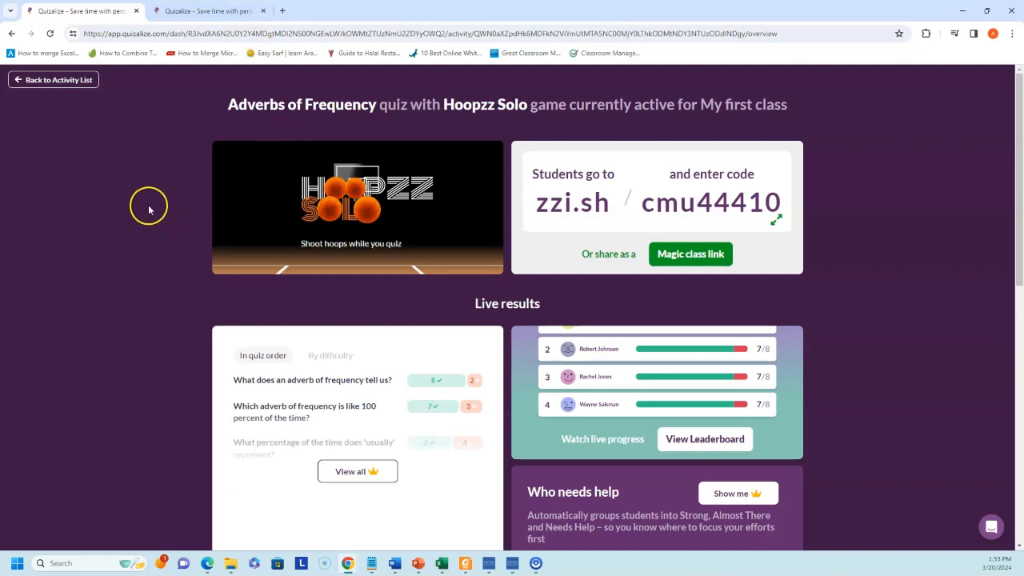
click(82, 81)
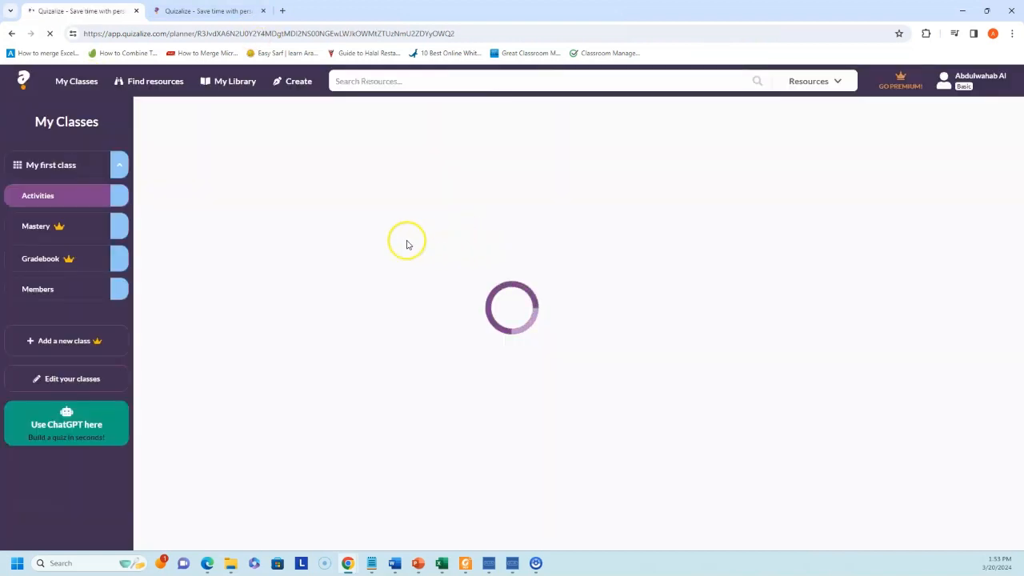